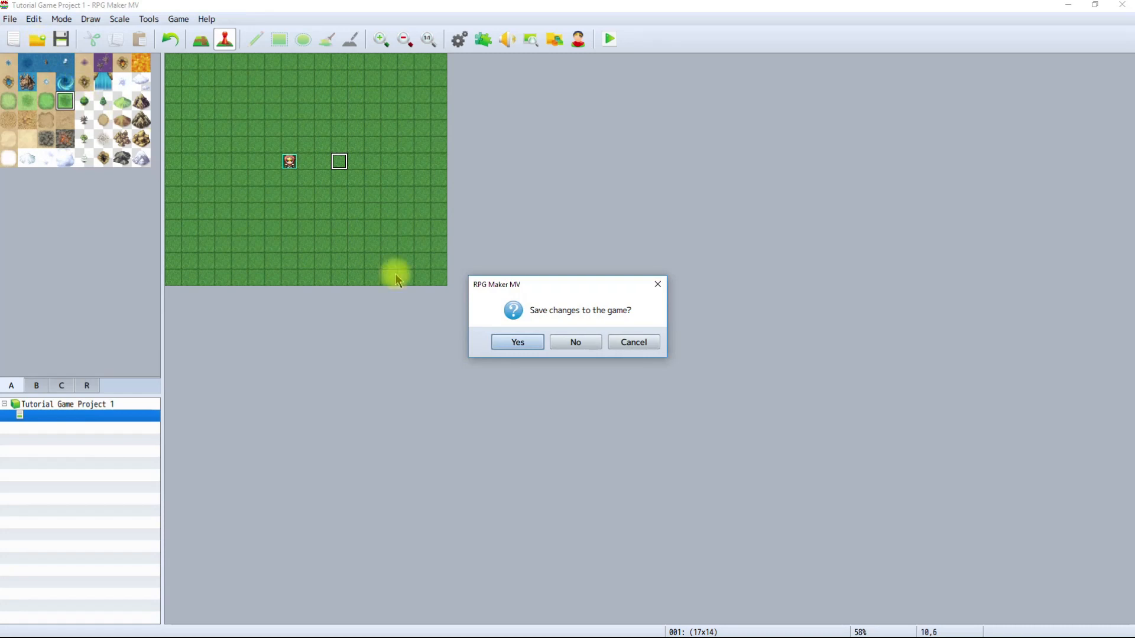
{"action": "left_click", "coordinate": [518, 342]}
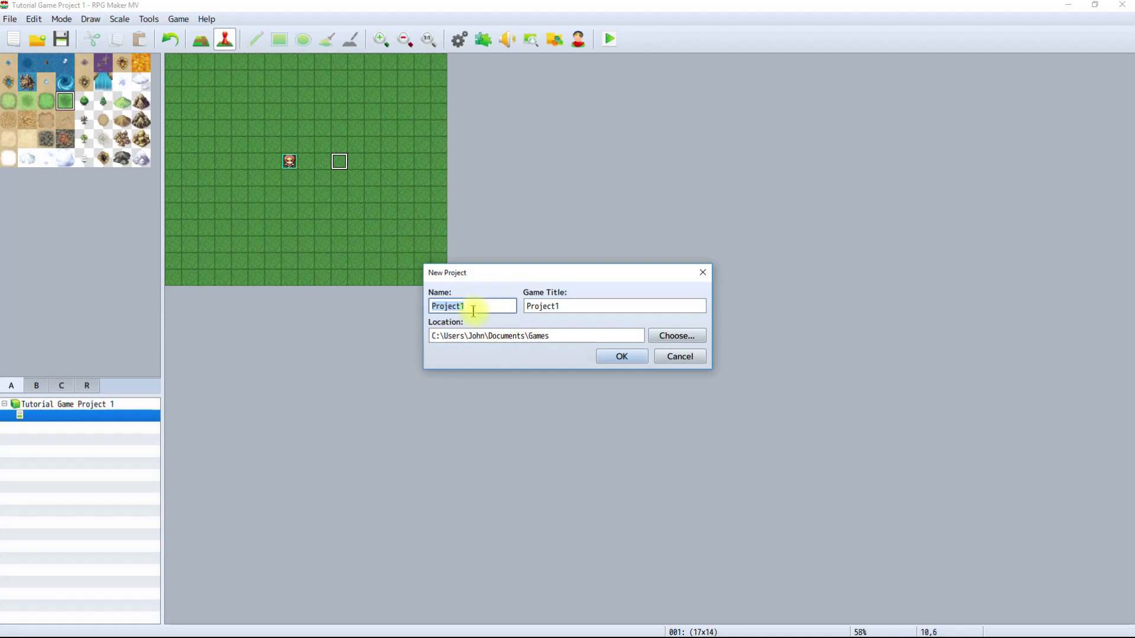
{"action": "type", "text": "dtfhxdfhfxdhfhfgtx"}
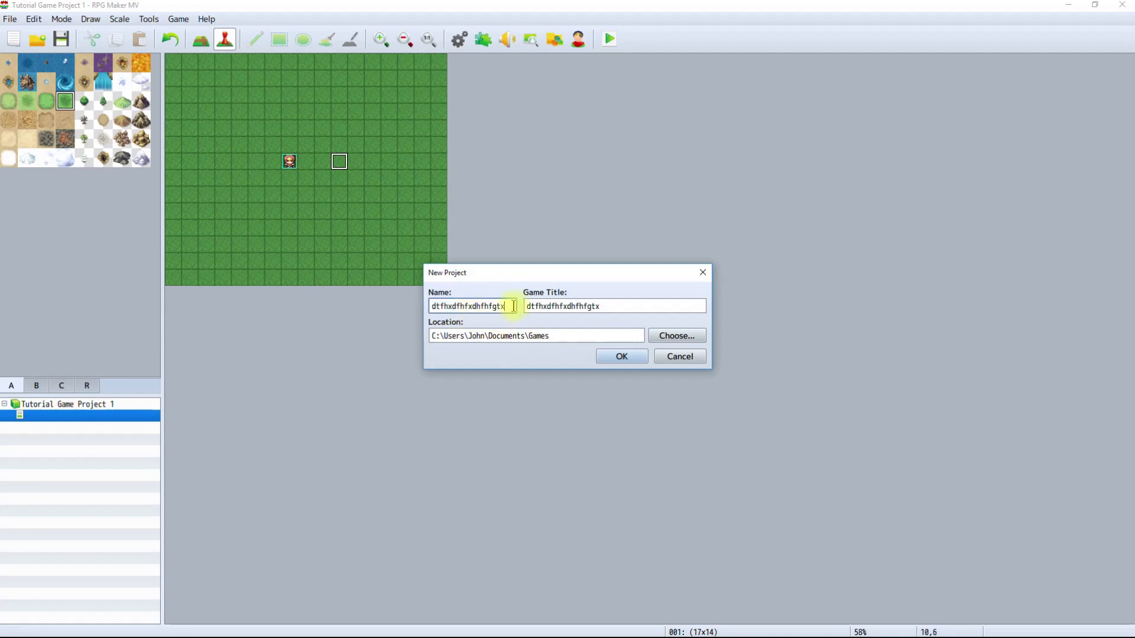
{"action": "left_click_drag", "start_coordinate": [506, 307], "coordinate": [364, 307]}
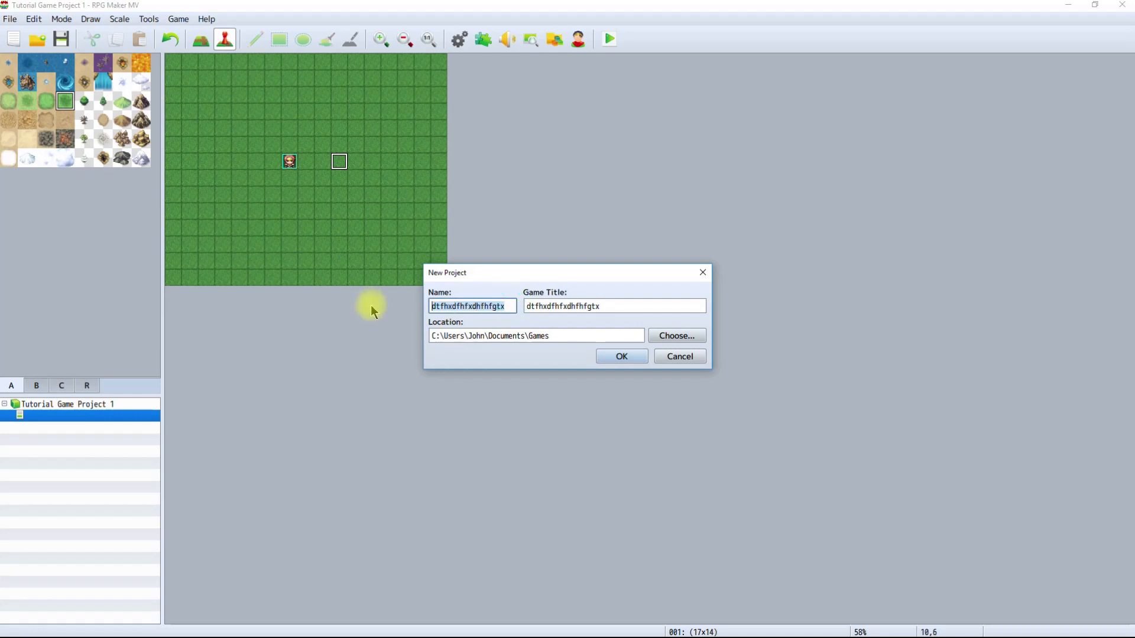
{"action": "key", "text": "Delete"}
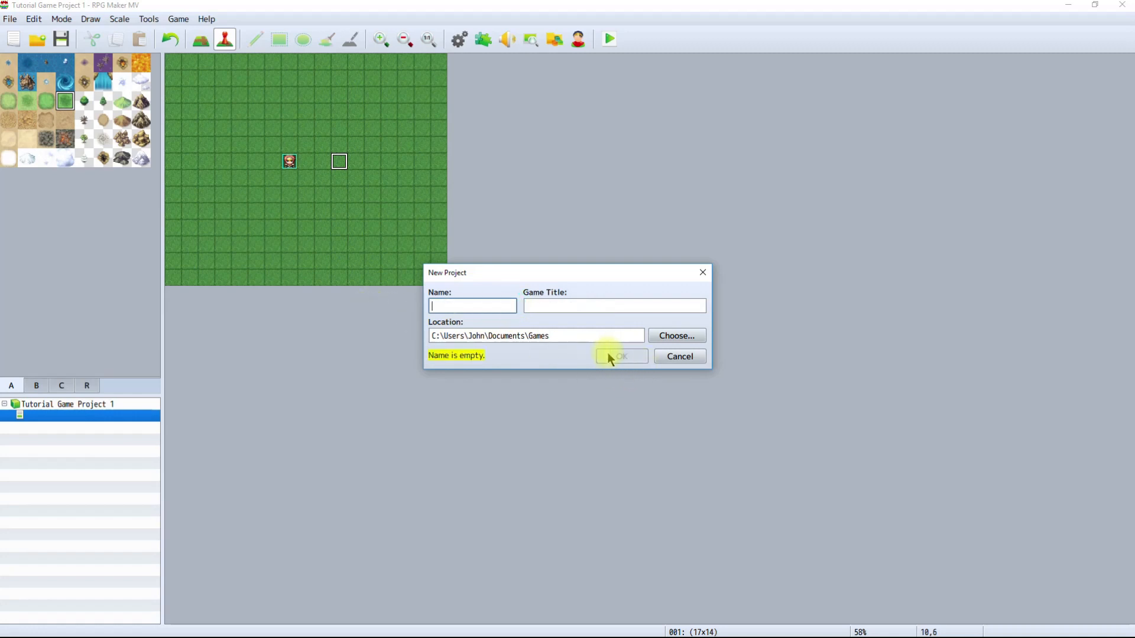
{"action": "left_click", "coordinate": [678, 359]}
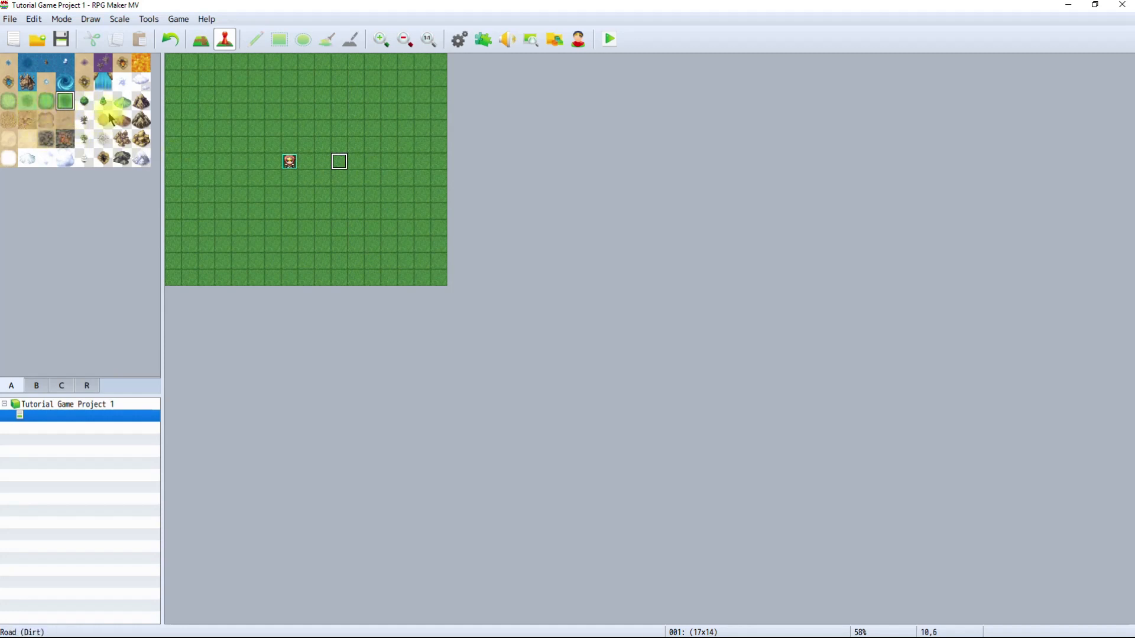
Pick the second grassland tile from the overworld tileset and switch to map editing mode.
{"action": "left_click", "coordinate": [64, 122]}
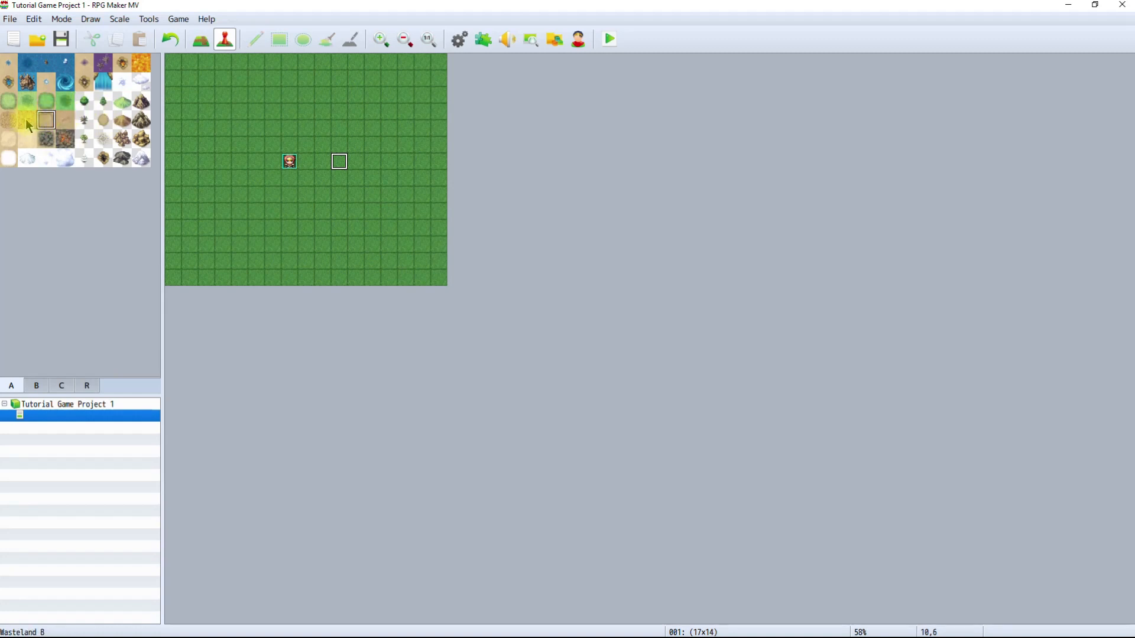
{"action": "left_click", "coordinate": [9, 121]}
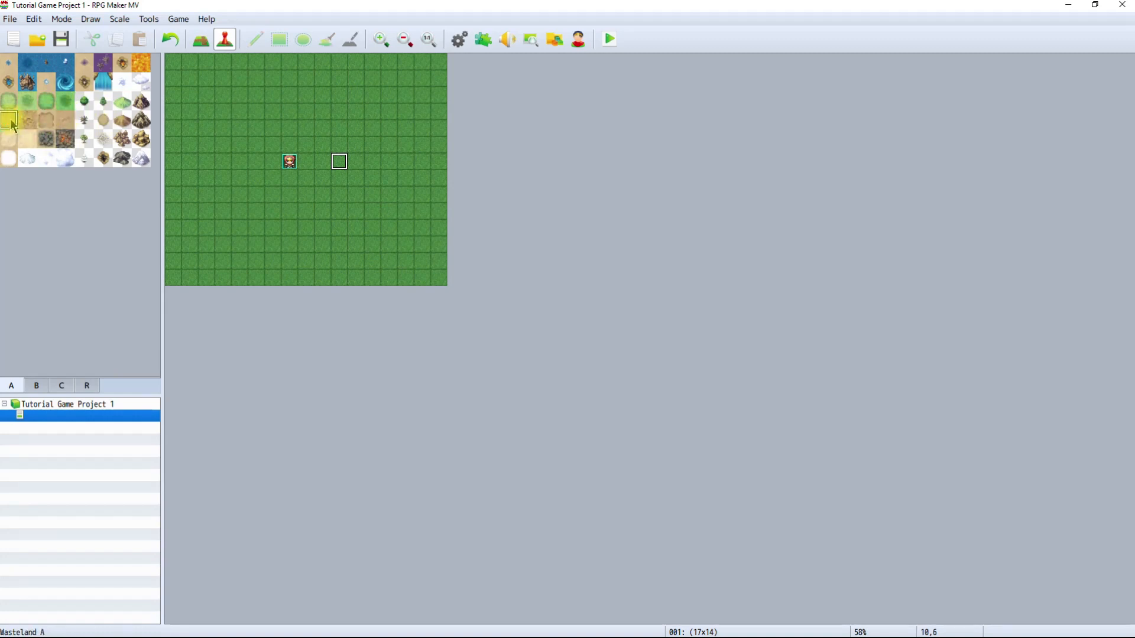
{"action": "left_click", "coordinate": [27, 102]}
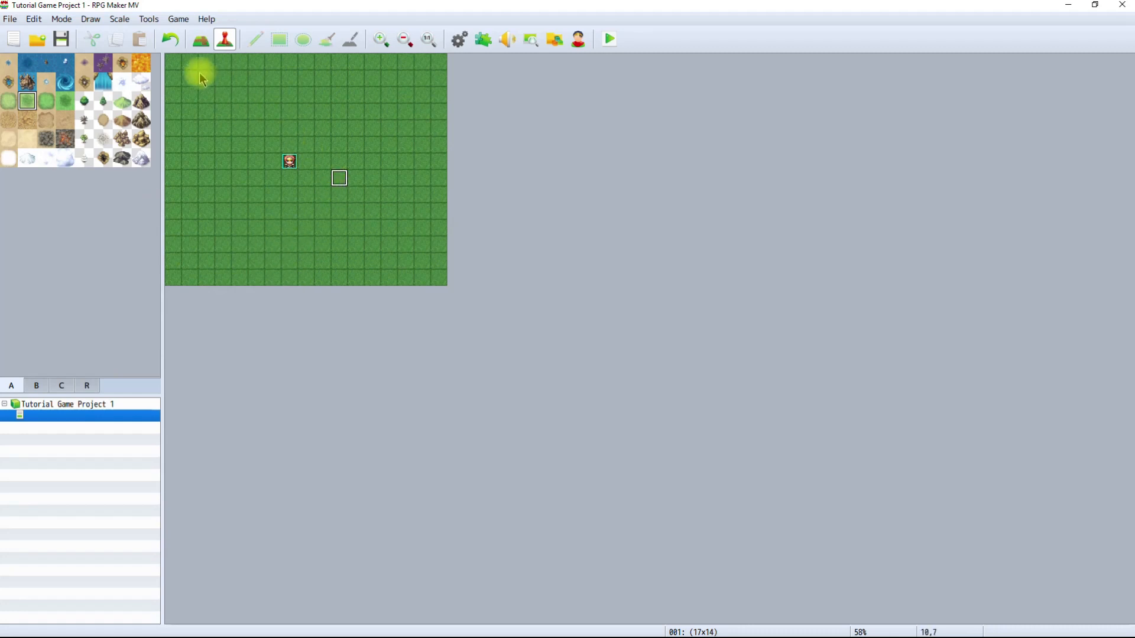
{"action": "left_click", "coordinate": [201, 40]}
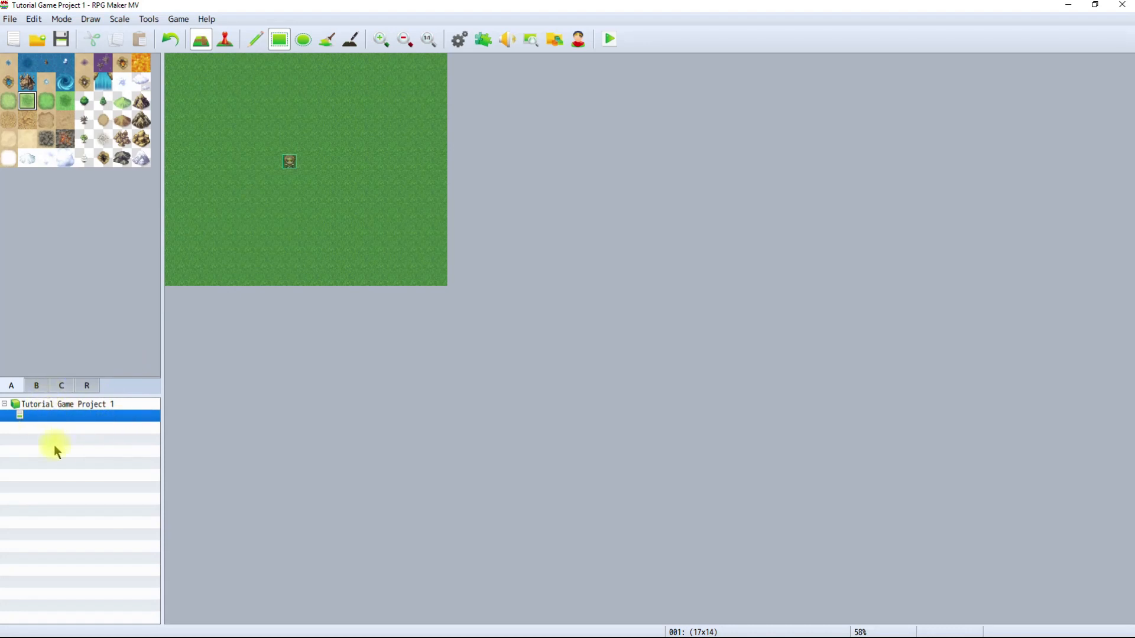
Edit the unnamed map's properties, setting its name and display name to Main Map and its tileset to 0001 Overworld.
{"action": "left_click", "coordinate": [64, 406]}
{"action": "left_click", "coordinate": [63, 417]}
{"action": "left_click", "coordinate": [63, 406]}
{"action": "left_click", "coordinate": [63, 418]}
{"action": "right_click", "coordinate": [57, 422]}
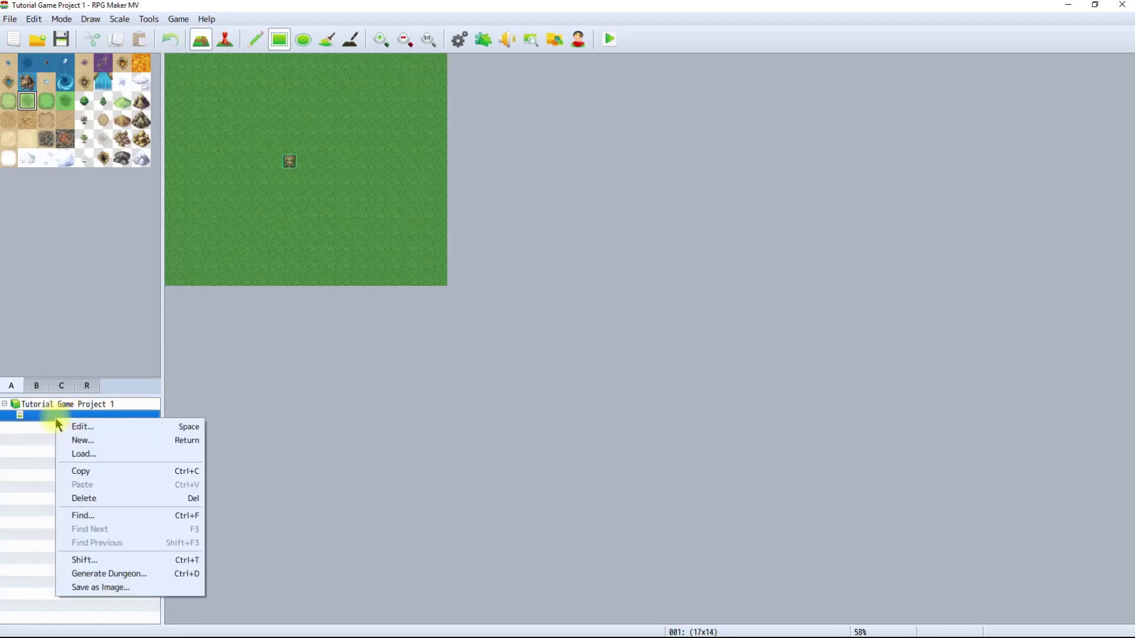
{"action": "left_click", "coordinate": [92, 425]}
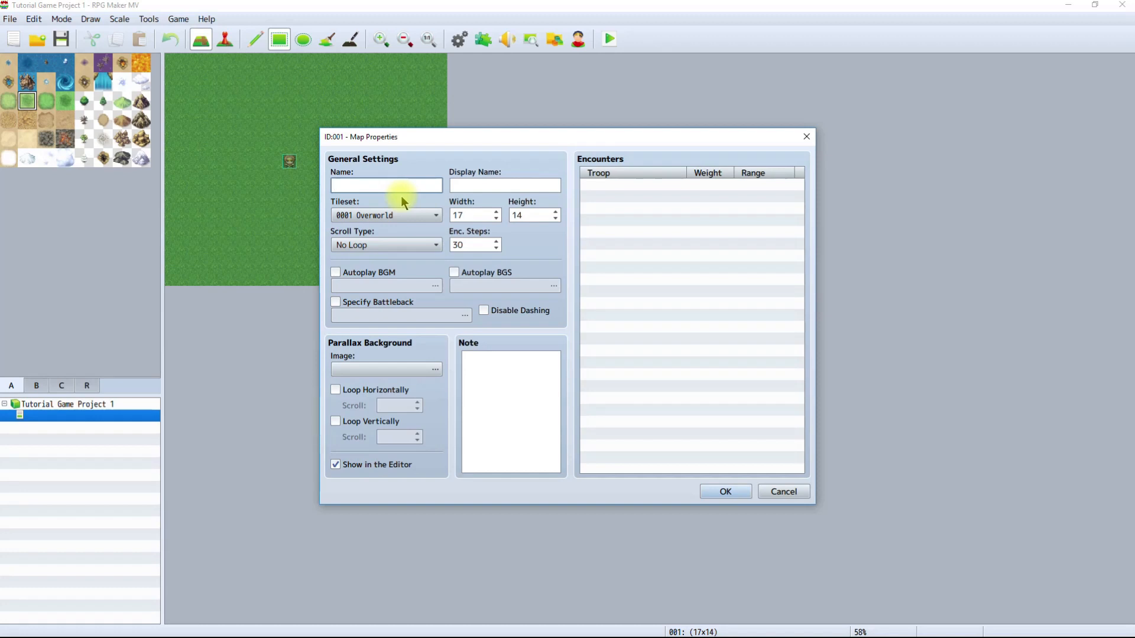
{"action": "type", "text": "Main Map"}
{"action": "key", "text": "ctrl+a"}
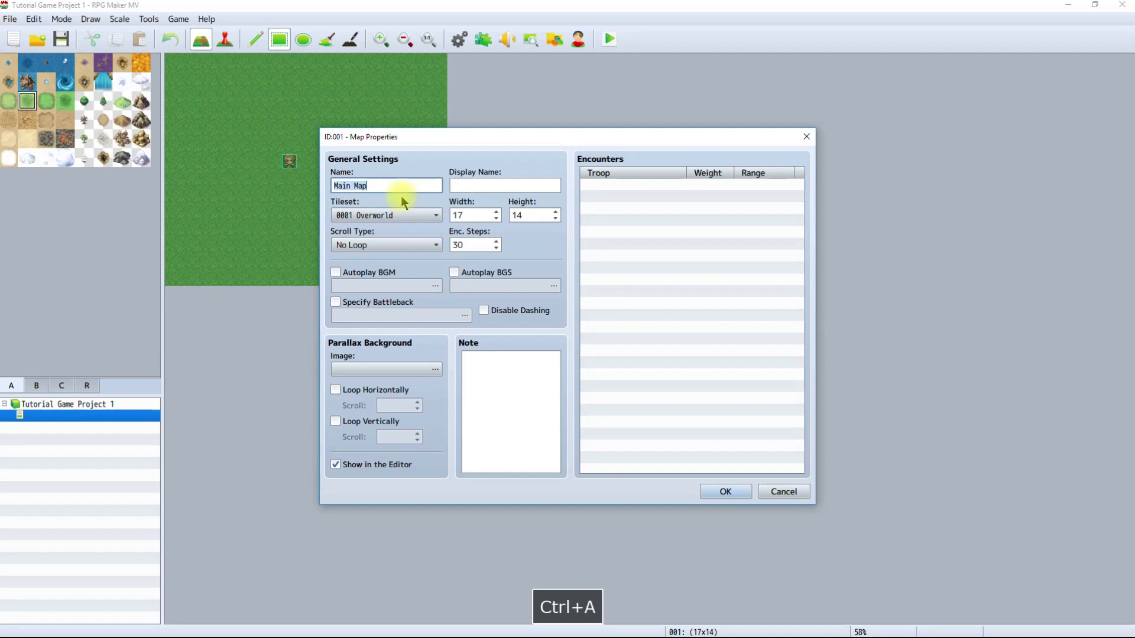
{"action": "key", "text": "ctrl+c"}
{"action": "key", "text": "Tab"}
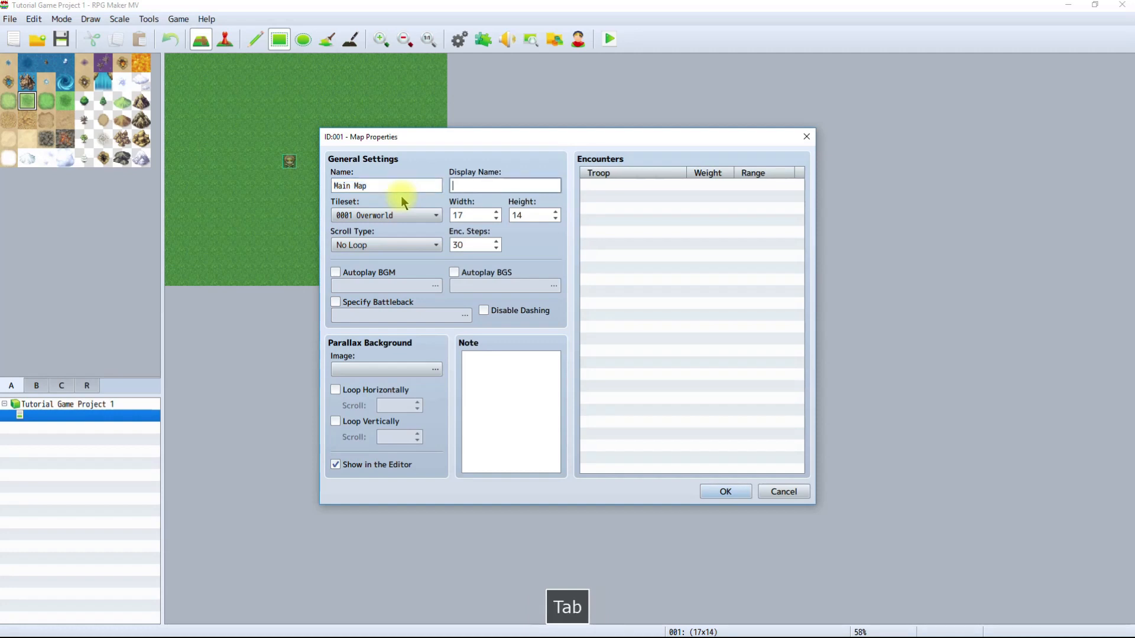
{"action": "key", "text": "ctrl+v"}
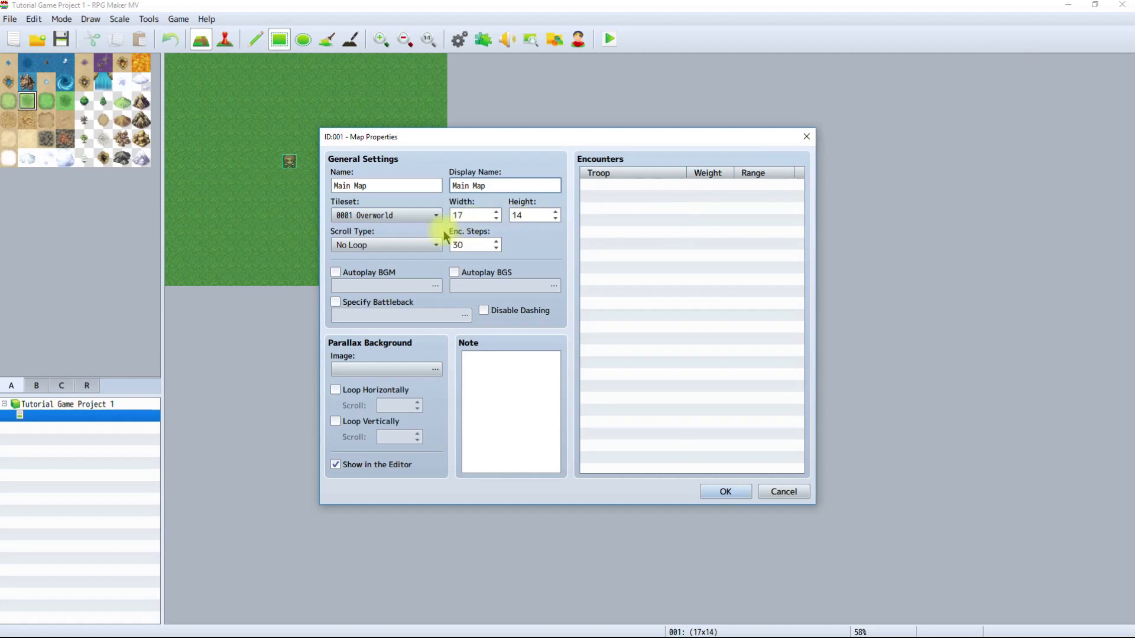
{"action": "left_click", "coordinate": [399, 219]}
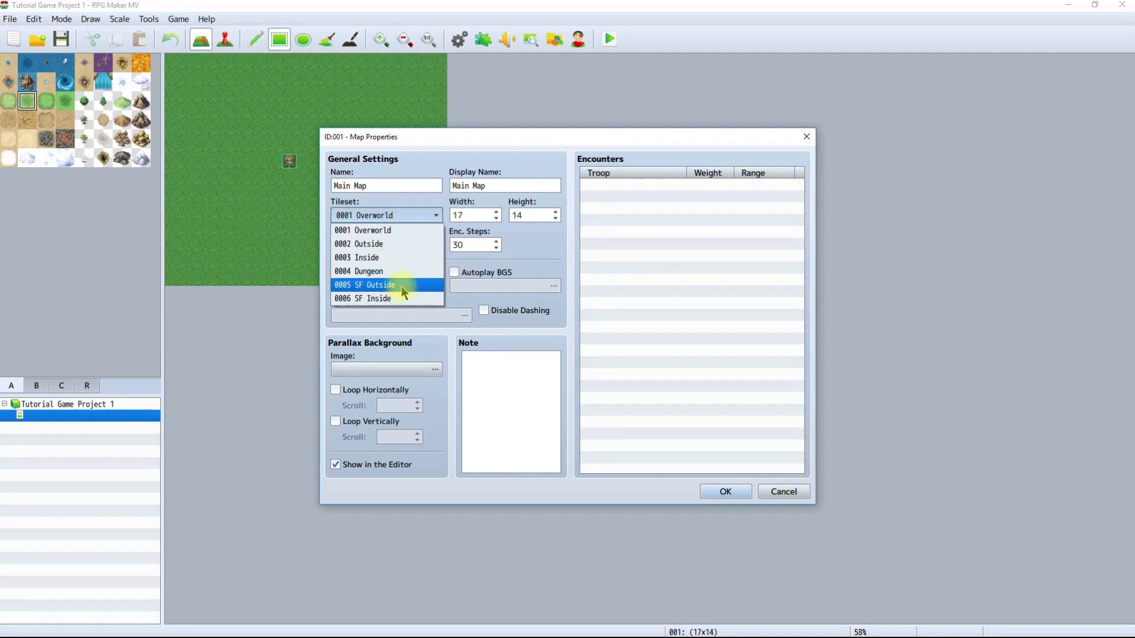
{"action": "left_click", "coordinate": [414, 231]}
Set the map's width to 40 tiles and select the height value.
{"action": "left_click", "coordinate": [471, 216]}
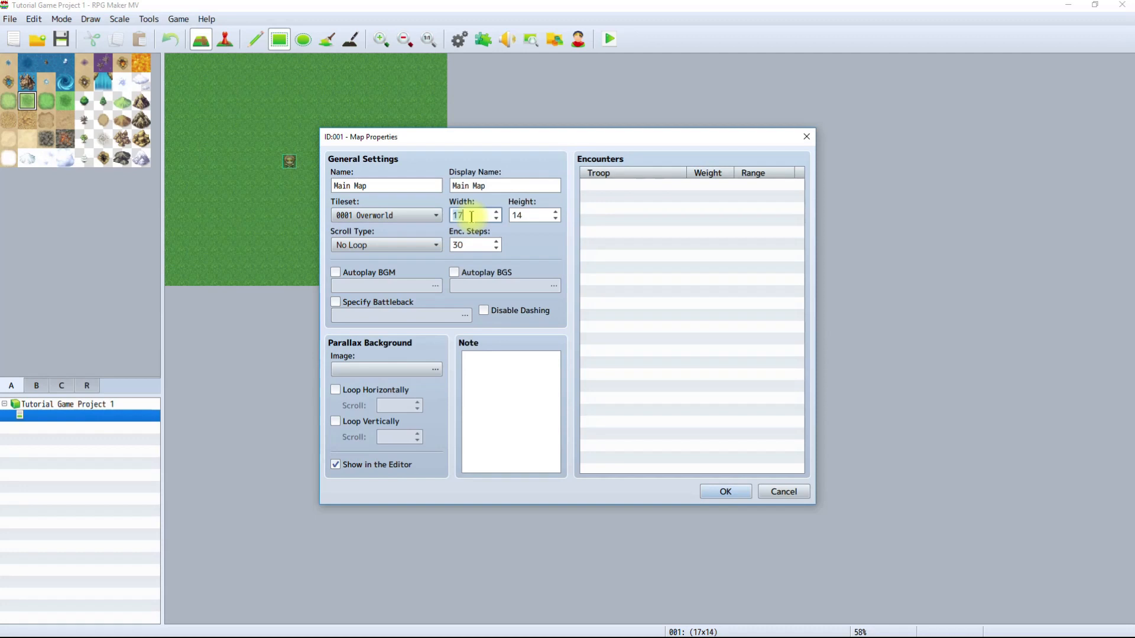
{"action": "key", "text": "BackSpace"}
{"action": "key", "text": "BackSpace"}
{"action": "type", "text": "40"}
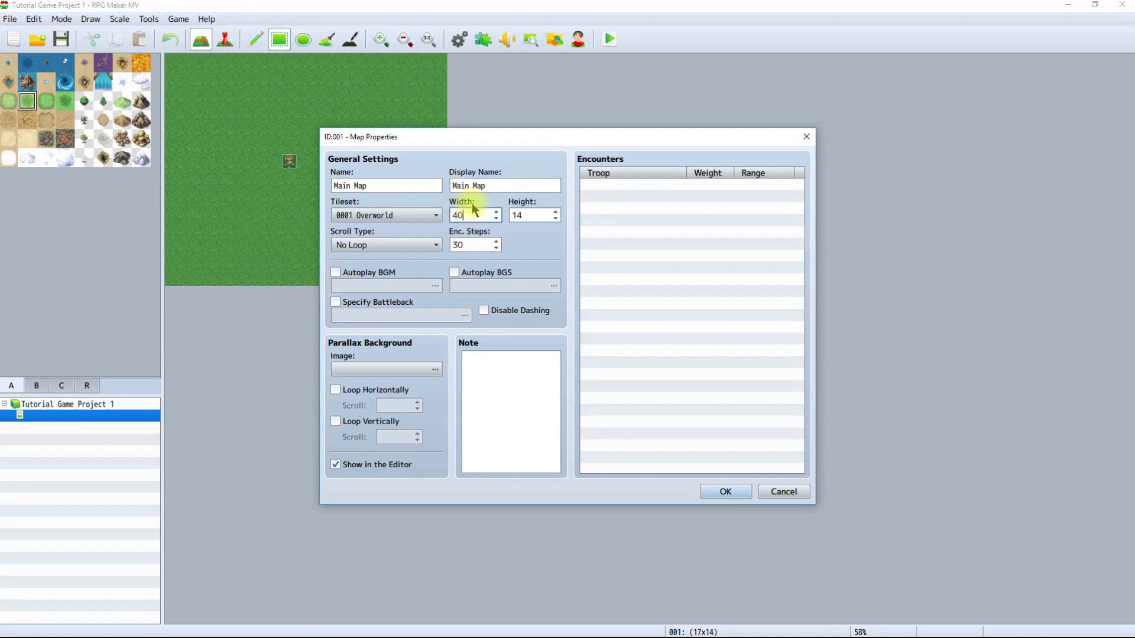
{"action": "left_click", "coordinate": [536, 215]}
{"action": "double_click", "coordinate": [536, 215]}
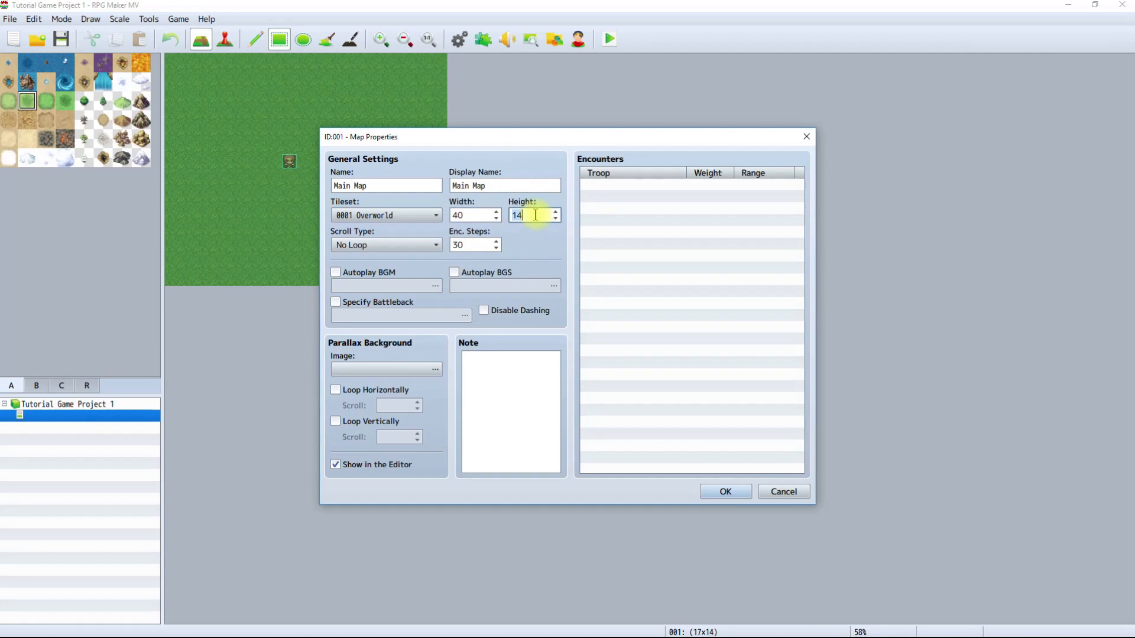
Set the map's width to 130 and height to 110, and apply the map properties.
{"action": "double_click", "coordinate": [480, 214]}
{"action": "type", "text": "1"}
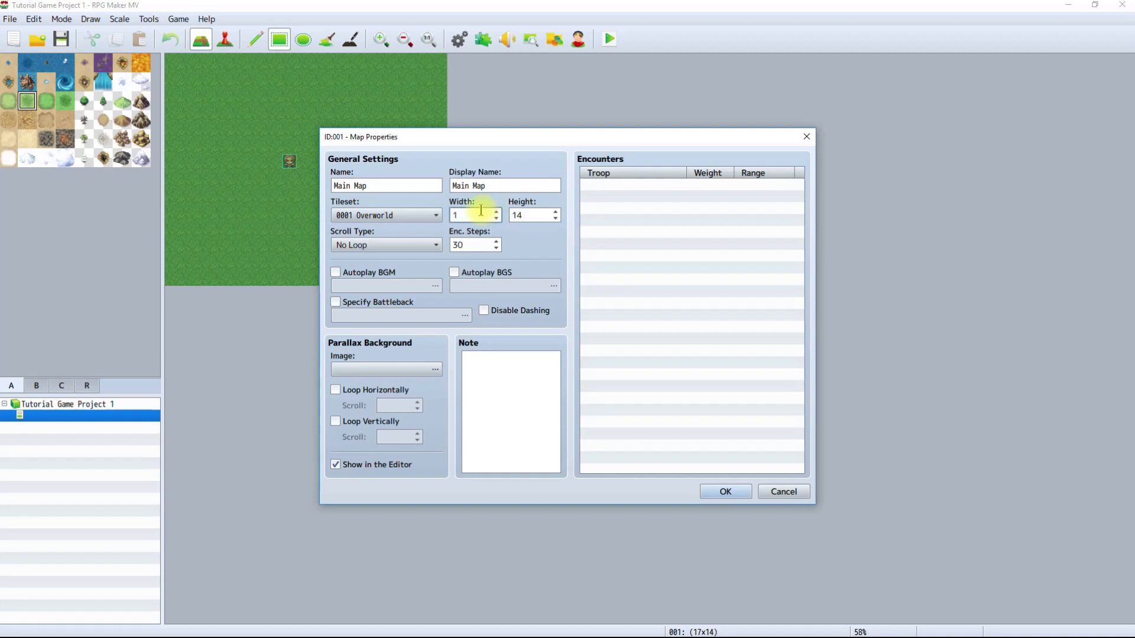
{"action": "type", "text": "30"}
{"action": "key", "text": "Tab"}
{"action": "type", "text": "1"}
{"action": "type", "text": "2"}
{"action": "type", "text": "1"}
{"action": "type", "text": "0"}
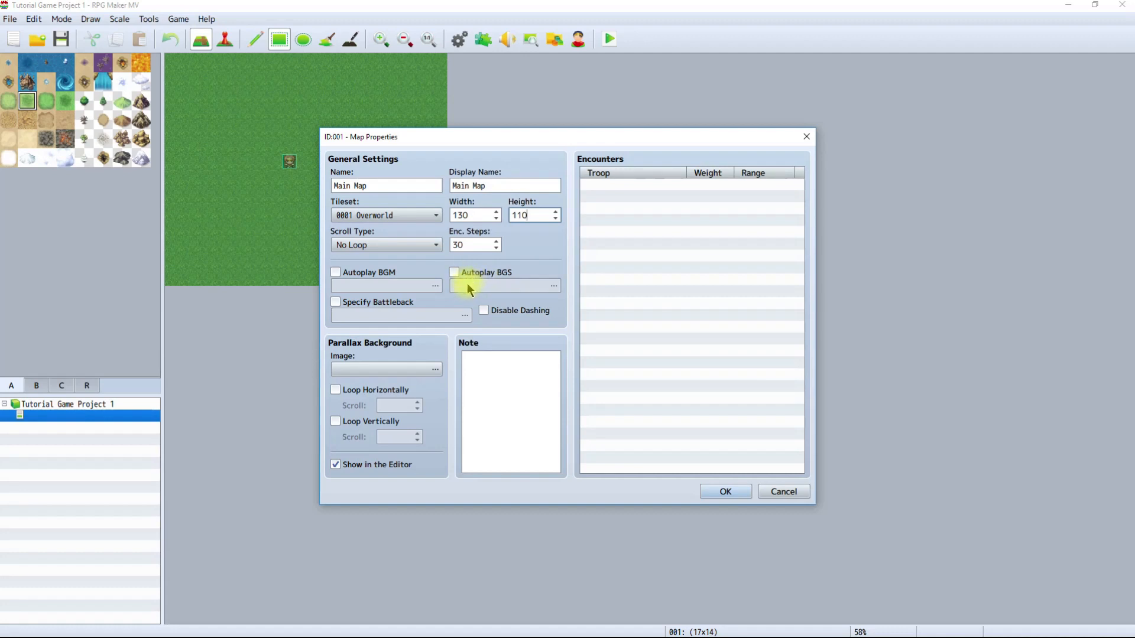
{"action": "left_click", "coordinate": [725, 492]}
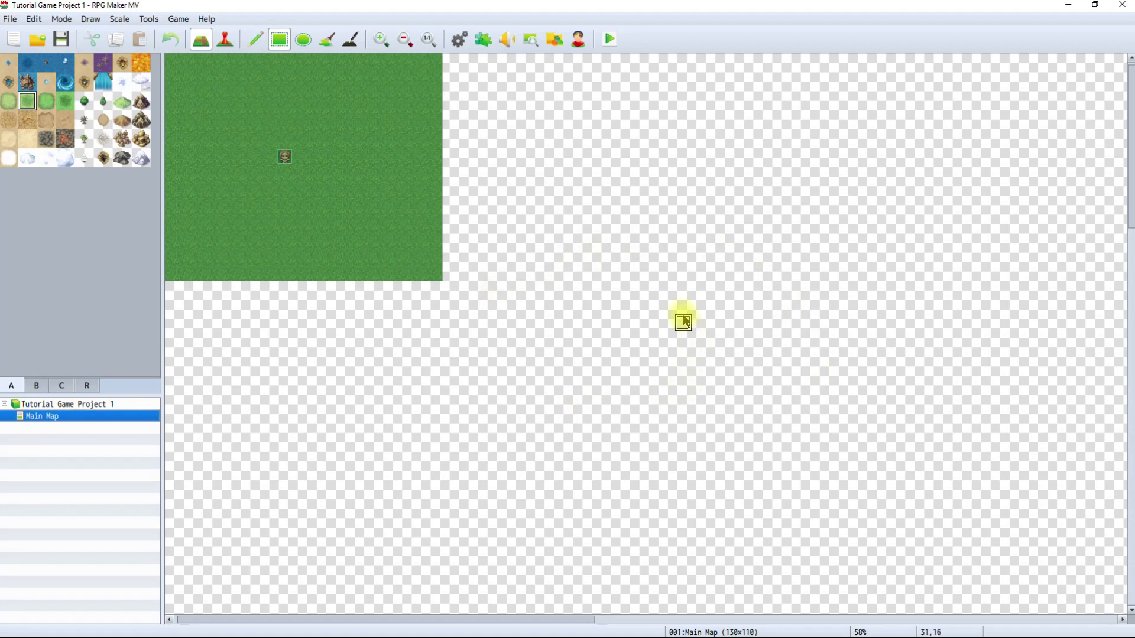
Examine the empty area of the enlarged map at several magnifications, ending with the whole map in view.
{"action": "scroll", "coordinate": [556, 308], "scroll_direction": "down", "scroll_amount": 3}
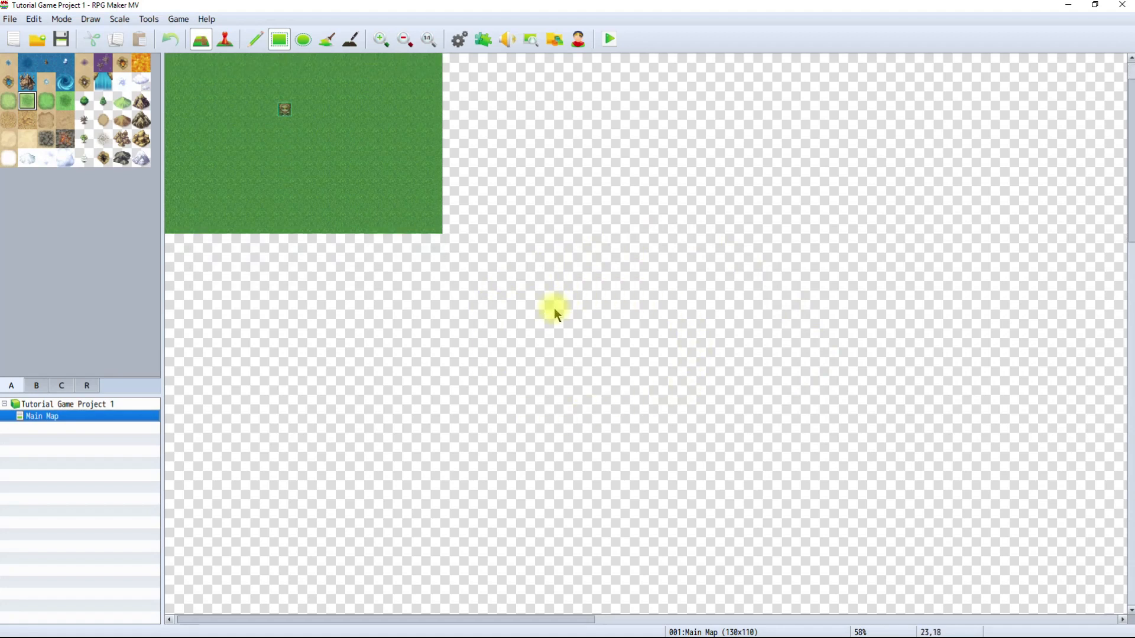
{"action": "scroll", "coordinate": [555, 307], "scroll_direction": "down", "scroll_amount": 6}
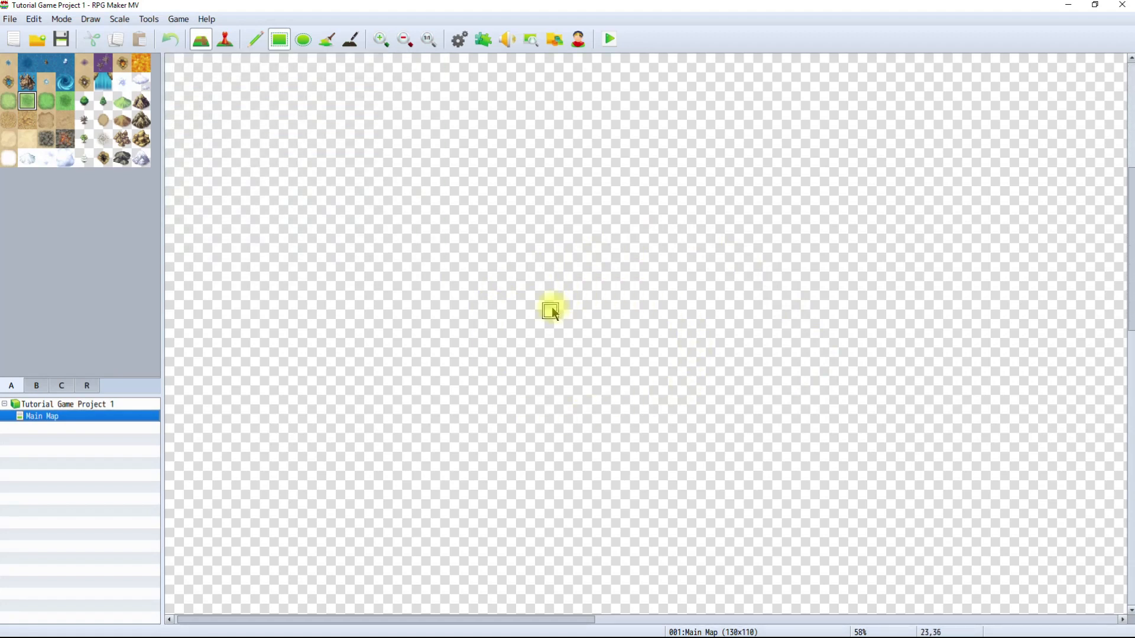
{"action": "scroll", "coordinate": [552, 306], "scroll_direction": "down", "scroll_amount": 1}
{"action": "scroll", "coordinate": [551, 307], "scroll_direction": "up", "scroll_amount": 3}
{"action": "scroll", "coordinate": [551, 306], "scroll_direction": "up", "scroll_amount": 6}
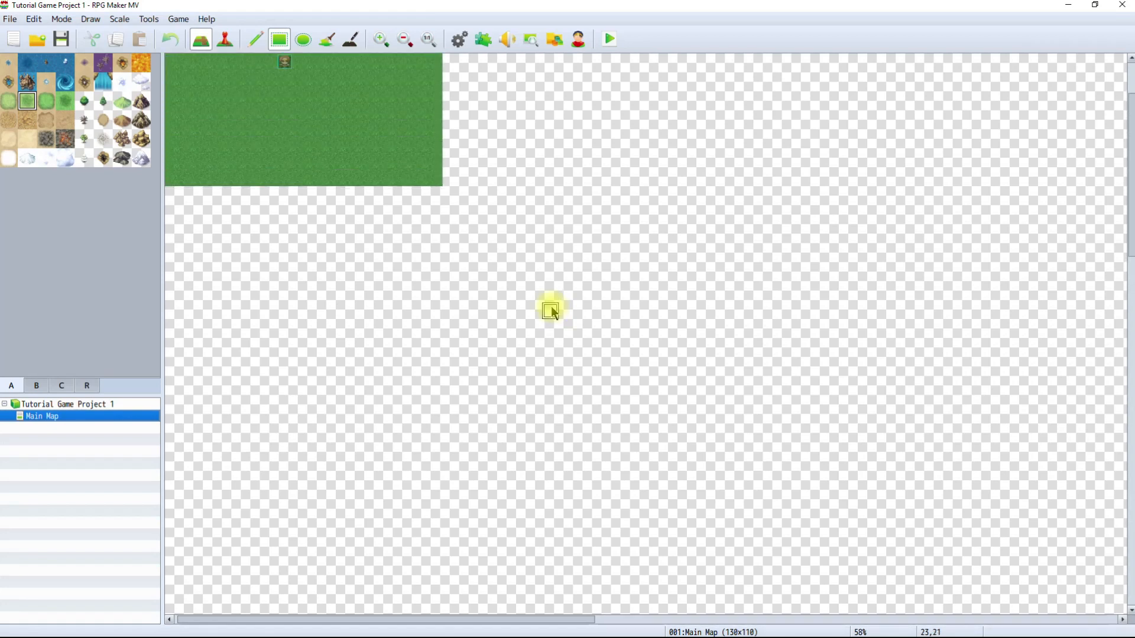
{"action": "scroll", "coordinate": [551, 307], "scroll_direction": "up", "scroll_amount": 1}
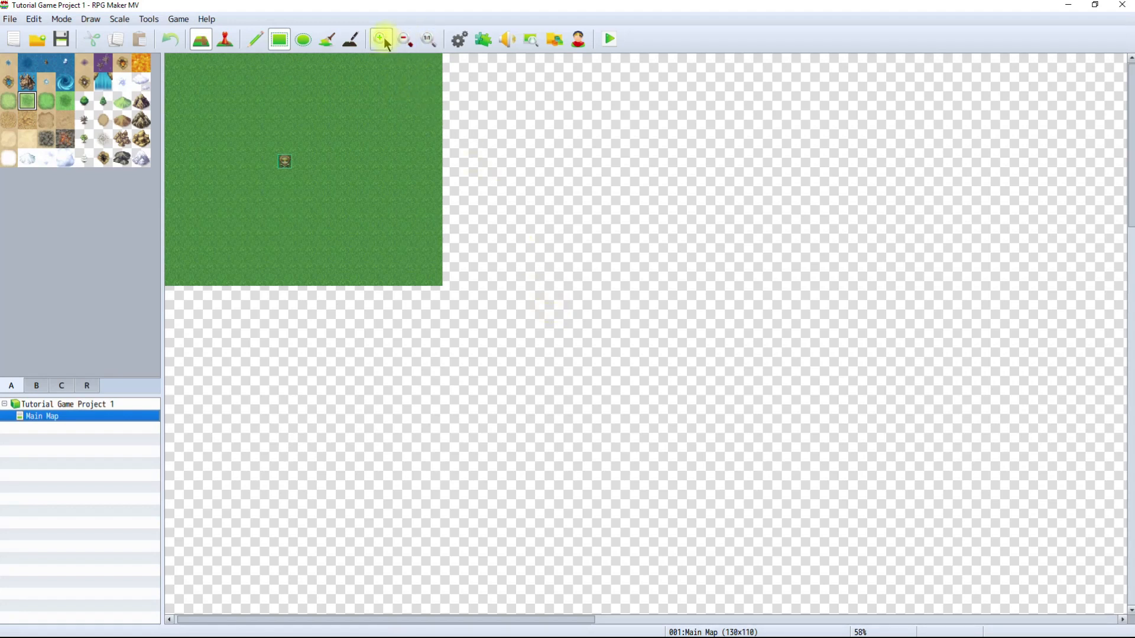
{"action": "left_click", "coordinate": [404, 42]}
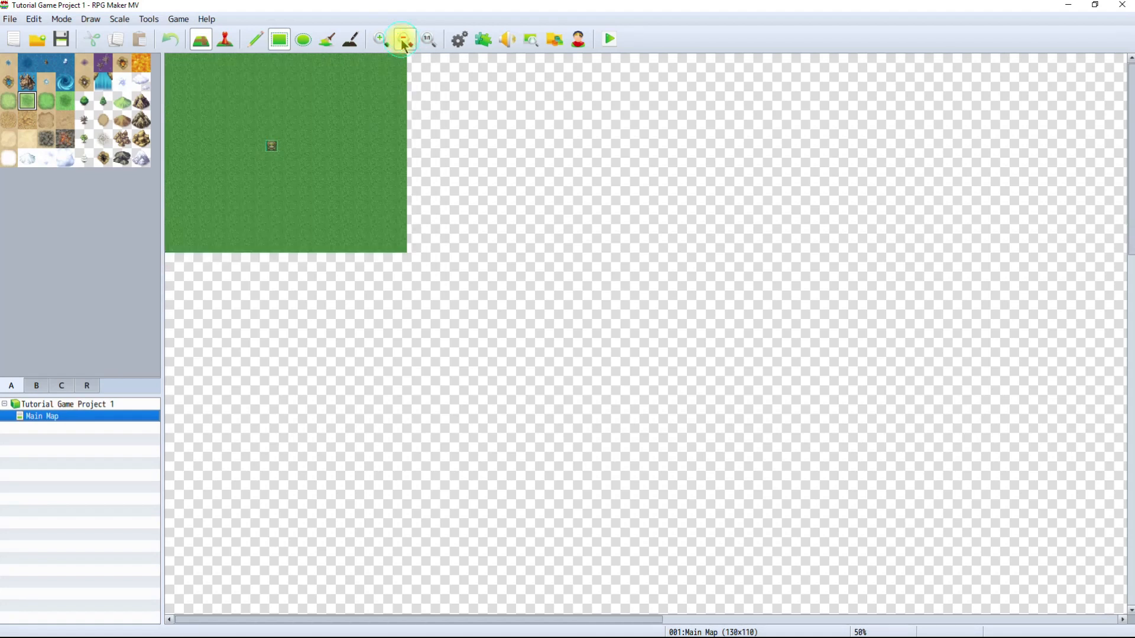
{"action": "left_click", "coordinate": [404, 42]}
{"action": "left_click", "coordinate": [404, 42]}
{"action": "left_click", "coordinate": [404, 41]}
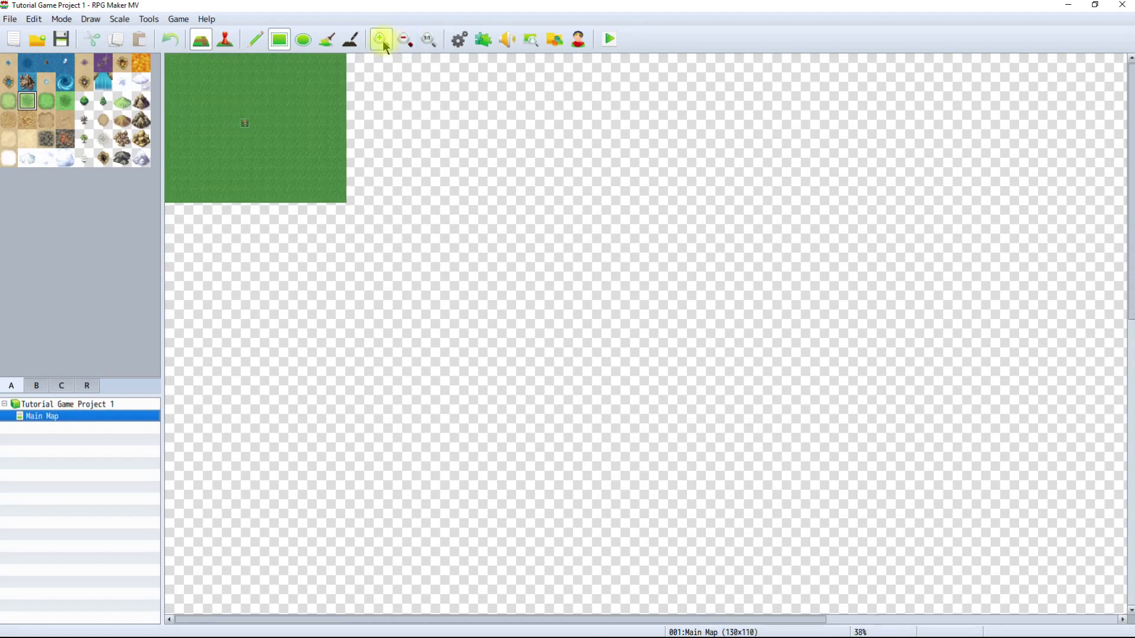
{"action": "left_click", "coordinate": [381, 40]}
{"action": "left_click", "coordinate": [381, 40]}
{"action": "left_click", "coordinate": [381, 40]}
{"action": "left_click", "coordinate": [381, 41]}
{"action": "left_click", "coordinate": [382, 40]}
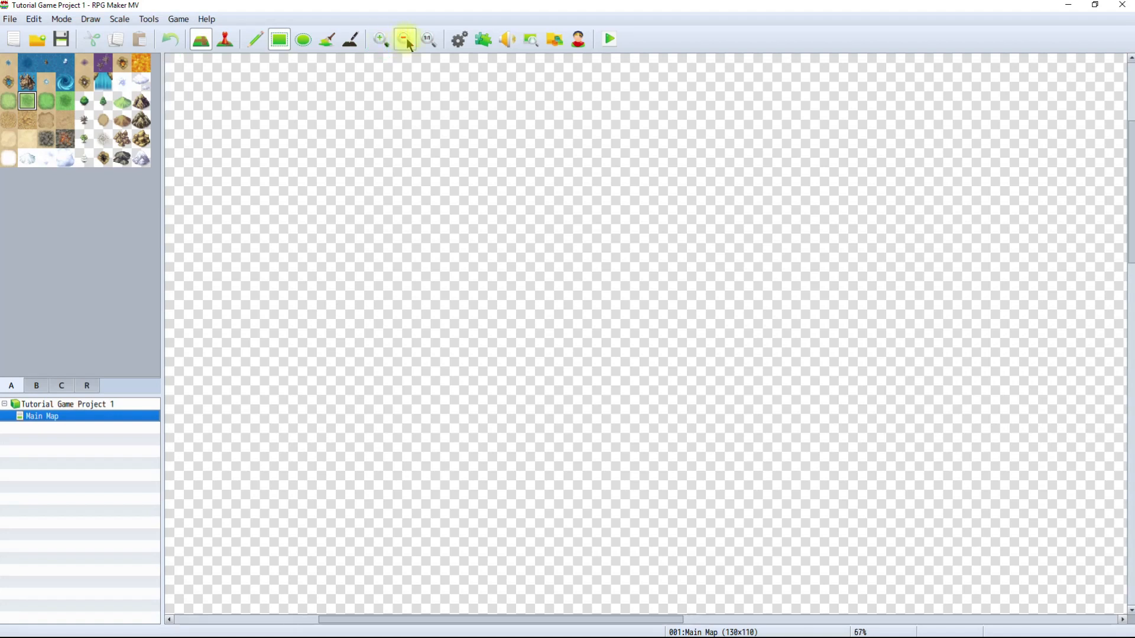
{"action": "left_click", "coordinate": [405, 40]}
{"action": "left_click", "coordinate": [405, 40]}
{"action": "left_click", "coordinate": [405, 41]}
{"action": "left_click", "coordinate": [405, 41]}
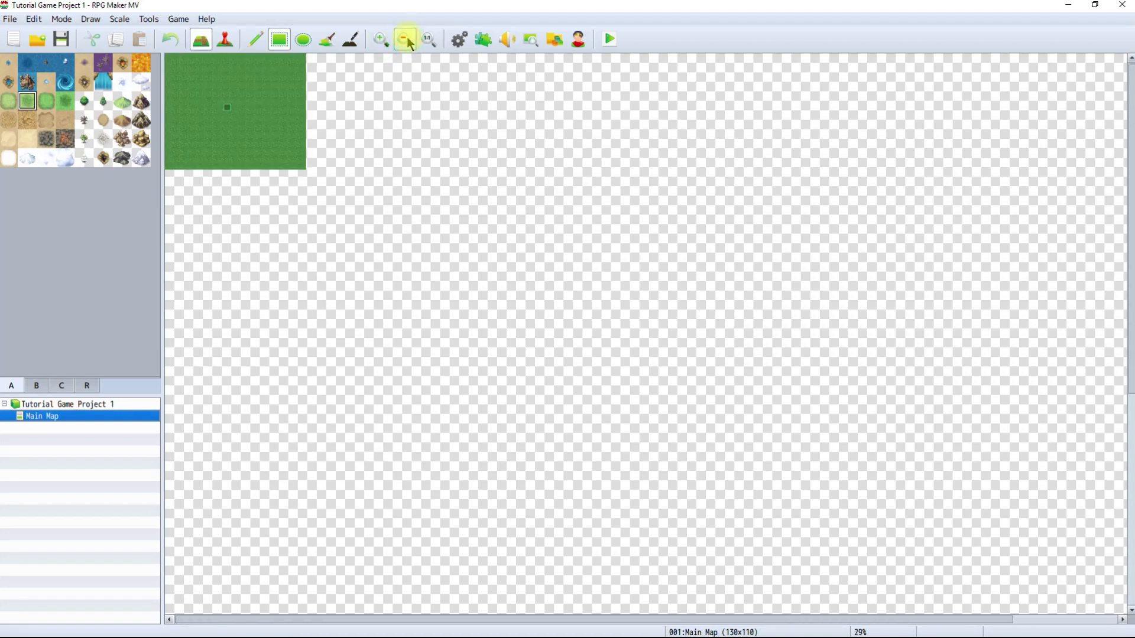
{"action": "left_click", "coordinate": [405, 41]}
{"action": "left_click", "coordinate": [405, 40]}
{"action": "left_click", "coordinate": [405, 40]}
{"action": "left_click", "coordinate": [405, 40]}
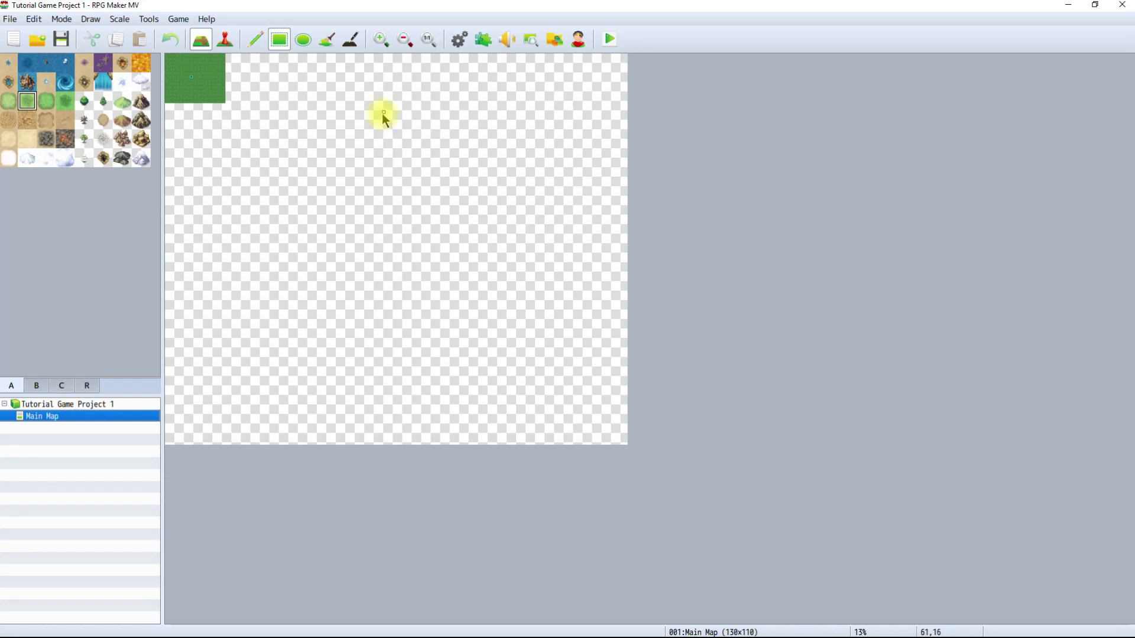
Adjust the map's magnification to 17% so that its full extent can be viewed at a larger size.
{"action": "scroll", "coordinate": [393, 116], "scroll_direction": "down", "scroll_amount": 1, "text": "ctrl"}
{"action": "scroll", "coordinate": [392, 116], "scroll_direction": "up", "scroll_amount": 3, "text": "ctrl"}
{"action": "scroll", "coordinate": [392, 115], "scroll_direction": "down", "scroll_amount": 3, "text": "ctrl"}
{"action": "scroll", "coordinate": [393, 116], "scroll_direction": "up", "scroll_amount": 2, "text": "ctrl"}
{"action": "scroll", "coordinate": [393, 116], "scroll_direction": "down", "scroll_amount": 1, "text": "ctrl"}
{"action": "scroll", "coordinate": [393, 116], "scroll_direction": "down", "scroll_amount": 1, "text": "ctrl"}
{"action": "scroll", "coordinate": [393, 116], "scroll_direction": "up", "scroll_amount": 2, "text": "ctrl"}
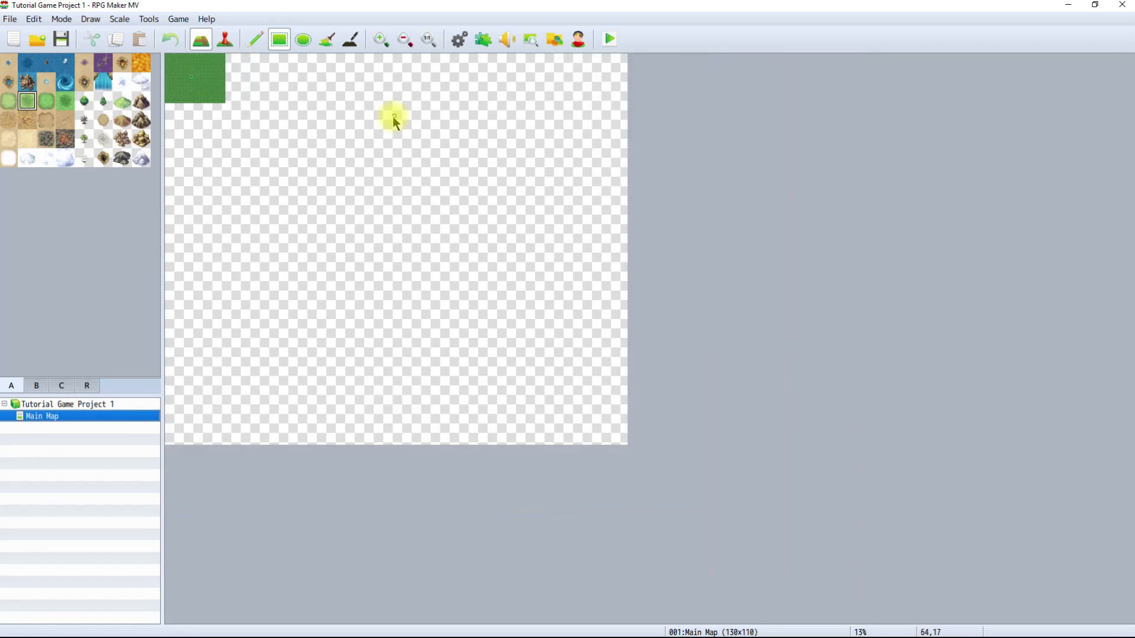
{"action": "scroll", "coordinate": [393, 115], "scroll_direction": "down", "scroll_amount": 1, "text": "ctrl"}
{"action": "scroll", "coordinate": [392, 116], "scroll_direction": "up", "scroll_amount": 1, "text": "ctrl"}
{"action": "scroll", "coordinate": [392, 116], "scroll_direction": "down", "scroll_amount": 1, "text": "ctrl"}
{"action": "scroll", "coordinate": [391, 116], "scroll_direction": "up", "scroll_amount": 1, "text": "ctrl"}
{"action": "scroll", "coordinate": [391, 116], "scroll_direction": "down", "scroll_amount": 1, "text": "ctrl"}
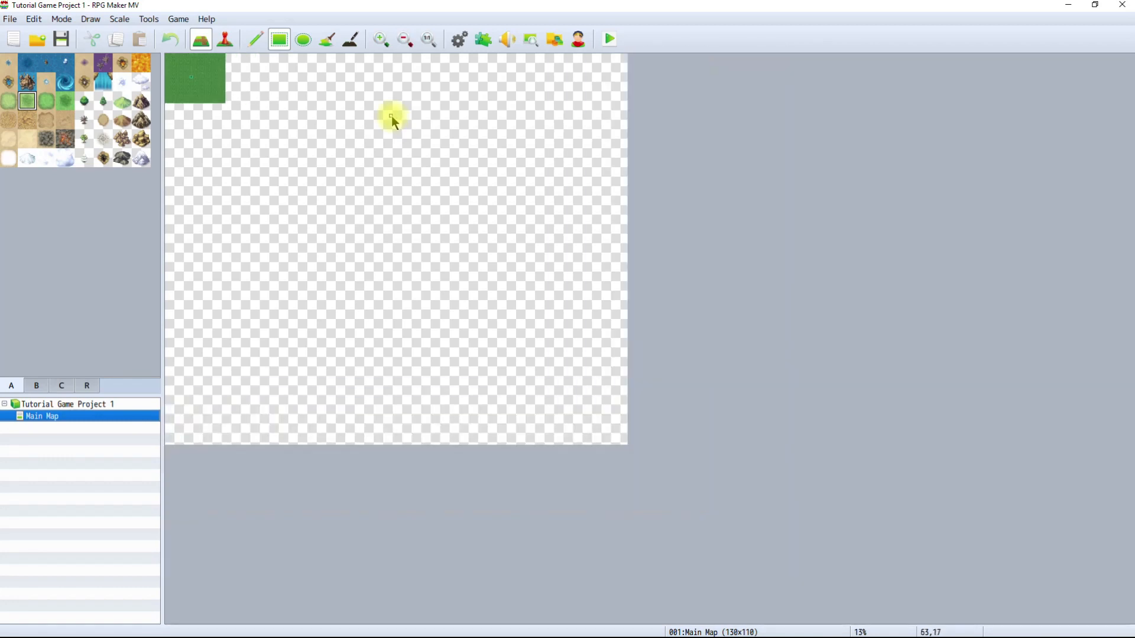
{"action": "scroll", "coordinate": [392, 115], "scroll_direction": "up", "scroll_amount": 1, "text": "ctrl"}
{"action": "scroll", "coordinate": [391, 116], "scroll_direction": "down", "scroll_amount": 1, "text": "ctrl"}
{"action": "scroll", "coordinate": [391, 115], "scroll_direction": "up", "scroll_amount": 1, "text": "ctrl"}
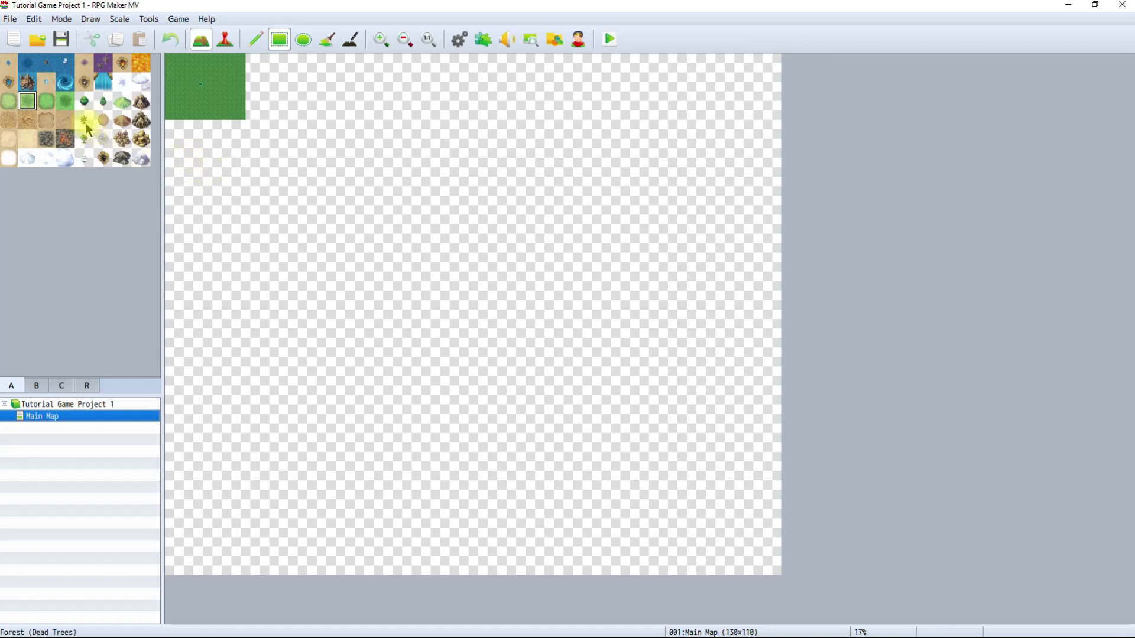
Place a single Grassland B (Dark) tile in the empty area near the middle of the map.
{"action": "left_click", "coordinate": [67, 106]}
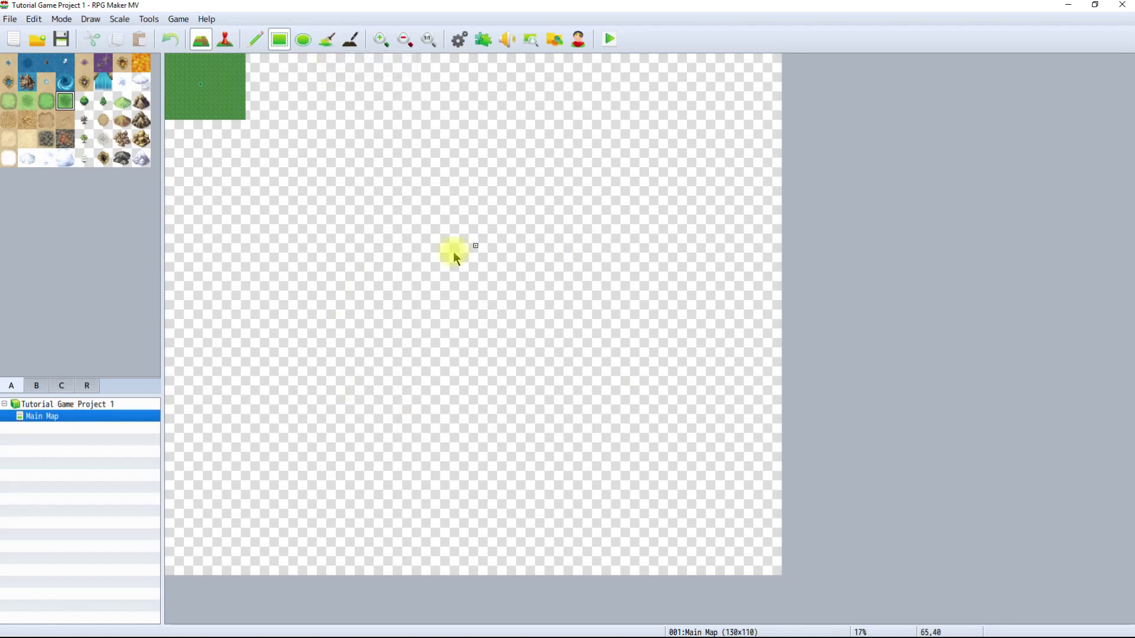
{"action": "left_click", "coordinate": [443, 275]}
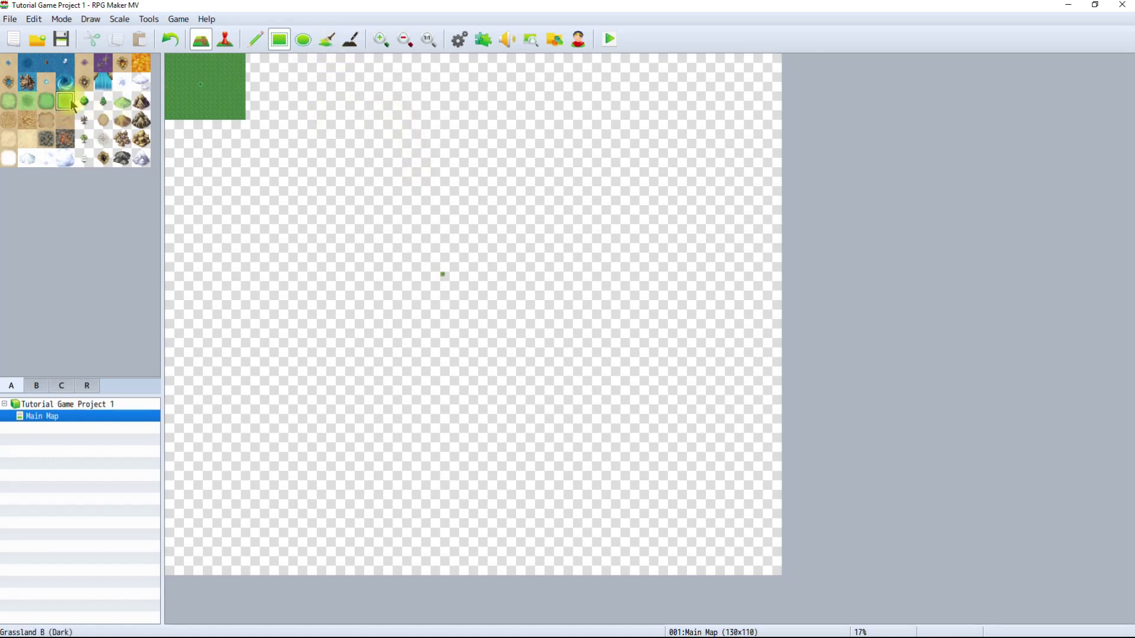
Flood-fill both the dark grass block in the map's northwest corner and the remaining empty area with Grassland B.
{"action": "left_click", "coordinate": [318, 68]}
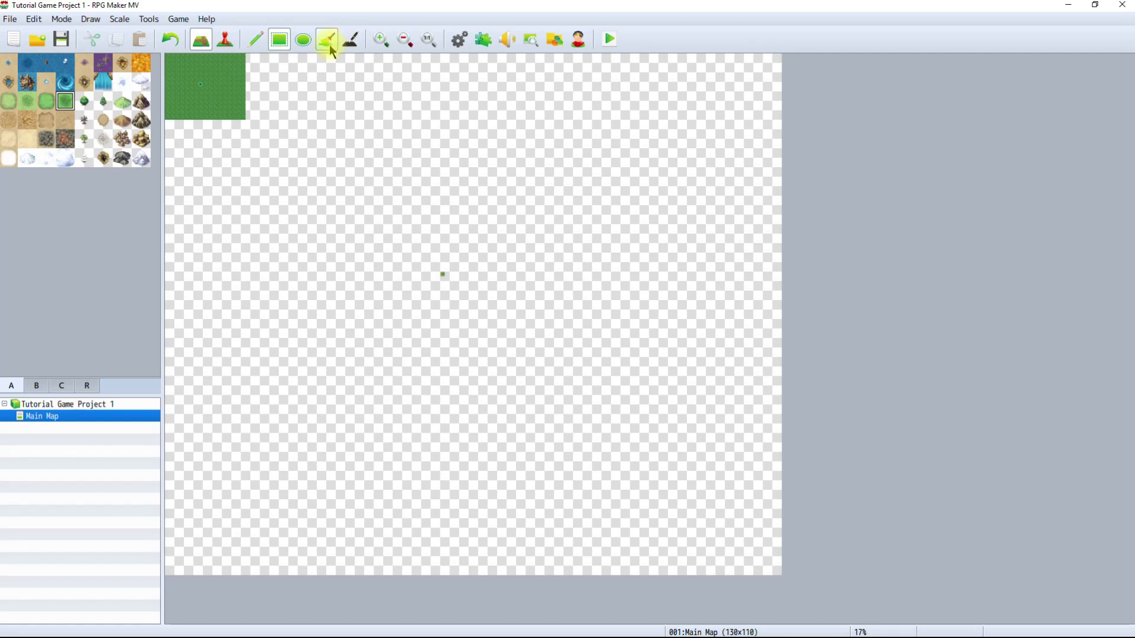
{"action": "left_click", "coordinate": [46, 100]}
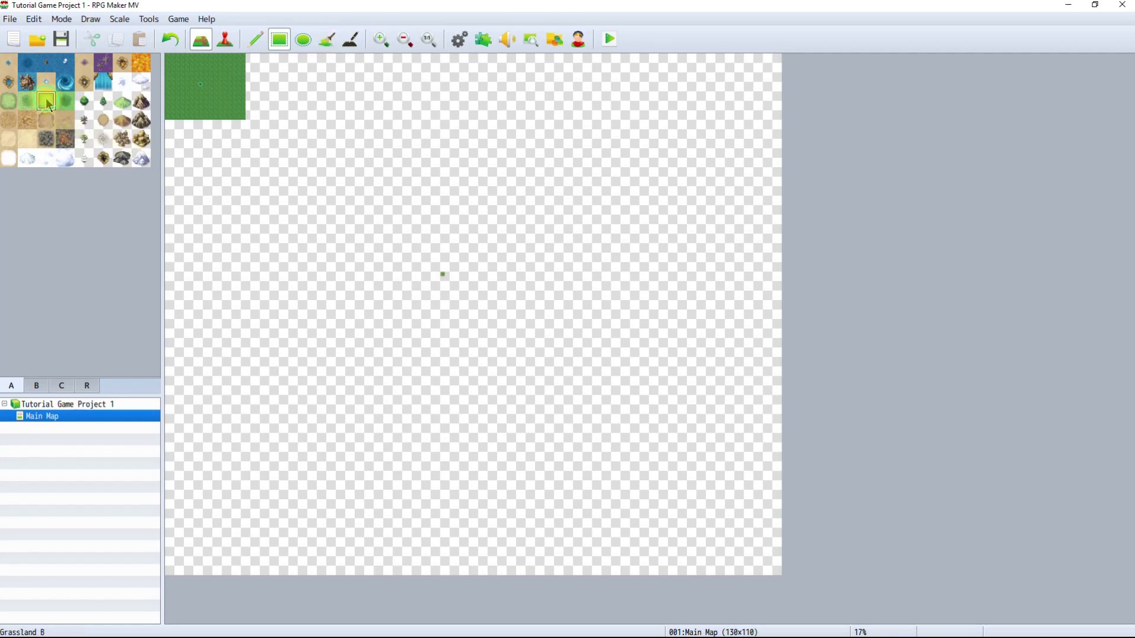
{"action": "left_click", "coordinate": [327, 41]}
{"action": "left_click", "coordinate": [230, 86]}
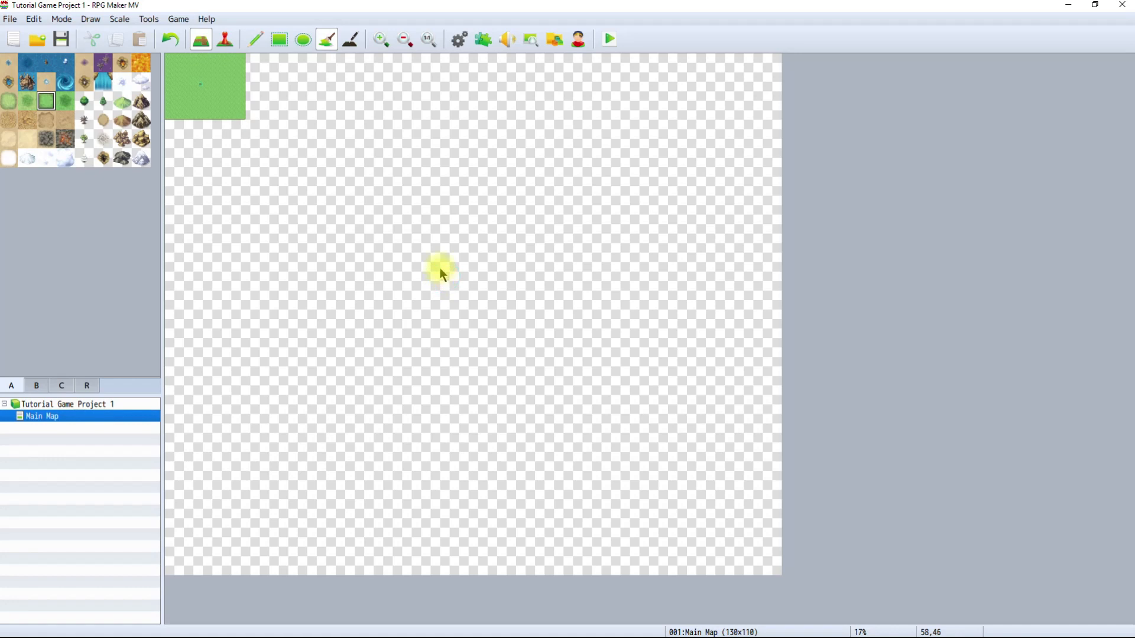
{"action": "left_click", "coordinate": [420, 140]}
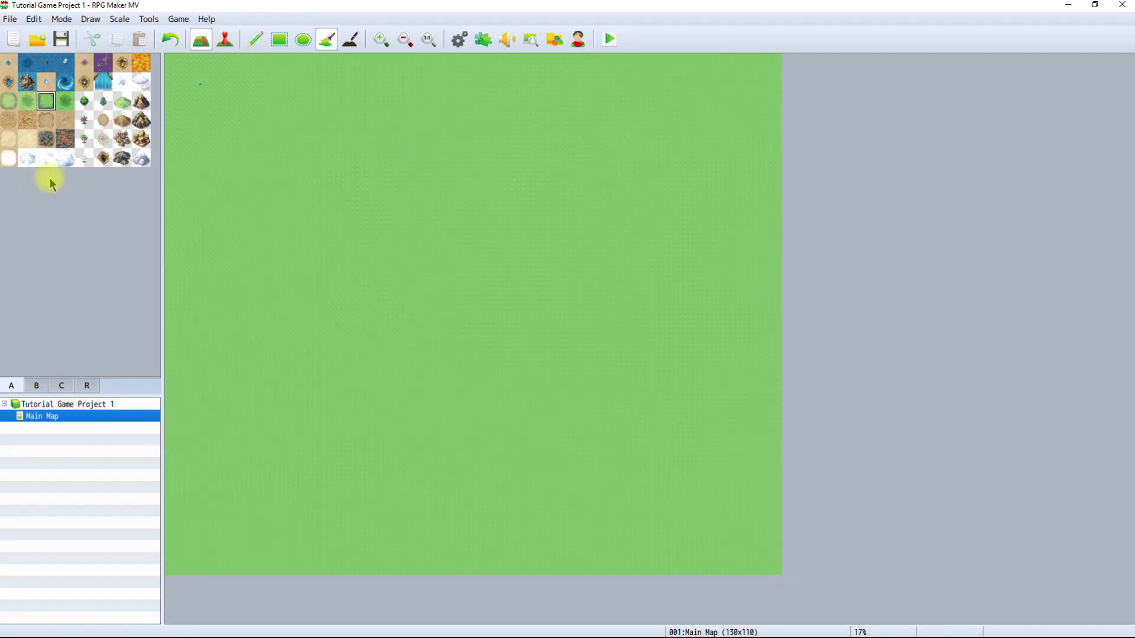
Draw a wavy island coastline with the pencil in Deep Sea tiles, circling the grassland a short distance inside the map's borders.
{"action": "left_click", "coordinate": [9, 68]}
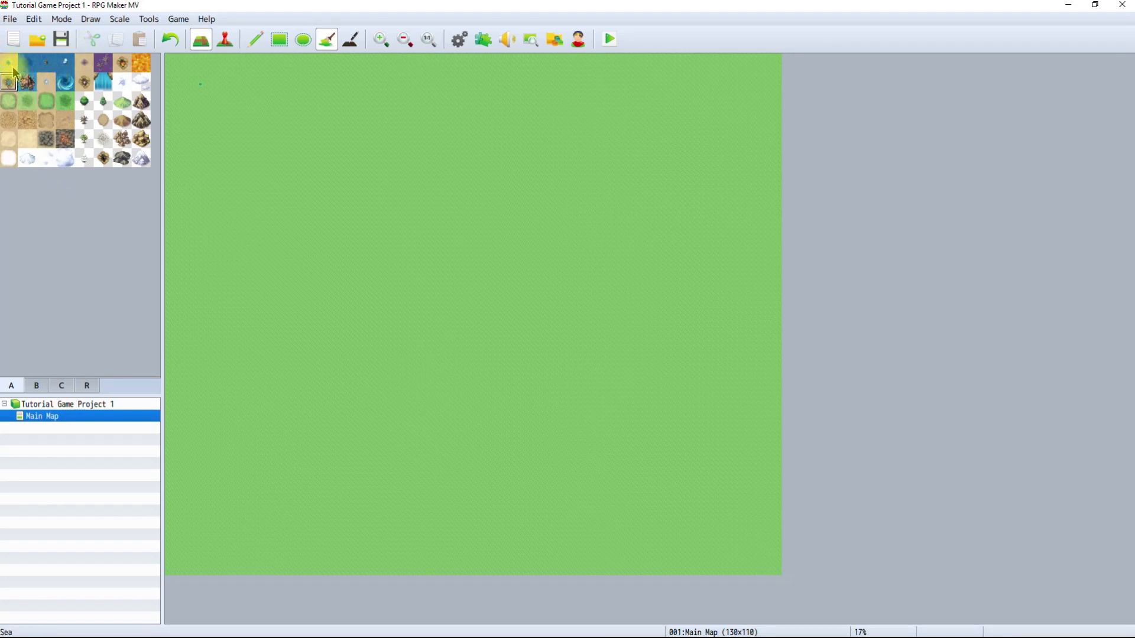
{"action": "left_click", "coordinate": [28, 67]}
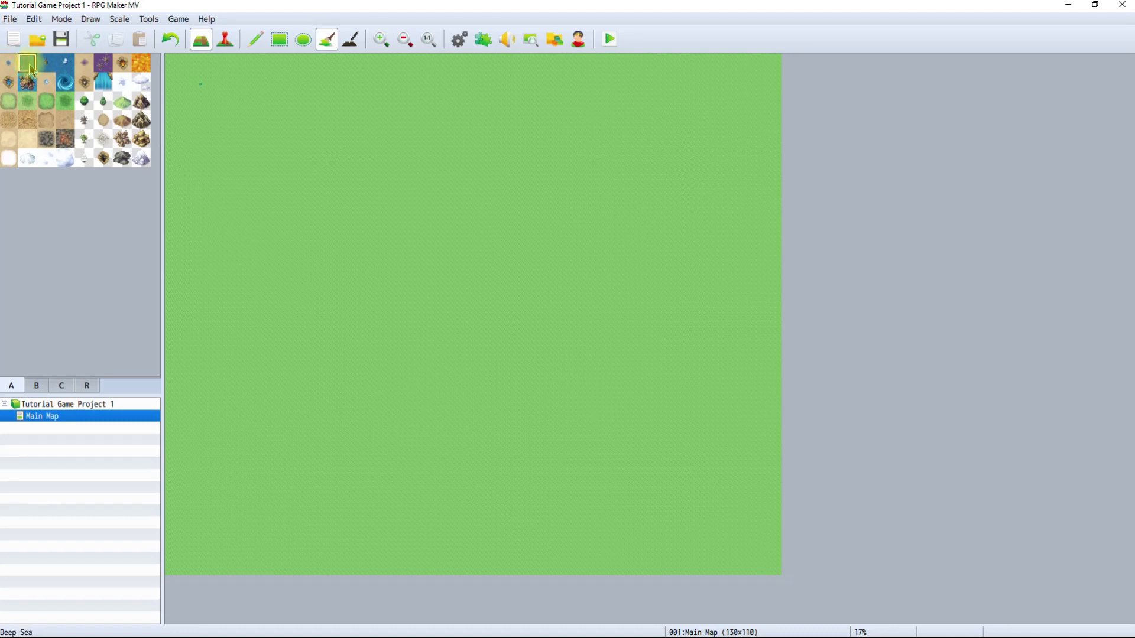
{"action": "left_click", "coordinate": [27, 83]}
{"action": "left_click", "coordinate": [29, 67]}
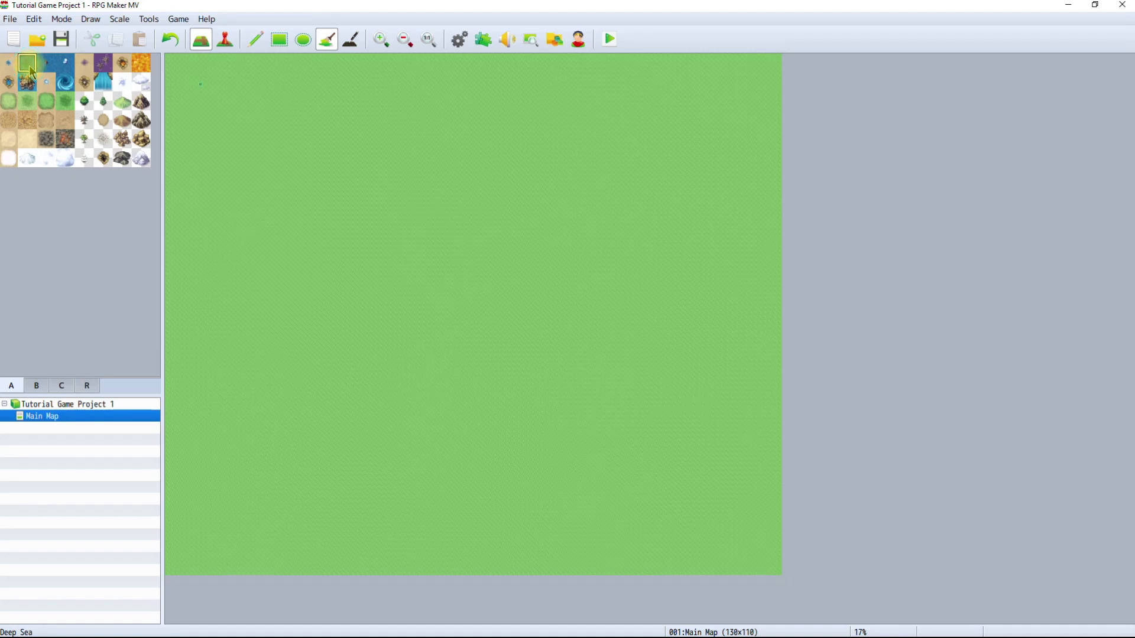
{"action": "left_click", "coordinate": [257, 41]}
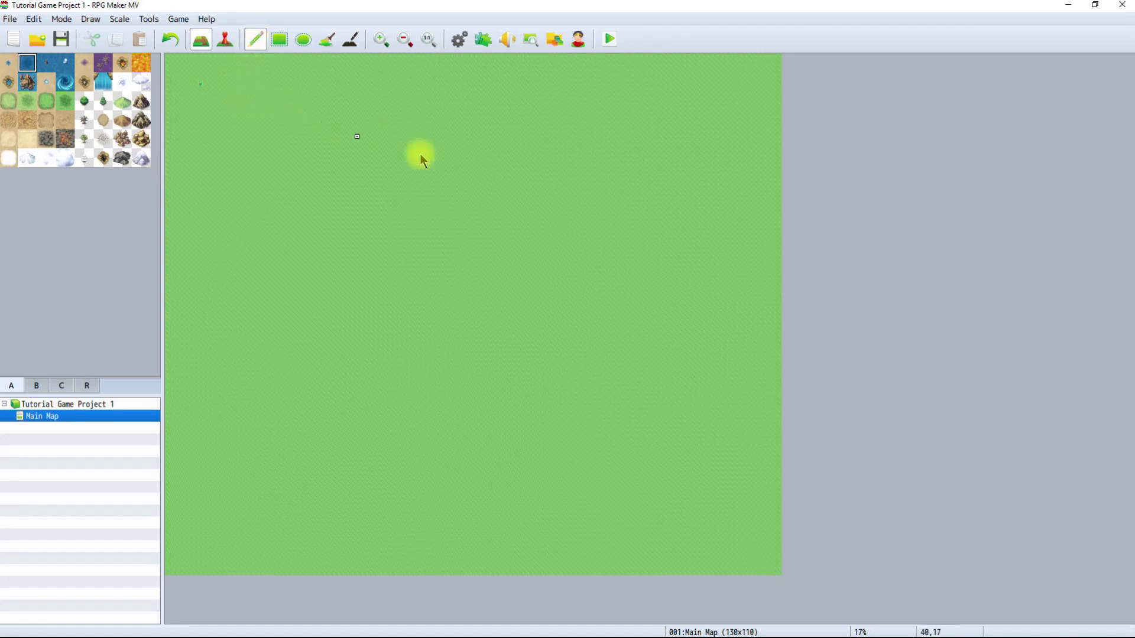
{"action": "left_click", "coordinate": [242, 103]}
{"action": "left_click_drag", "start_coordinate": [244, 104], "coordinate": [228, 116]}
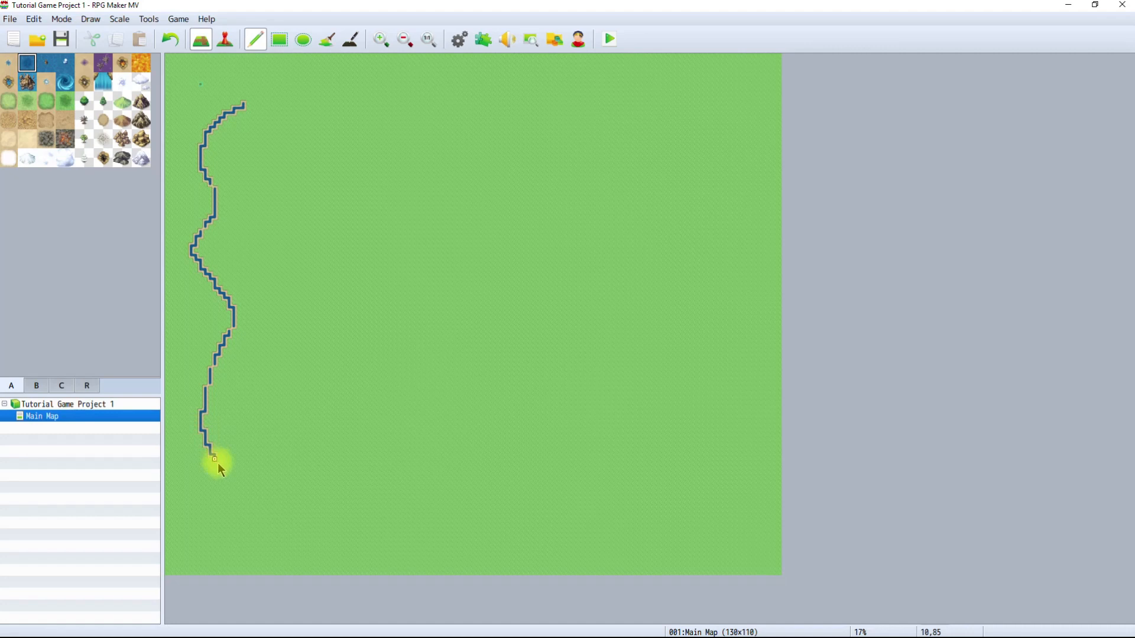
{"action": "left_click_drag", "start_coordinate": [248, 493], "coordinate": [283, 503]}
{"action": "left_click_drag", "start_coordinate": [559, 507], "coordinate": [615, 490]}
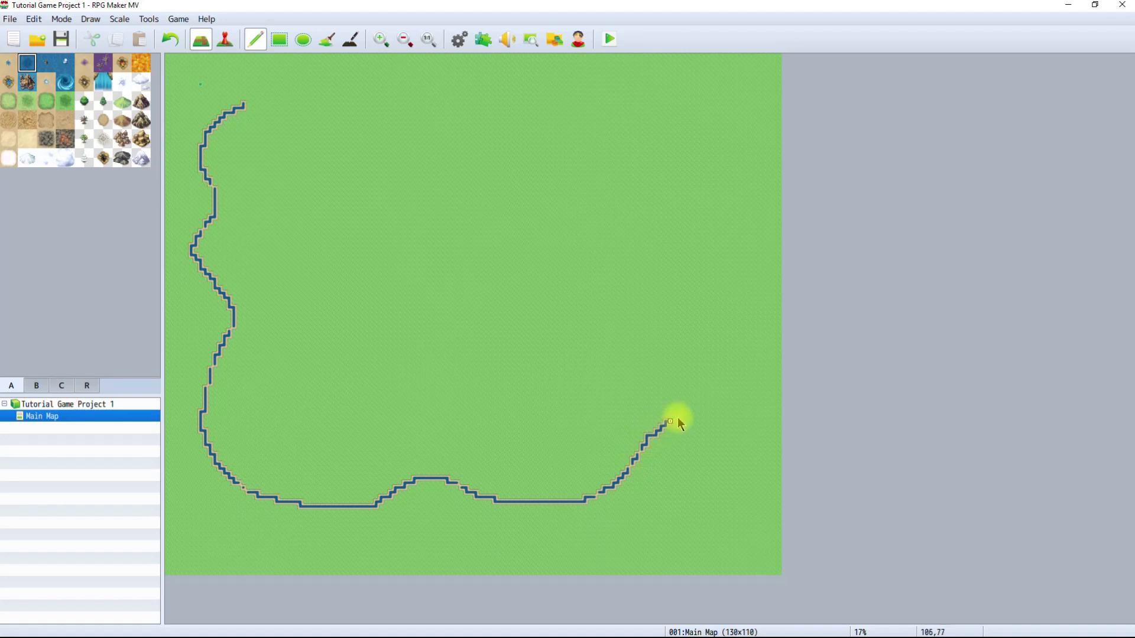
{"action": "left_click_drag", "start_coordinate": [717, 383], "coordinate": [732, 361]}
{"action": "left_click_drag", "start_coordinate": [721, 292], "coordinate": [689, 255]}
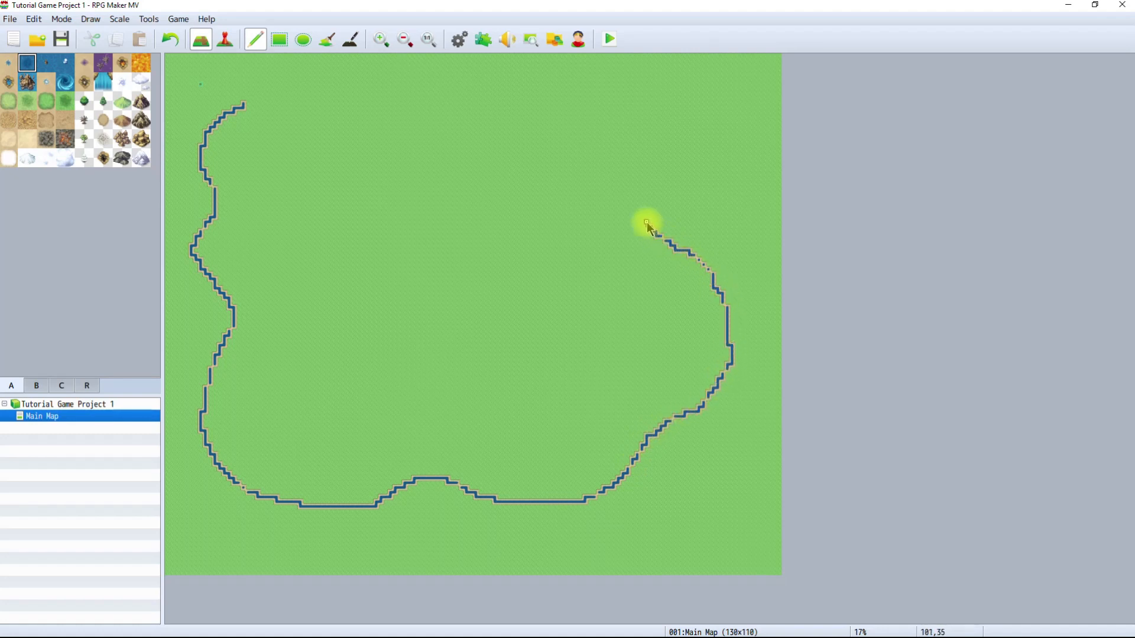
{"action": "mouse_move", "coordinate": [650, 145]}
{"action": "left_mouse_down"}
{"action": "mouse_move", "coordinate": [616, 122]}
{"action": "mouse_move", "coordinate": [571, 115]}
{"action": "left_mouse_up"}
{"action": "mouse_move", "coordinate": [442, 109]}
{"action": "left_mouse_down"}
{"action": "mouse_move", "coordinate": [373, 114]}
{"action": "mouse_move", "coordinate": [264, 89]}
{"action": "mouse_move", "coordinate": [242, 107]}
{"action": "left_mouse_up"}
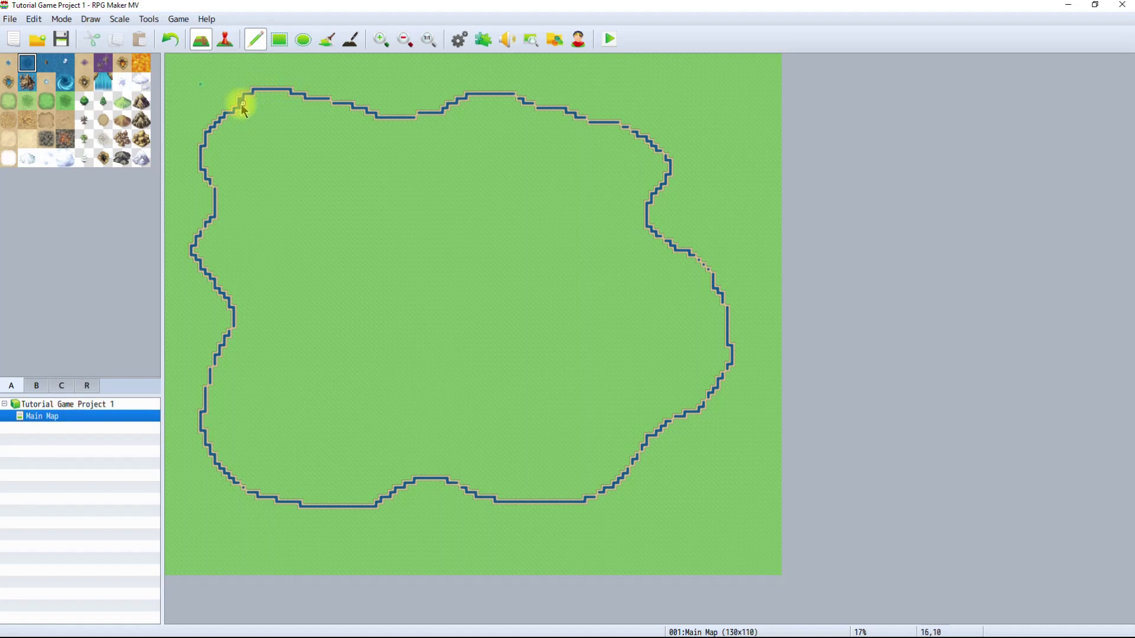
Close the coastline near its northwest corner and flood-fill the area outside the island with Deep Sea.
{"action": "left_click", "coordinate": [239, 104]}
{"action": "left_click", "coordinate": [328, 42]}
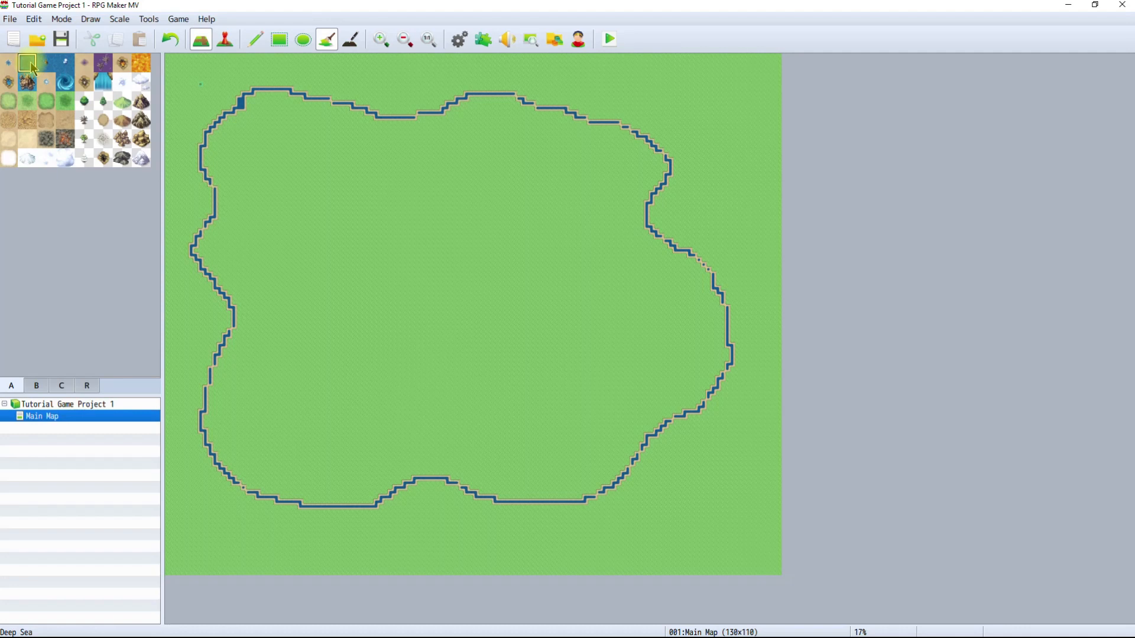
{"action": "left_click", "coordinate": [676, 104]}
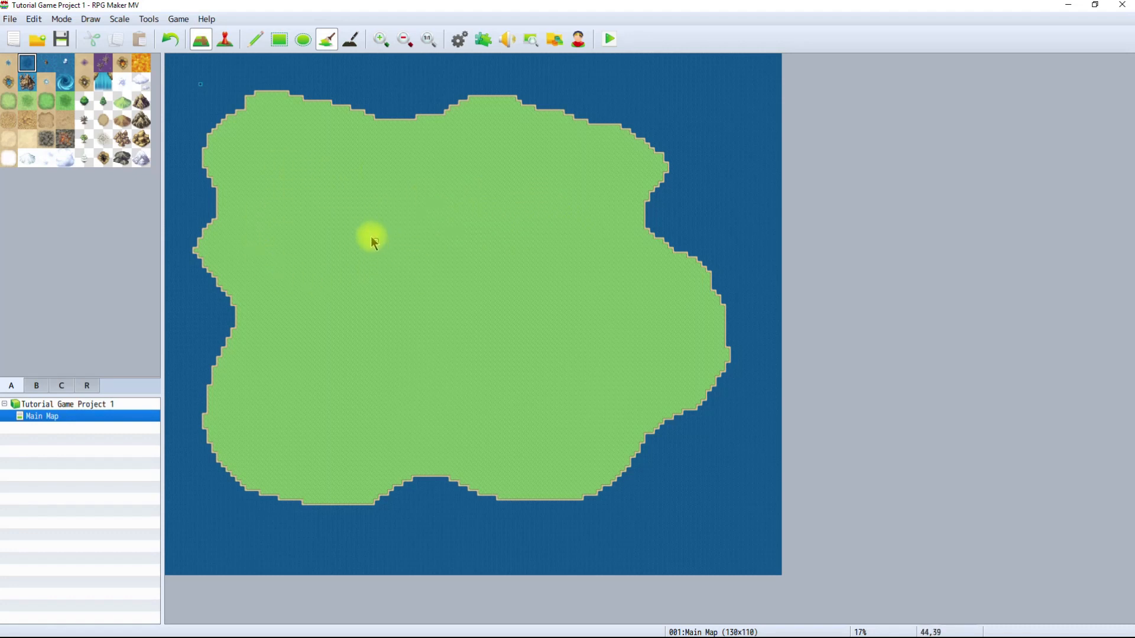
Switch to event editing and set the player's starting position at tile 55,40 near the middle of the island.
{"action": "left_click", "coordinate": [225, 41]}
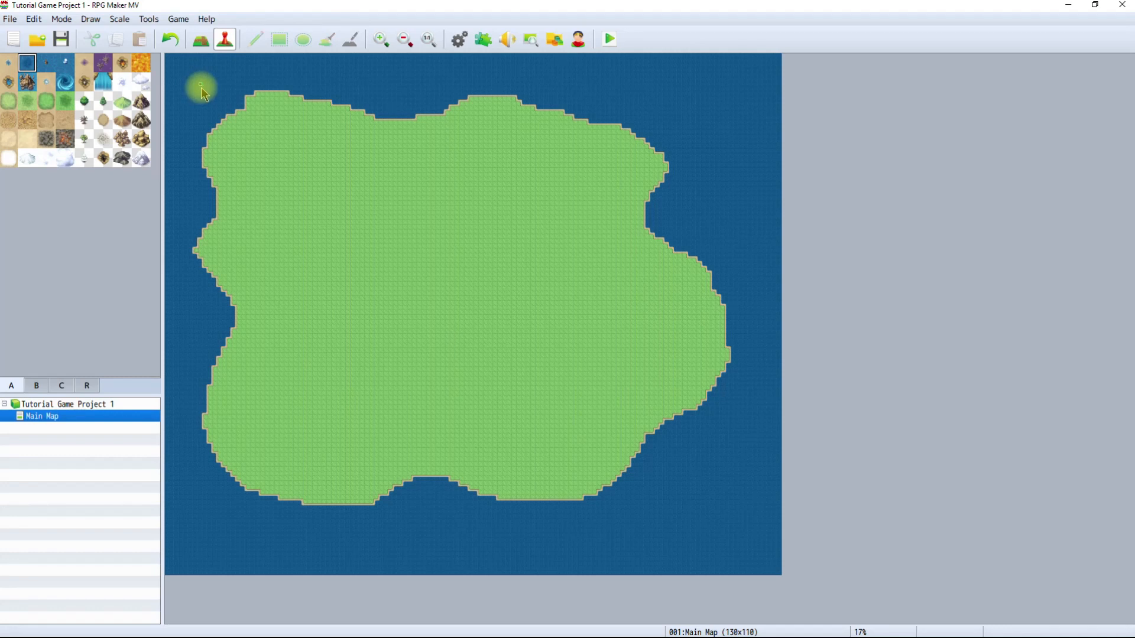
{"action": "right_click", "coordinate": [407, 286]}
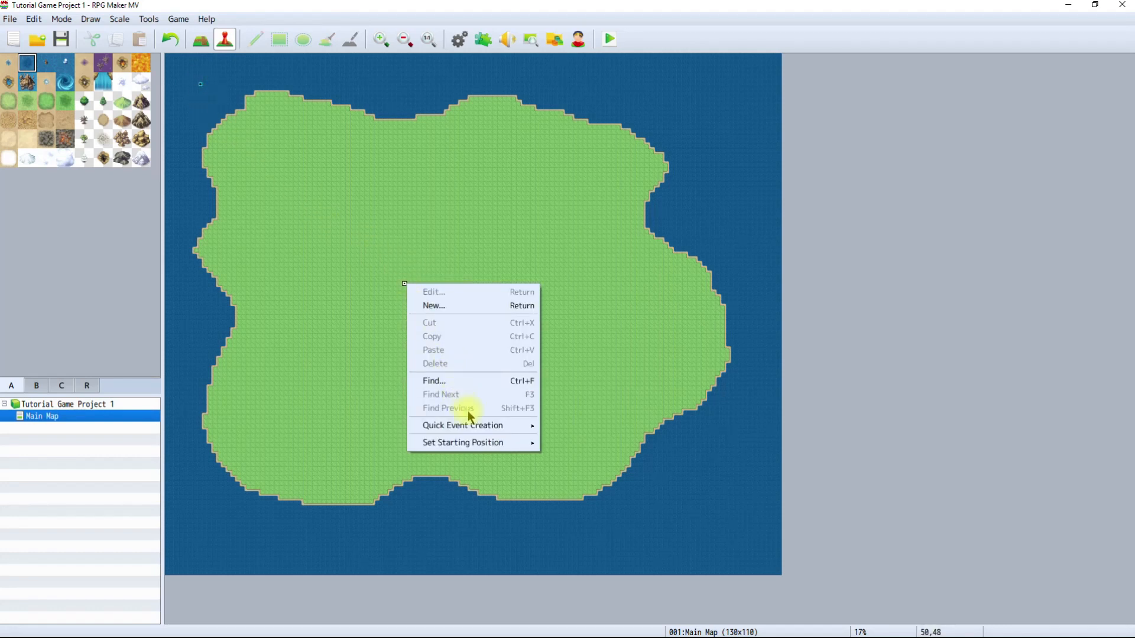
{"action": "mouse_move", "coordinate": [481, 443]}
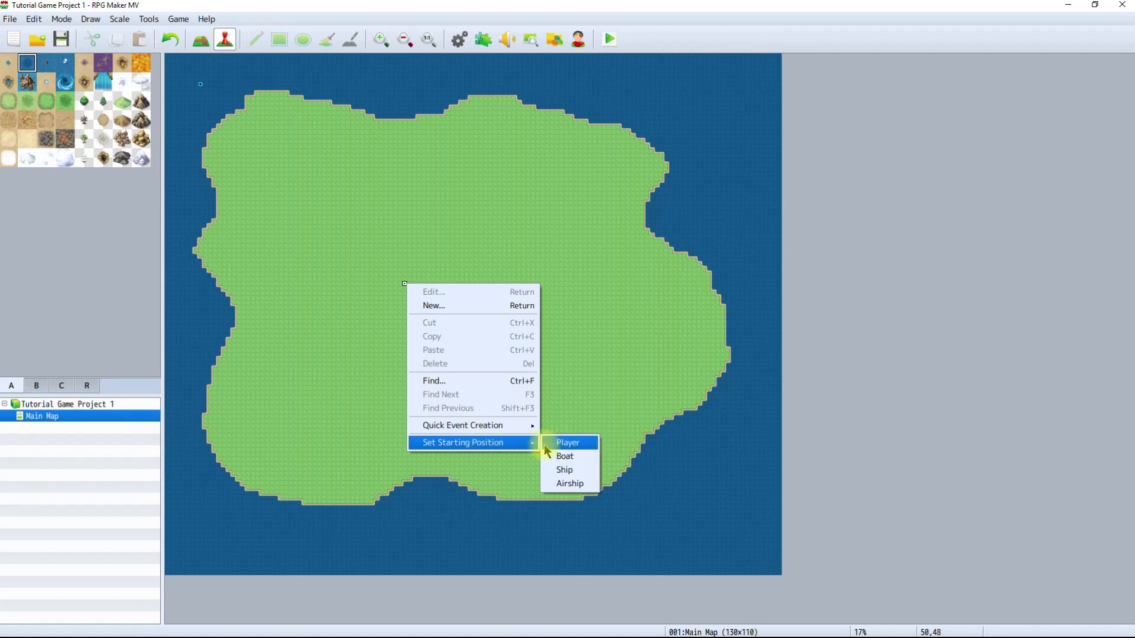
{"action": "left_click", "coordinate": [431, 243]}
{"action": "right_click", "coordinate": [429, 245]}
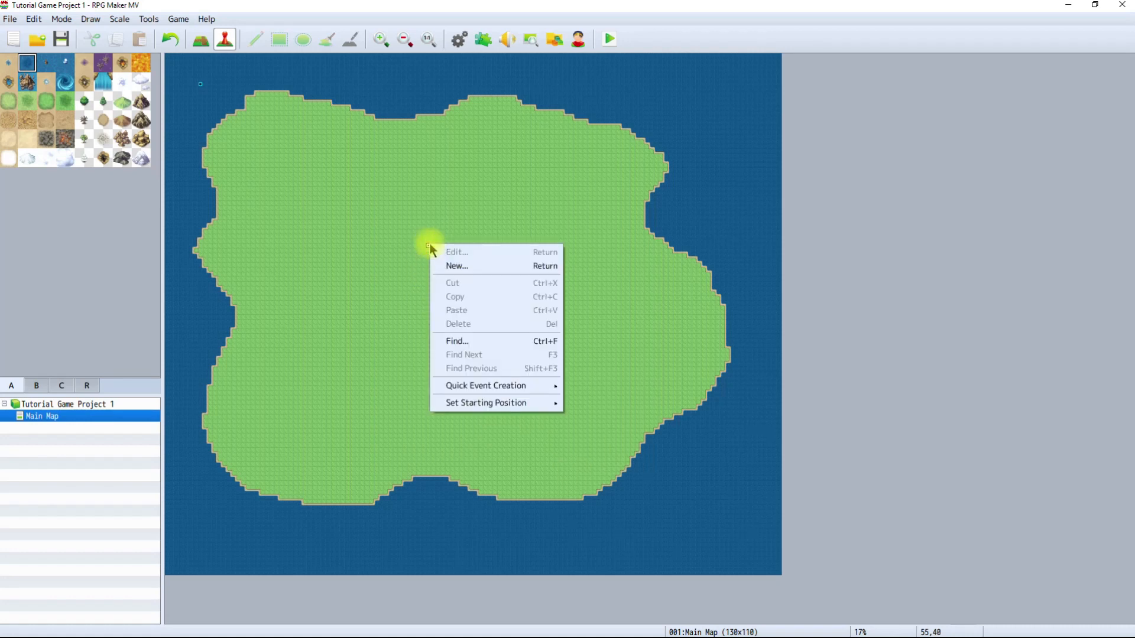
{"action": "mouse_move", "coordinate": [529, 405]}
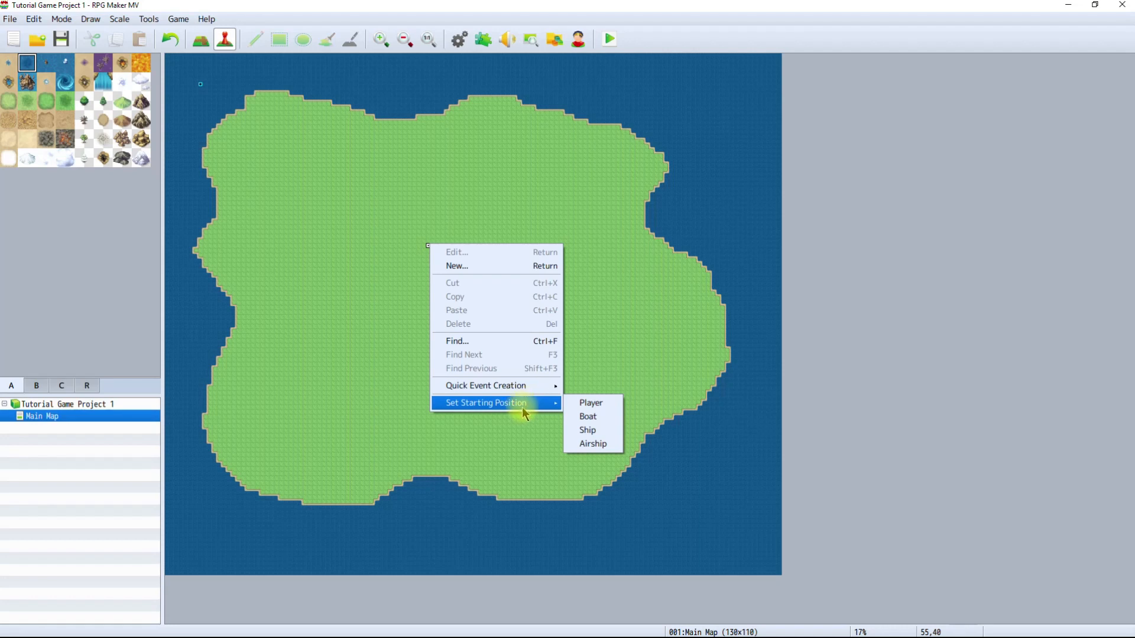
{"action": "left_click", "coordinate": [592, 402]}
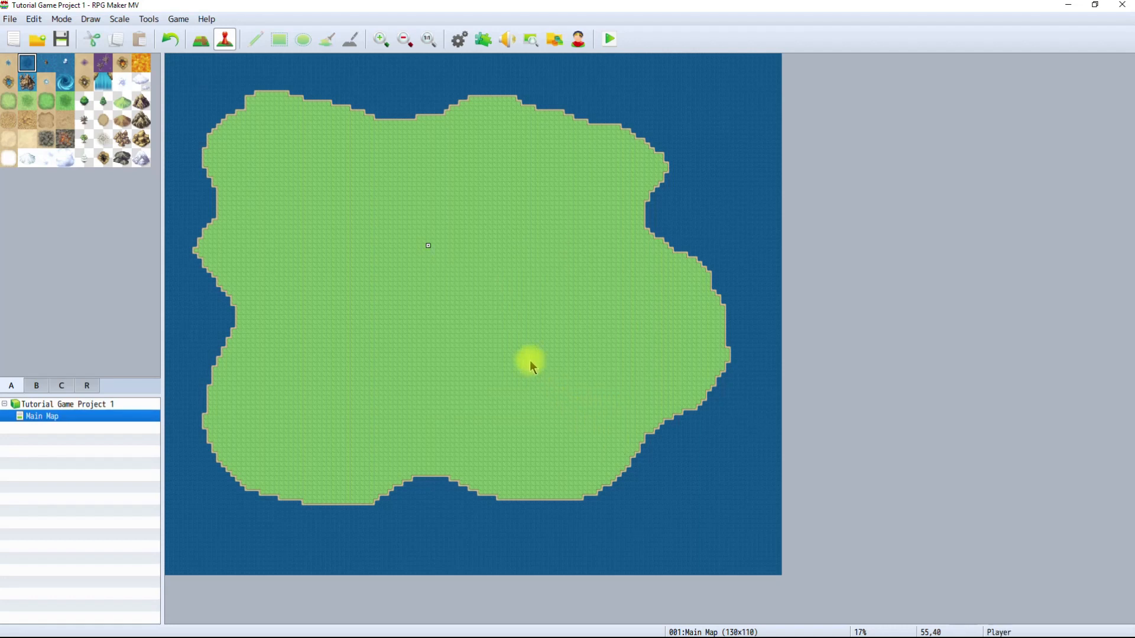
Display the map at actual size and move the player's starting position northwest to tile 32,31.
{"action": "left_click", "coordinate": [429, 39]}
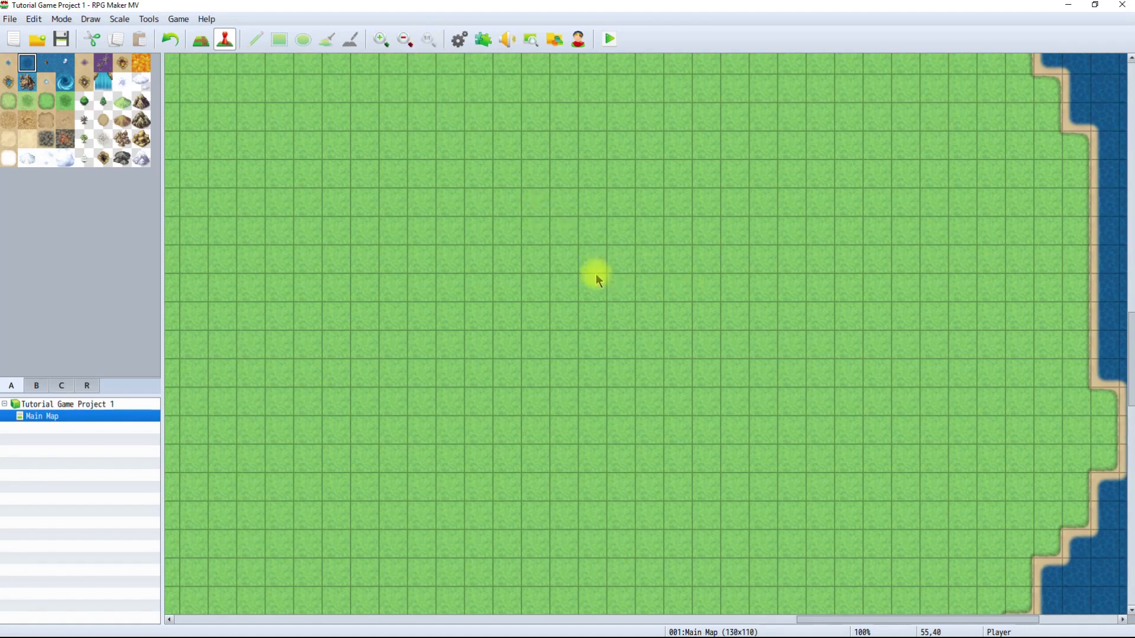
{"action": "left_click", "coordinate": [410, 47]}
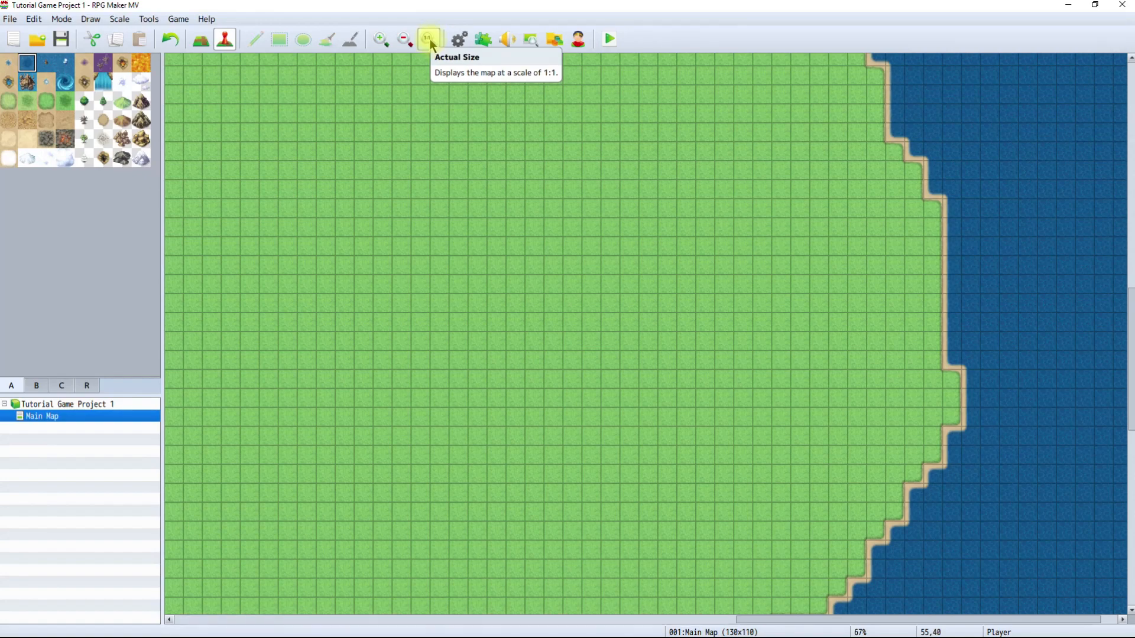
{"action": "left_click", "coordinate": [430, 40]}
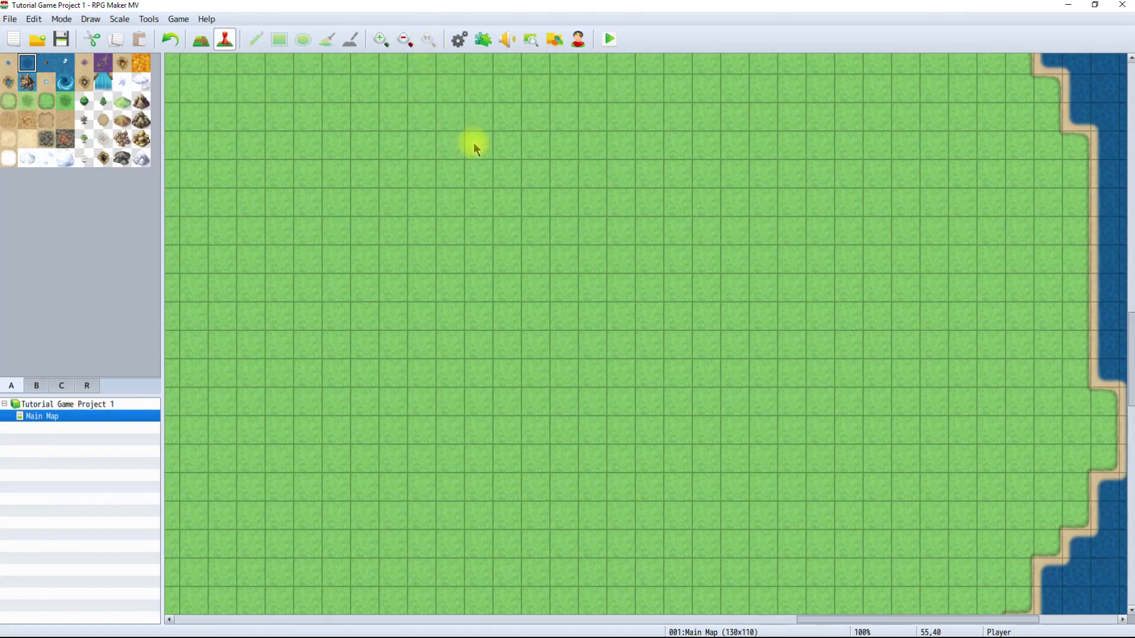
{"action": "left_click_drag", "start_coordinate": [900, 620], "coordinate": [632, 586]}
{"action": "scroll", "coordinate": [715, 484], "scroll_direction": "up", "scroll_amount": 8}
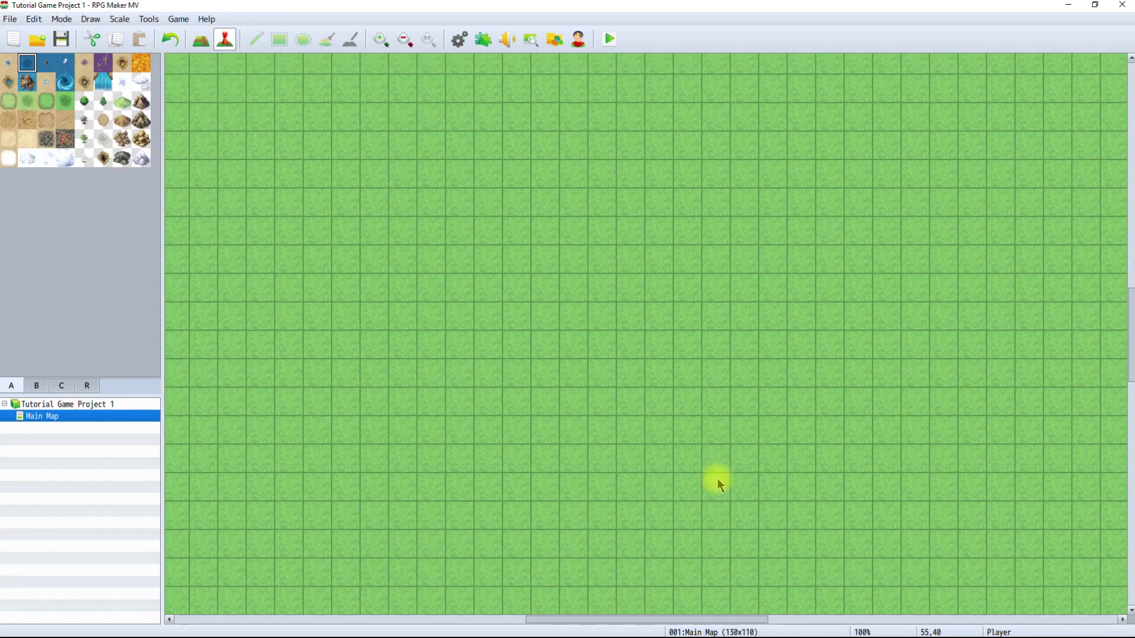
{"action": "scroll", "coordinate": [720, 477], "scroll_direction": "up", "scroll_amount": 10}
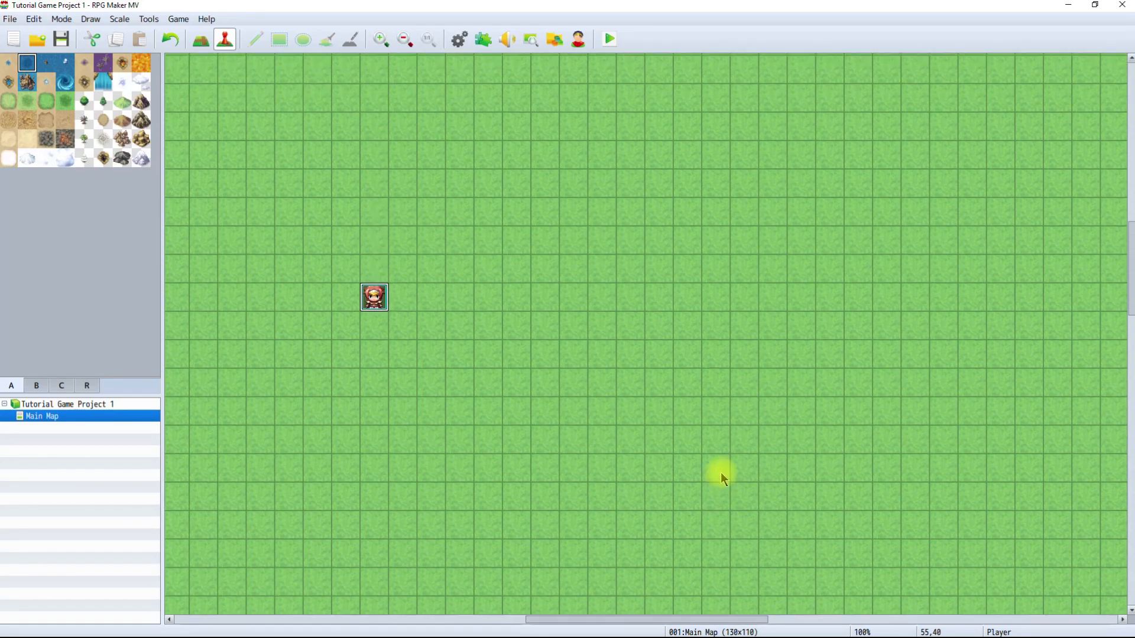
{"action": "left_click_drag", "start_coordinate": [747, 619], "coordinate": [577, 619]}
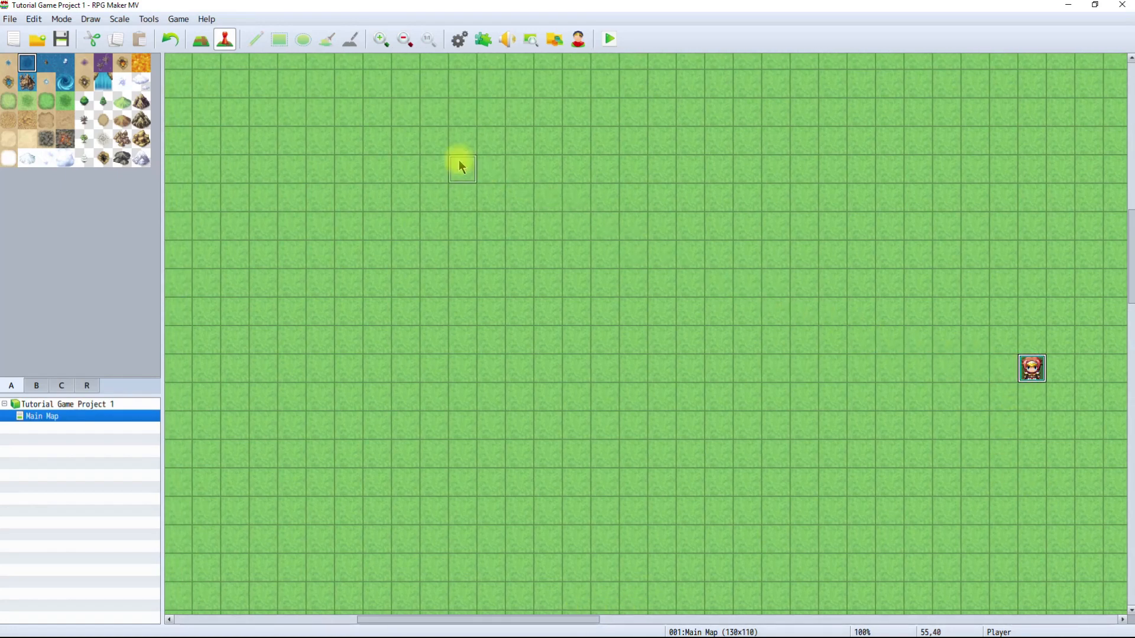
{"action": "left_click_drag", "start_coordinate": [371, 121], "coordinate": [372, 122]}
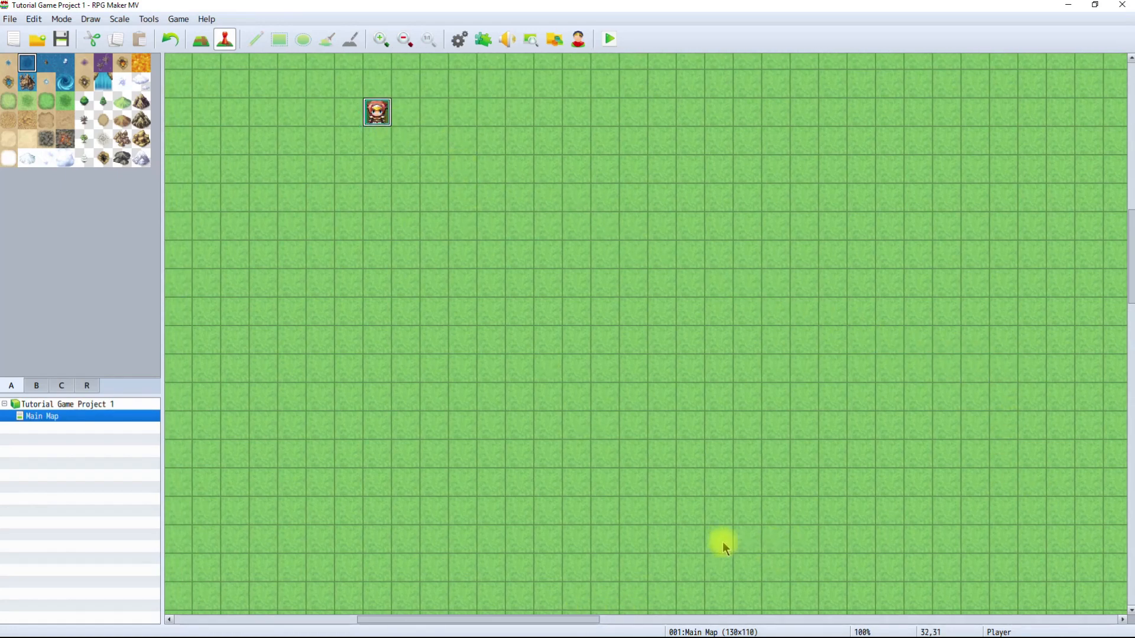
Move the player's starting position farther into the island's northwest corner, to tile 20,15.
{"action": "scroll", "coordinate": [633, 484], "scroll_direction": "up", "scroll_amount": 2}
{"action": "scroll", "coordinate": [633, 483], "scroll_direction": "up", "scroll_amount": 9}
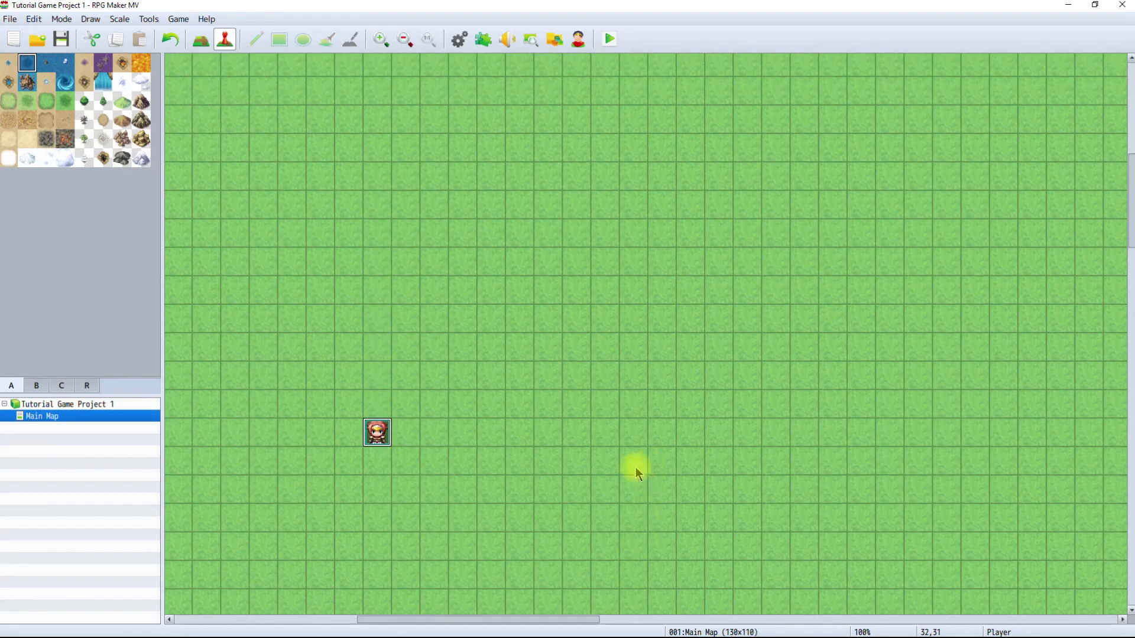
{"action": "left_click_drag", "start_coordinate": [579, 620], "coordinate": [445, 619]}
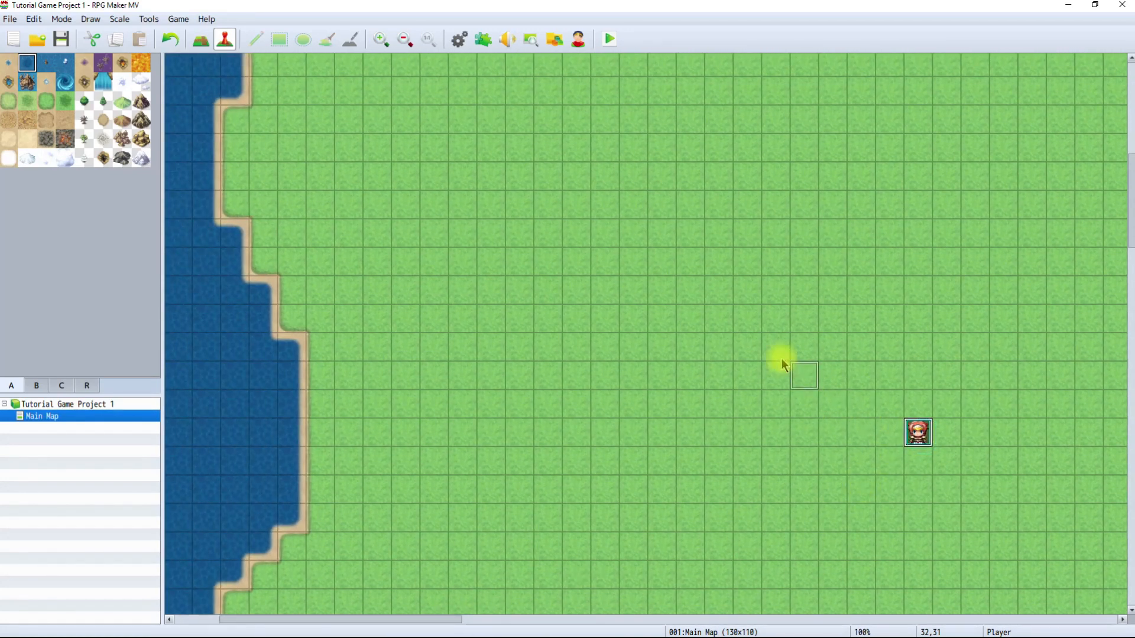
{"action": "left_click_drag", "start_coordinate": [565, 179], "coordinate": [545, 116]}
{"action": "scroll", "coordinate": [623, 136], "scroll_direction": "up", "scroll_amount": 3}
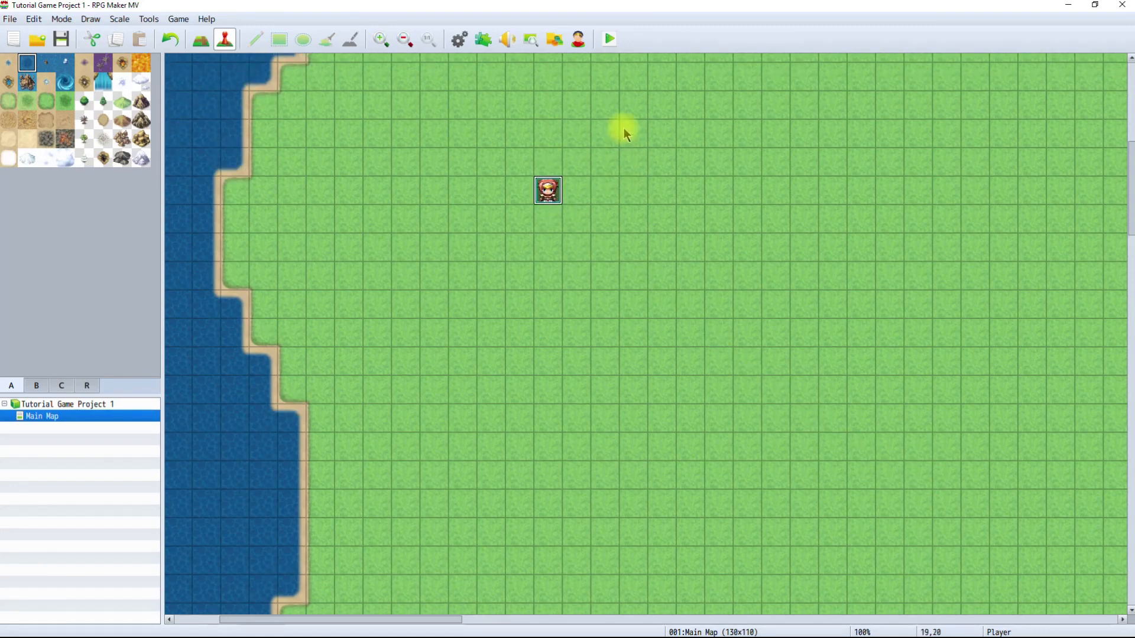
{"action": "scroll", "coordinate": [627, 125], "scroll_direction": "up", "scroll_amount": 4}
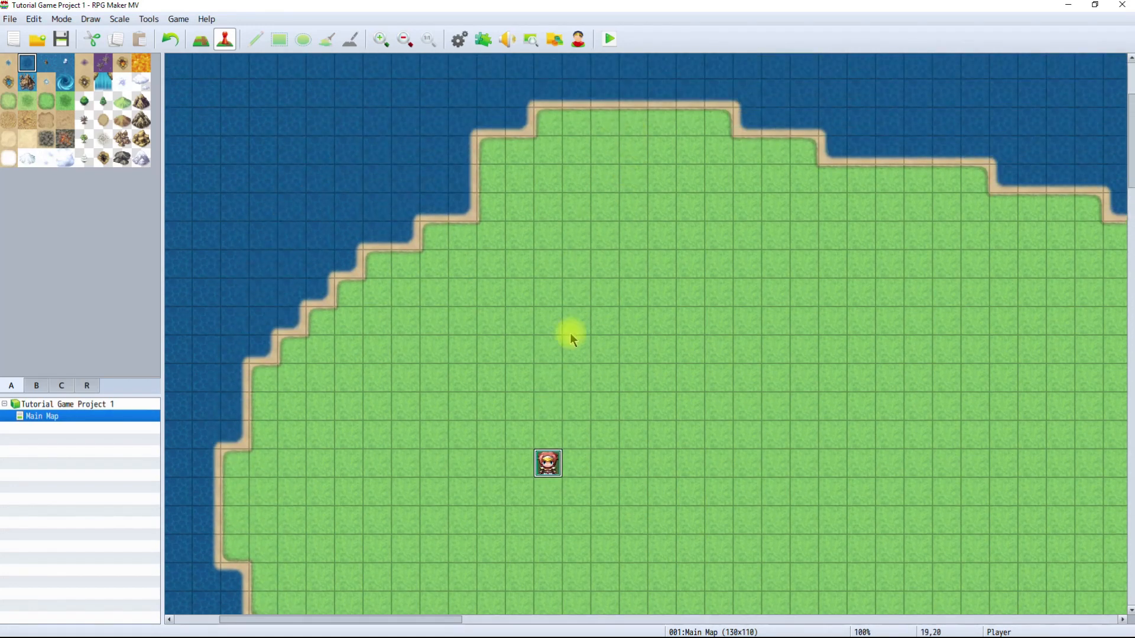
{"action": "left_click_drag", "start_coordinate": [540, 464], "coordinate": [577, 324]}
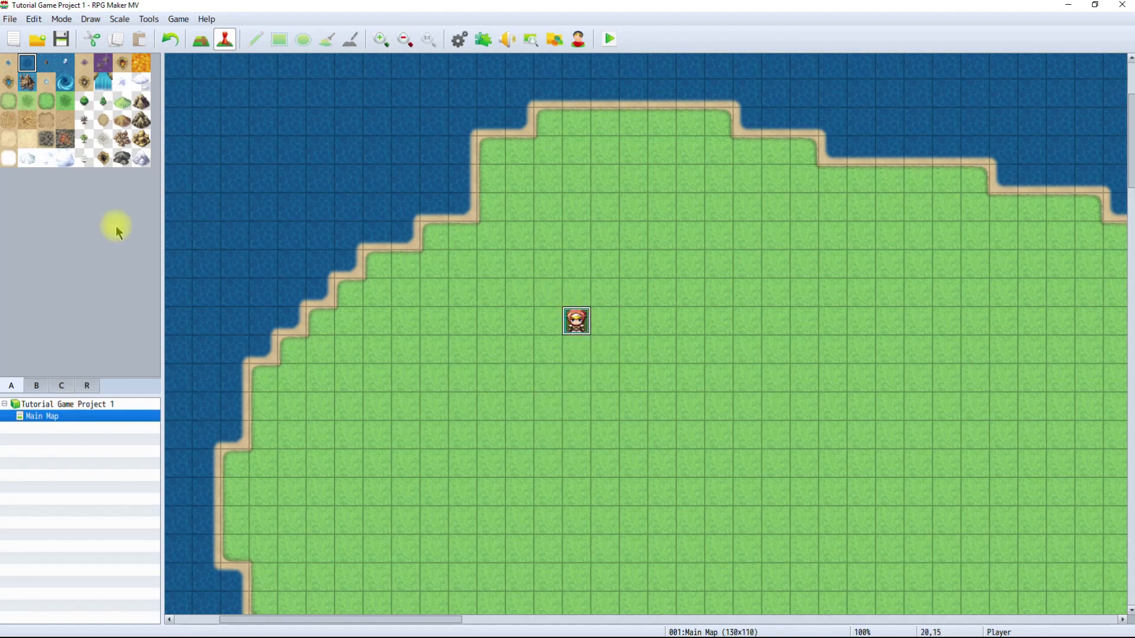
Look through the B tileset, from the castle wall tiles up to the town and mountain tiles.
{"action": "left_click", "coordinate": [36, 387]}
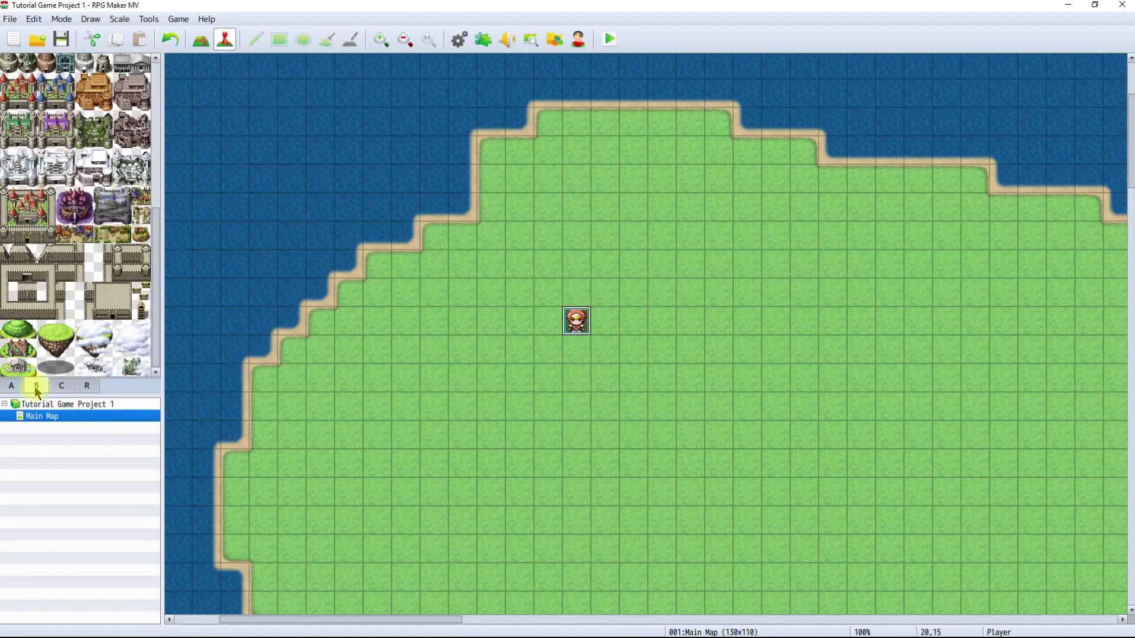
{"action": "left_click", "coordinate": [73, 289]}
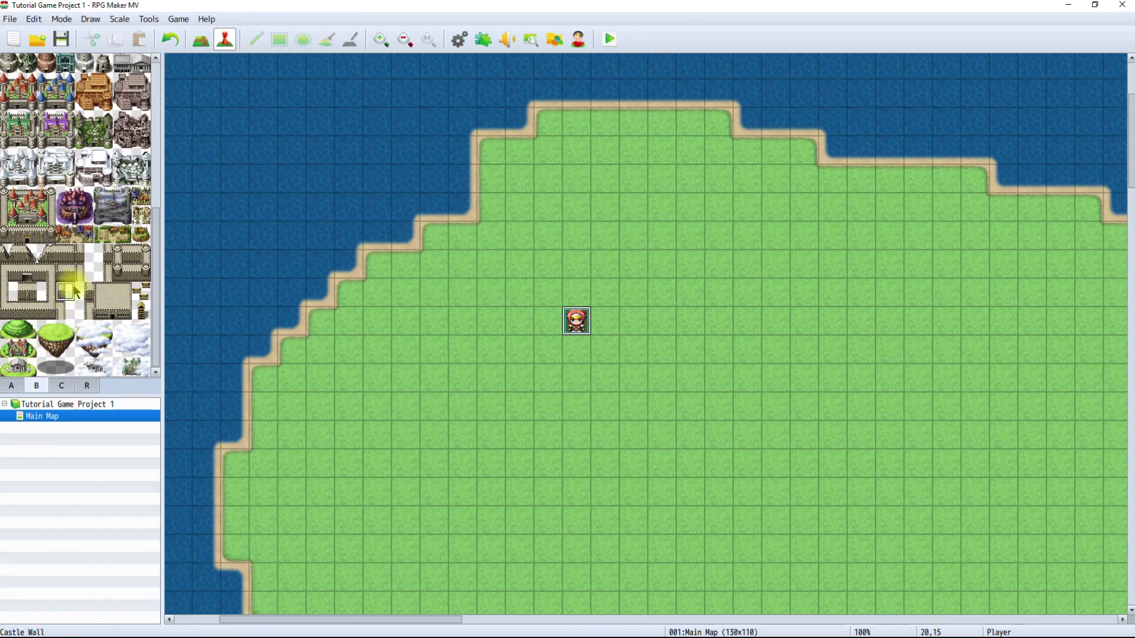
{"action": "scroll", "coordinate": [74, 288], "scroll_direction": "up", "scroll_amount": 5}
{"action": "scroll", "coordinate": [74, 277], "scroll_direction": "up", "scroll_amount": 3}
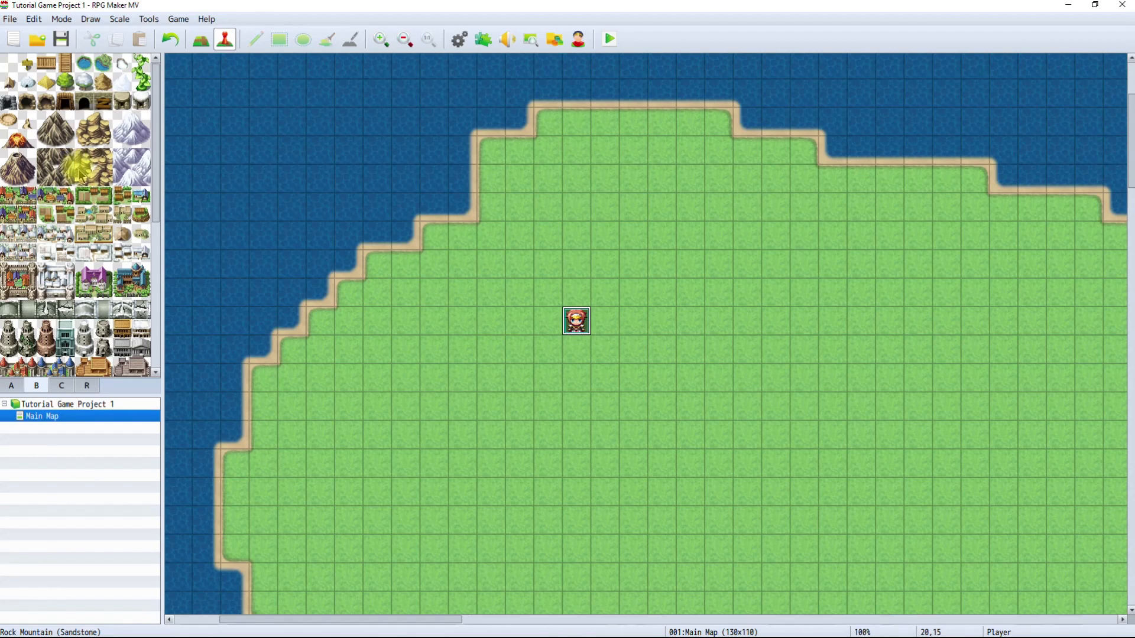
Try flood-filling the island with the Giant Tree tile in map editing mode, and undo the fill.
{"action": "left_click", "coordinate": [68, 86]}
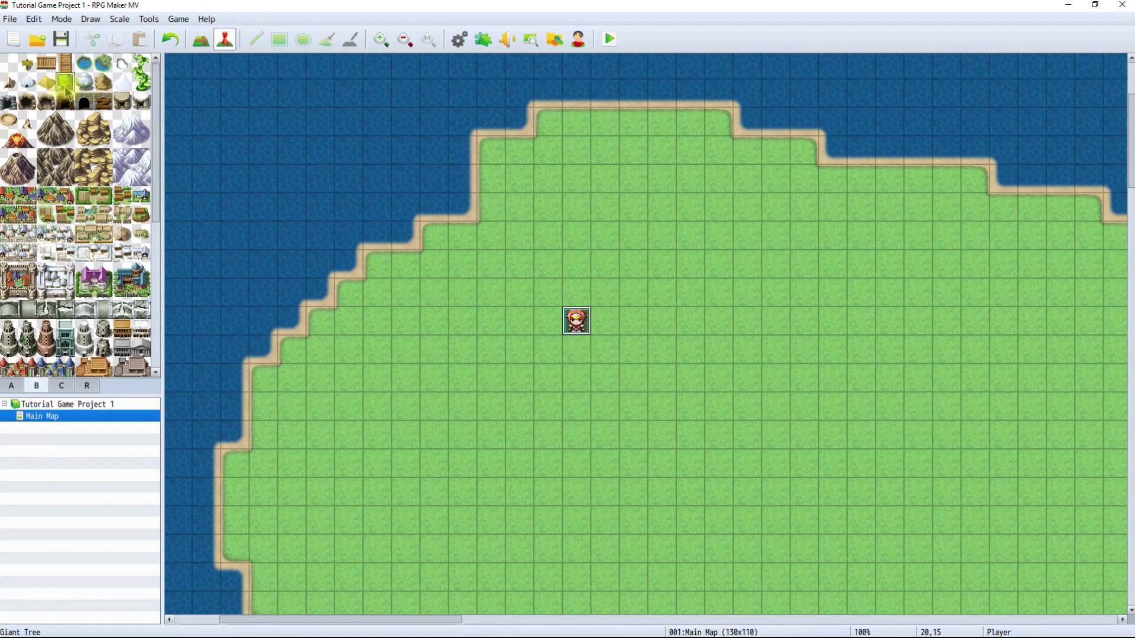
{"action": "left_click", "coordinate": [201, 42]}
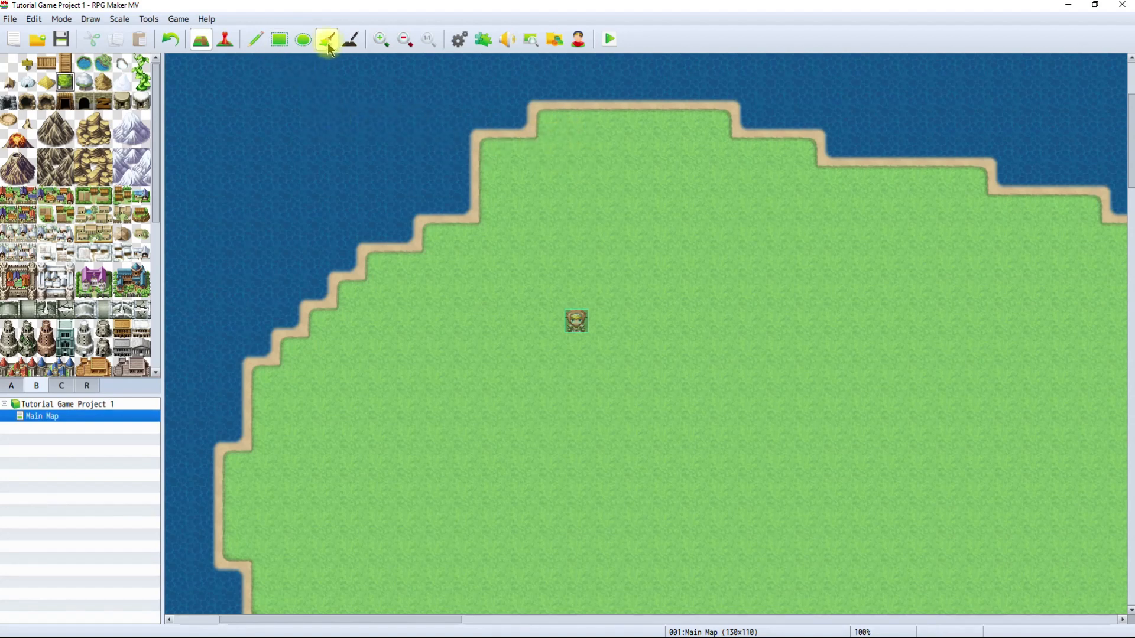
{"action": "left_click", "coordinate": [607, 235]}
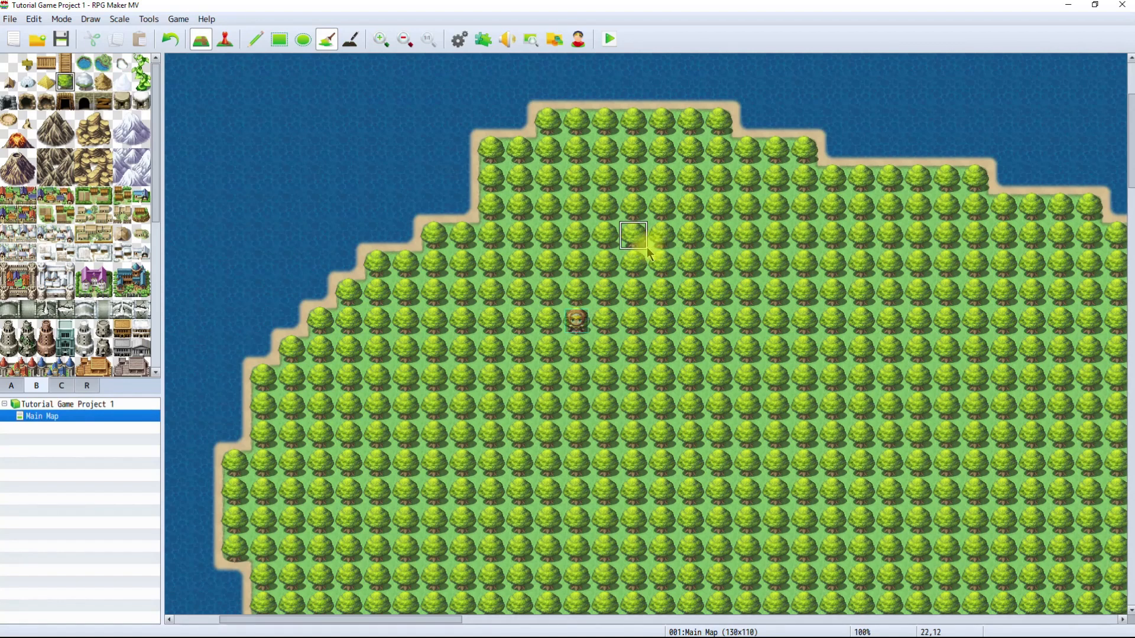
{"action": "key", "text": "ctrl+z"}
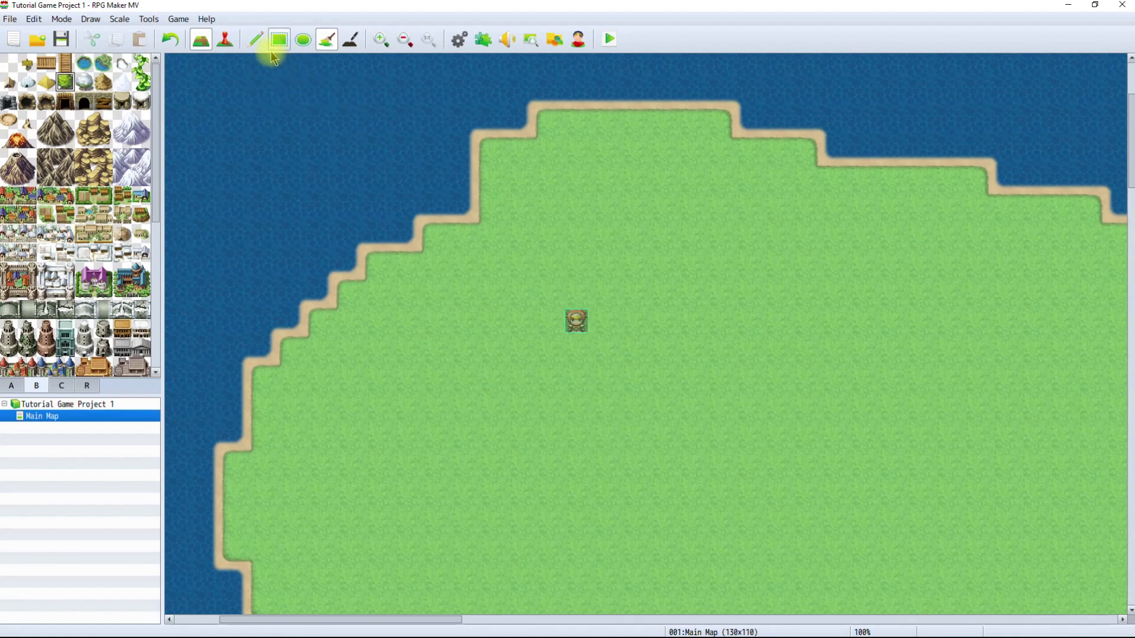
Paint a forest of Giant Trees several tiles deep along the island's north and northwest coast with the pencil, continuing down the west coast.
{"action": "left_click", "coordinate": [254, 40]}
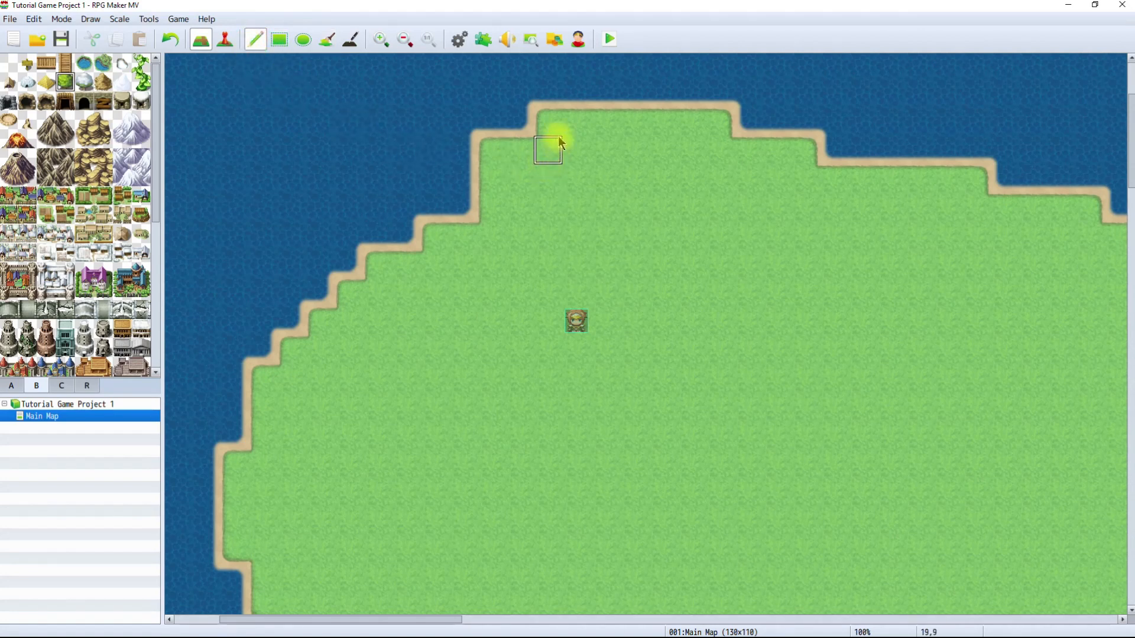
{"action": "mouse_move", "coordinate": [552, 126]}
{"action": "left_mouse_down"}
{"action": "mouse_move", "coordinate": [716, 139]}
{"action": "mouse_move", "coordinate": [633, 150]}
{"action": "mouse_move", "coordinate": [549, 207]}
{"action": "mouse_move", "coordinate": [553, 180]}
{"action": "mouse_move", "coordinate": [523, 157]}
{"action": "mouse_move", "coordinate": [499, 170]}
{"action": "mouse_move", "coordinate": [489, 203]}
{"action": "mouse_move", "coordinate": [520, 207]}
{"action": "mouse_move", "coordinate": [440, 251]}
{"action": "mouse_move", "coordinate": [431, 278]}
{"action": "mouse_move", "coordinate": [376, 275]}
{"action": "mouse_move", "coordinate": [325, 322]}
{"action": "mouse_move", "coordinate": [323, 348]}
{"action": "mouse_move", "coordinate": [293, 381]}
{"action": "mouse_move", "coordinate": [261, 381]}
{"action": "mouse_move", "coordinate": [262, 432]}
{"action": "mouse_move", "coordinate": [239, 488]}
{"action": "mouse_move", "coordinate": [287, 489]}
{"action": "mouse_move", "coordinate": [292, 435]}
{"action": "mouse_move", "coordinate": [375, 337]}
{"action": "mouse_move", "coordinate": [638, 178]}
{"action": "mouse_move", "coordinate": [732, 184]}
{"action": "mouse_move", "coordinate": [759, 152]}
{"action": "mouse_move", "coordinate": [789, 153]}
{"action": "mouse_move", "coordinate": [849, 197]}
{"action": "mouse_move", "coordinate": [916, 180]}
{"action": "mouse_move", "coordinate": [952, 193]}
{"action": "mouse_move", "coordinate": [955, 180]}
{"action": "mouse_move", "coordinate": [1079, 216]}
{"action": "mouse_move", "coordinate": [779, 223]}
{"action": "mouse_move", "coordinate": [1003, 258]}
{"action": "mouse_move", "coordinate": [958, 284]}
{"action": "mouse_move", "coordinate": [1013, 253]}
{"action": "mouse_move", "coordinate": [1087, 236]}
{"action": "mouse_move", "coordinate": [1059, 254]}
{"action": "mouse_move", "coordinate": [1058, 293]}
{"action": "left_mouse_up"}
{"action": "scroll", "coordinate": [463, 349], "scroll_direction": "down", "scroll_amount": 3}
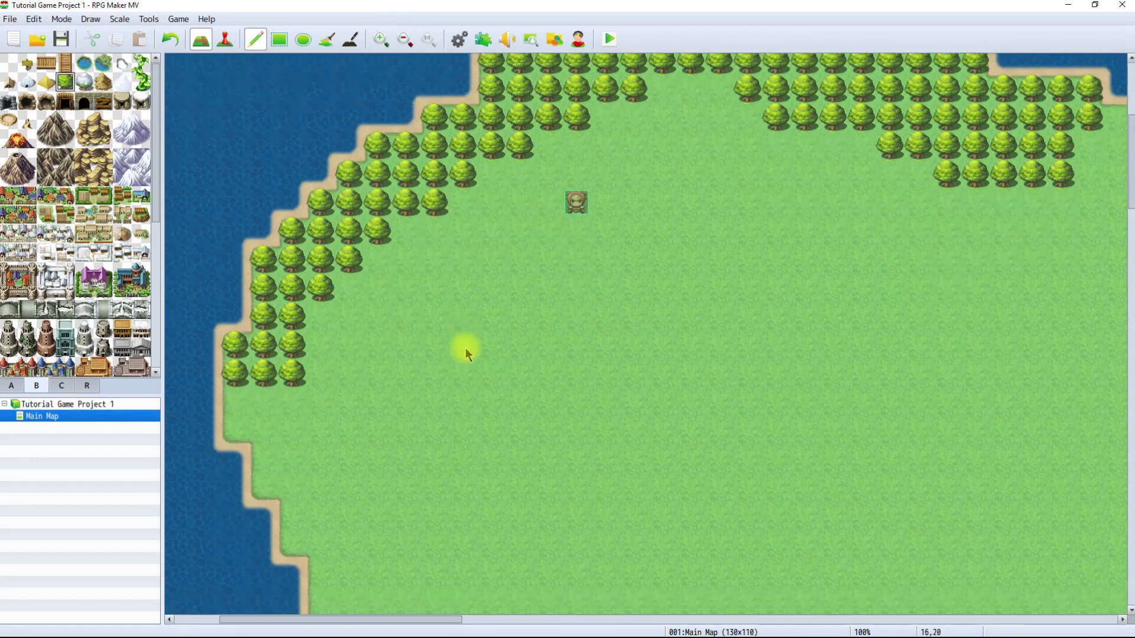
{"action": "mouse_move", "coordinate": [240, 317]}
{"action": "left_mouse_down"}
{"action": "mouse_move", "coordinate": [319, 316]}
{"action": "mouse_move", "coordinate": [249, 348]}
{"action": "mouse_move", "coordinate": [349, 347]}
{"action": "mouse_move", "coordinate": [263, 376]}
{"action": "mouse_move", "coordinate": [405, 376]}
{"action": "mouse_move", "coordinate": [263, 404]}
{"action": "mouse_move", "coordinate": [379, 404]}
{"action": "mouse_move", "coordinate": [321, 459]}
{"action": "mouse_move", "coordinate": [343, 486]}
{"action": "mouse_move", "coordinate": [340, 520]}
{"action": "mouse_move", "coordinate": [397, 547]}
{"action": "mouse_move", "coordinate": [376, 510]}
{"action": "mouse_move", "coordinate": [379, 414]}
{"action": "mouse_move", "coordinate": [397, 421]}
{"action": "mouse_move", "coordinate": [402, 483]}
{"action": "mouse_move", "coordinate": [320, 548]}
{"action": "left_mouse_up"}
{"action": "scroll", "coordinate": [471, 412], "scroll_direction": "up", "scroll_amount": 9}
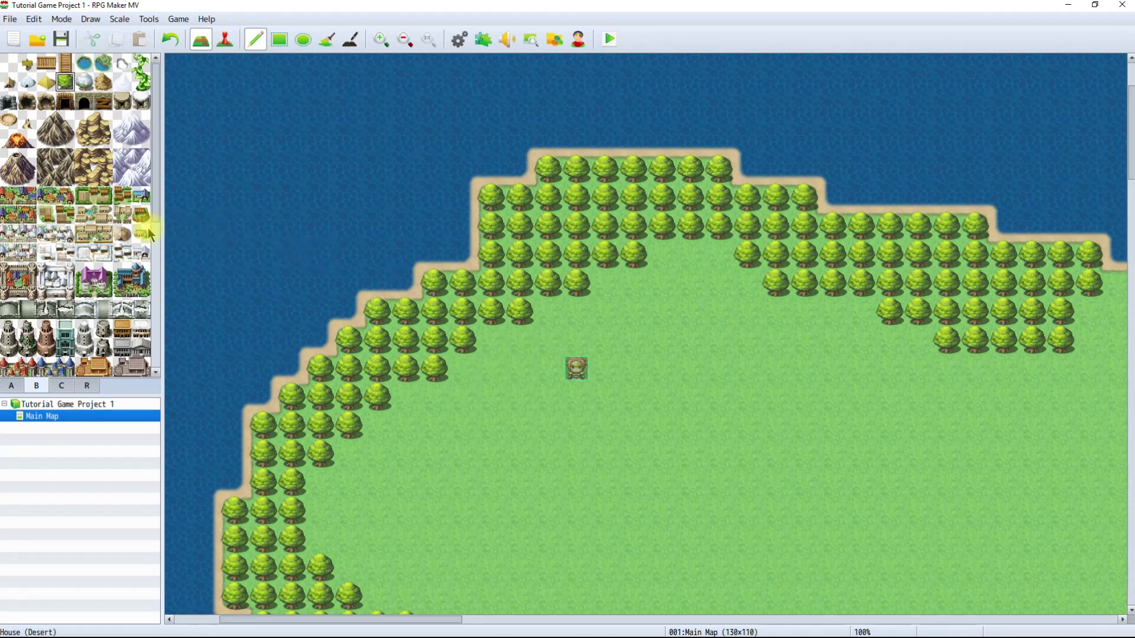
Place the single-tile blue-roofed house on the grass east of the player's start, at tile 24,14.
{"action": "scroll", "coordinate": [115, 259], "scroll_direction": "down", "scroll_amount": 3}
{"action": "scroll", "coordinate": [117, 258], "scroll_direction": "up", "scroll_amount": 3}
{"action": "left_click", "coordinate": [142, 197]}
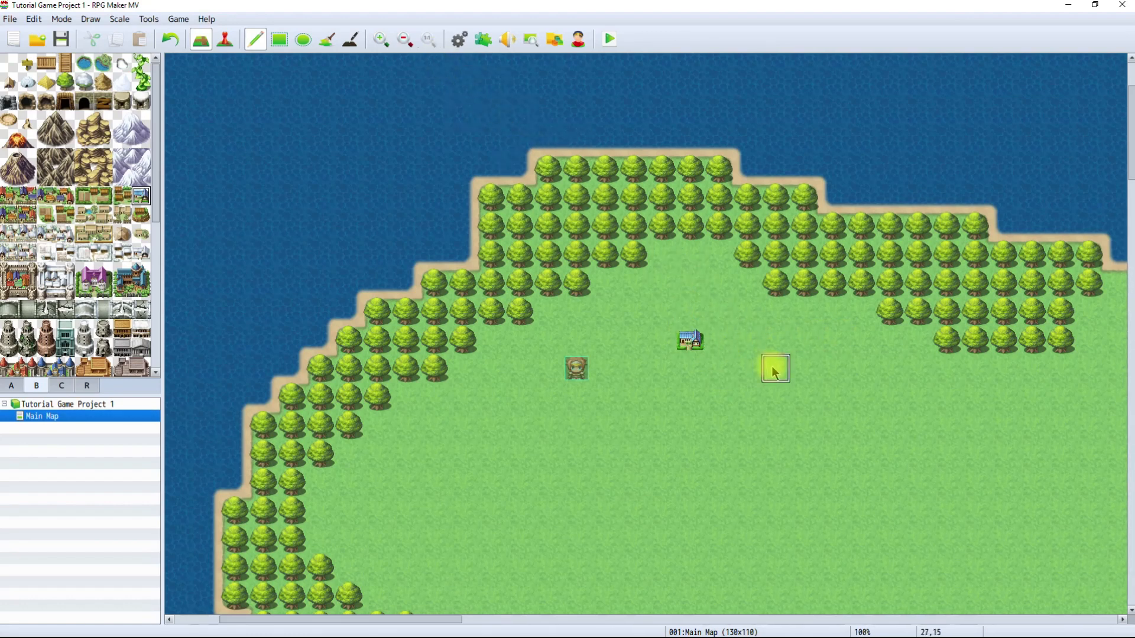
Compare the town tiles at 150% map zoom and choose the two-tile-wide Town A with red and blue roofs as the brush.
{"action": "scroll", "coordinate": [775, 373], "scroll_direction": "up", "scroll_amount": 1, "text": "ctrl"}
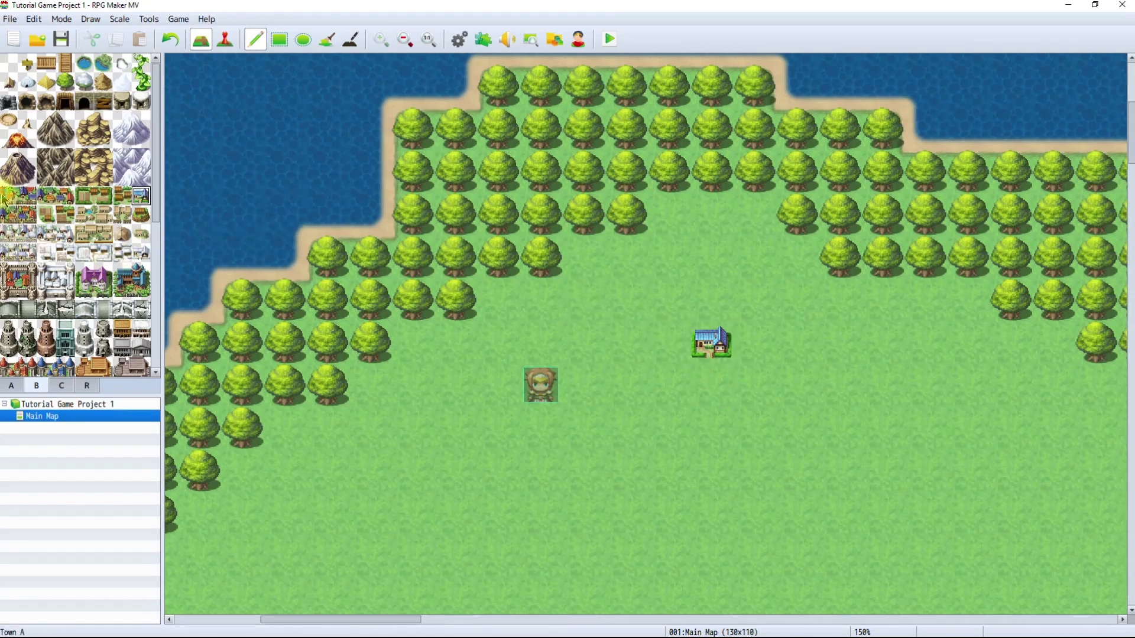
{"action": "left_click", "coordinate": [50, 199]}
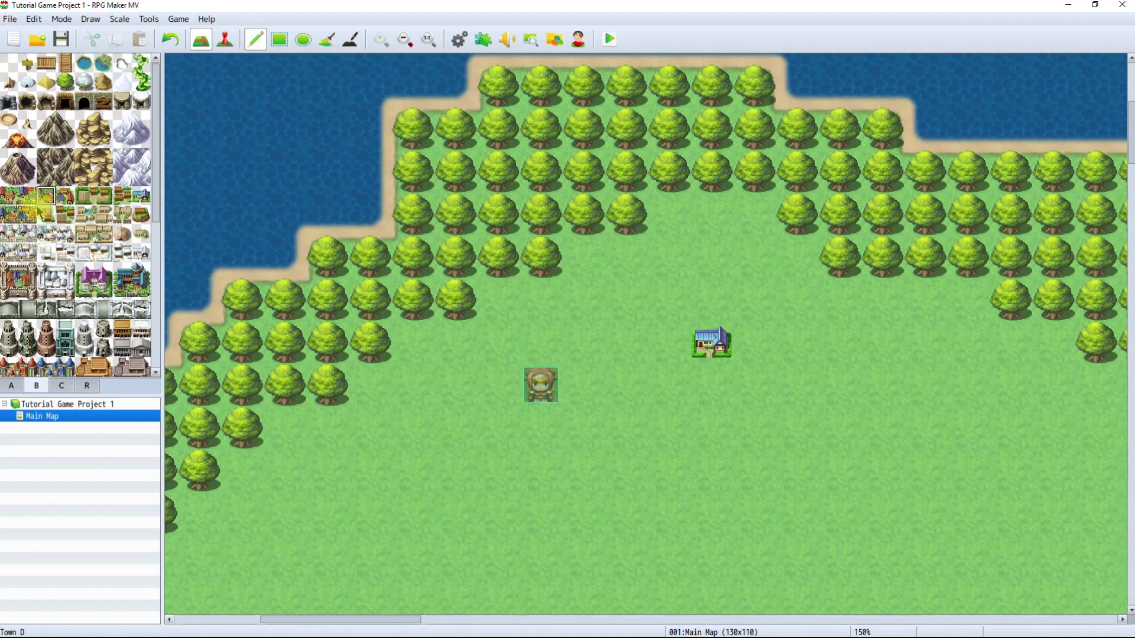
{"action": "left_click", "coordinate": [65, 214]}
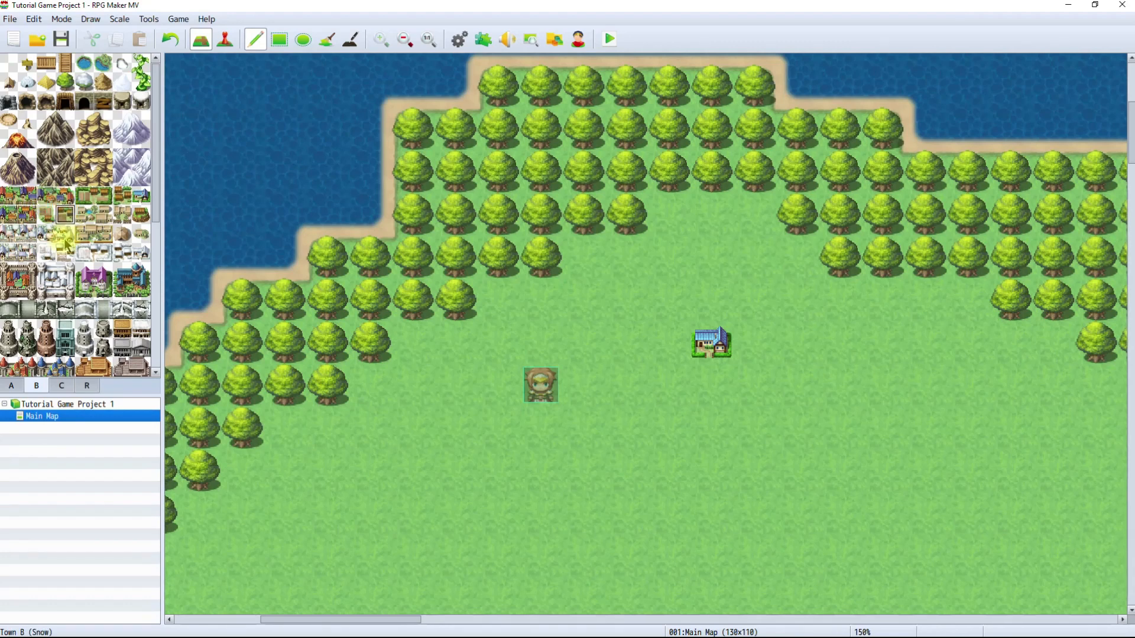
{"action": "left_click", "coordinate": [65, 195]}
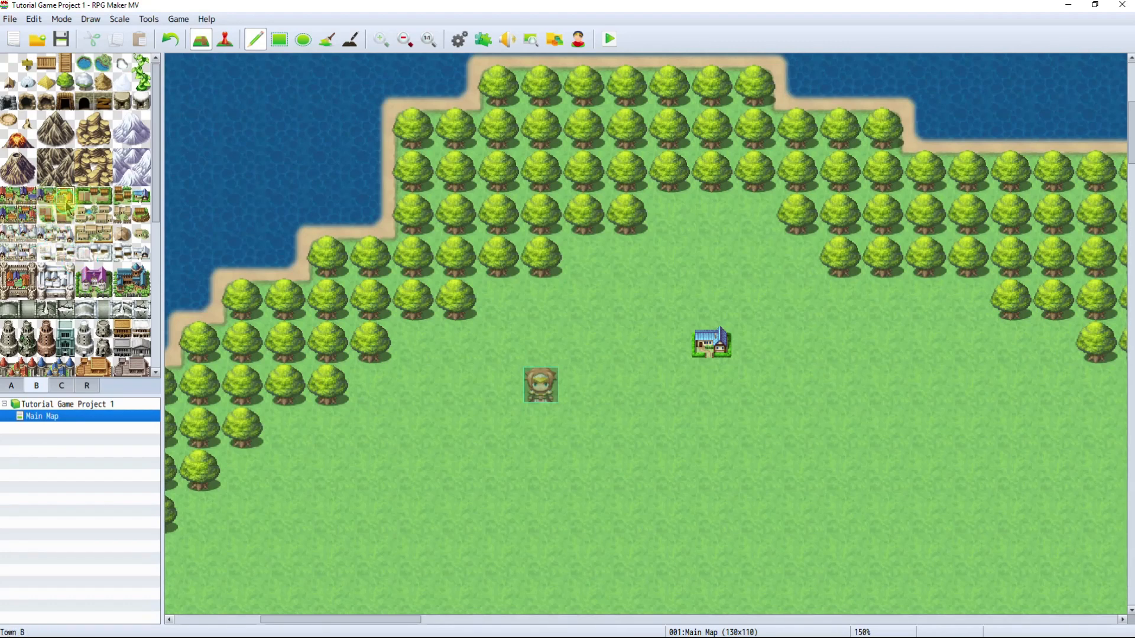
{"action": "left_click", "coordinate": [10, 199]}
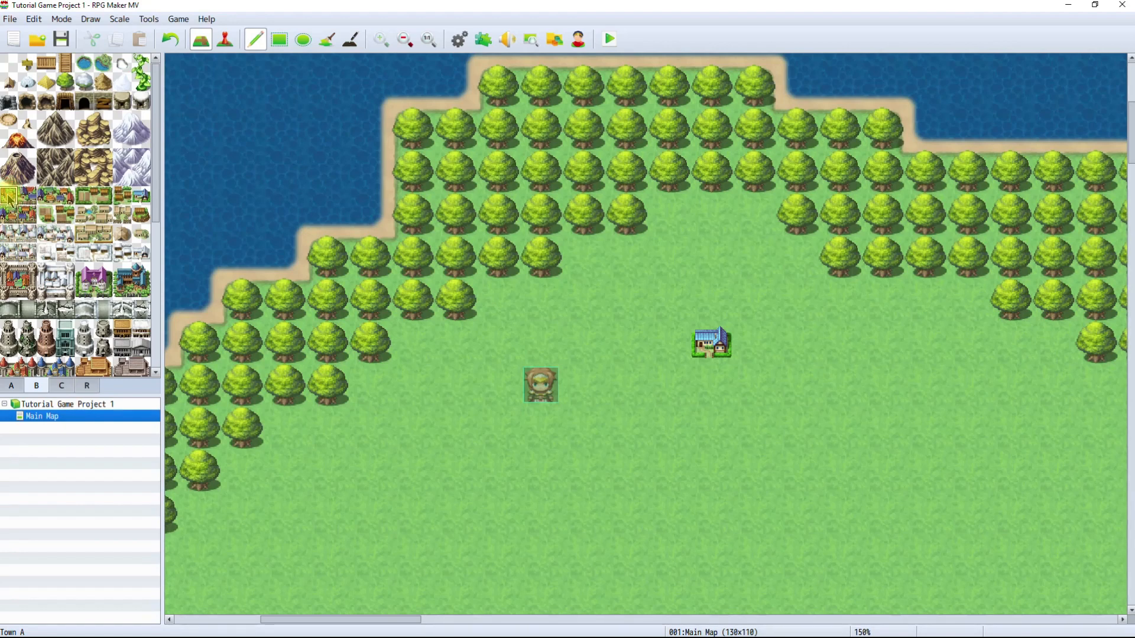
{"action": "left_click_drag", "start_coordinate": [10, 199], "coordinate": [34, 207]}
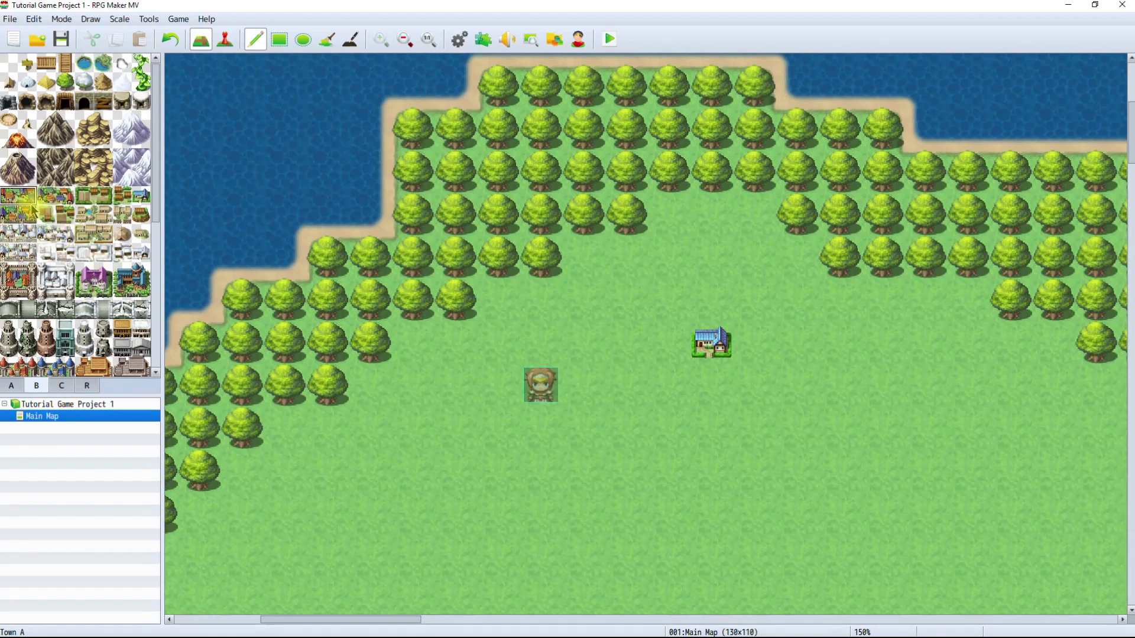
{"action": "mouse_move", "coordinate": [32, 207]}
{"action": "left_mouse_down"}
{"action": "mouse_move", "coordinate": [76, 251]}
{"action": "mouse_move", "coordinate": [33, 207]}
{"action": "left_mouse_up"}
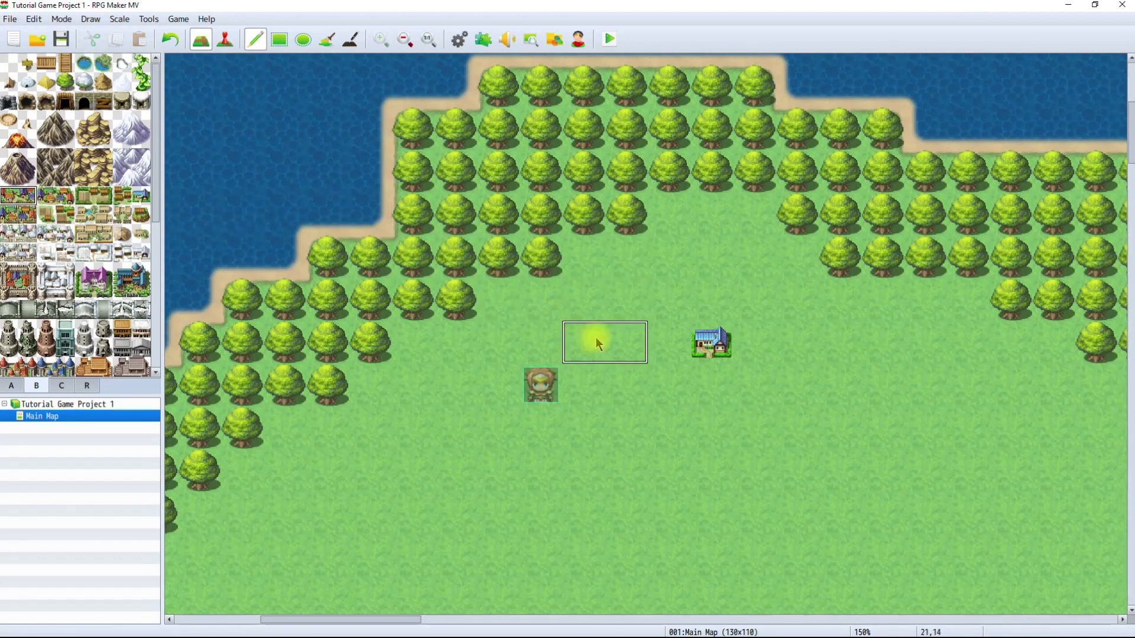
Try placing the two-tile town south of the blue-roofed house, at tile 23,17, and undo the placement.
{"action": "scroll", "coordinate": [594, 338], "scroll_direction": "down", "scroll_amount": 4}
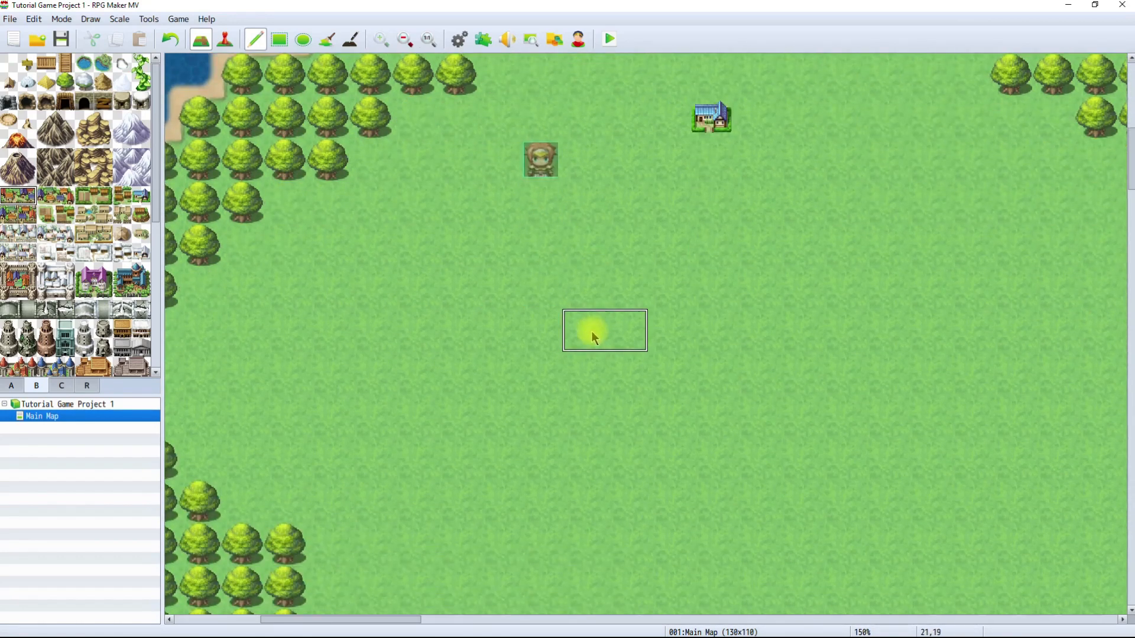
{"action": "left_click", "coordinate": [685, 262]}
{"action": "scroll", "coordinate": [684, 261], "scroll_direction": "up", "scroll_amount": 1}
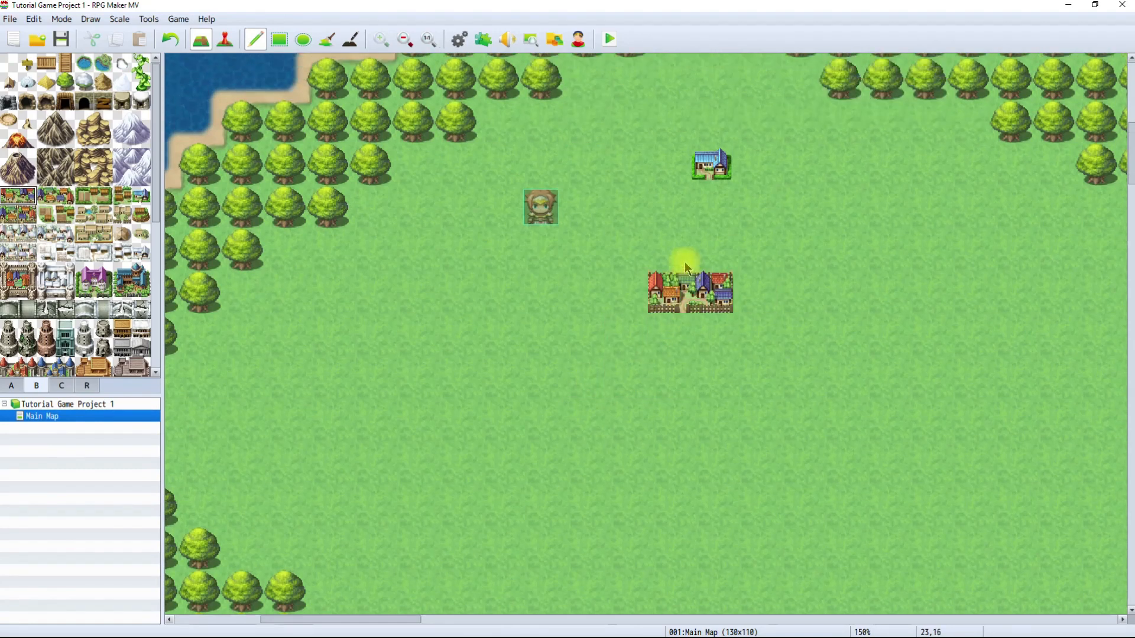
{"action": "scroll", "coordinate": [684, 262], "scroll_direction": "up", "scroll_amount": 1}
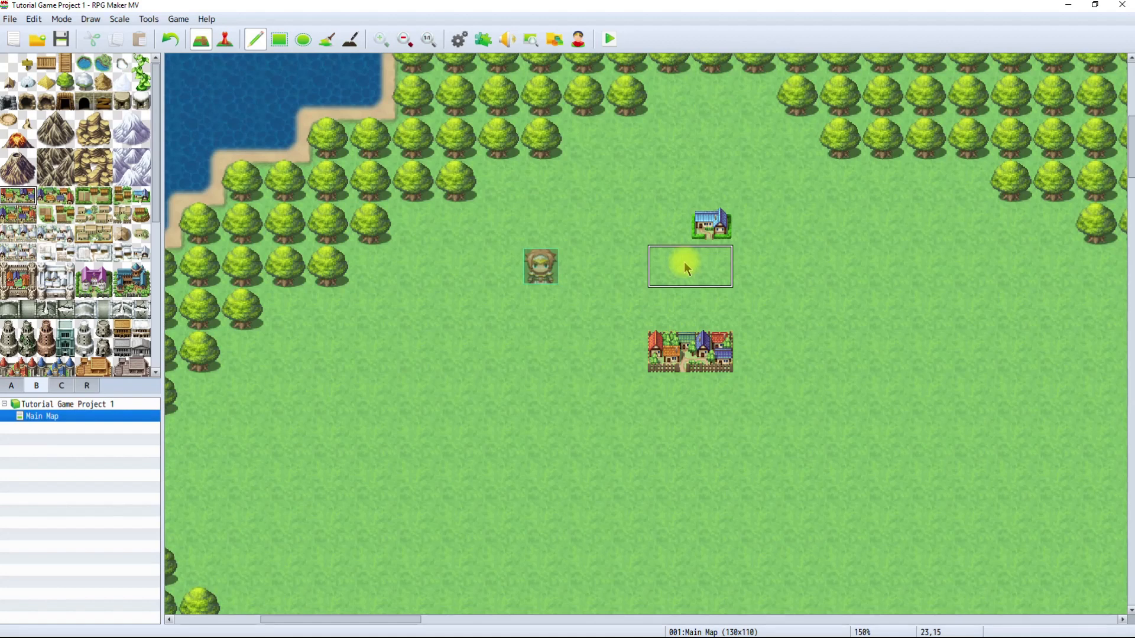
{"action": "key", "text": "ctrl+z"}
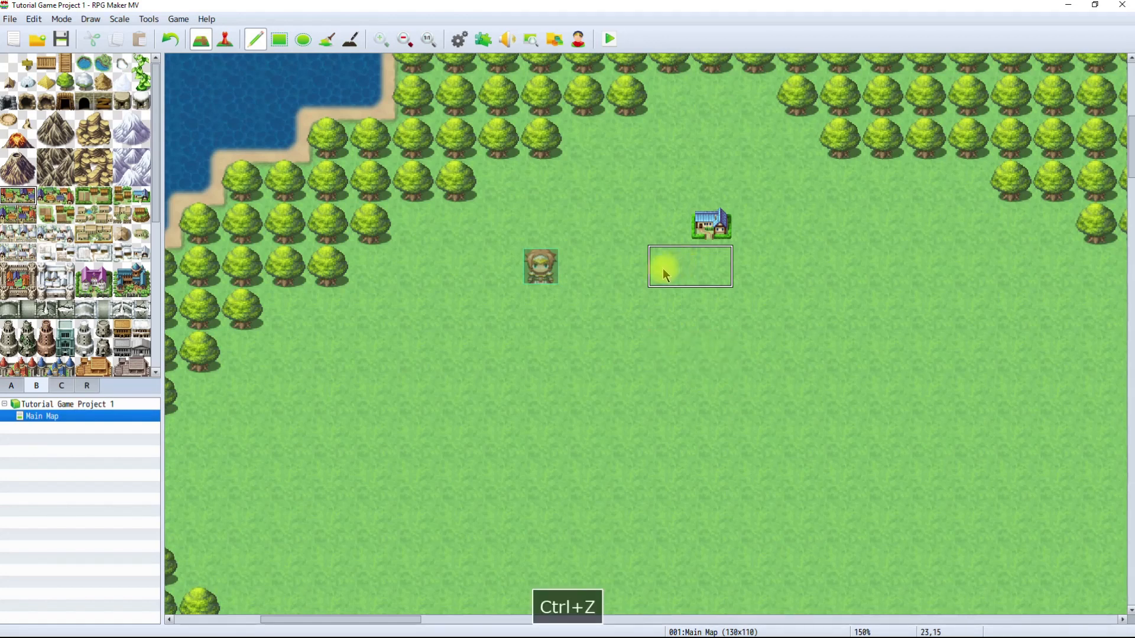
Place the two-tile town beside the forest edge north of the player's start, at tile 19,13.
{"action": "left_click", "coordinate": [505, 194]}
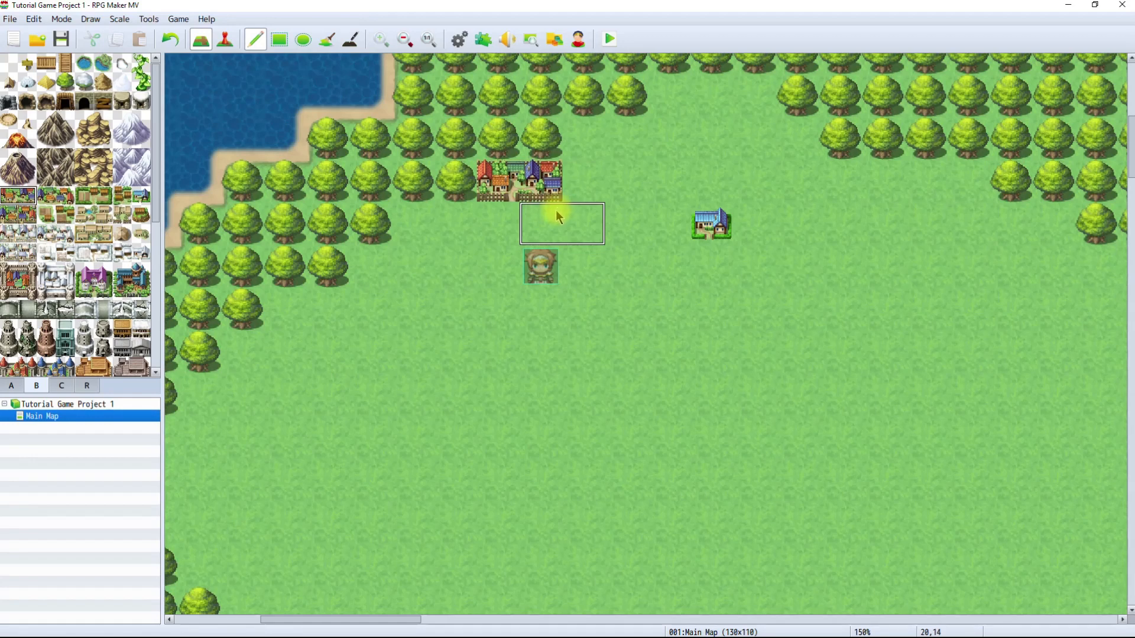
{"action": "right_click", "coordinate": [588, 231]}
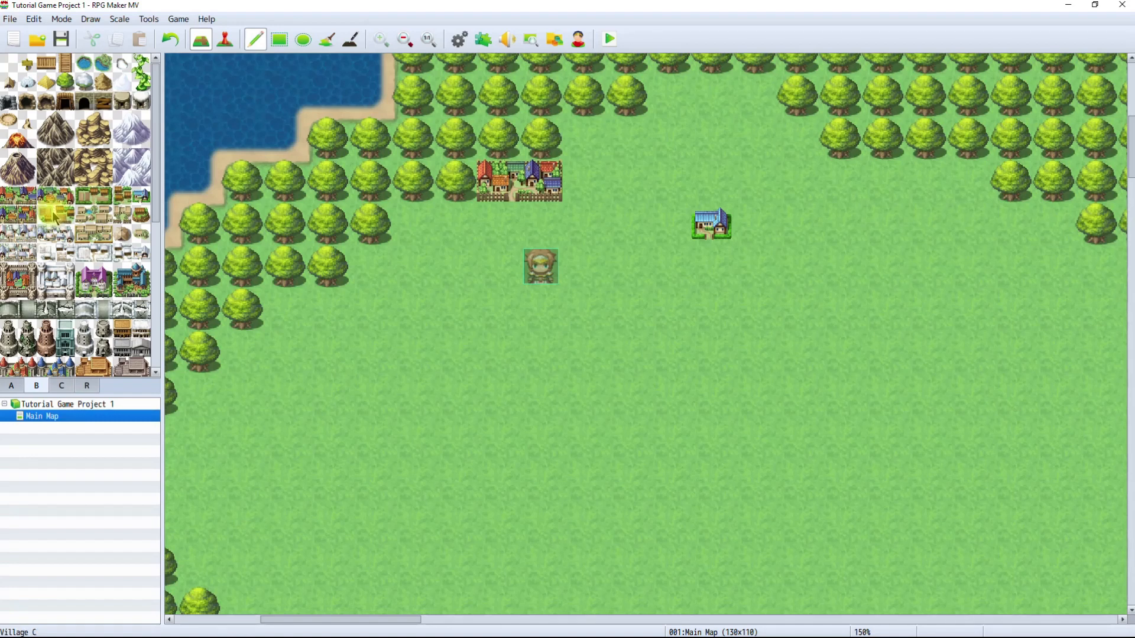
Place the complete 2×2 School of Magic beside the western forest, with its upper-left corner at tile 13,19.
{"action": "scroll", "coordinate": [54, 216], "scroll_direction": "down", "scroll_amount": 3}
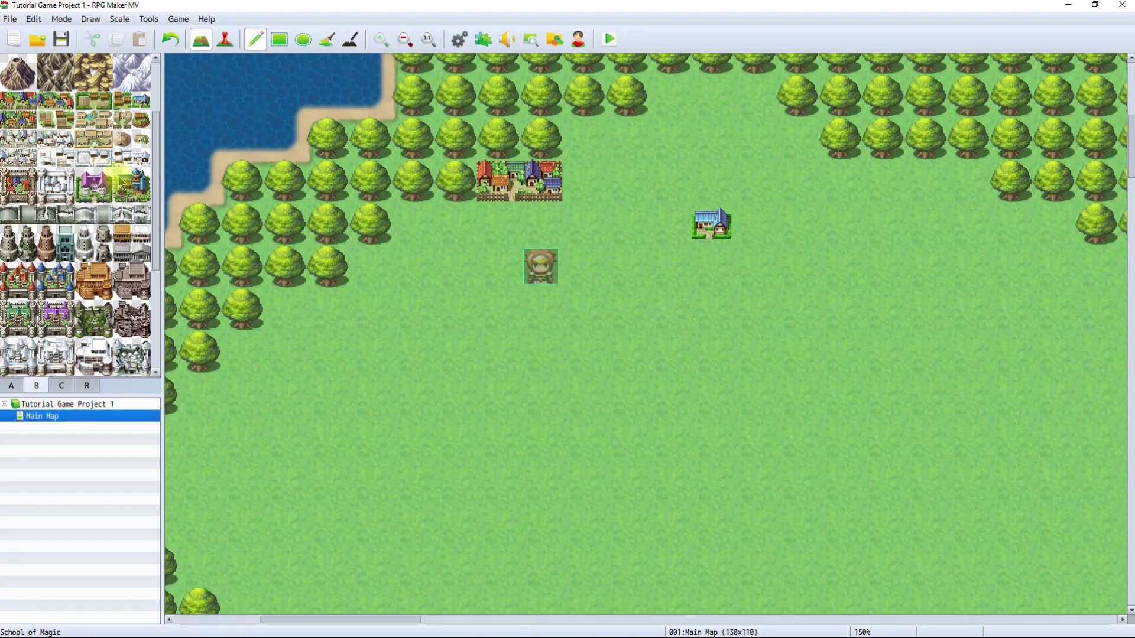
{"action": "left_click_drag", "start_coordinate": [122, 184], "coordinate": [141, 201]}
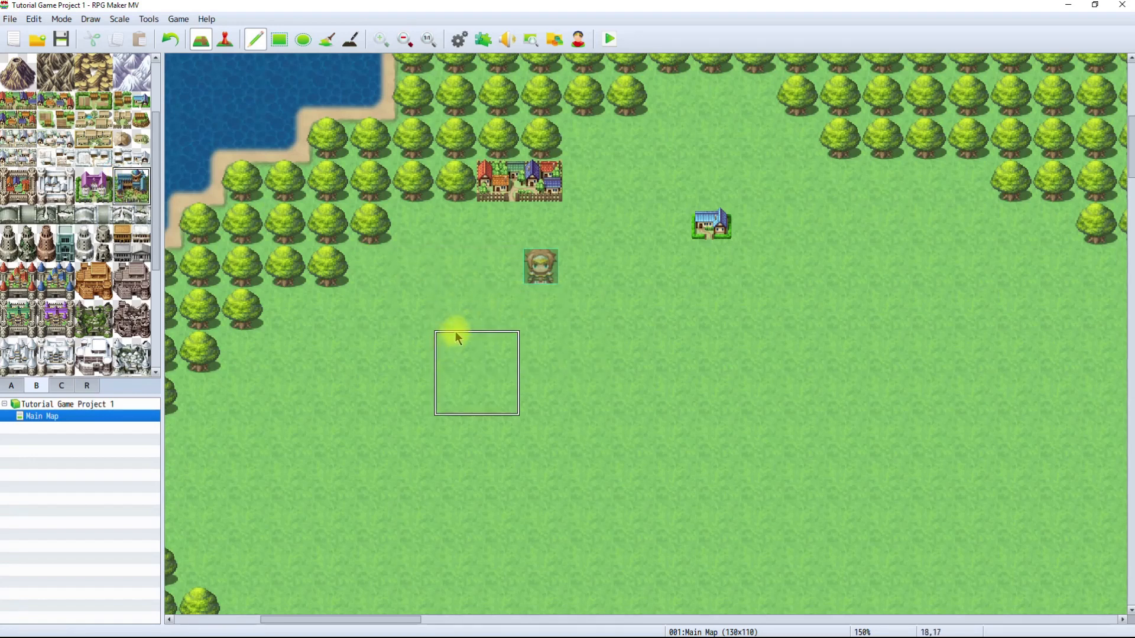
{"action": "scroll", "coordinate": [457, 335], "scroll_direction": "down", "scroll_amount": 1}
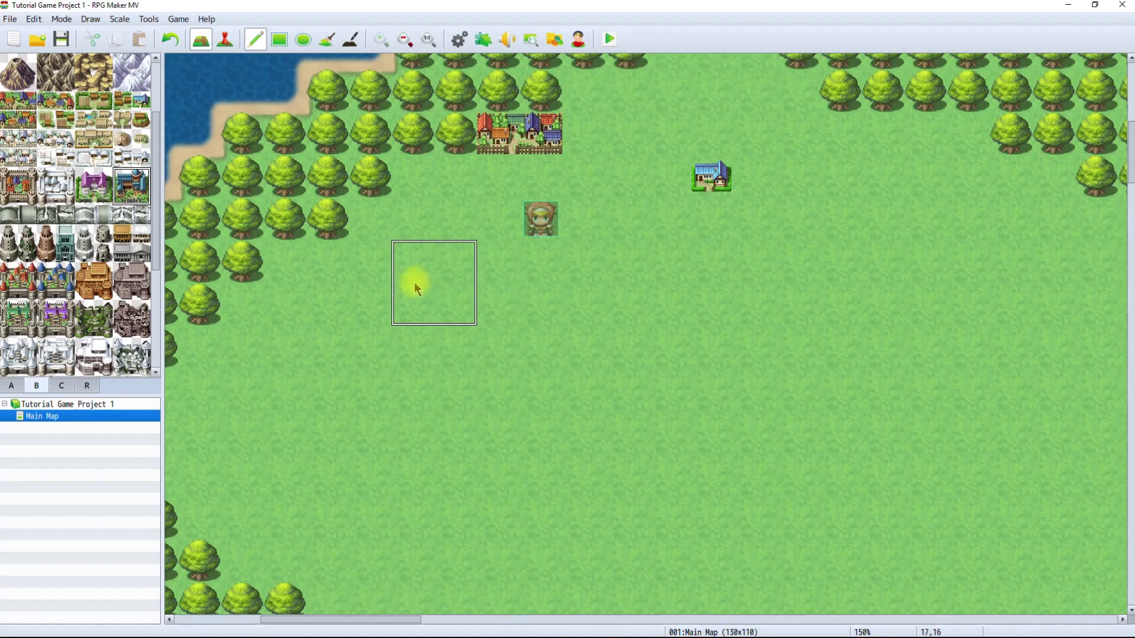
{"action": "scroll", "coordinate": [412, 288], "scroll_direction": "down", "scroll_amount": 1}
{"action": "scroll", "coordinate": [412, 291], "scroll_direction": "down", "scroll_amount": 1}
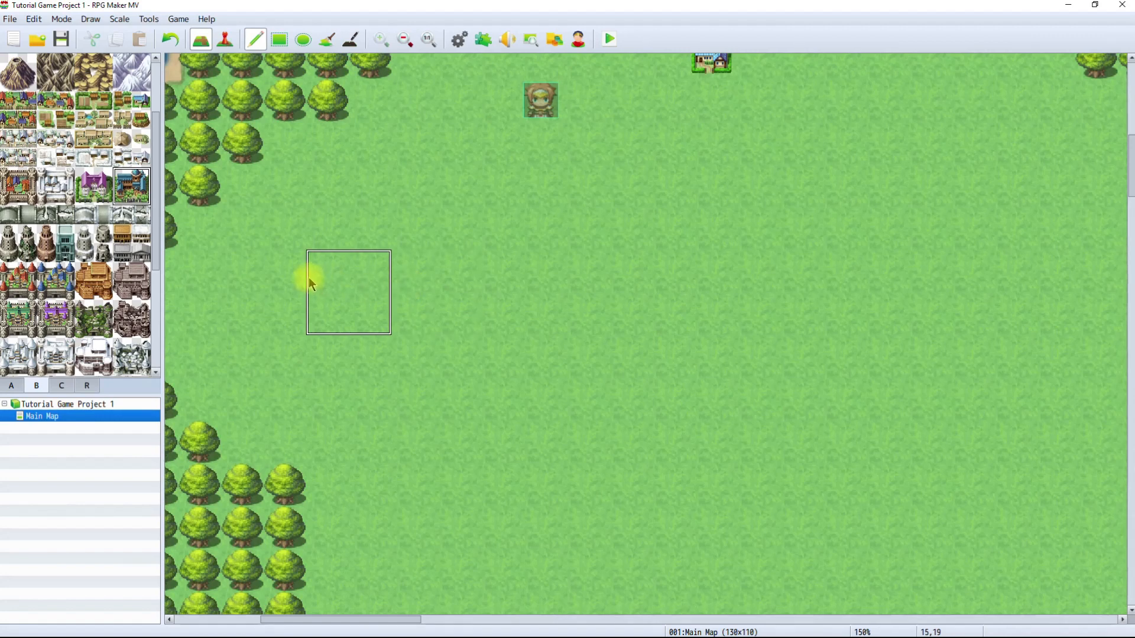
{"action": "left_click", "coordinate": [261, 294]}
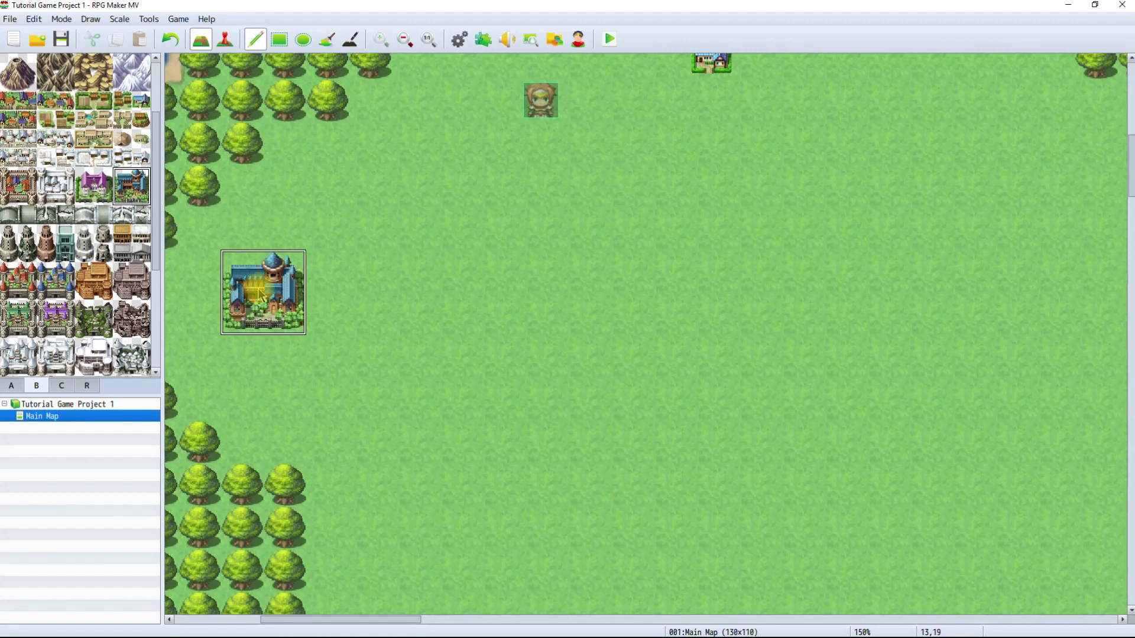
Place the 3×3 walled castle with red towers on the open grass southeast of the player's start, with its upper-left corner at tile 25,21.
{"action": "left_click", "coordinate": [85, 221]}
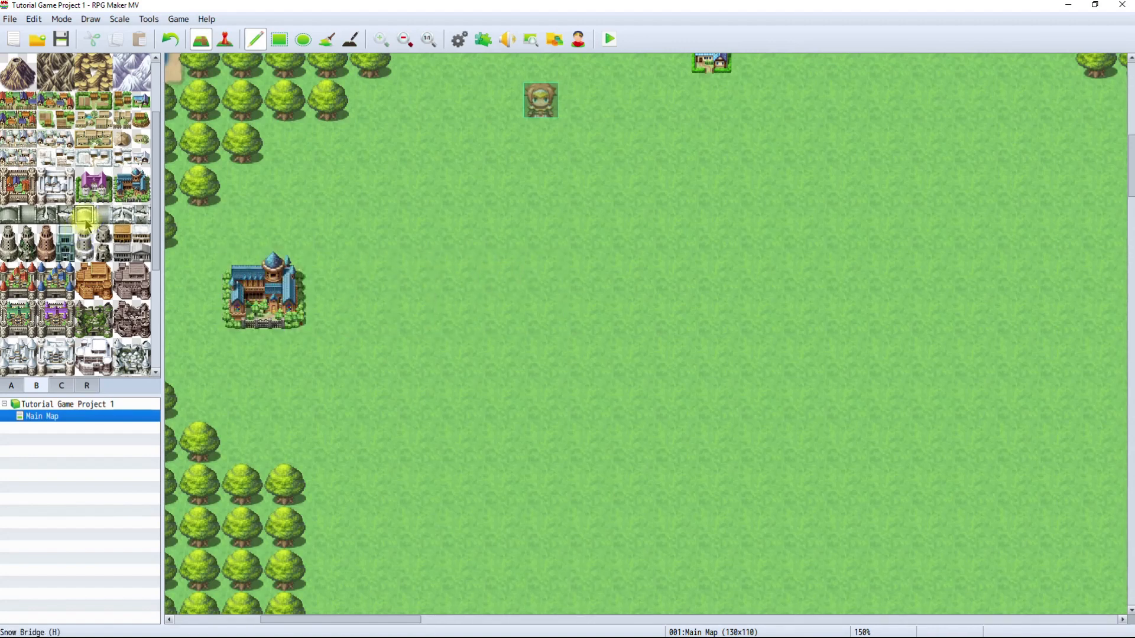
{"action": "scroll", "coordinate": [86, 222], "scroll_direction": "down", "scroll_amount": 5}
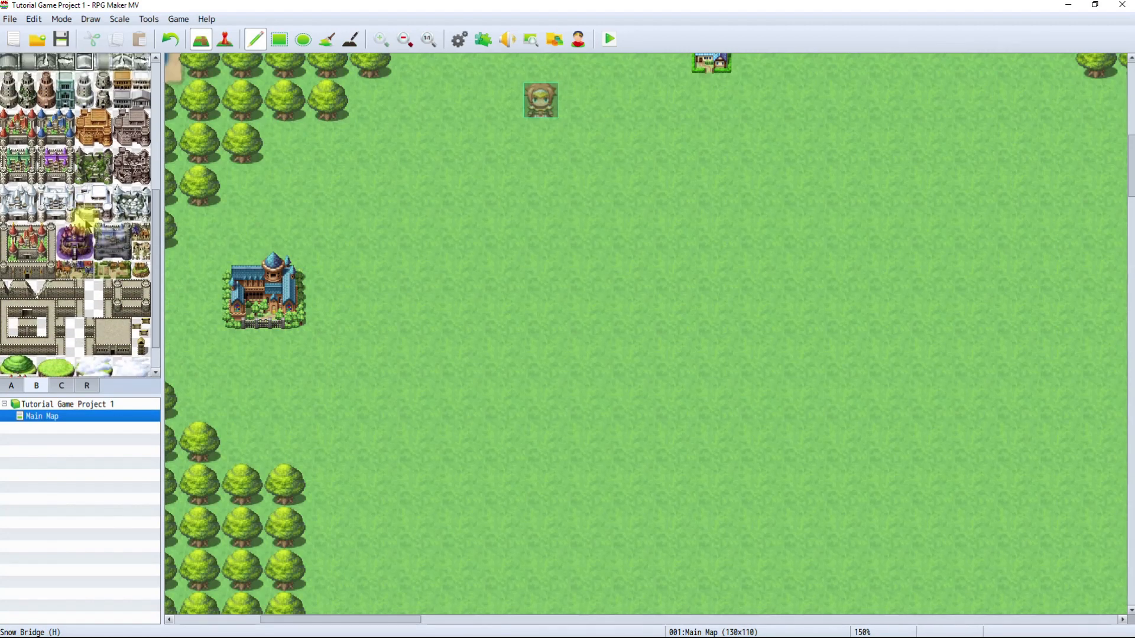
{"action": "left_click_drag", "start_coordinate": [5, 234], "coordinate": [48, 275]}
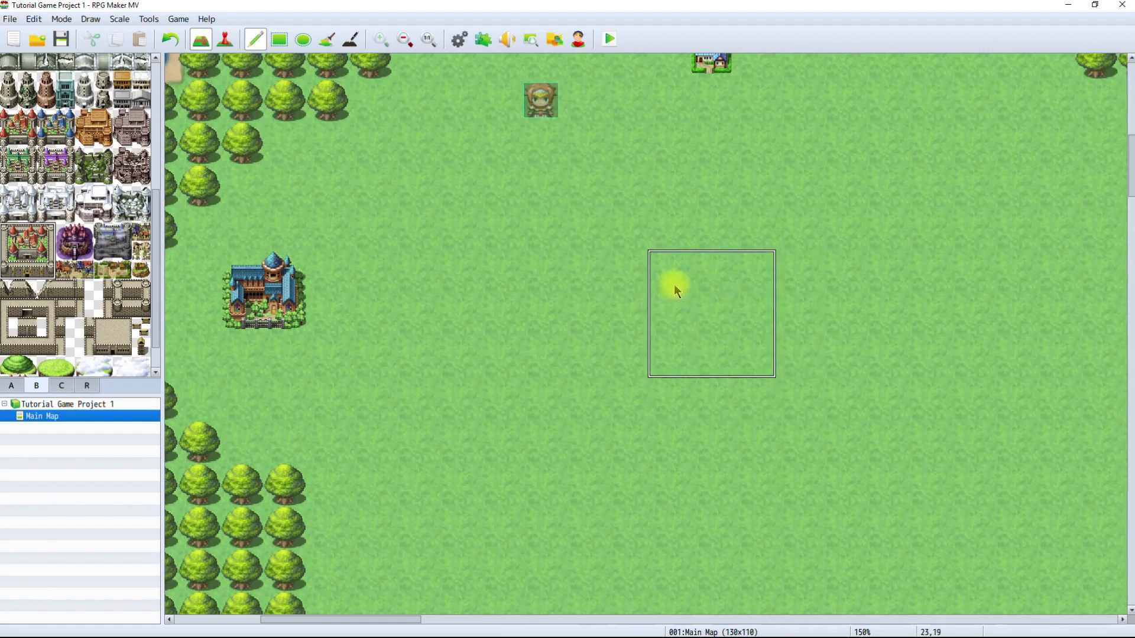
{"action": "scroll", "coordinate": [682, 283], "scroll_direction": "down", "scroll_amount": 5}
{"action": "scroll", "coordinate": [682, 282], "scroll_direction": "up", "scroll_amount": 6}
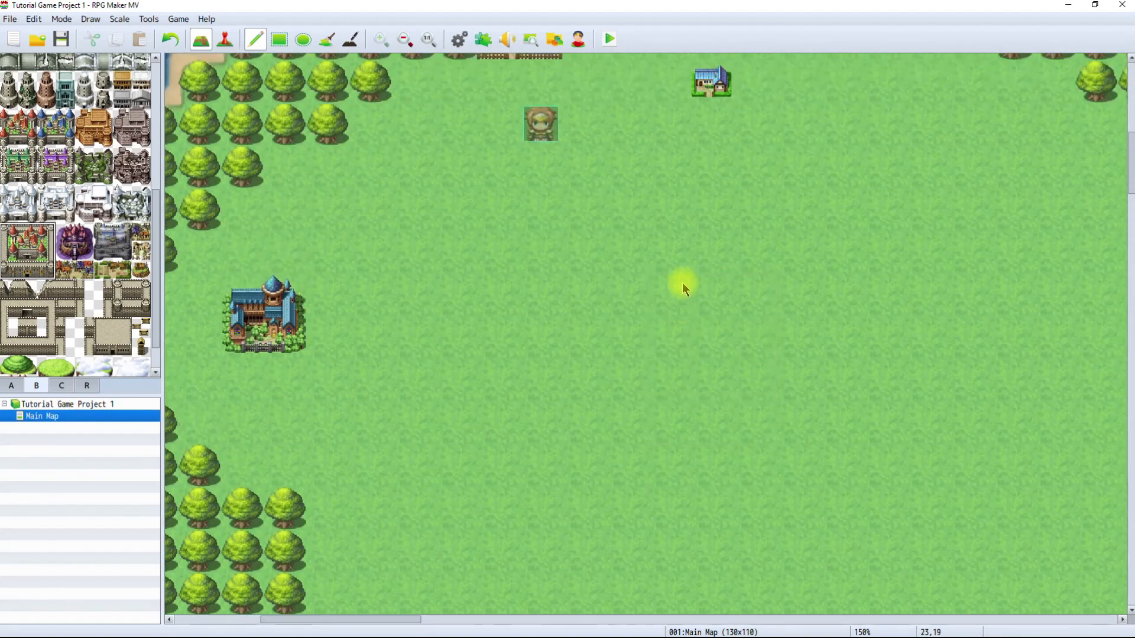
{"action": "scroll", "coordinate": [683, 283], "scroll_direction": "up", "scroll_amount": 1}
{"action": "scroll", "coordinate": [725, 308], "scroll_direction": "down", "scroll_amount": 3}
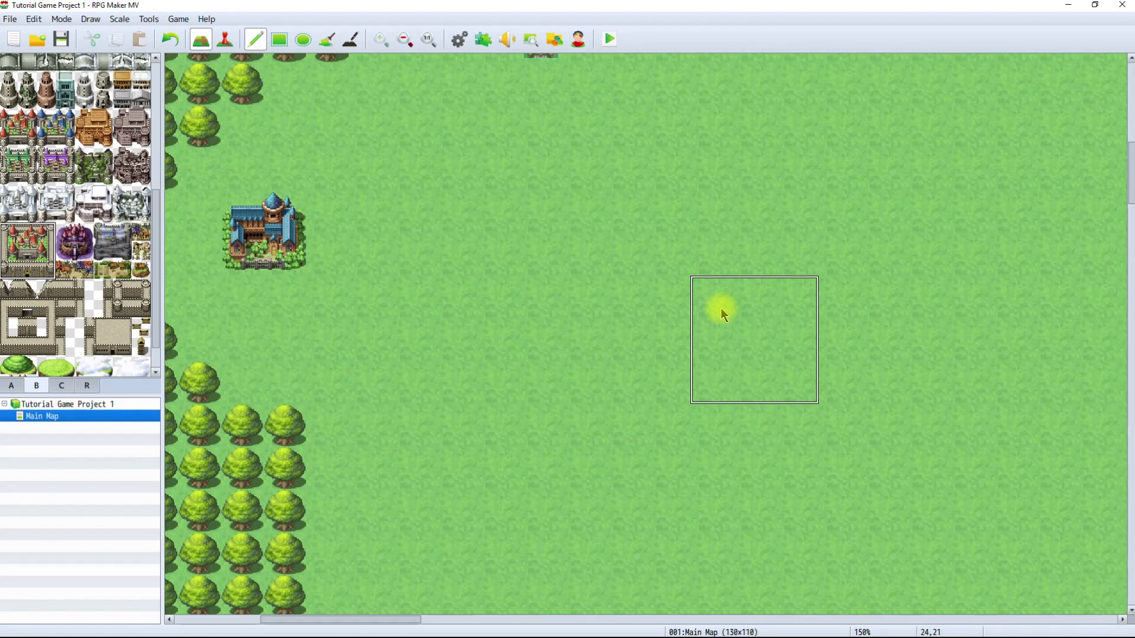
{"action": "scroll", "coordinate": [721, 308], "scroll_direction": "down", "scroll_amount": 3, "text": "ctrl"}
{"action": "scroll", "coordinate": [721, 307], "scroll_direction": "down", "scroll_amount": 1, "text": "ctrl"}
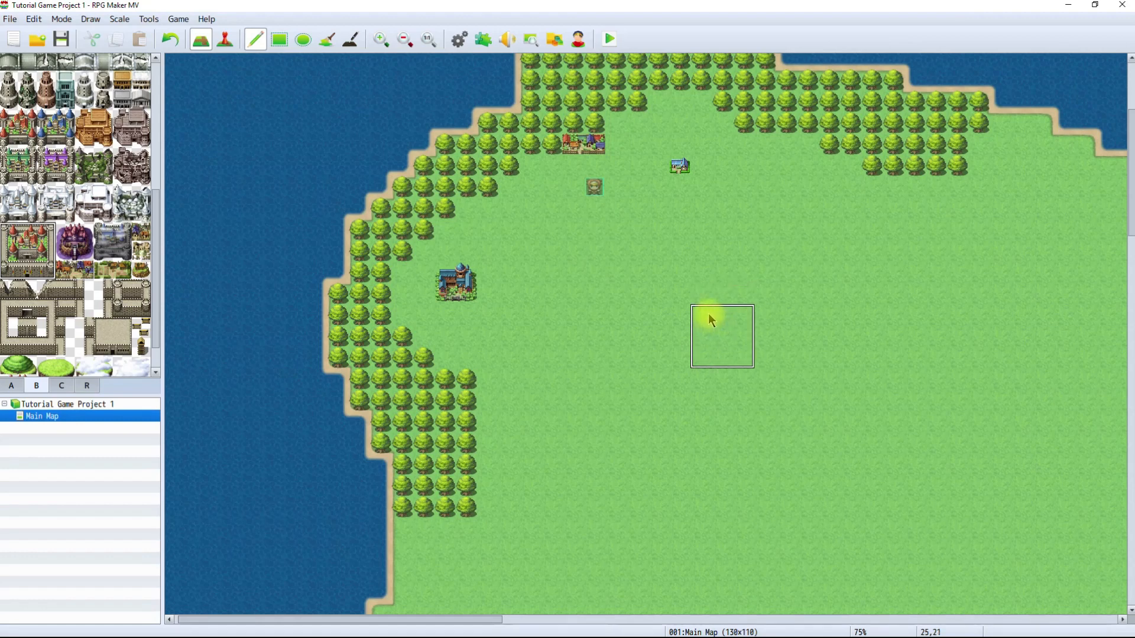
{"action": "left_click", "coordinate": [709, 317]}
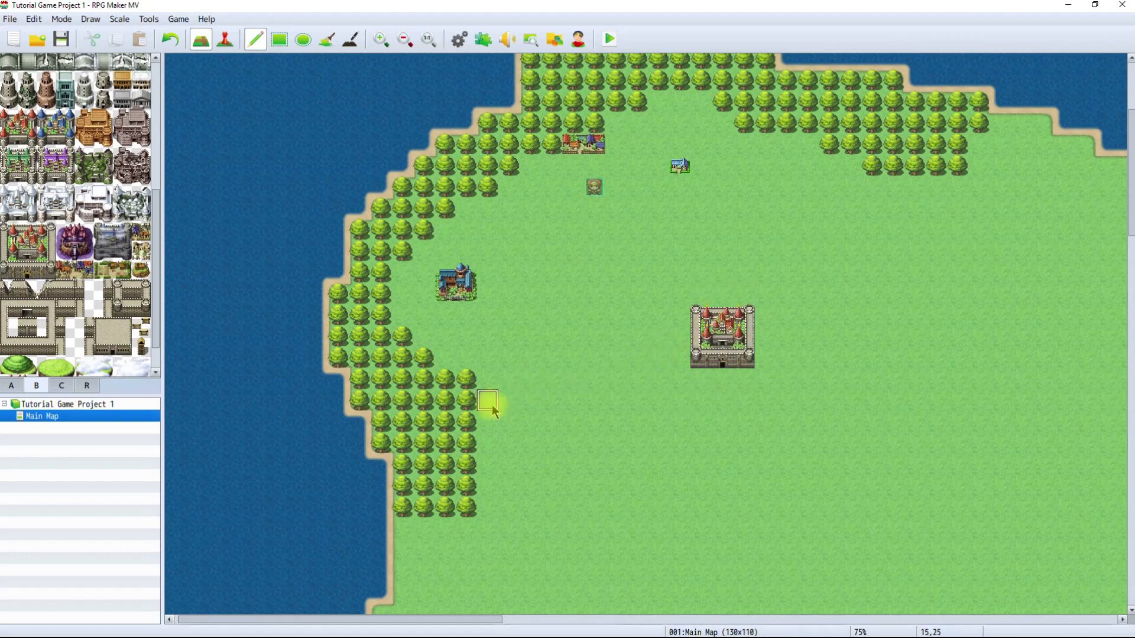
Fill a band of Rock Mountain (Sandstone) about 34×6 tiles directly south of the western forest from tile 11,31, overlaying a second, offset layer of mountains.
{"action": "scroll", "coordinate": [71, 222], "scroll_direction": "up", "scroll_amount": 1}
{"action": "scroll", "coordinate": [71, 222], "scroll_direction": "up", "scroll_amount": 5}
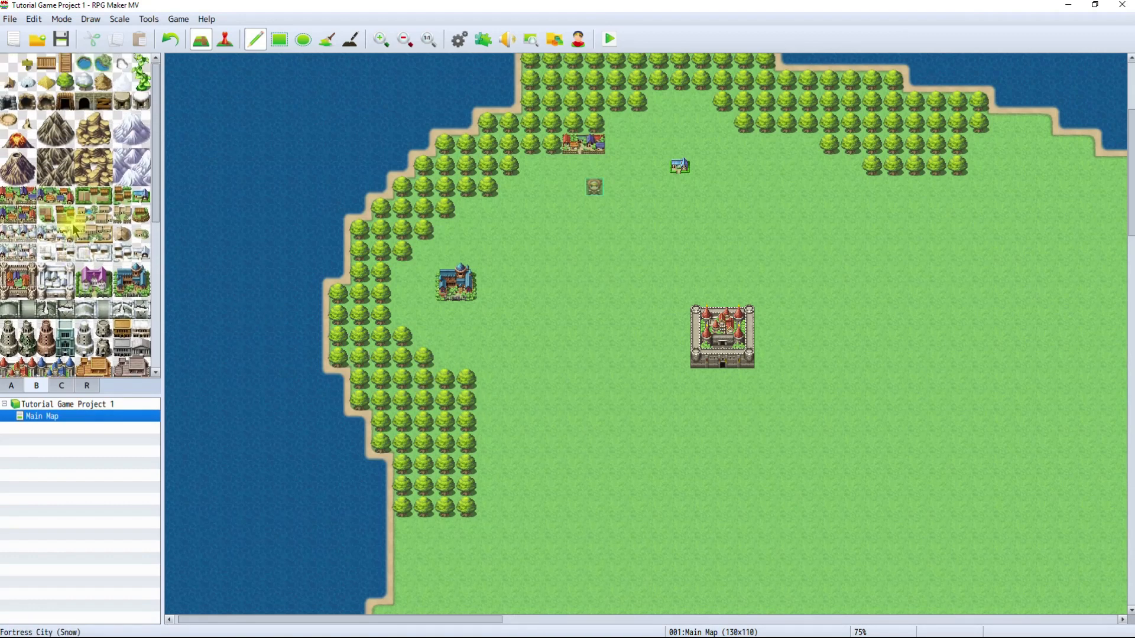
{"action": "left_click", "coordinate": [53, 145]}
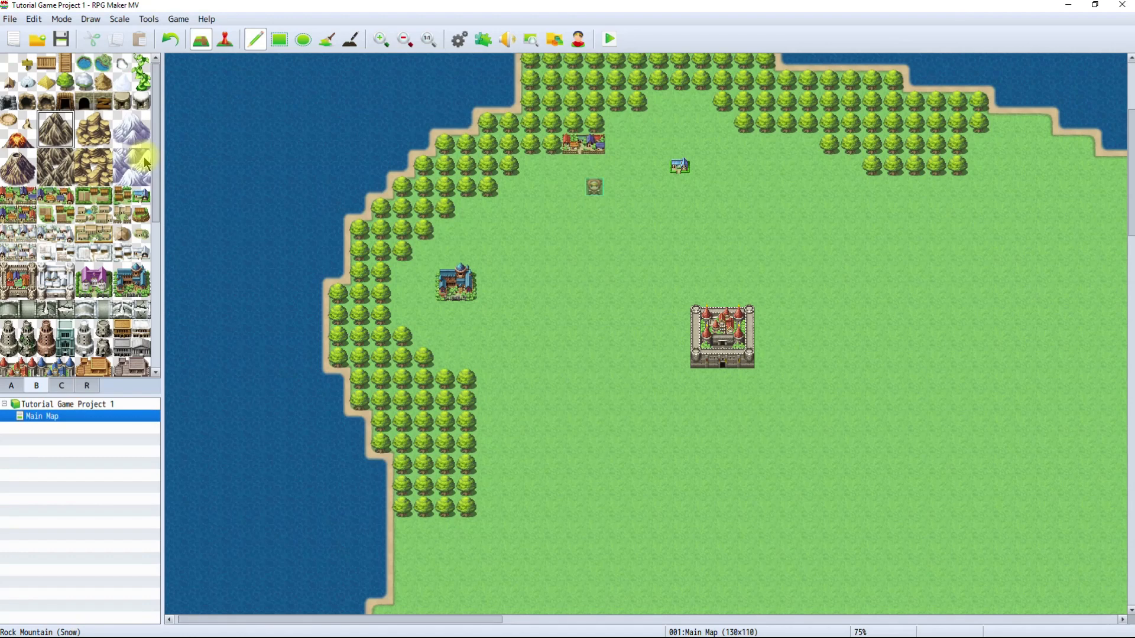
{"action": "left_click", "coordinate": [100, 141]}
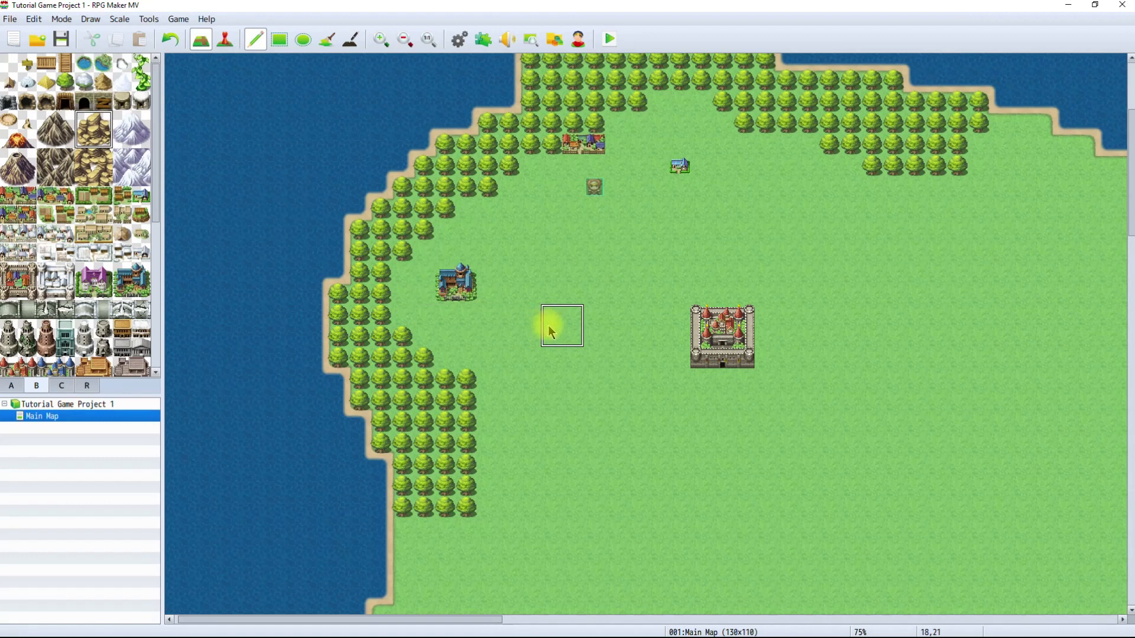
{"action": "scroll", "coordinate": [548, 321], "scroll_direction": "down", "scroll_amount": 3}
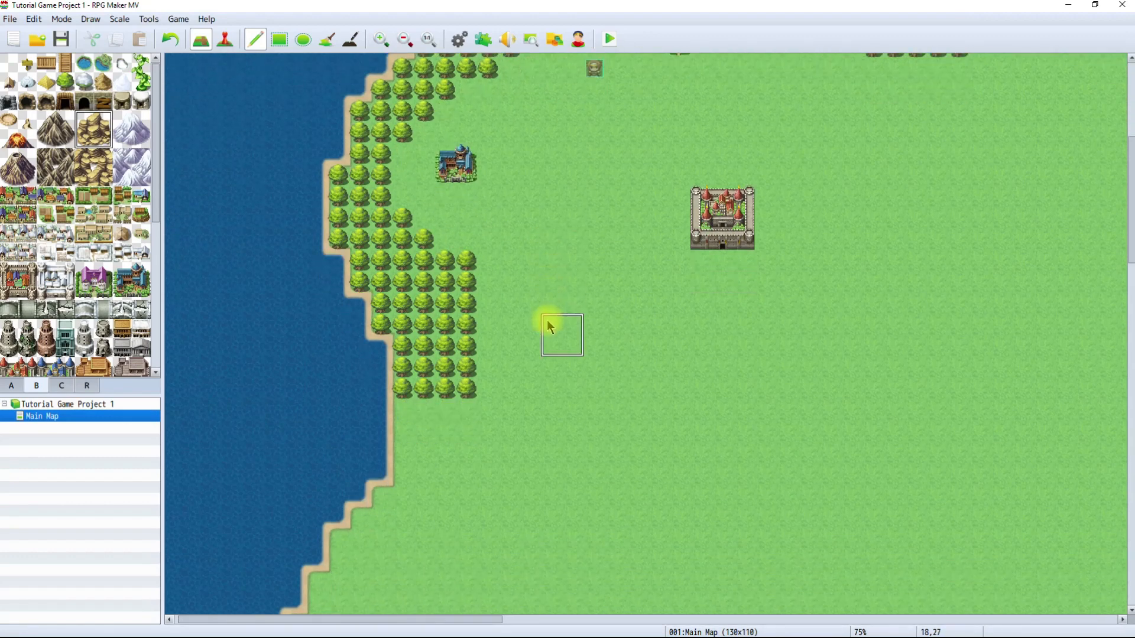
{"action": "scroll", "coordinate": [548, 322], "scroll_direction": "up", "scroll_amount": 4}
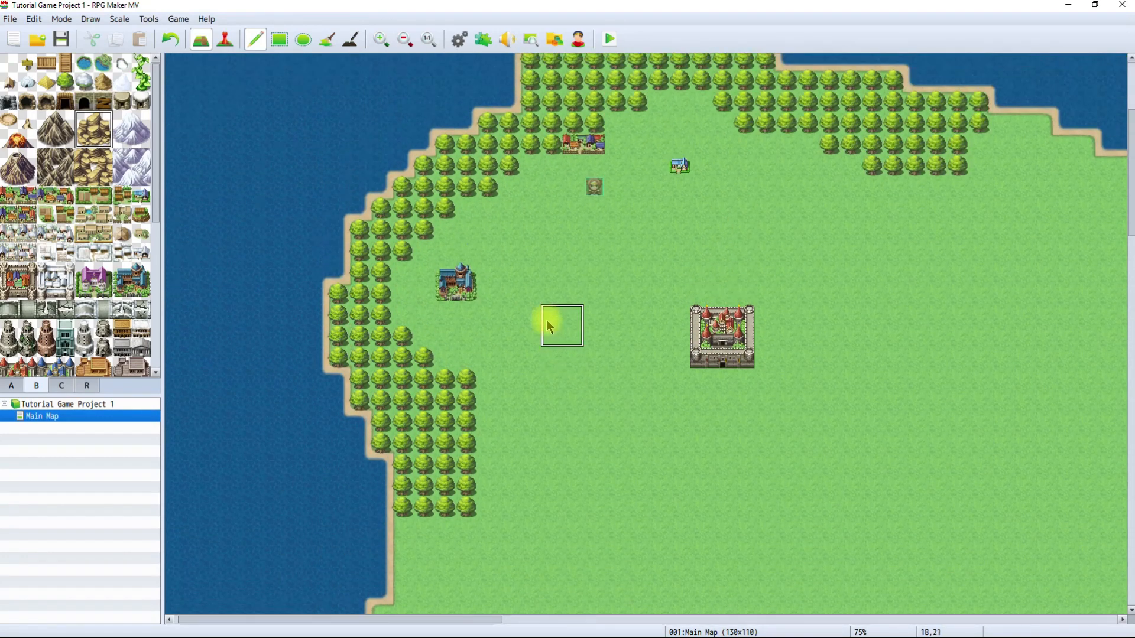
{"action": "left_click", "coordinate": [279, 40]}
{"action": "scroll", "coordinate": [487, 305], "scroll_direction": "down", "scroll_amount": 3}
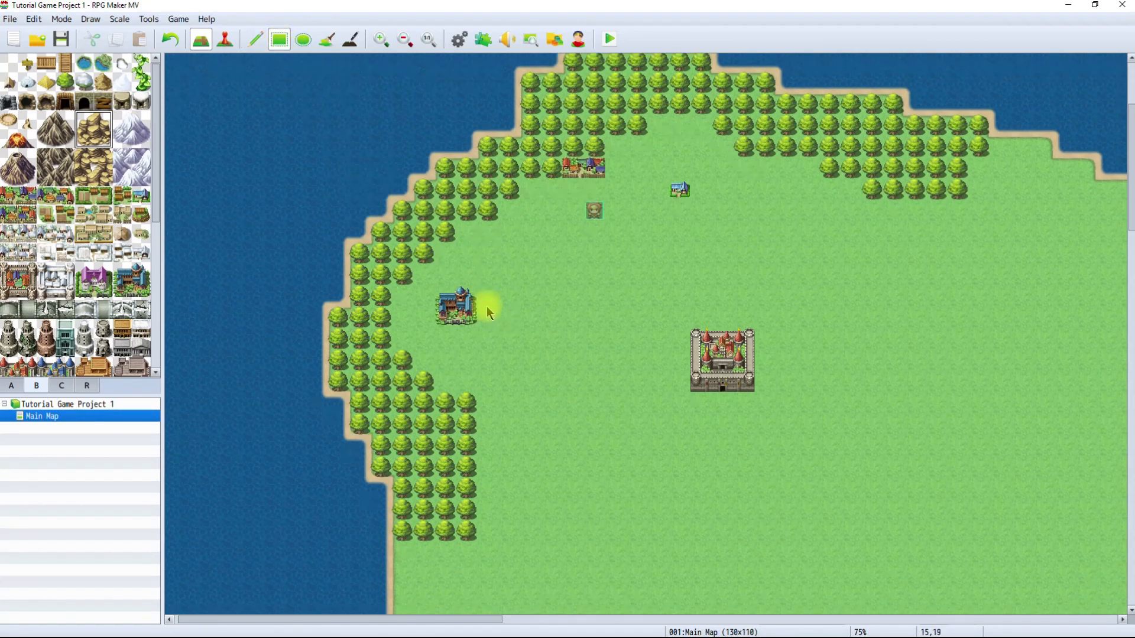
{"action": "scroll", "coordinate": [485, 305], "scroll_direction": "down", "scroll_amount": 2}
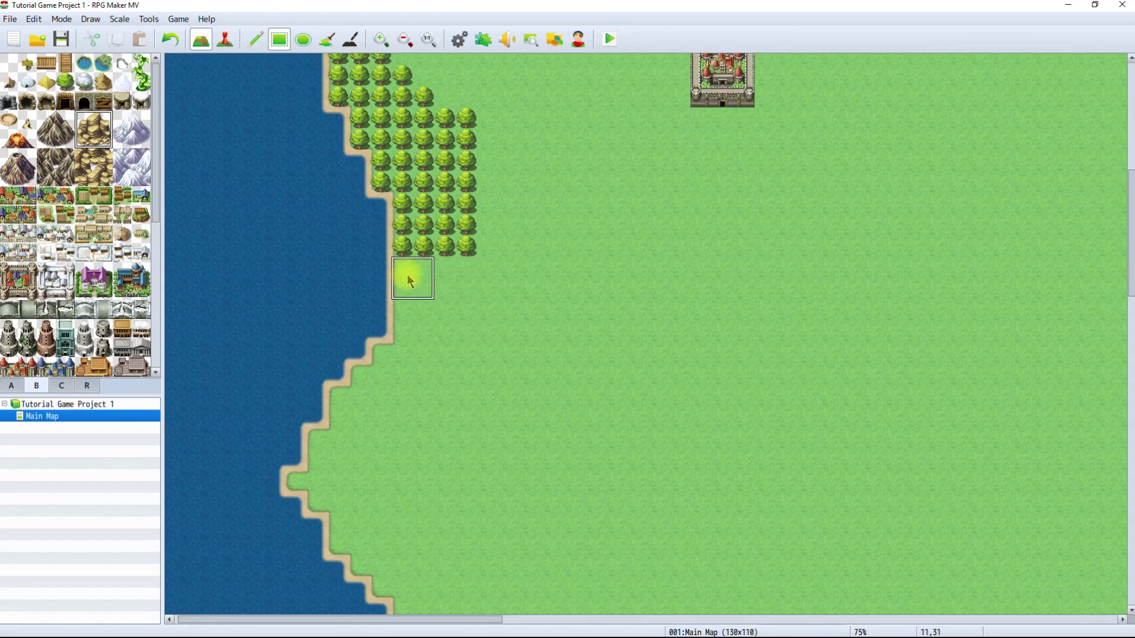
{"action": "left_click_drag", "start_coordinate": [410, 277], "coordinate": [1094, 384]}
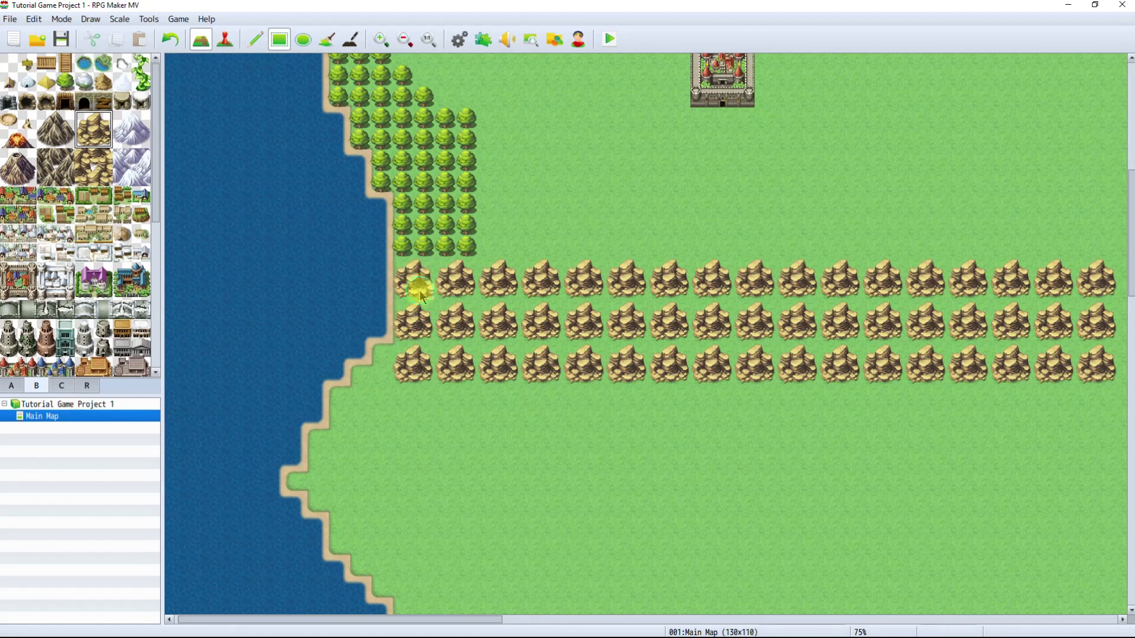
{"action": "mouse_move", "coordinate": [423, 299]}
{"action": "left_mouse_down"}
{"action": "mouse_move", "coordinate": [509, 339]}
{"action": "mouse_move", "coordinate": [619, 359]}
{"action": "mouse_move", "coordinate": [858, 371]}
{"action": "mouse_move", "coordinate": [1081, 361]}
{"action": "left_mouse_up"}
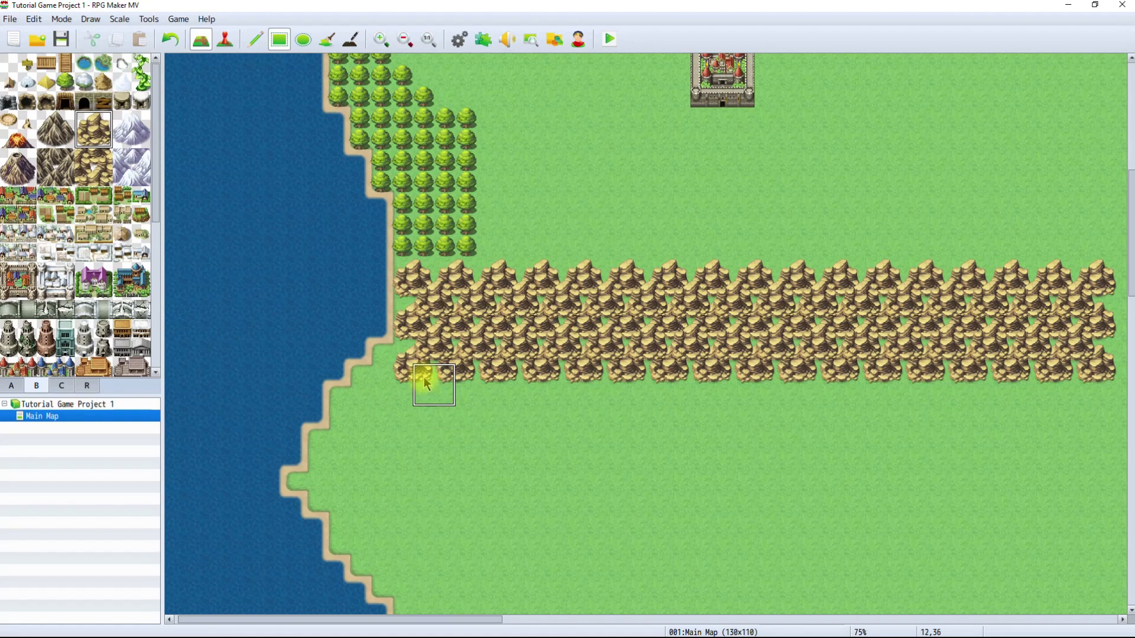
Place three single sandstone mountains along the ridge's northern edge, at tiles 16,30, 24,30 and 30,30, to make it uneven.
{"action": "left_click", "coordinate": [255, 40]}
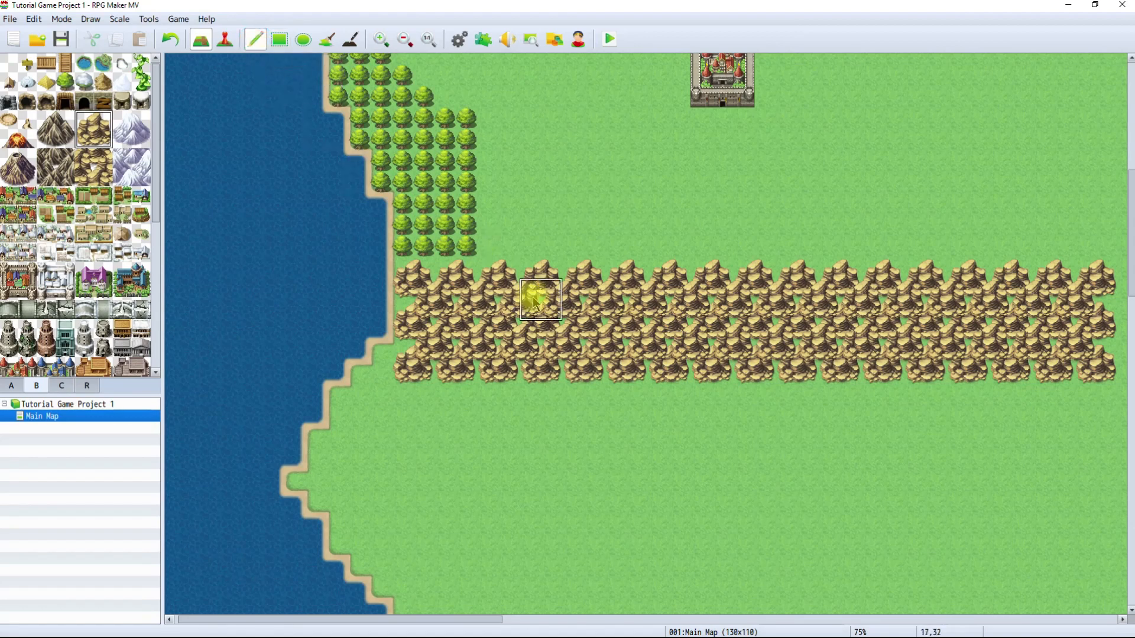
{"action": "left_click", "coordinate": [515, 260]}
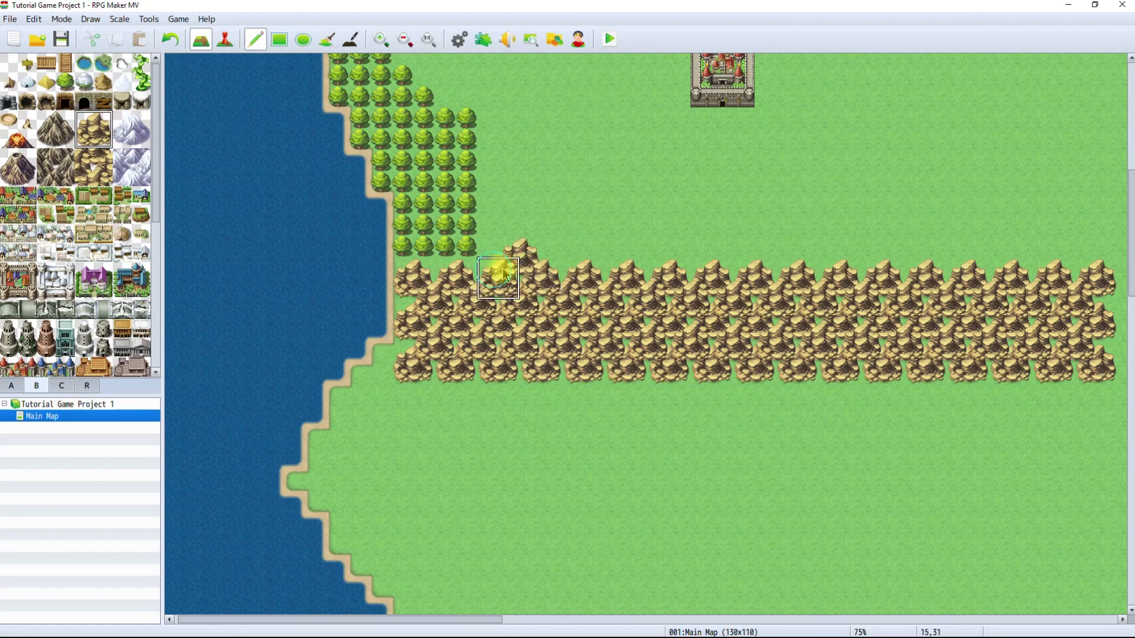
{"action": "left_click", "coordinate": [678, 257]}
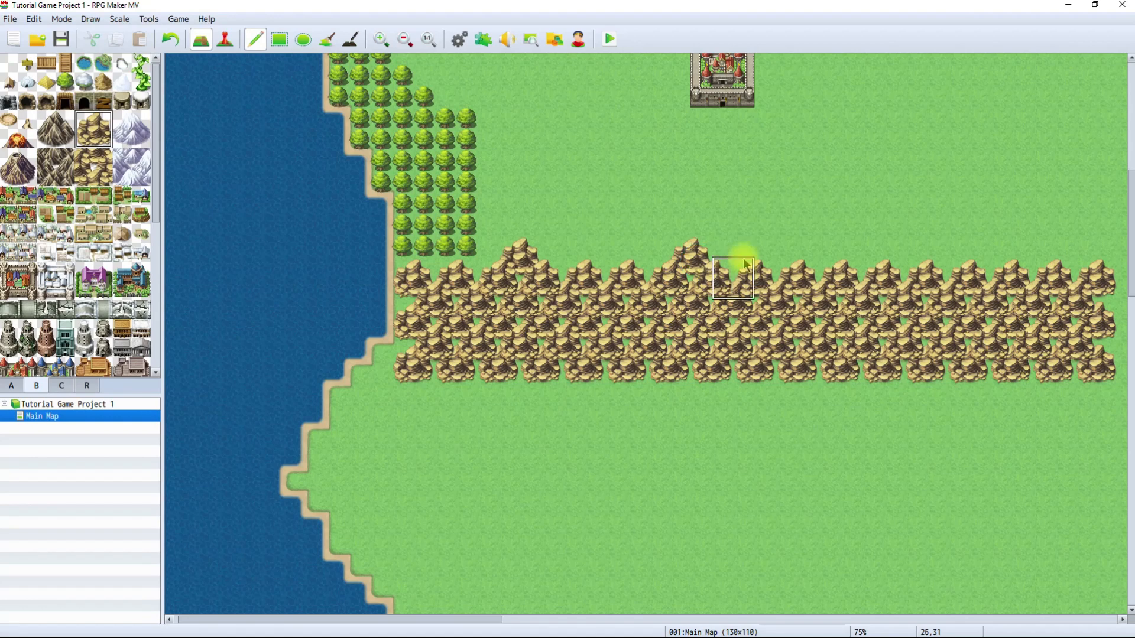
{"action": "left_click", "coordinate": [809, 259]}
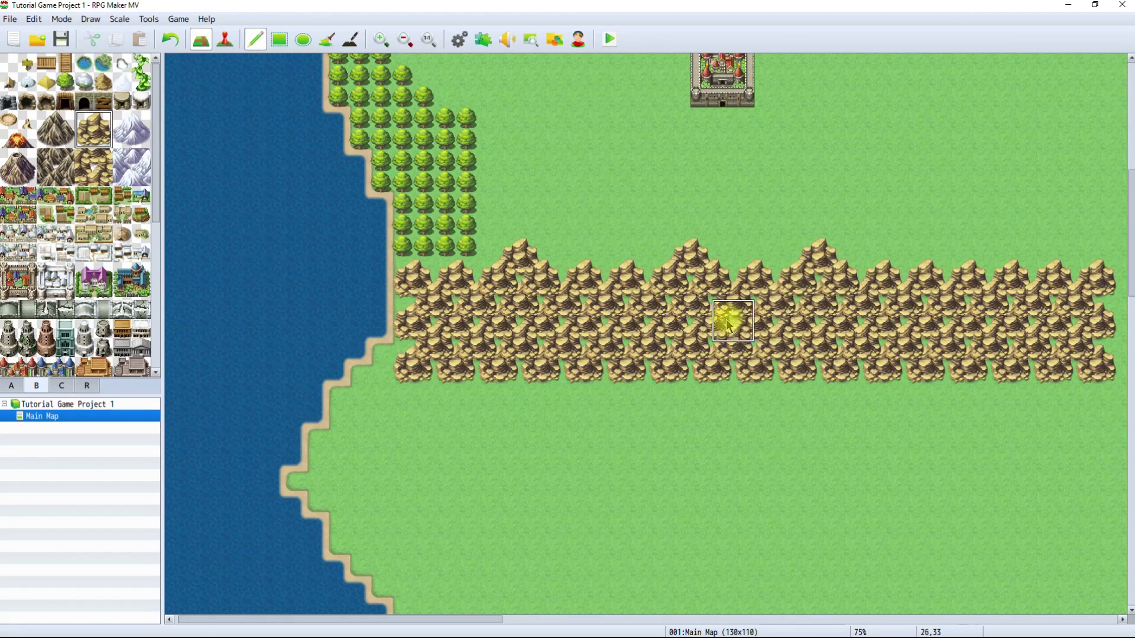
Add seven single sandstone mountains along the ridge's southern edge and one at its southwestern end by the coast.
{"action": "left_click", "coordinate": [434, 378]}
{"action": "left_click", "coordinate": [516, 379]}
{"action": "left_click", "coordinate": [380, 364]}
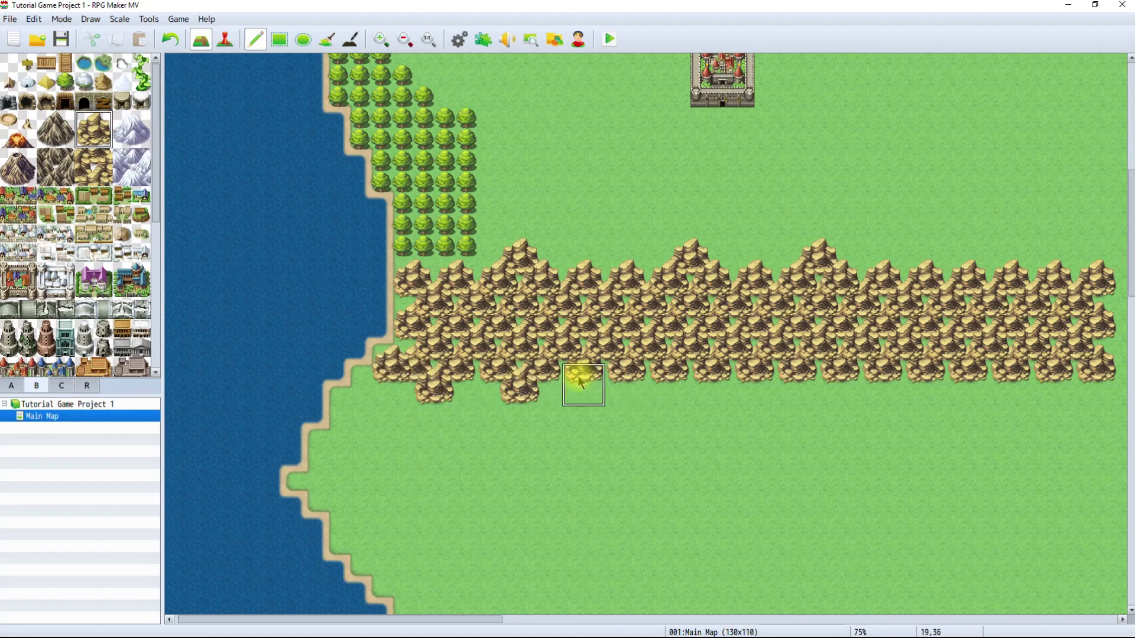
{"action": "left_click", "coordinate": [602, 381]}
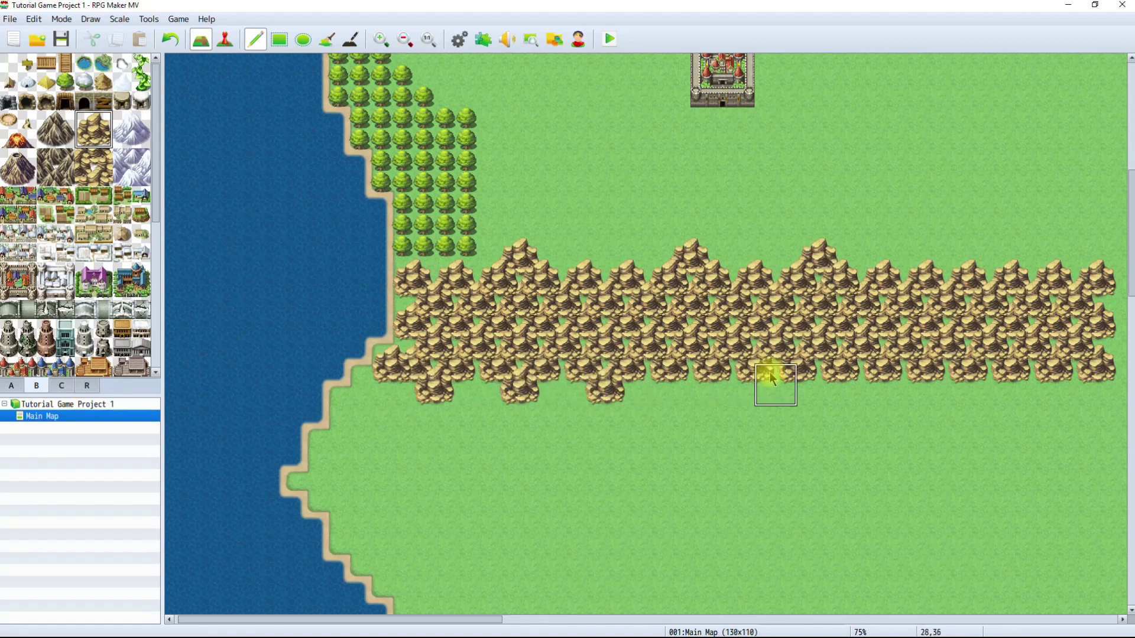
{"action": "left_click", "coordinate": [691, 383]}
{"action": "left_click_drag", "start_coordinate": [789, 387], "coordinate": [1011, 382]}
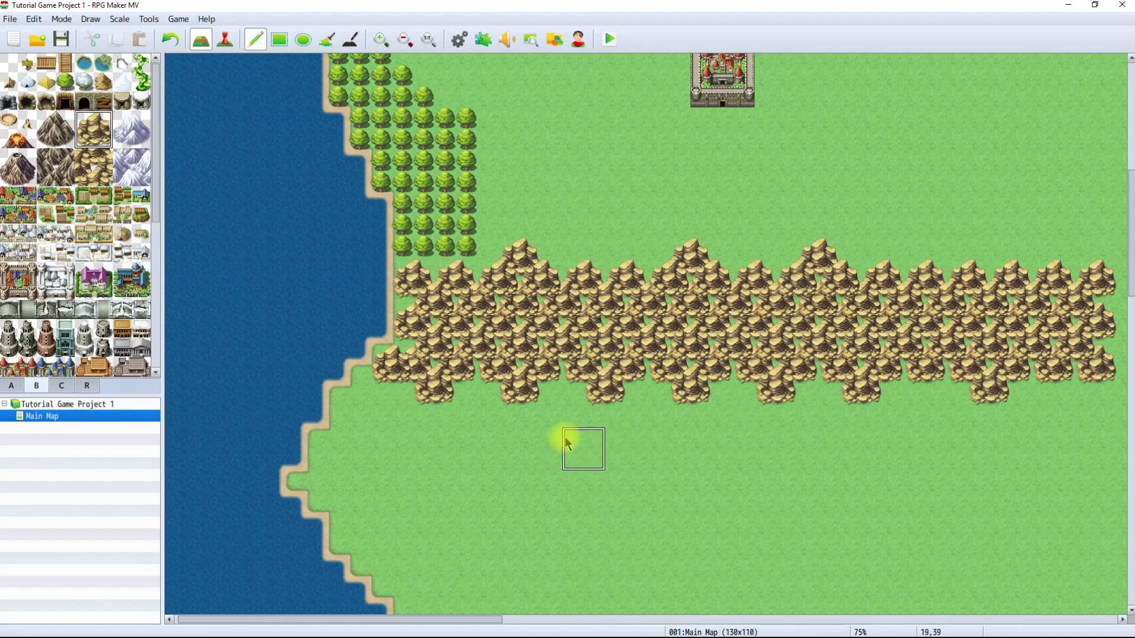
Round off the eastern end of the ridge with overlapping sandstone mountains.
{"action": "left_click_drag", "start_coordinate": [455, 620], "coordinate": [593, 619]}
{"action": "mouse_move", "coordinate": [711, 312]}
{"action": "left_mouse_down"}
{"action": "mouse_move", "coordinate": [717, 296]}
{"action": "mouse_move", "coordinate": [712, 337]}
{"action": "mouse_move", "coordinate": [742, 343]}
{"action": "mouse_move", "coordinate": [728, 317]}
{"action": "mouse_move", "coordinate": [738, 352]}
{"action": "mouse_move", "coordinate": [711, 370]}
{"action": "left_mouse_up"}
{"action": "left_click", "coordinate": [711, 369]}
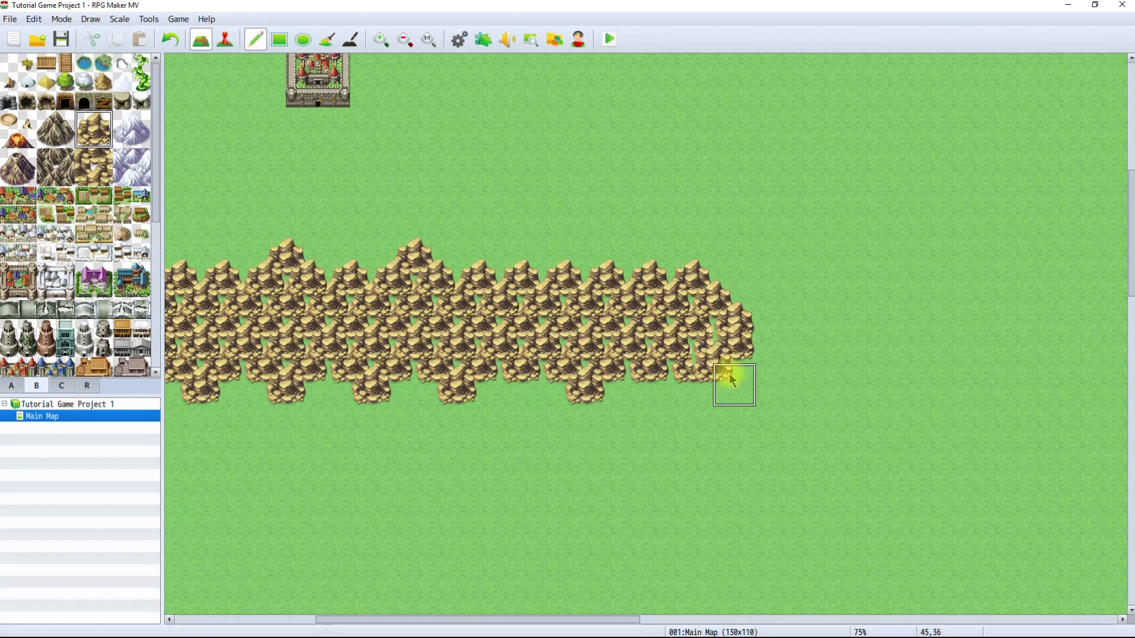
Fill a vertical sandstone mountain band about 6×18 tiles from the northern coast to the ridge's eastern end, overlaying a second, offset layer.
{"action": "scroll", "coordinate": [741, 387], "scroll_direction": "down", "scroll_amount": 1}
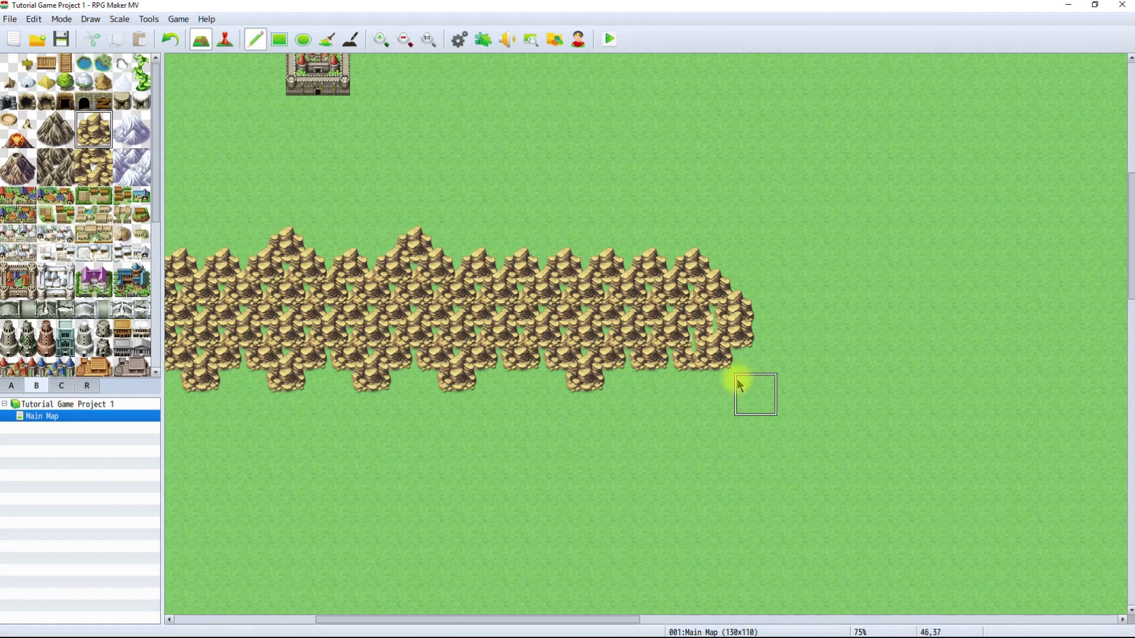
{"action": "scroll", "coordinate": [739, 385], "scroll_direction": "down", "scroll_amount": 3, "text": "ctrl"}
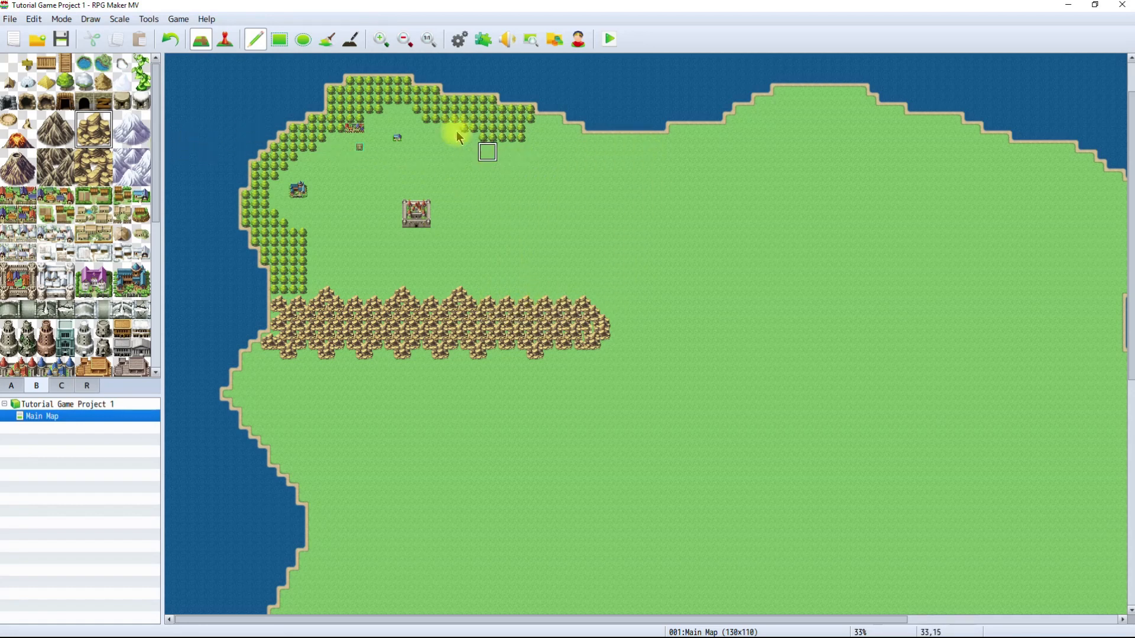
{"action": "left_click", "coordinate": [279, 40]}
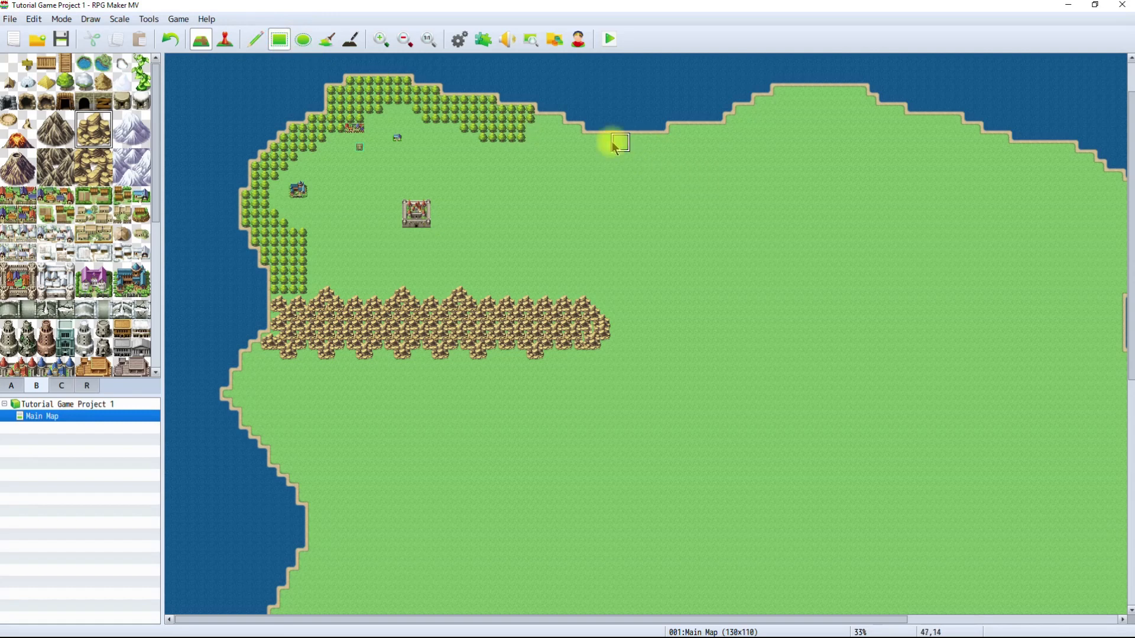
{"action": "left_click_drag", "start_coordinate": [612, 144], "coordinate": [654, 300]}
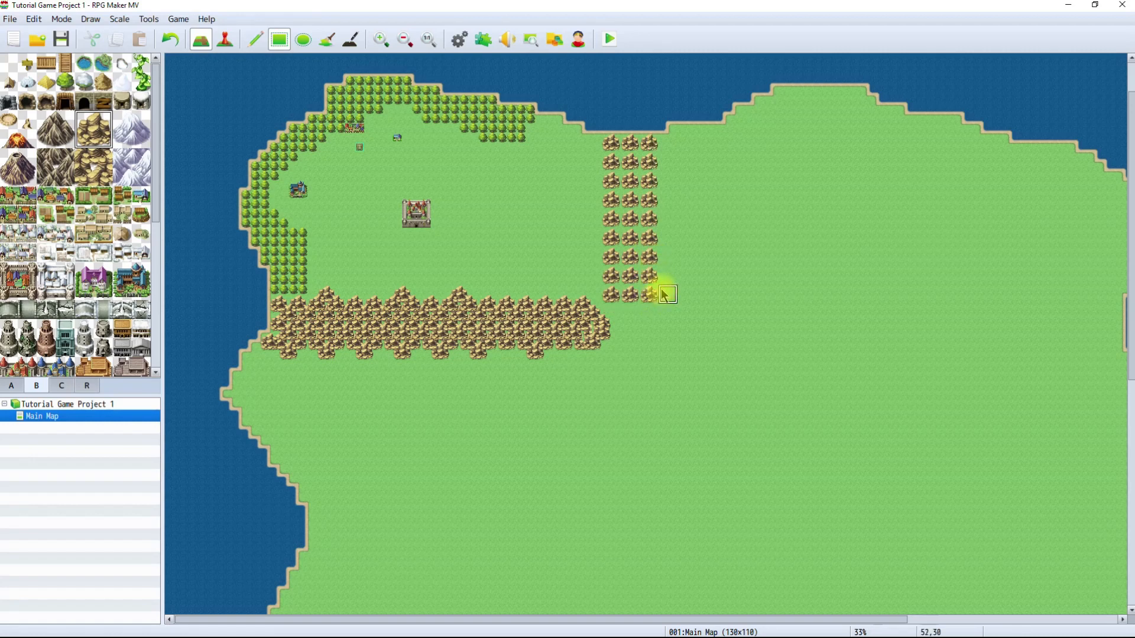
{"action": "left_click_drag", "start_coordinate": [613, 144], "coordinate": [643, 303]}
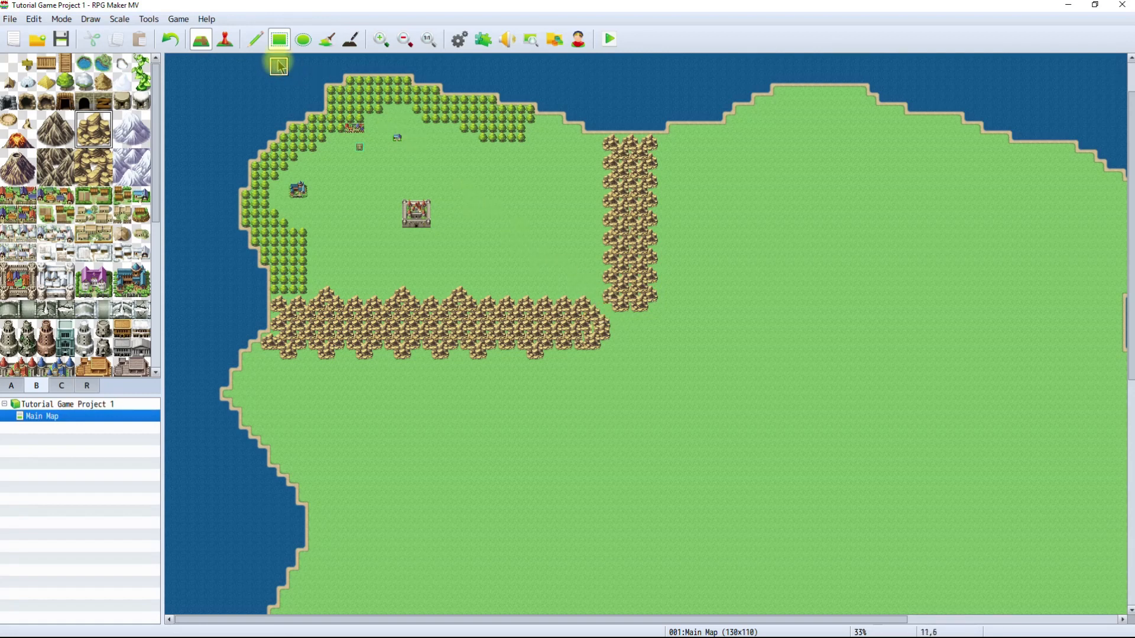
{"action": "key", "text": "ctrl+z"}
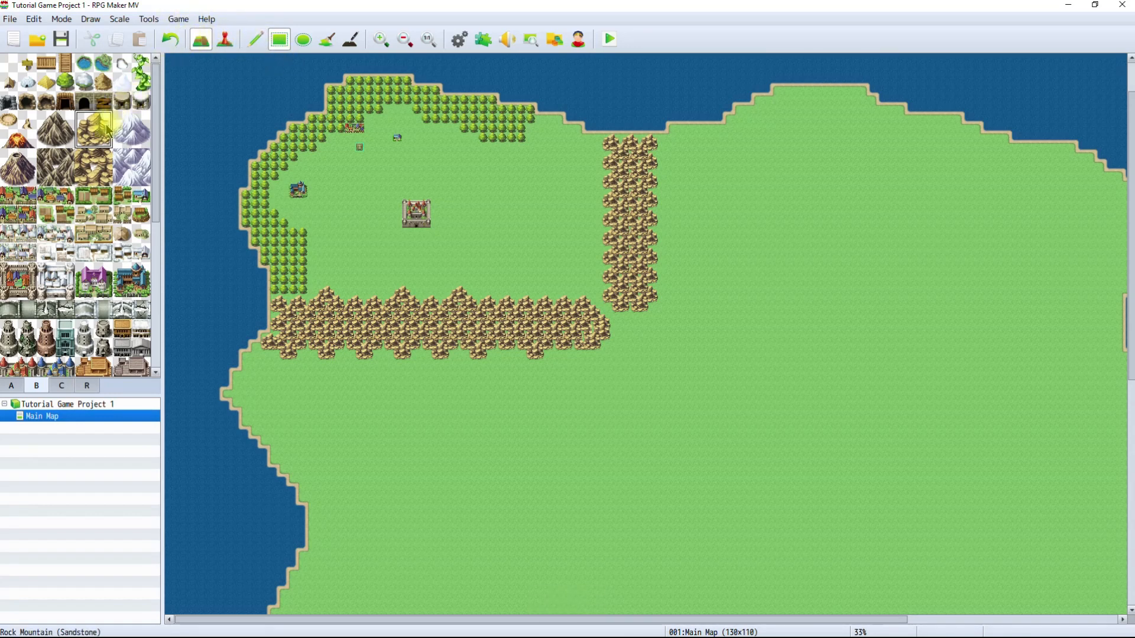
Join the horizontal ridge and the vertical band at their southeastern corner with freehand sandstone mountains.
{"action": "left_click", "coordinate": [258, 41]}
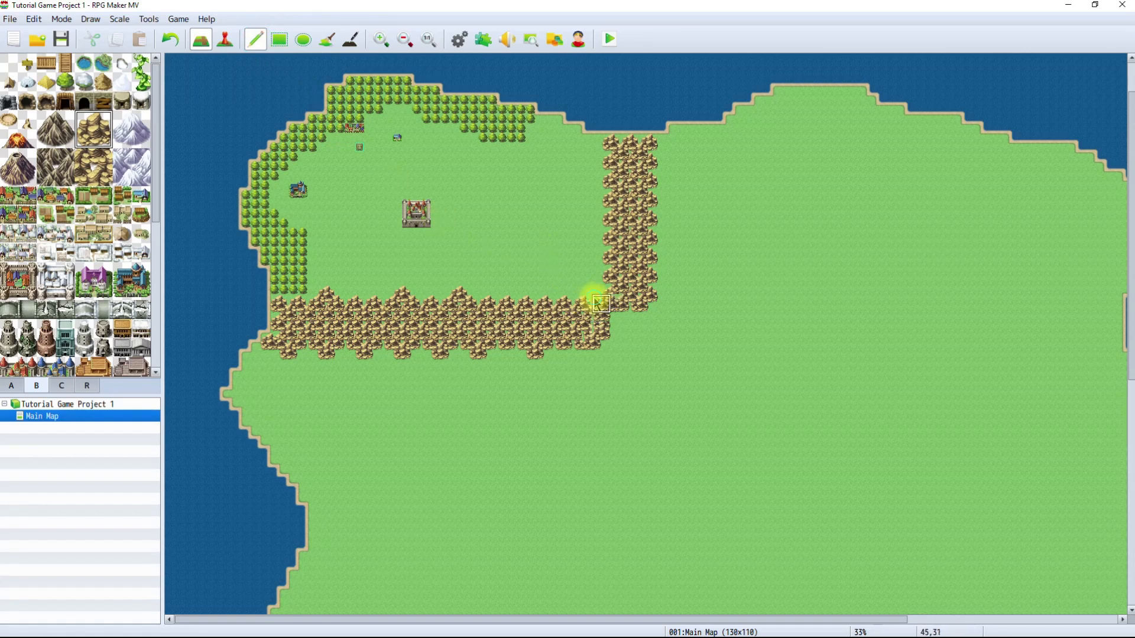
{"action": "mouse_move", "coordinate": [611, 314]}
{"action": "left_mouse_down"}
{"action": "mouse_move", "coordinate": [664, 309]}
{"action": "mouse_move", "coordinate": [618, 323]}
{"action": "mouse_move", "coordinate": [629, 334]}
{"action": "mouse_move", "coordinate": [611, 334]}
{"action": "mouse_move", "coordinate": [607, 347]}
{"action": "mouse_move", "coordinate": [615, 330]}
{"action": "mouse_move", "coordinate": [555, 337]}
{"action": "mouse_move", "coordinate": [600, 303]}
{"action": "mouse_move", "coordinate": [552, 319]}
{"action": "mouse_move", "coordinate": [563, 322]}
{"action": "left_mouse_up"}
{"action": "scroll", "coordinate": [562, 322], "scroll_direction": "up", "scroll_amount": 3}
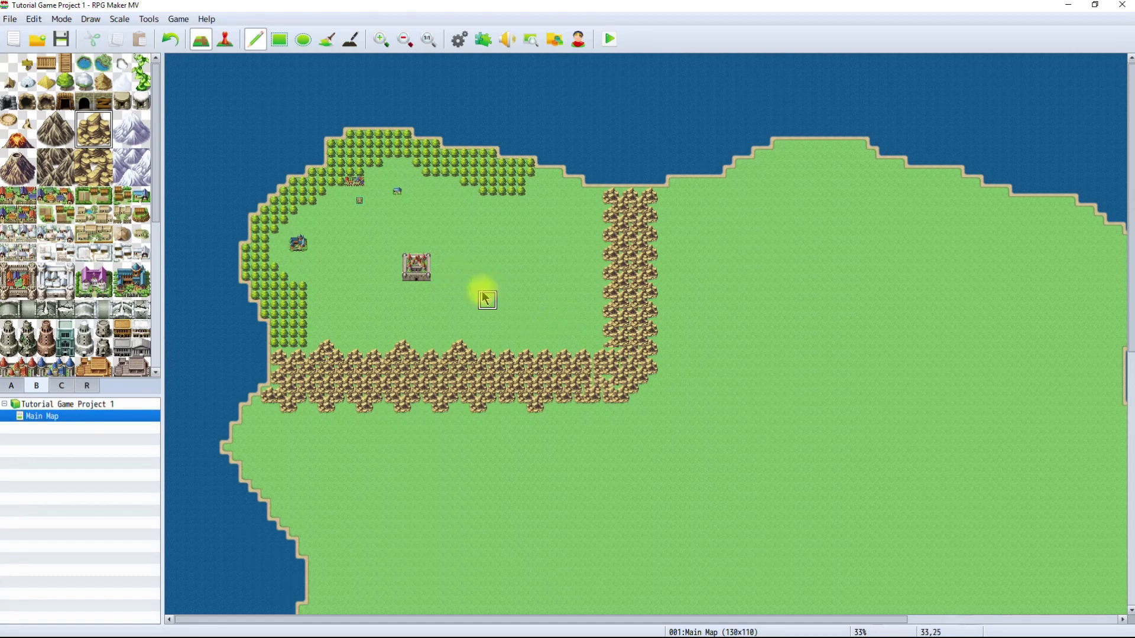
Examine the mountain corner, the ridge's northern edge and the area around the castle at different zoom levels.
{"action": "scroll", "coordinate": [485, 292], "scroll_direction": "up", "scroll_amount": 3, "text": "ctrl"}
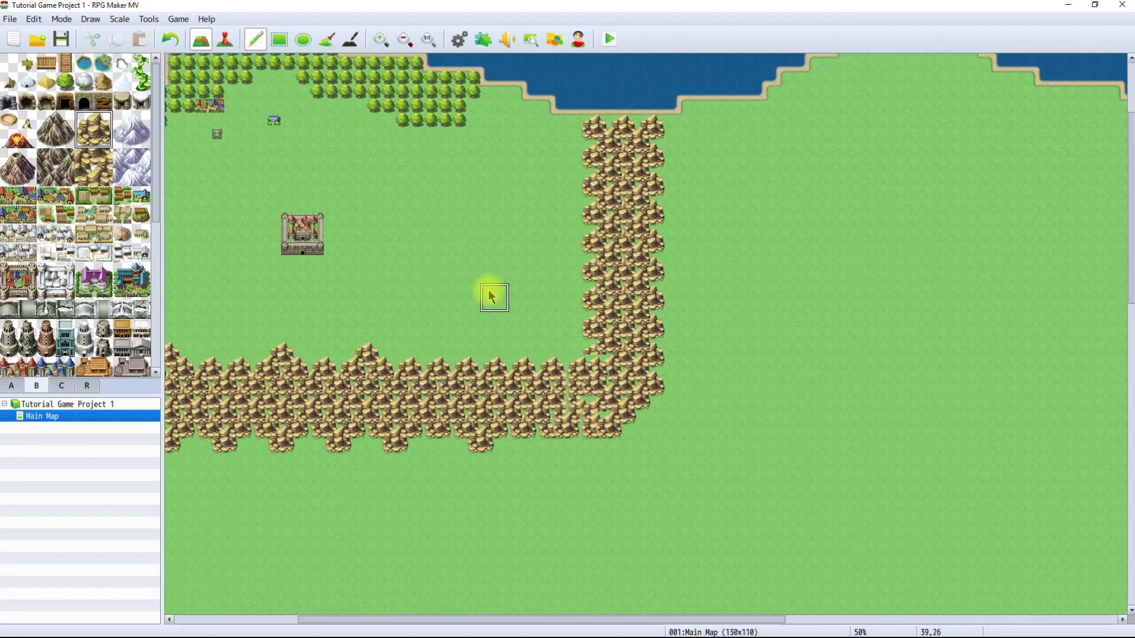
{"action": "scroll", "coordinate": [488, 290], "scroll_direction": "up", "scroll_amount": 3, "text": "ctrl"}
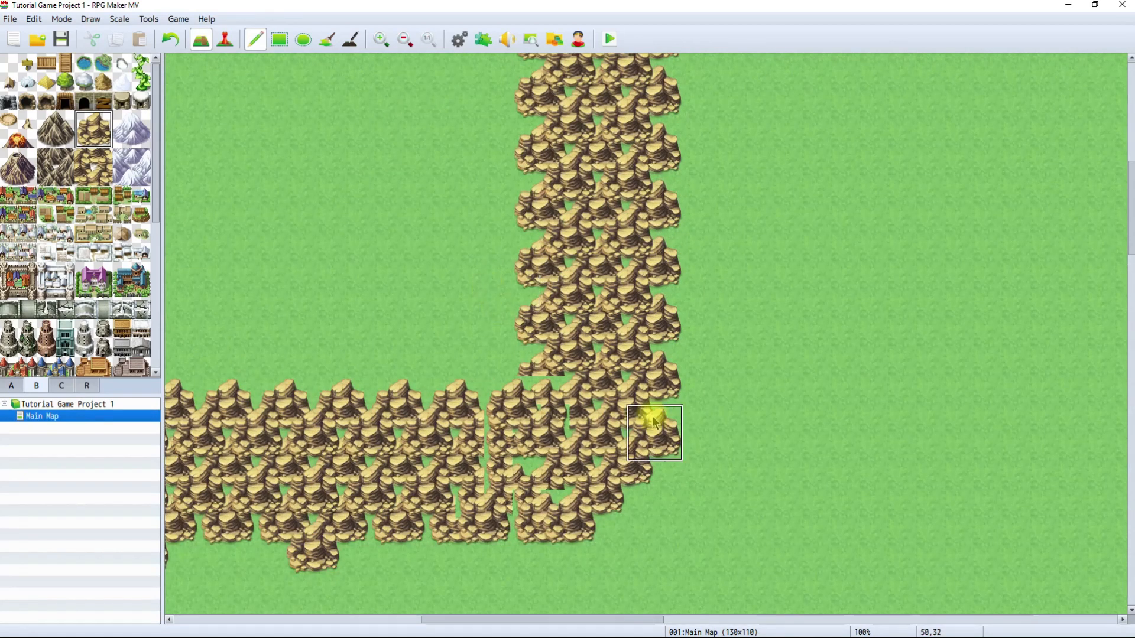
{"action": "scroll", "coordinate": [524, 372], "scroll_direction": "up", "scroll_amount": 2, "text": "ctrl"}
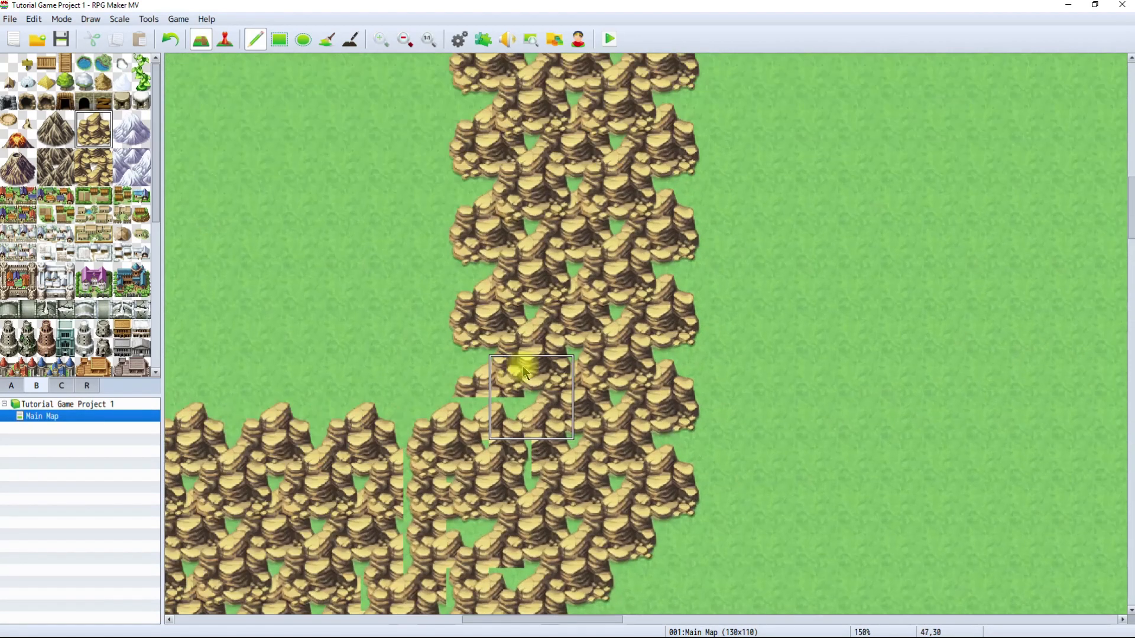
{"action": "left_click_drag", "start_coordinate": [594, 620], "coordinate": [413, 595]}
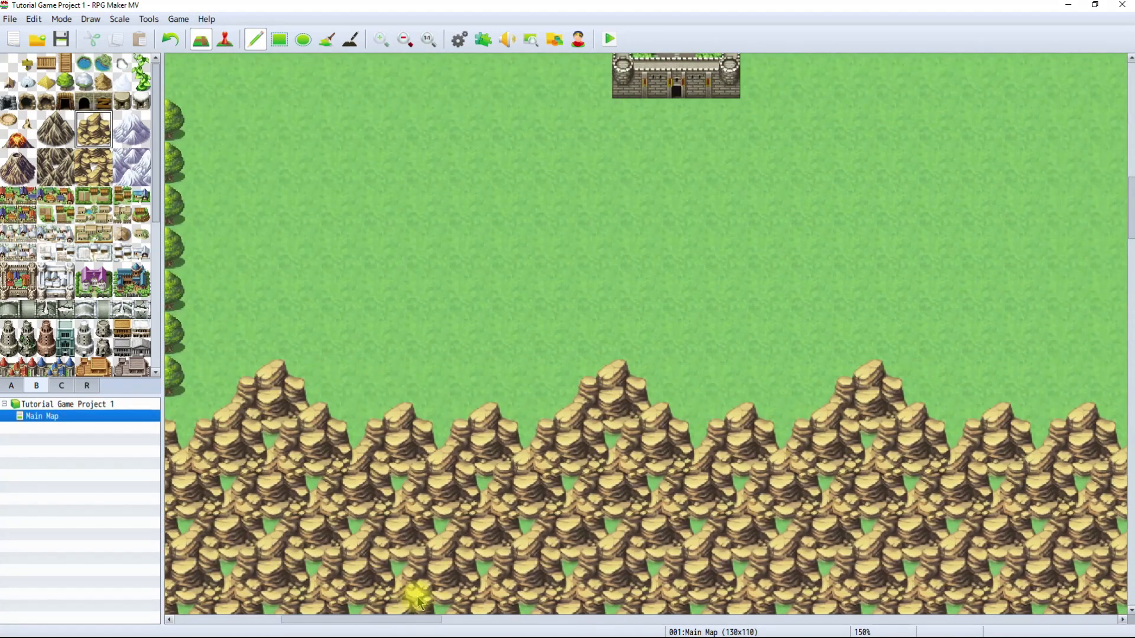
{"action": "scroll", "coordinate": [676, 375], "scroll_direction": "up", "scroll_amount": 5}
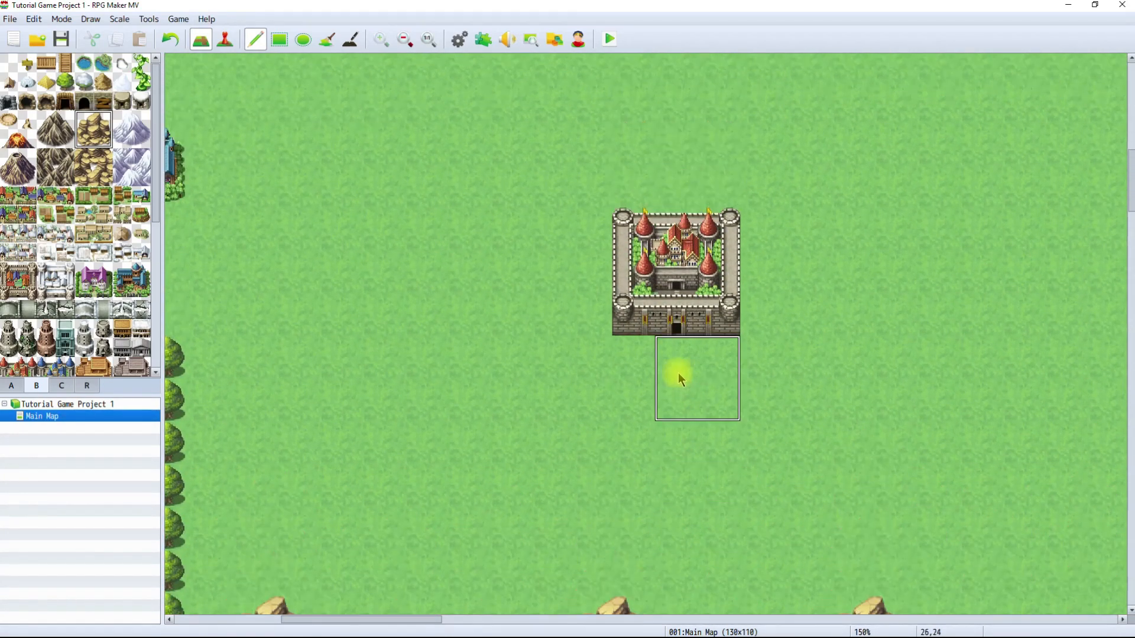
{"action": "scroll", "coordinate": [678, 371], "scroll_direction": "down", "scroll_amount": 1, "text": "ctrl"}
{"action": "scroll", "coordinate": [706, 302], "scroll_direction": "down", "scroll_amount": 2, "text": "ctrl"}
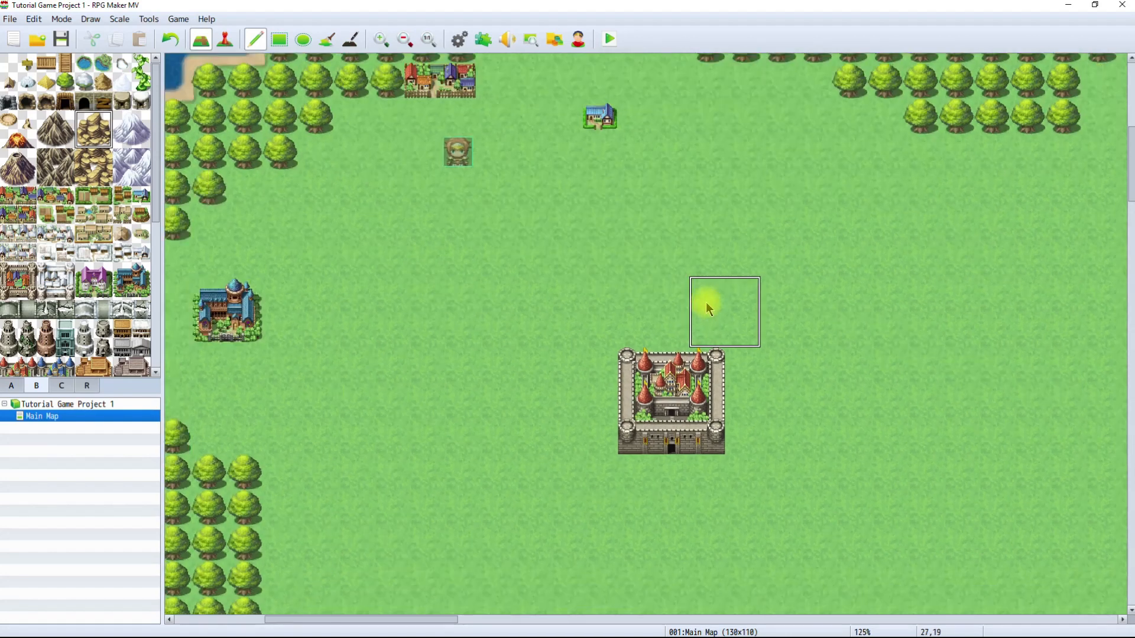
{"action": "scroll", "coordinate": [706, 303], "scroll_direction": "down", "scroll_amount": 2, "text": "ctrl"}
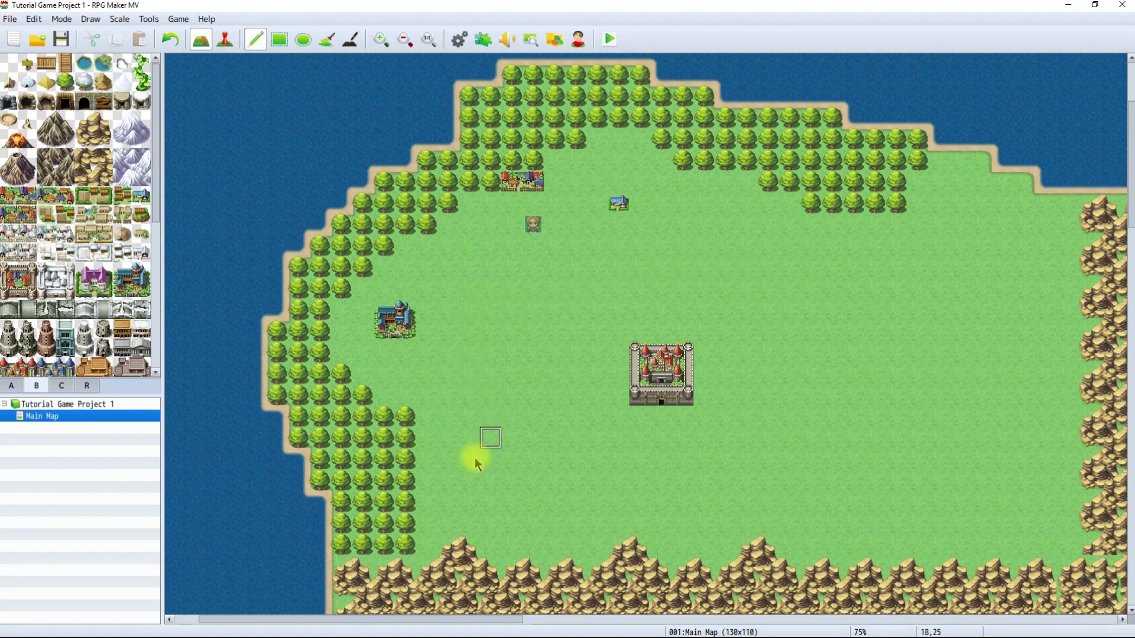
Extend the western forest's southeastern edge to the mountain ridge with eight single trees, stepping diagonally from tile 15,27 to 18,30.
{"action": "left_click", "coordinate": [428, 503]}
{"action": "left_click", "coordinate": [432, 524]}
{"action": "left_click", "coordinate": [448, 525]}
{"action": "left_click", "coordinate": [430, 539]}
{"action": "left_click", "coordinate": [422, 480]}
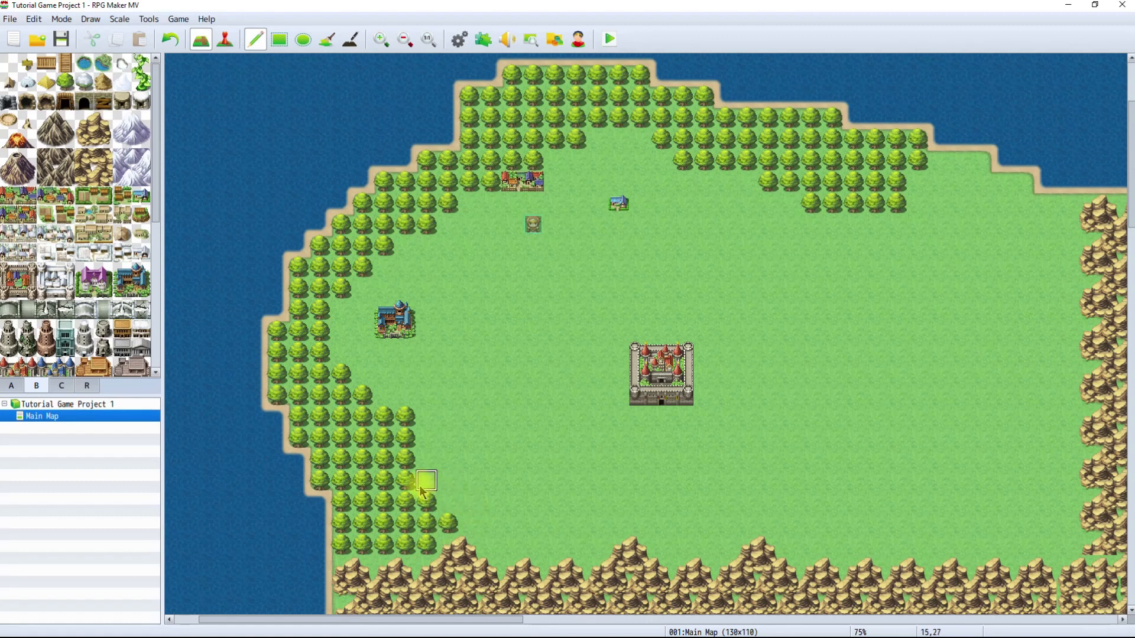
{"action": "left_click", "coordinate": [450, 503]}
{"action": "left_click", "coordinate": [470, 522]}
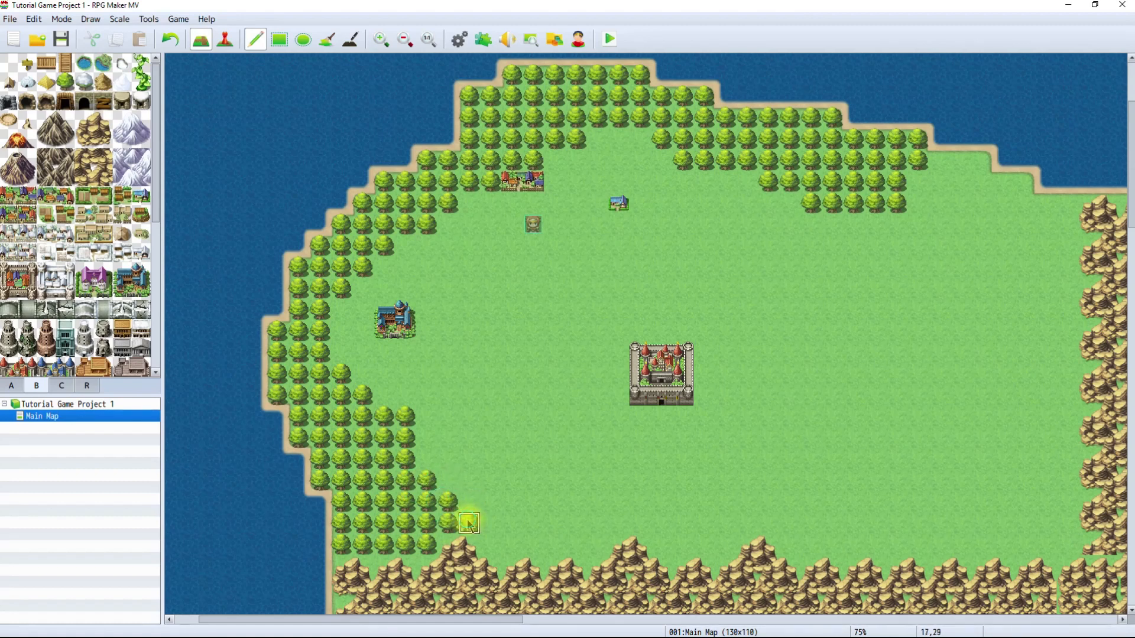
{"action": "left_click", "coordinate": [490, 544]}
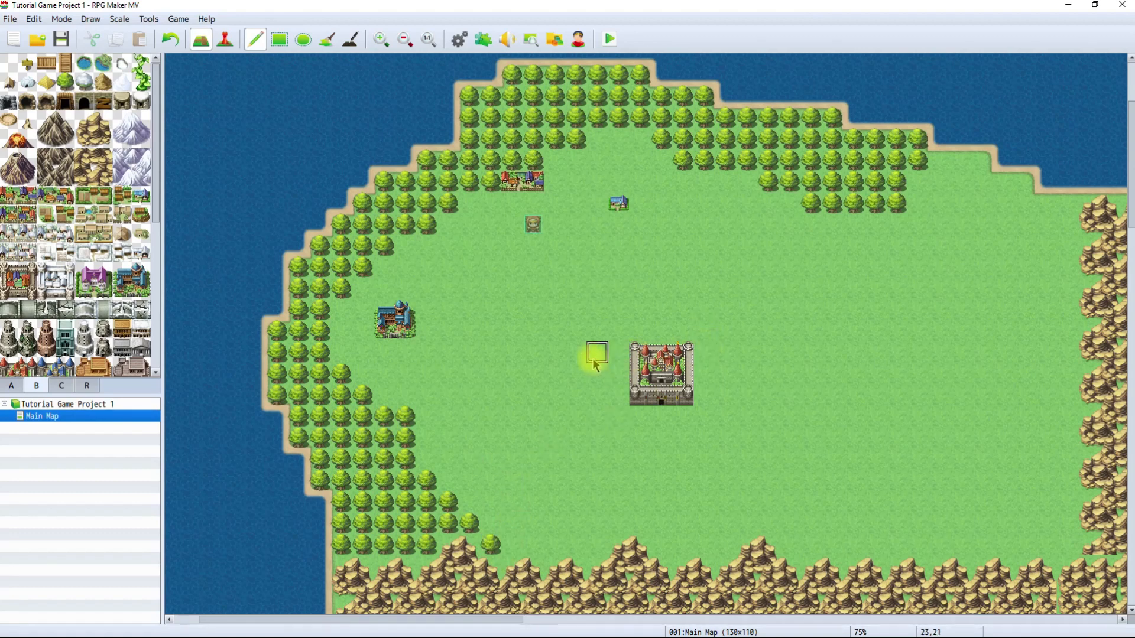
Remove the walled castle and place it again three tiles east and one tile north, with its northwest corner at tile 28,20.
{"action": "mouse_move", "coordinate": [597, 355]}
{"action": "left_mouse_down"}
{"action": "mouse_move", "coordinate": [683, 355]}
{"action": "mouse_move", "coordinate": [654, 375]}
{"action": "mouse_move", "coordinate": [706, 395]}
{"action": "mouse_move", "coordinate": [611, 398]}
{"action": "mouse_move", "coordinate": [654, 388]}
{"action": "mouse_move", "coordinate": [509, 373]}
{"action": "left_mouse_up"}
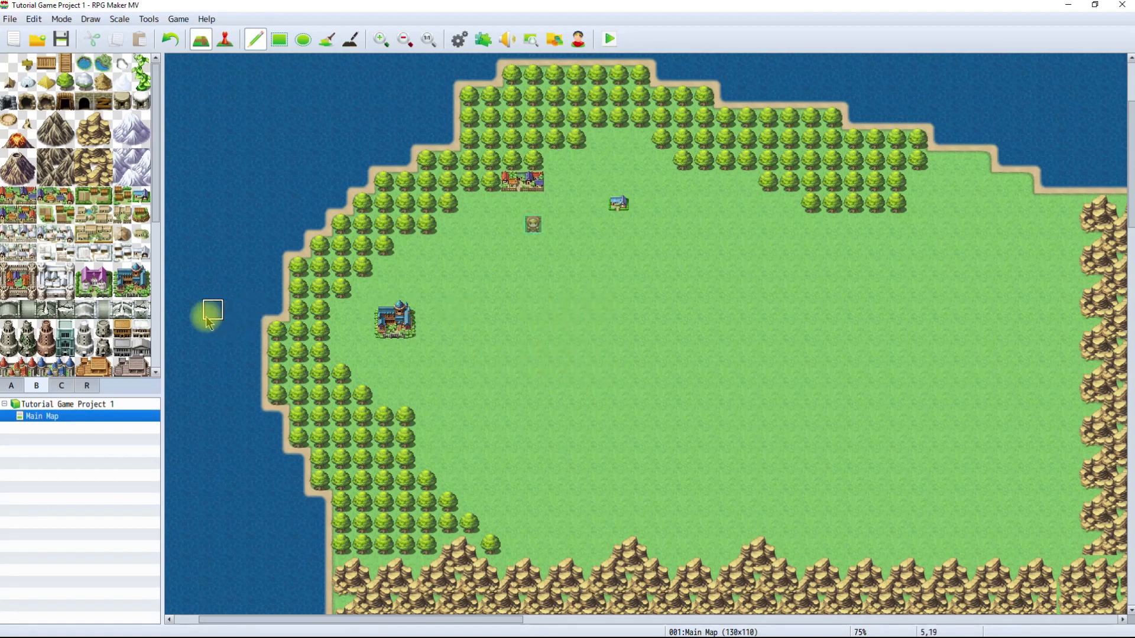
{"action": "scroll", "coordinate": [105, 295], "scroll_direction": "down", "scroll_amount": 2}
{"action": "scroll", "coordinate": [106, 295], "scroll_direction": "down", "scroll_amount": 2}
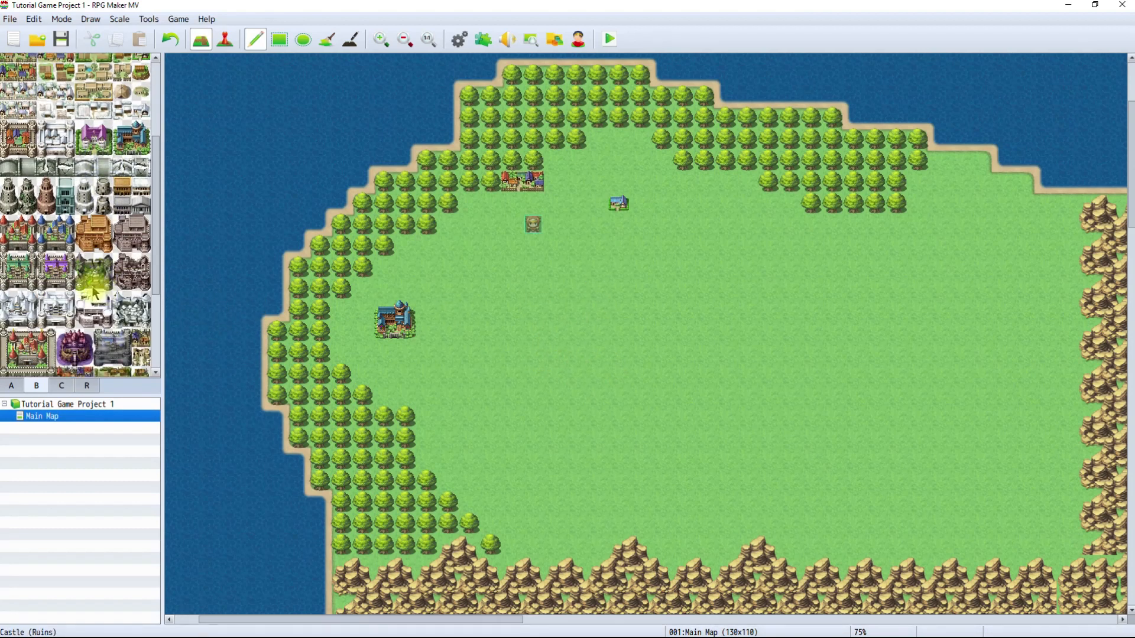
{"action": "scroll", "coordinate": [100, 293], "scroll_direction": "down", "scroll_amount": 2}
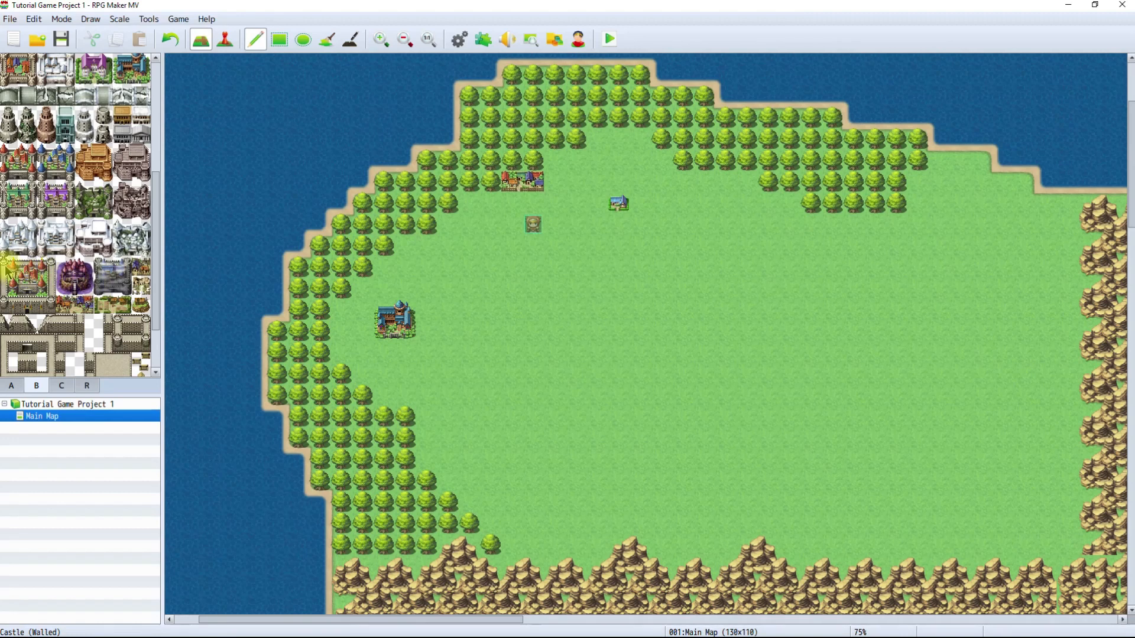
{"action": "left_click_drag", "start_coordinate": [9, 265], "coordinate": [50, 312]}
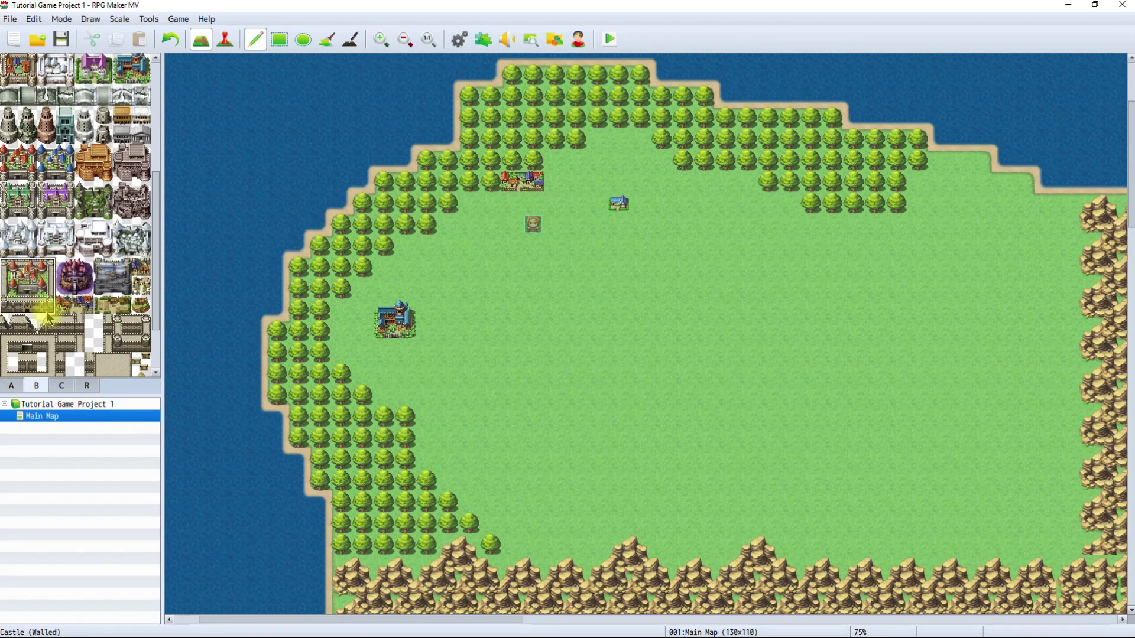
{"action": "left_click", "coordinate": [712, 330]}
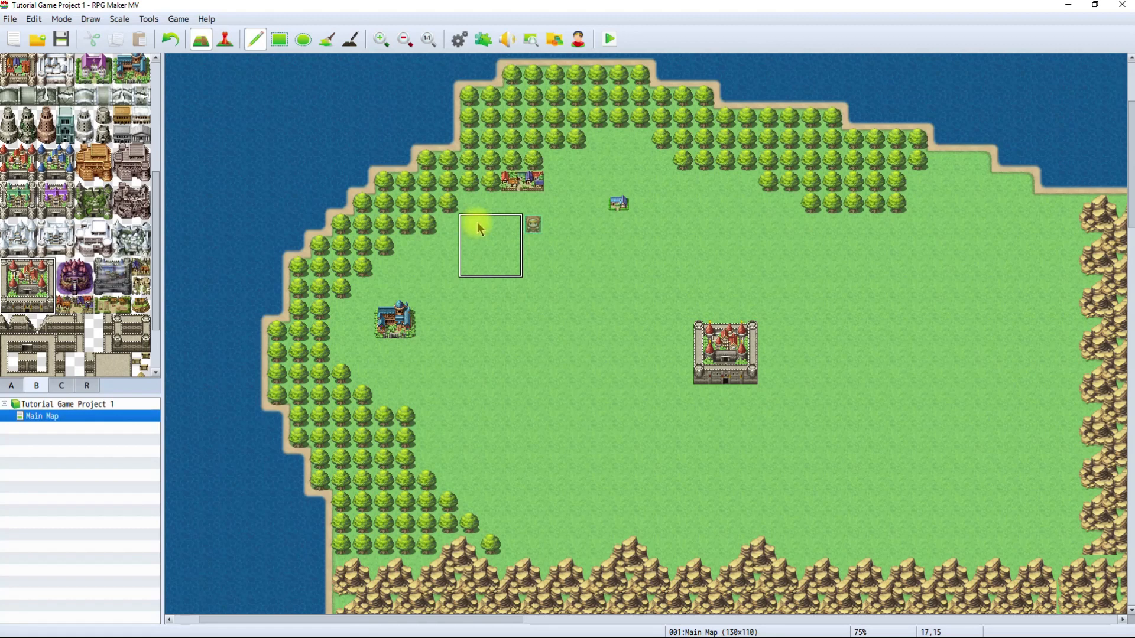
Draw a narrow grass peninsula, about two tiles wide, northward from the northeastern coast and hook its tip to the east.
{"action": "scroll", "coordinate": [101, 239], "scroll_direction": "up", "scroll_amount": 4}
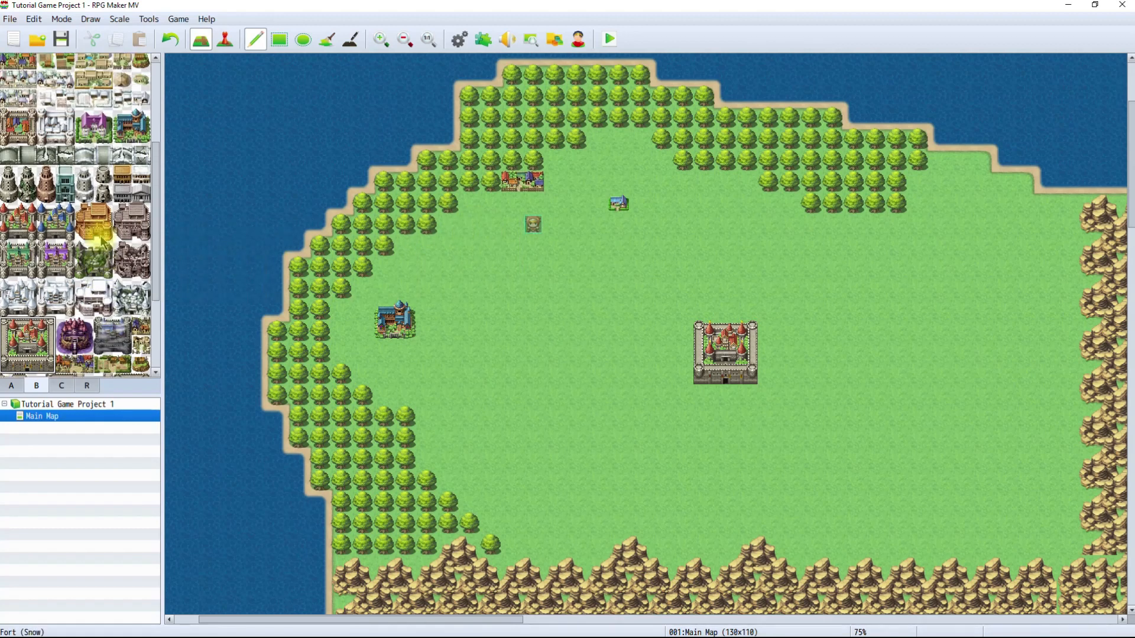
{"action": "scroll", "coordinate": [102, 240], "scroll_direction": "up", "scroll_amount": 3}
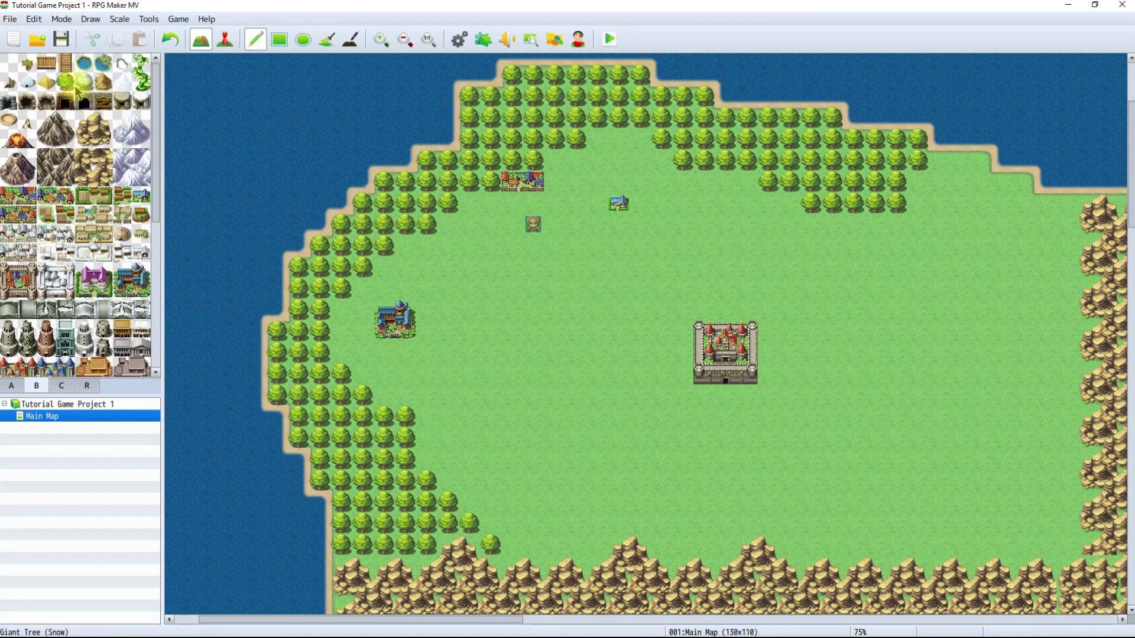
{"action": "left_click", "coordinate": [66, 83]}
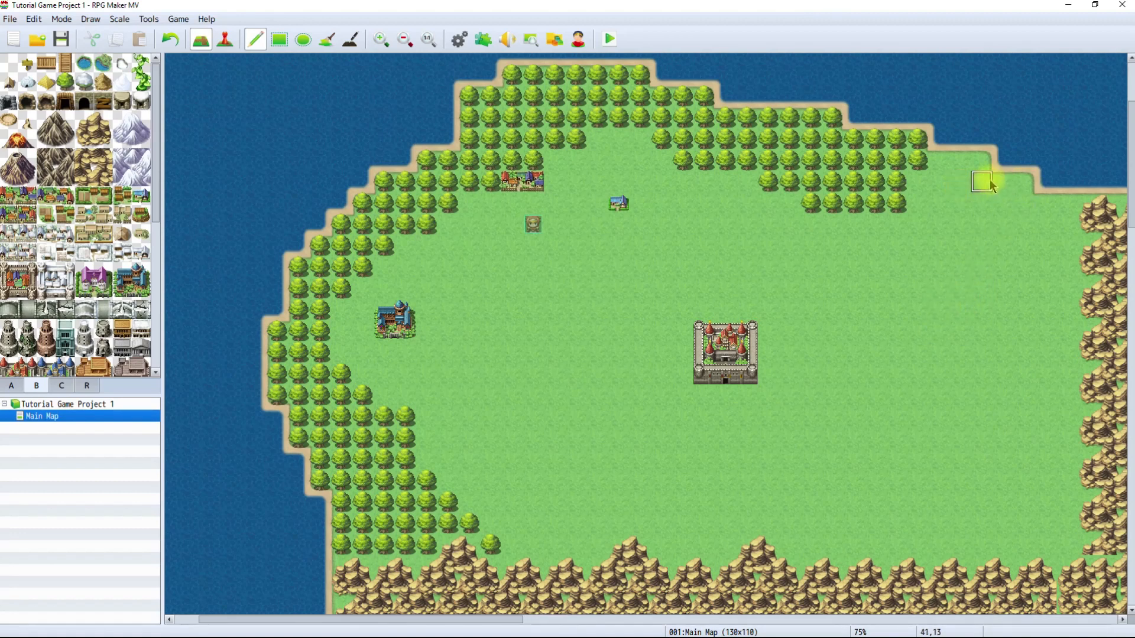
{"action": "mouse_move", "coordinate": [1018, 158]}
{"action": "left_mouse_down"}
{"action": "mouse_move", "coordinate": [998, 151]}
{"action": "mouse_move", "coordinate": [1018, 148]}
{"action": "mouse_move", "coordinate": [995, 94]}
{"action": "mouse_move", "coordinate": [1019, 101]}
{"action": "mouse_move", "coordinate": [1024, 120]}
{"action": "left_mouse_up"}
{"action": "scroll", "coordinate": [1024, 120], "scroll_direction": "up", "scroll_amount": 2}
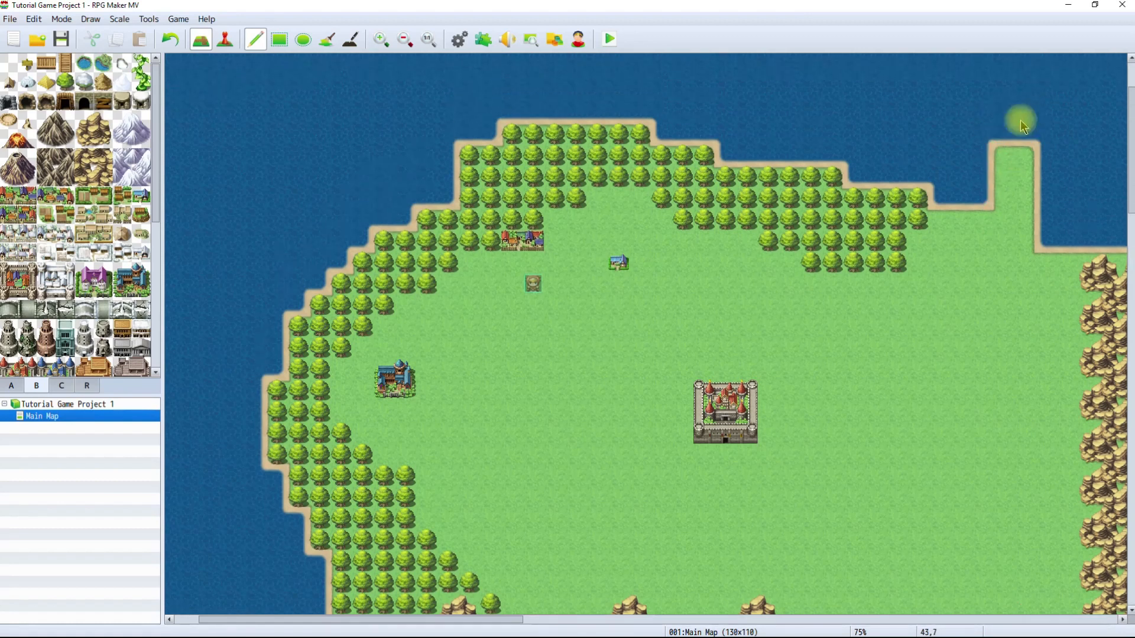
{"action": "mouse_move", "coordinate": [1033, 201]}
{"action": "left_mouse_down"}
{"action": "mouse_move", "coordinate": [1046, 197]}
{"action": "mouse_move", "coordinate": [1055, 223]}
{"action": "left_mouse_up"}
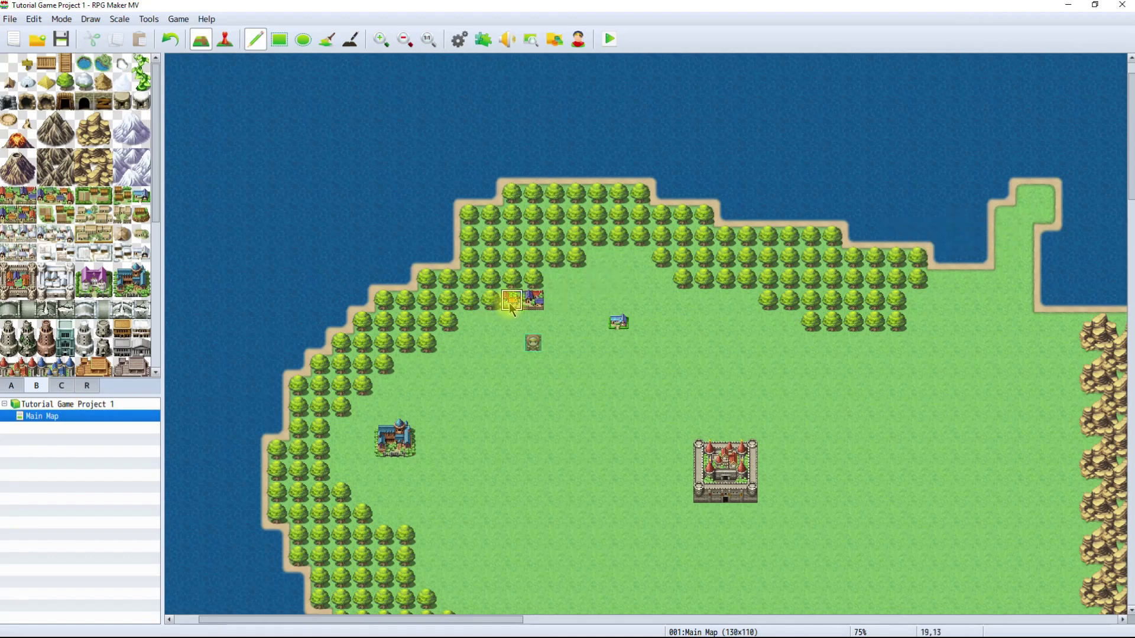
Place a Tower C, two tiles high, on the eastern tip of the new peninsula.
{"action": "scroll", "coordinate": [89, 289], "scroll_direction": "down", "scroll_amount": 1}
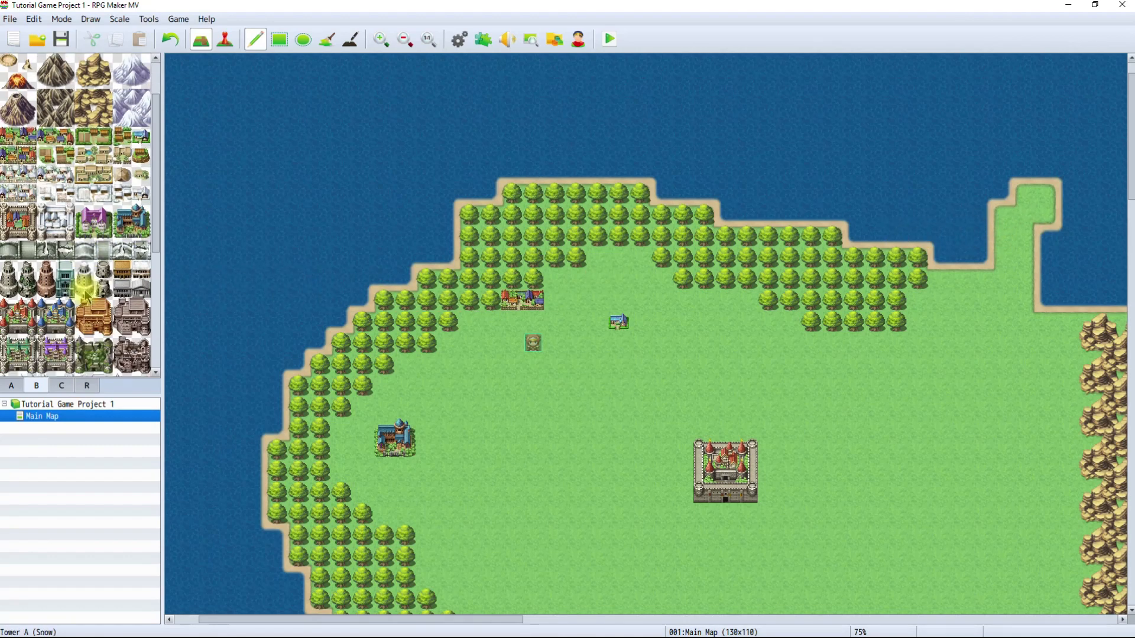
{"action": "left_click_drag", "start_coordinate": [66, 270], "coordinate": [67, 292]}
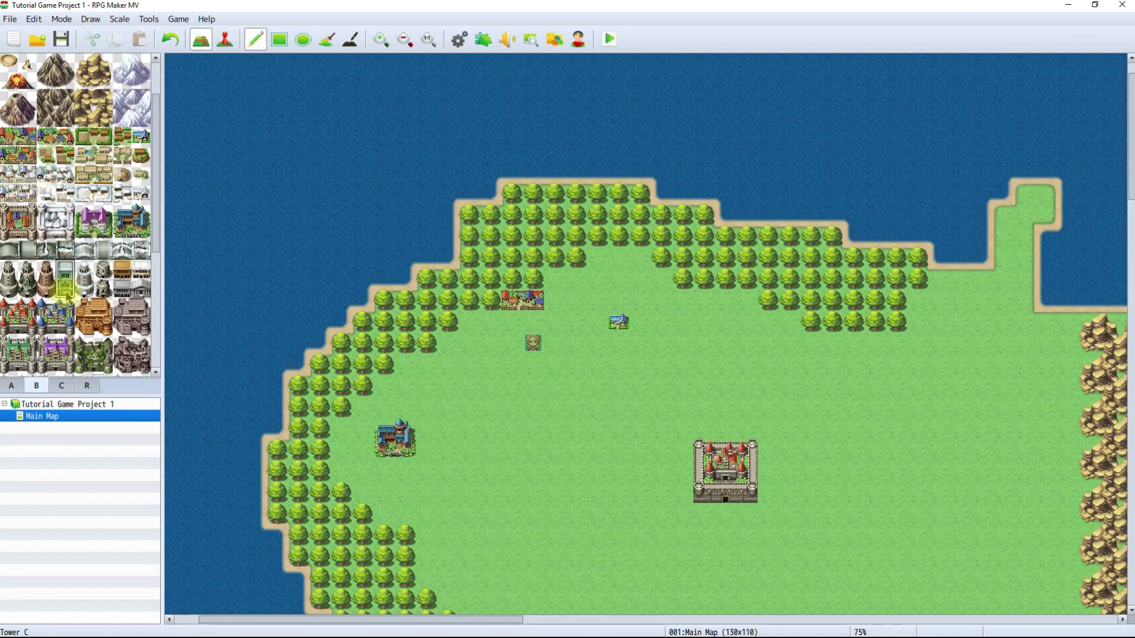
{"action": "left_click", "coordinate": [1045, 184]}
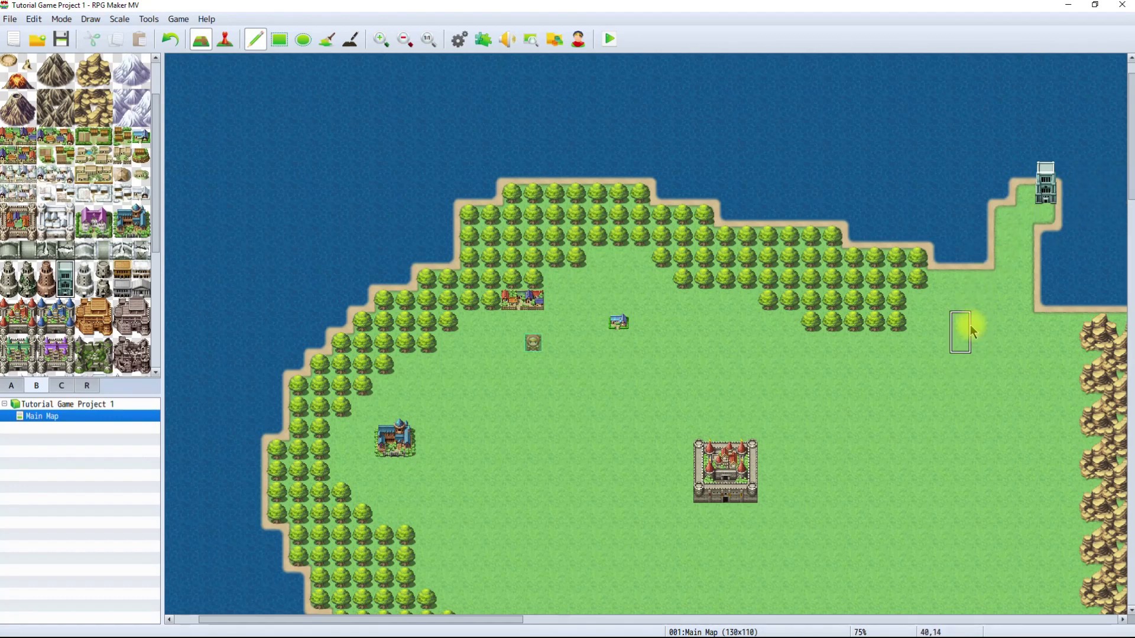
Extend the northern forest east towards the peninsula's base and thicken it southward with tapering rows of single trees.
{"action": "scroll", "coordinate": [104, 195], "scroll_direction": "up", "scroll_amount": 1}
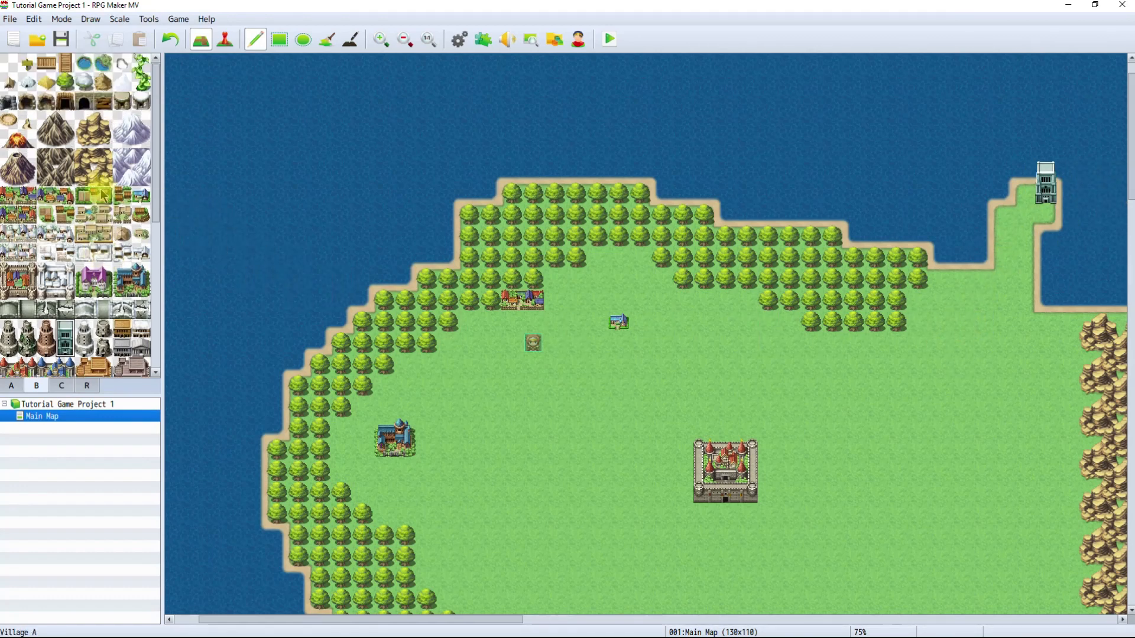
{"action": "left_click", "coordinate": [65, 82]}
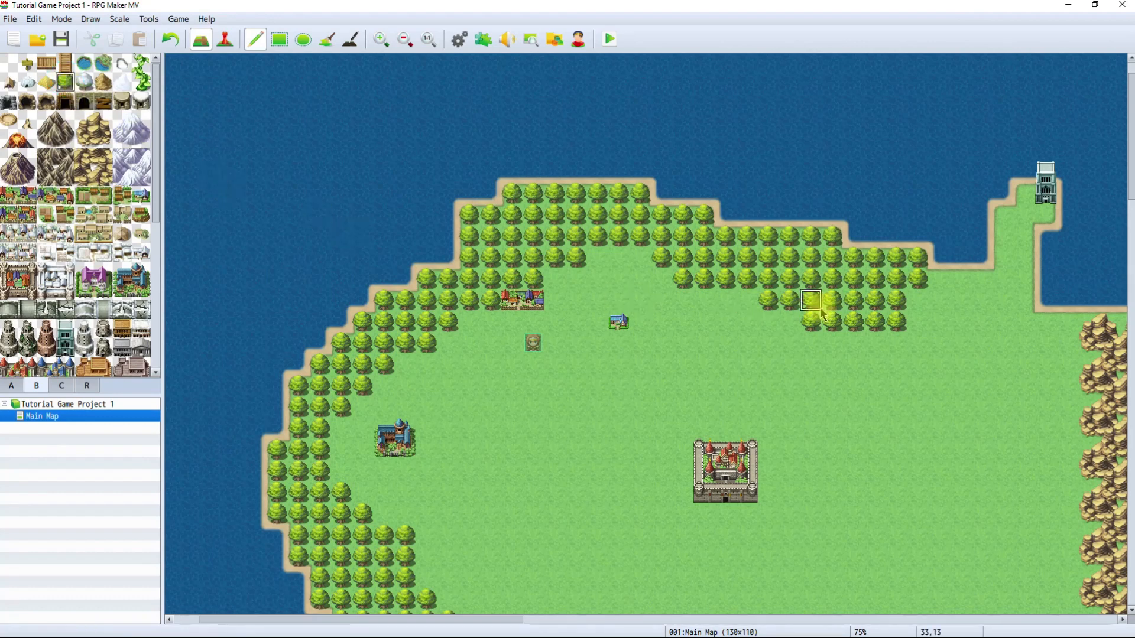
{"action": "mouse_move", "coordinate": [946, 289]}
{"action": "left_mouse_down"}
{"action": "mouse_move", "coordinate": [988, 284]}
{"action": "mouse_move", "coordinate": [939, 326]}
{"action": "mouse_move", "coordinate": [931, 299]}
{"action": "mouse_move", "coordinate": [910, 310]}
{"action": "mouse_move", "coordinate": [892, 357]}
{"action": "mouse_move", "coordinate": [831, 355]}
{"action": "mouse_move", "coordinate": [864, 340]}
{"action": "mouse_move", "coordinate": [861, 352]}
{"action": "left_mouse_up"}
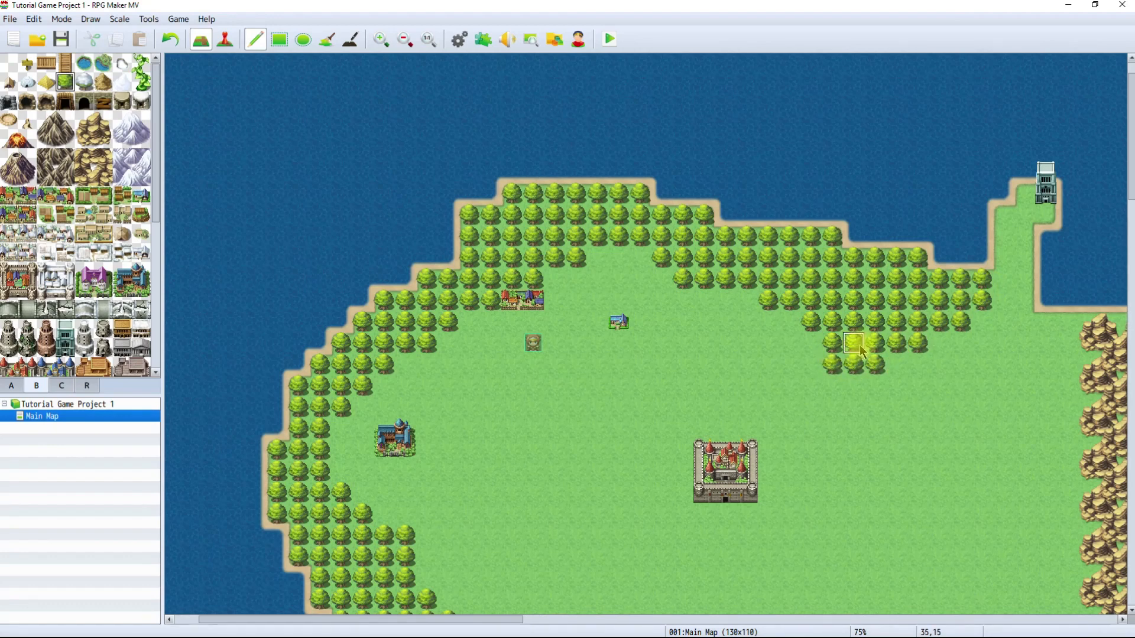
Plant a tree cluster south of the peninsula beside the vertical mountain band and continue a tree column down to the ridge.
{"action": "mouse_move", "coordinate": [1050, 334]}
{"action": "left_mouse_down"}
{"action": "mouse_move", "coordinate": [1068, 341]}
{"action": "mouse_move", "coordinate": [1068, 406]}
{"action": "mouse_move", "coordinate": [1044, 371]}
{"action": "mouse_move", "coordinate": [987, 410]}
{"action": "mouse_move", "coordinate": [1031, 390]}
{"action": "mouse_move", "coordinate": [1006, 412]}
{"action": "left_mouse_up"}
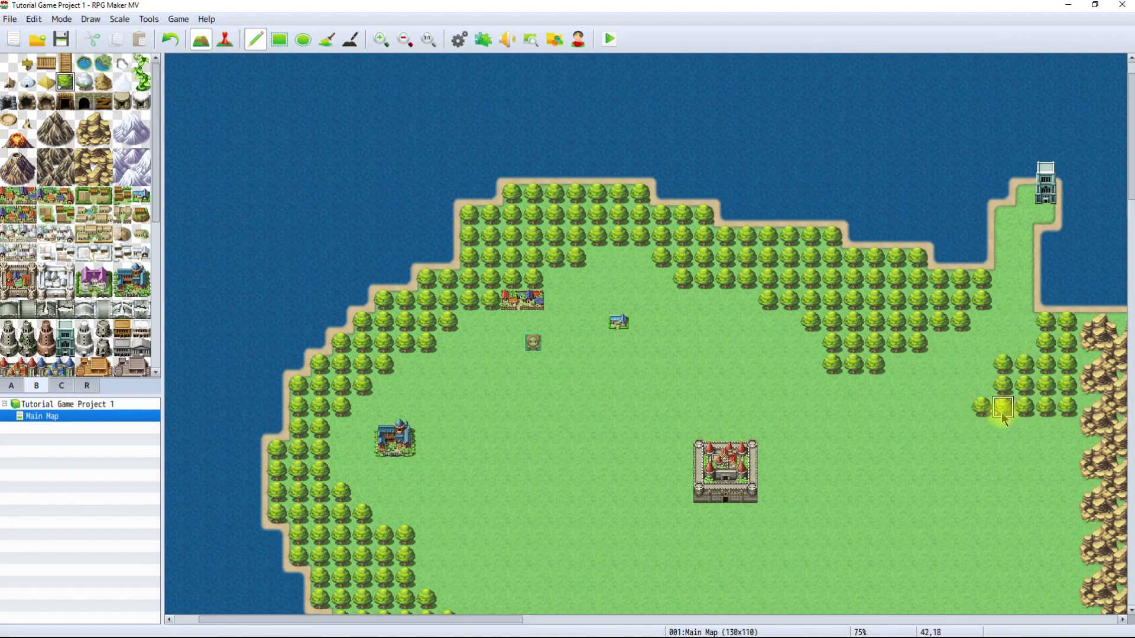
{"action": "scroll", "coordinate": [1040, 396], "scroll_direction": "down", "scroll_amount": 4}
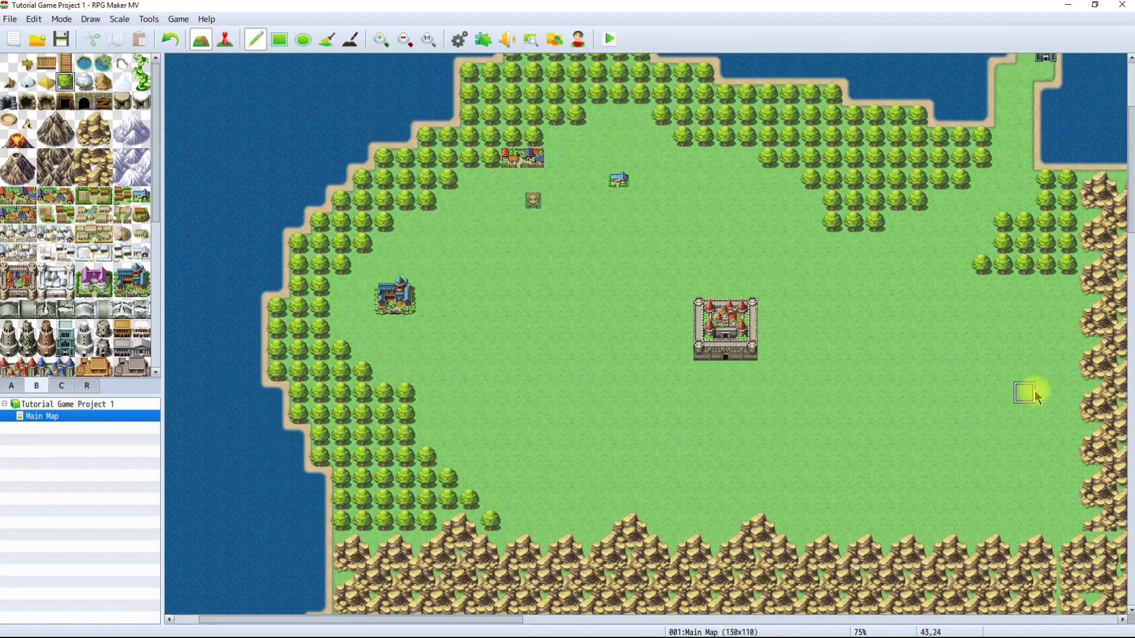
{"action": "left_click_drag", "start_coordinate": [1067, 289], "coordinate": [1069, 519]}
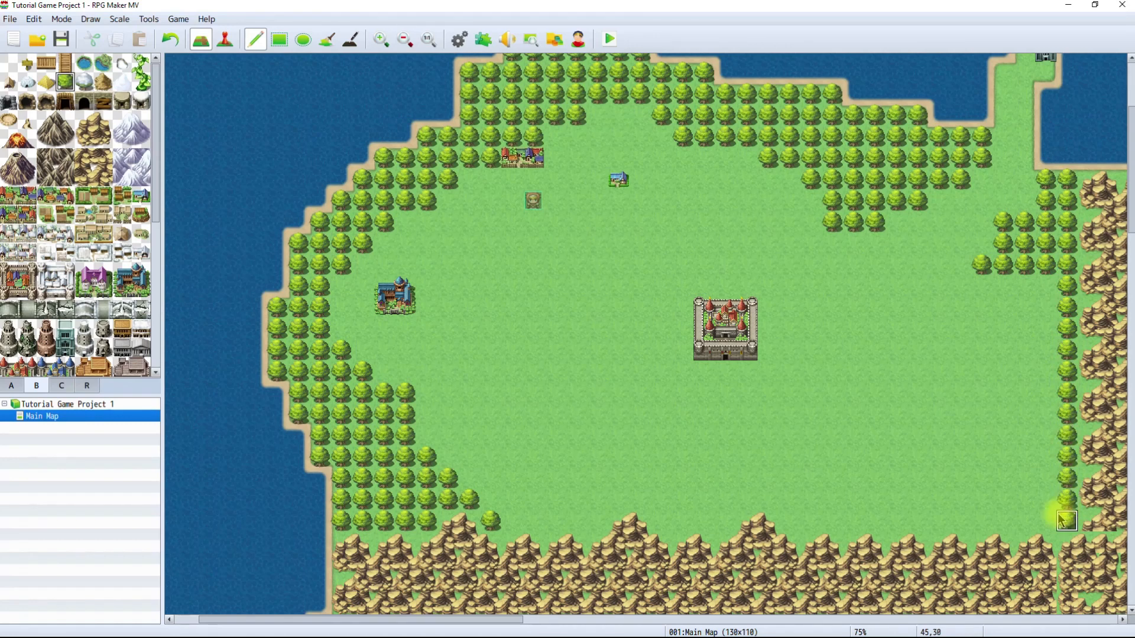
Fill the ridge's northern edge with an uneven tree band about three rows deep, joining the western forest to a thickened eastern tree line.
{"action": "mouse_move", "coordinate": [1061, 521]}
{"action": "left_mouse_down"}
{"action": "mouse_move", "coordinate": [940, 520]}
{"action": "mouse_move", "coordinate": [1024, 478]}
{"action": "mouse_move", "coordinate": [1012, 499]}
{"action": "mouse_move", "coordinate": [1036, 452]}
{"action": "mouse_move", "coordinate": [1046, 266]}
{"action": "mouse_move", "coordinate": [1027, 405]}
{"action": "mouse_move", "coordinate": [977, 469]}
{"action": "mouse_move", "coordinate": [892, 488]}
{"action": "mouse_move", "coordinate": [692, 461]}
{"action": "mouse_move", "coordinate": [466, 495]}
{"action": "mouse_move", "coordinate": [551, 460]}
{"action": "mouse_move", "coordinate": [576, 478]}
{"action": "mouse_move", "coordinate": [534, 500]}
{"action": "mouse_move", "coordinate": [981, 504]}
{"action": "mouse_move", "coordinate": [853, 478]}
{"action": "mouse_move", "coordinate": [851, 458]}
{"action": "mouse_move", "coordinate": [897, 431]}
{"action": "mouse_move", "coordinate": [831, 436]}
{"action": "mouse_move", "coordinate": [894, 409]}
{"action": "mouse_move", "coordinate": [917, 430]}
{"action": "mouse_move", "coordinate": [874, 436]}
{"action": "left_mouse_up"}
{"action": "right_click", "coordinate": [858, 394]}
{"action": "left_click", "coordinate": [833, 412]}
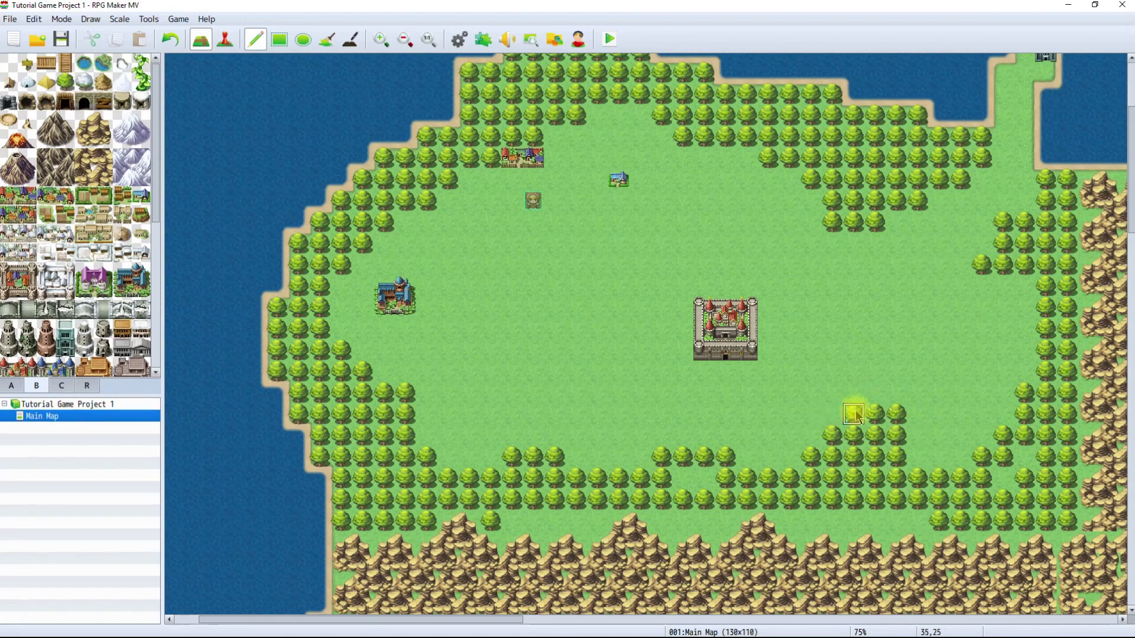
{"action": "left_click", "coordinate": [895, 410]}
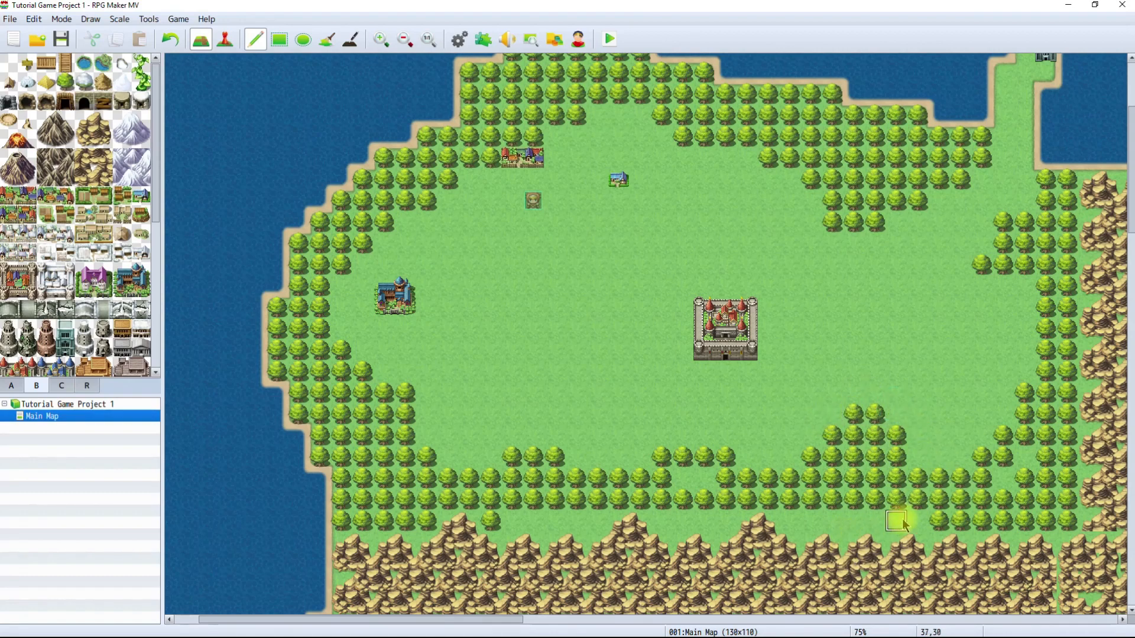
{"action": "mouse_move", "coordinate": [903, 523]}
{"action": "left_mouse_down"}
{"action": "mouse_move", "coordinate": [901, 505]}
{"action": "mouse_move", "coordinate": [931, 515]}
{"action": "mouse_move", "coordinate": [798, 525]}
{"action": "left_mouse_up"}
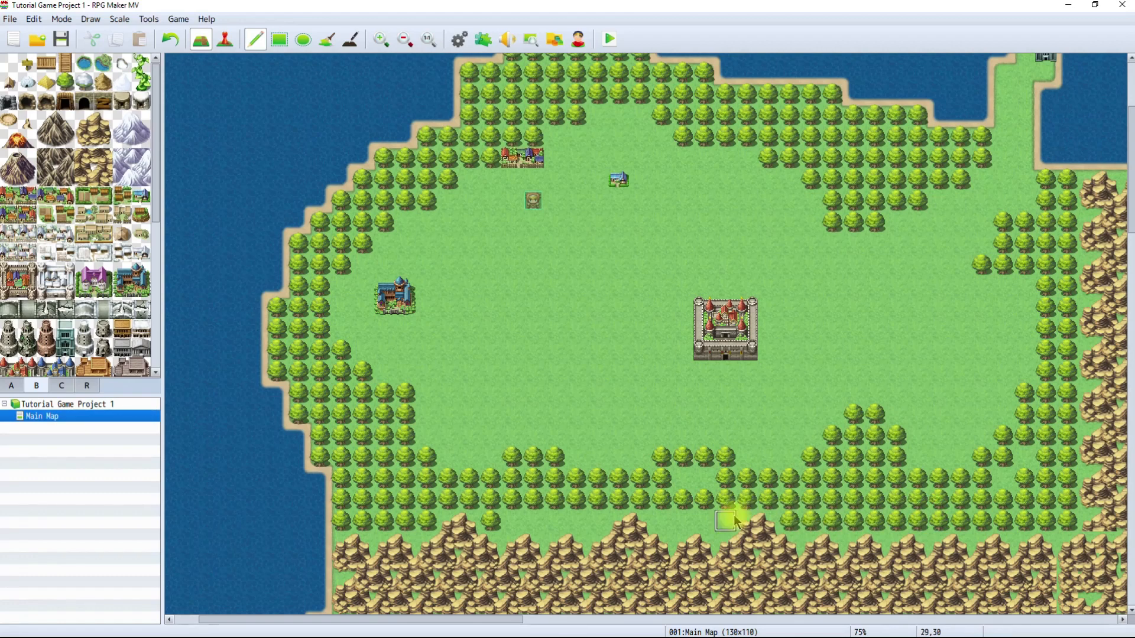
{"action": "mouse_move", "coordinate": [729, 522]}
{"action": "left_mouse_down"}
{"action": "mouse_move", "coordinate": [519, 515]}
{"action": "mouse_move", "coordinate": [702, 486]}
{"action": "left_mouse_up"}
Place a small wooden building on the grass southwest of the castle at tile 19,23.
{"action": "scroll", "coordinate": [709, 489], "scroll_direction": "up", "scroll_amount": 2}
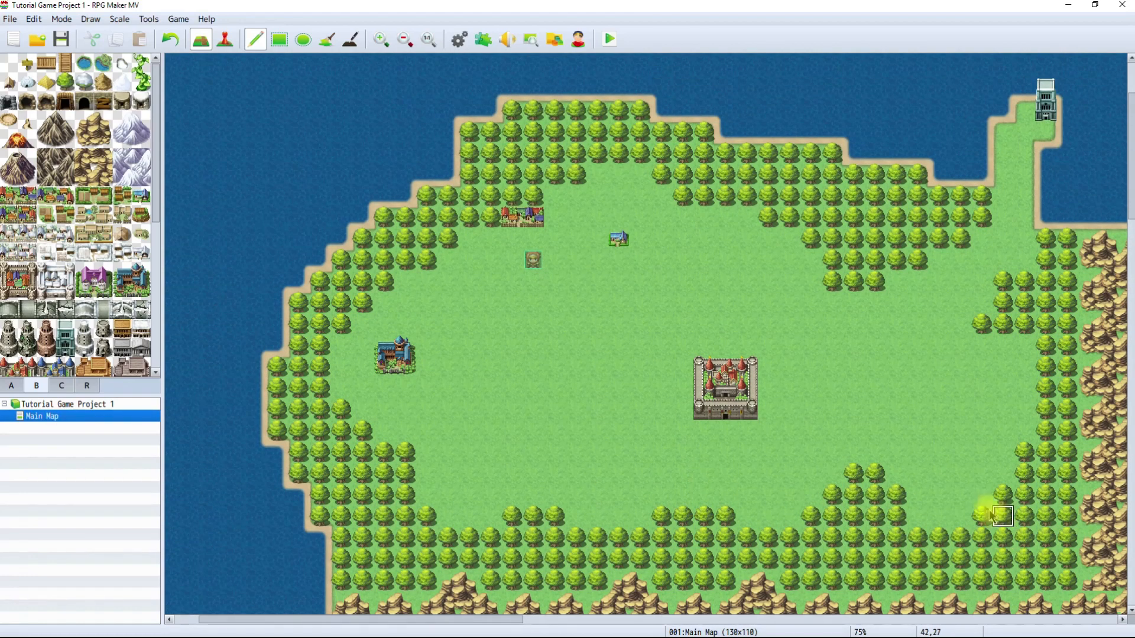
{"action": "scroll", "coordinate": [965, 512], "scroll_direction": "up", "scroll_amount": 4}
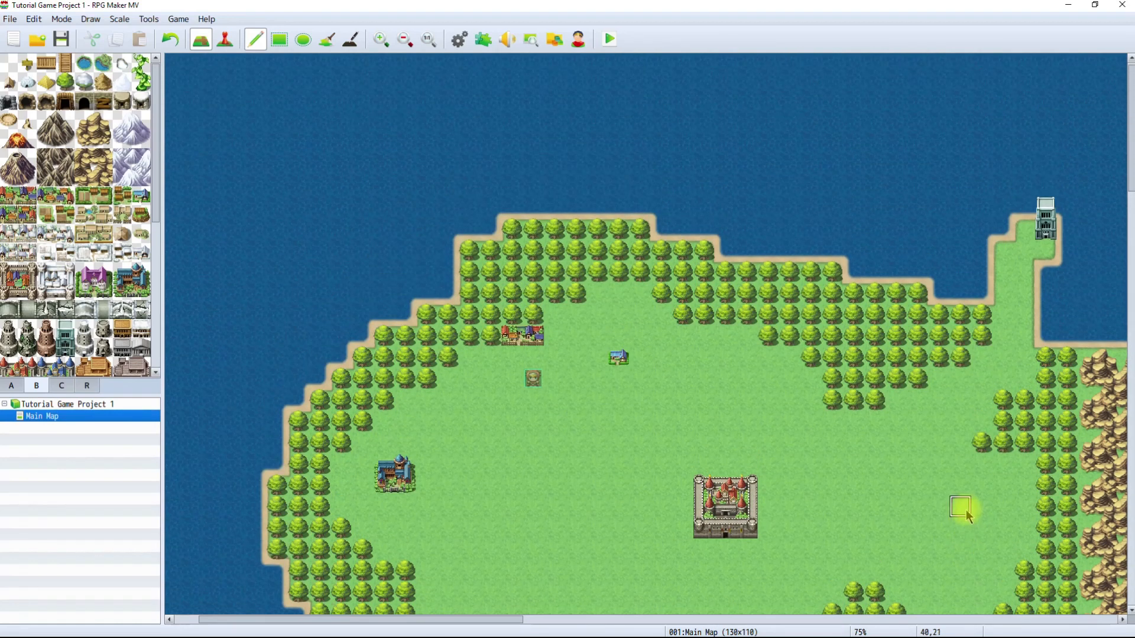
{"action": "scroll", "coordinate": [966, 512], "scroll_direction": "down", "scroll_amount": 2}
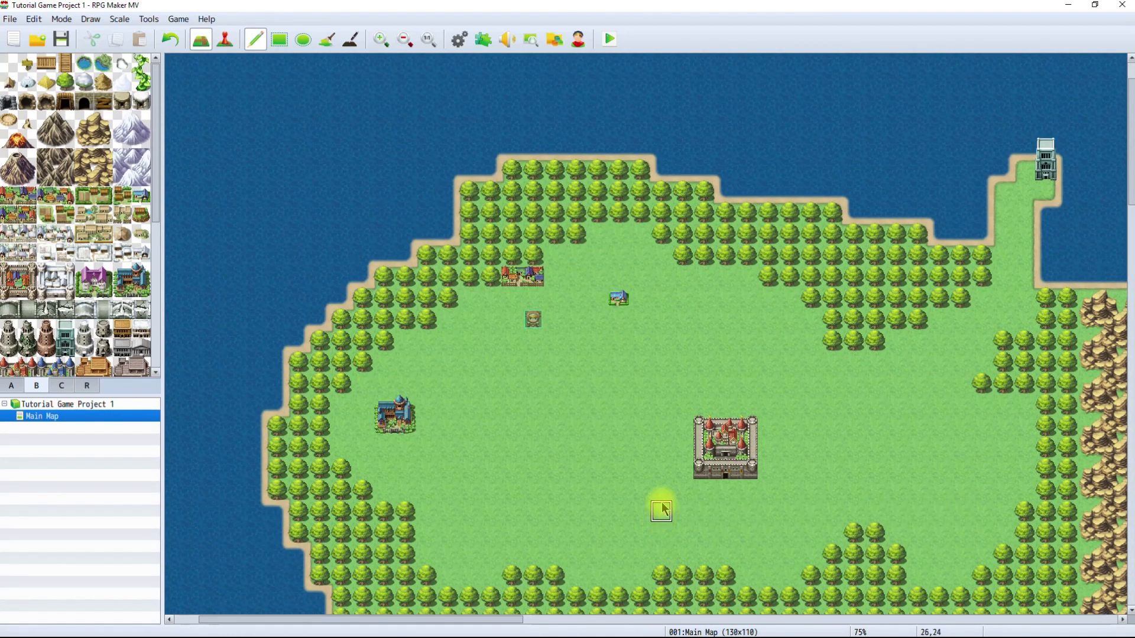
{"action": "scroll", "coordinate": [70, 305], "scroll_direction": "down", "scroll_amount": 2}
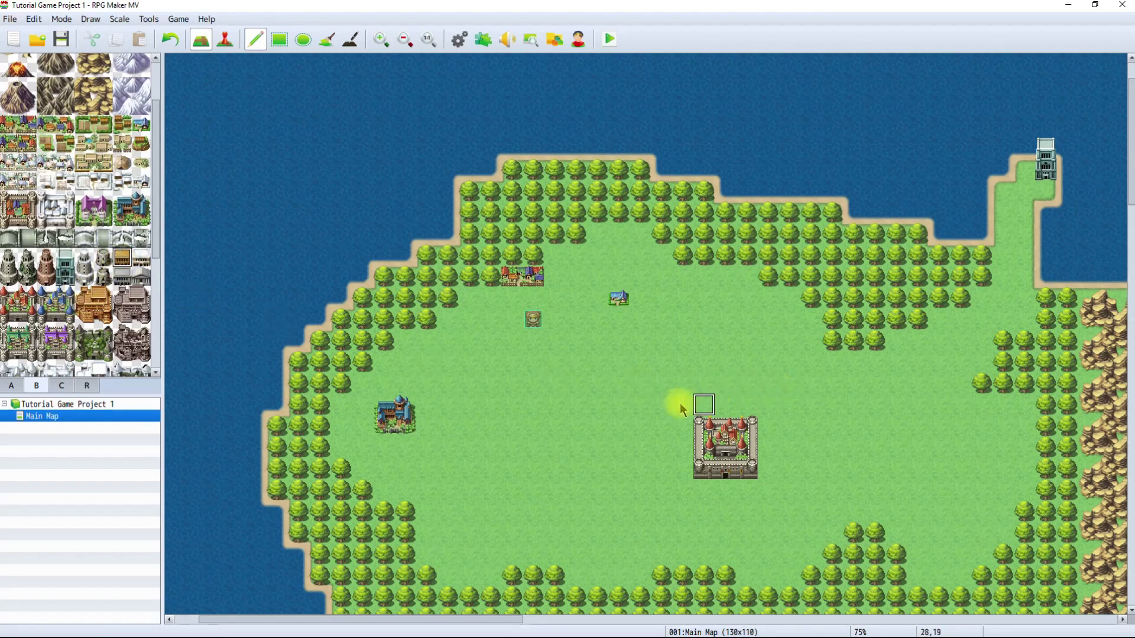
{"action": "left_click", "coordinate": [514, 498]}
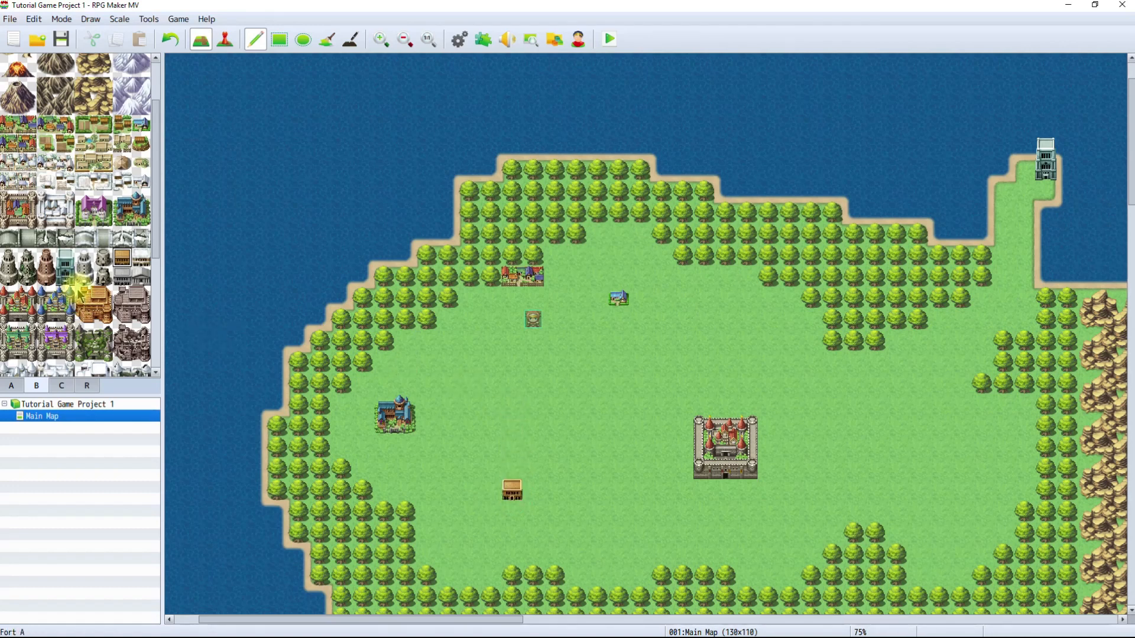
Place the 2×2 Fort (Ruins) east of the castle near the eastern forest, with its northwest corner at tile 40,22.
{"action": "scroll", "coordinate": [80, 289], "scroll_direction": "down", "scroll_amount": 2}
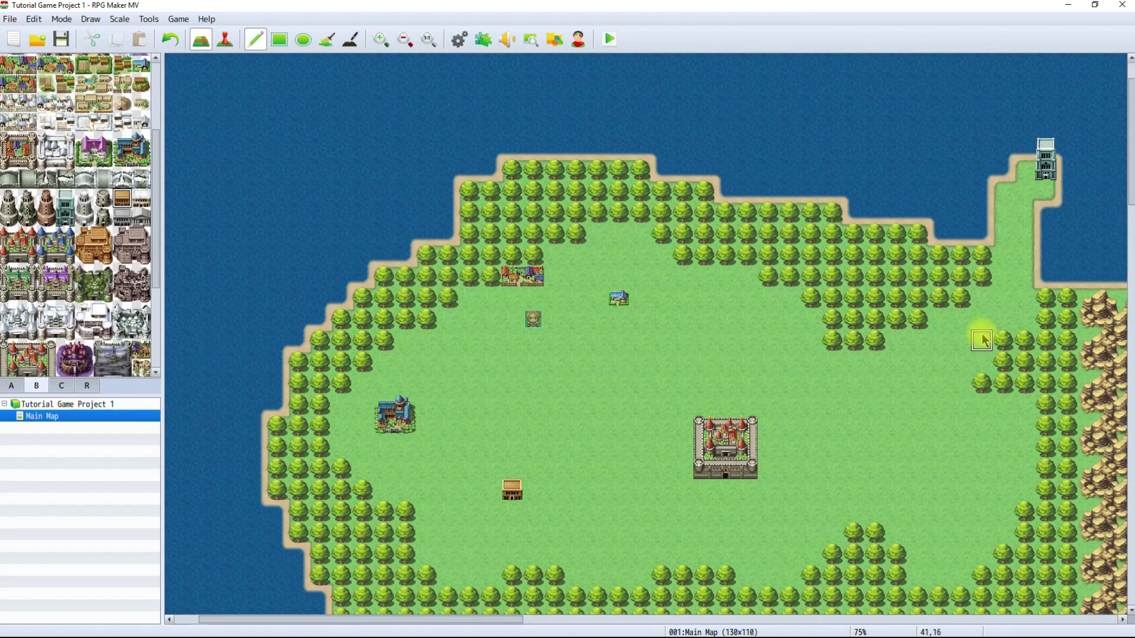
{"action": "scroll", "coordinate": [982, 340], "scroll_direction": "down", "scroll_amount": 2}
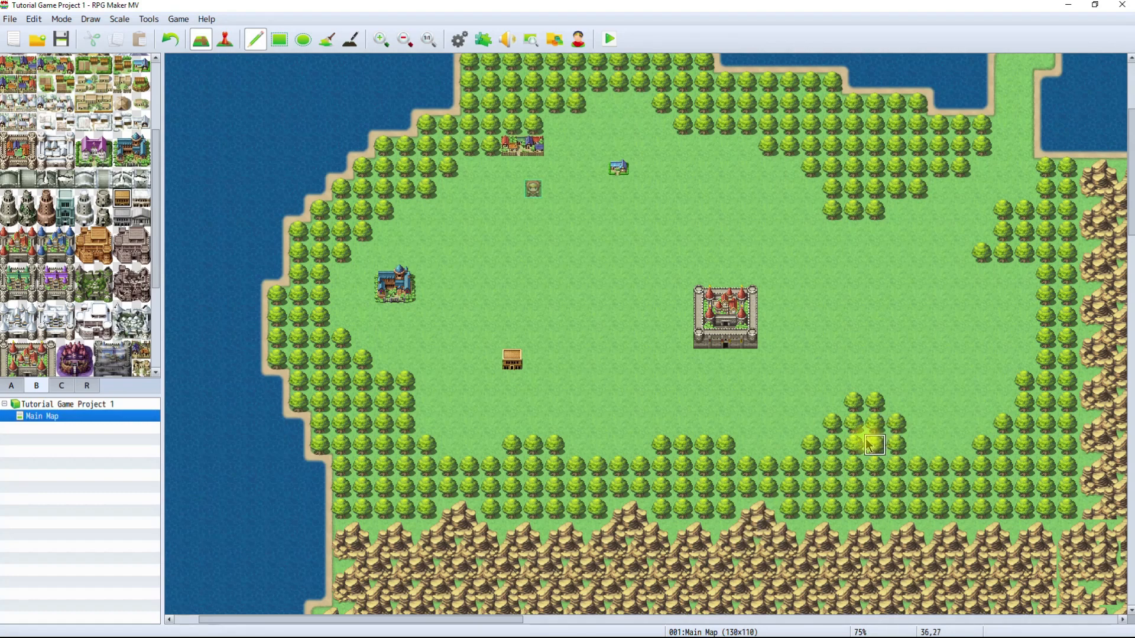
{"action": "scroll", "coordinate": [869, 444], "scroll_direction": "down", "scroll_amount": 1}
{"action": "scroll", "coordinate": [867, 444], "scroll_direction": "down", "scroll_amount": 1}
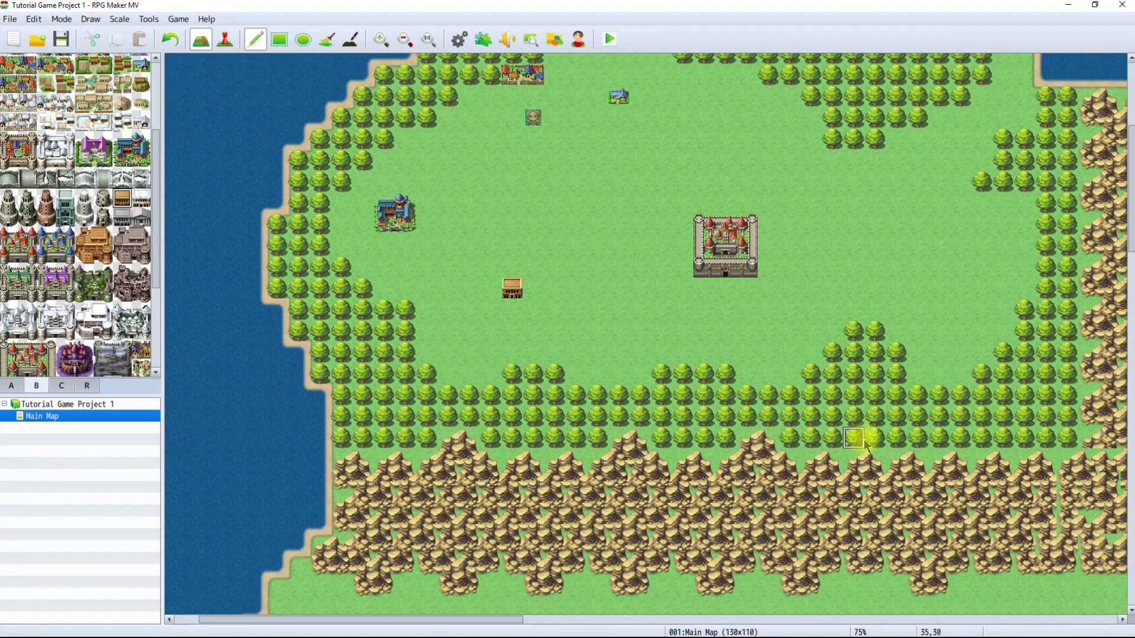
{"action": "scroll", "coordinate": [83, 314], "scroll_direction": "up", "scroll_amount": 3}
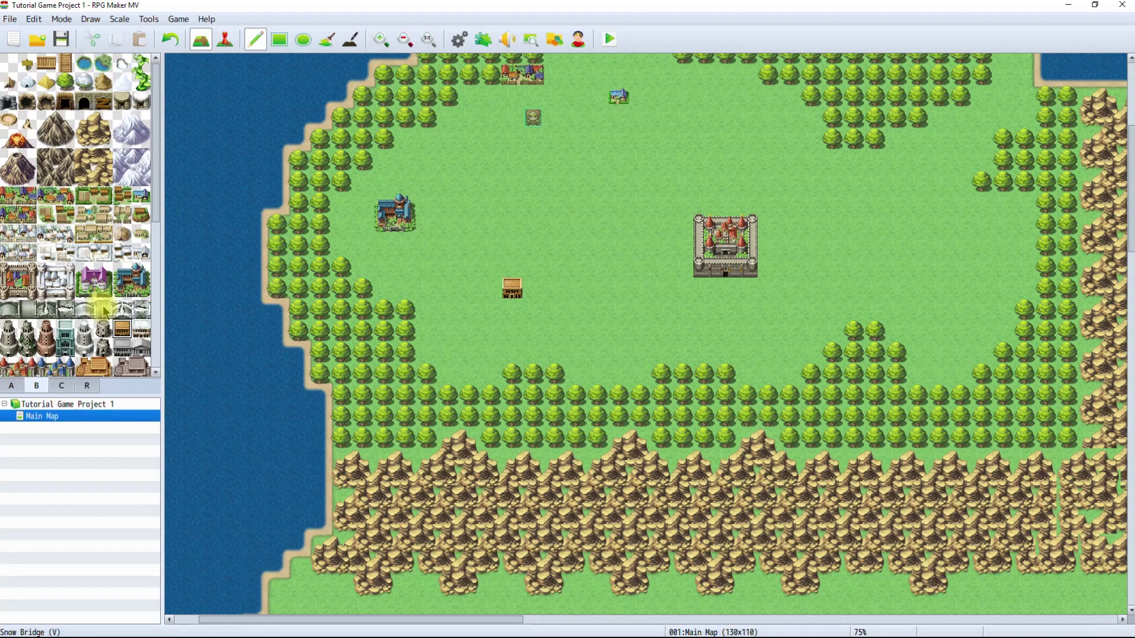
{"action": "scroll", "coordinate": [576, 325], "scroll_direction": "up", "scroll_amount": 3}
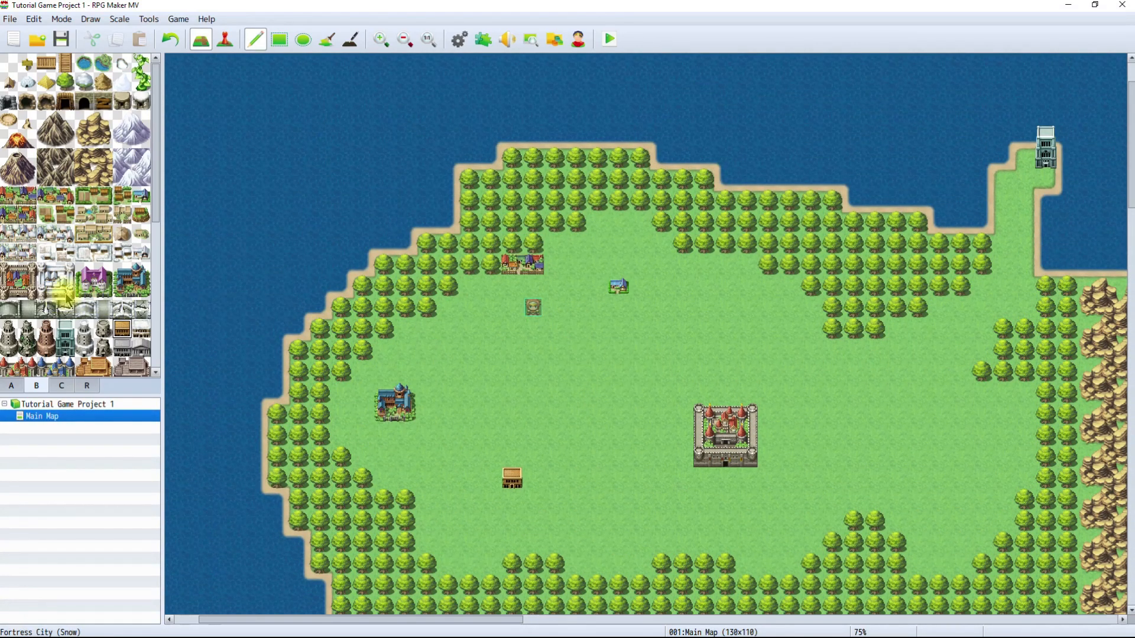
{"action": "scroll", "coordinate": [59, 298], "scroll_direction": "down", "scroll_amount": 5}
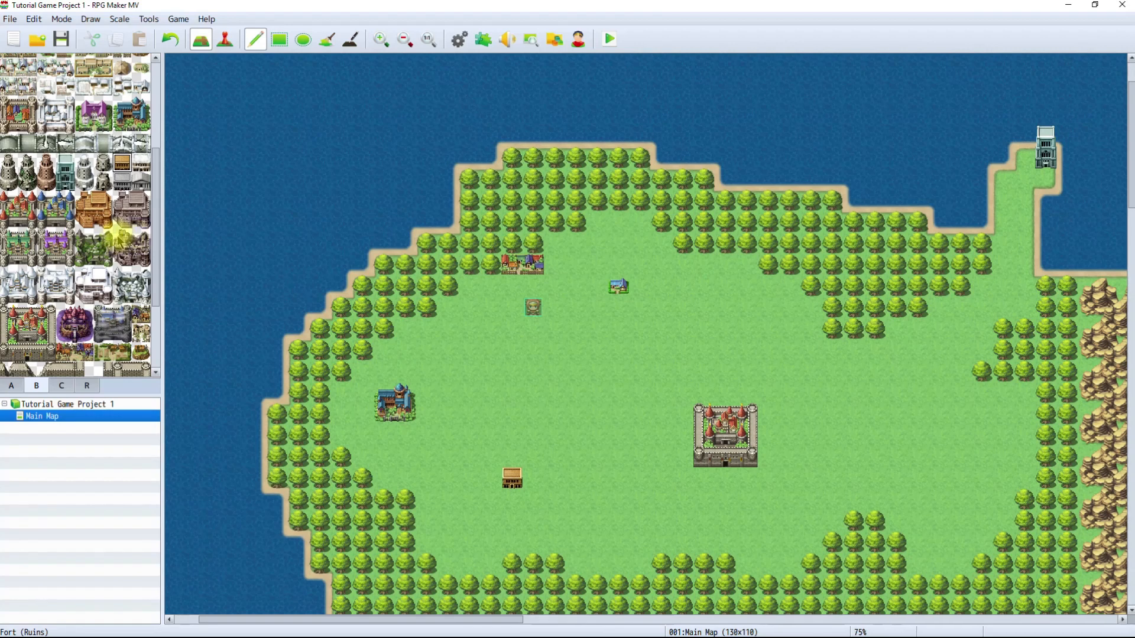
{"action": "left_click_drag", "start_coordinate": [119, 238], "coordinate": [146, 263]}
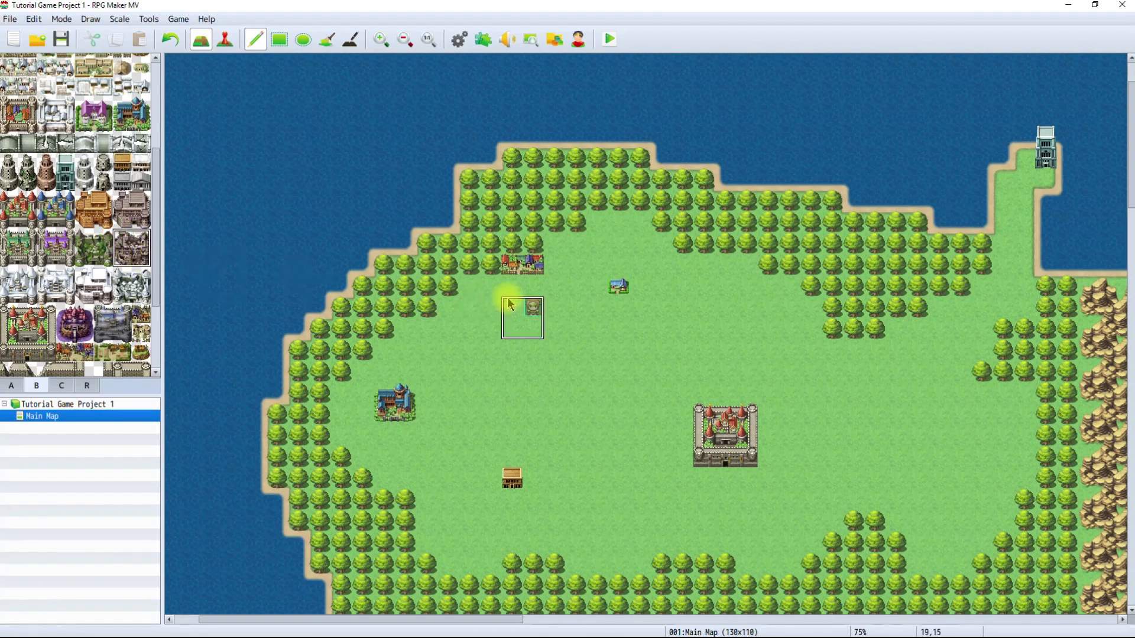
{"action": "left_click", "coordinate": [961, 467]}
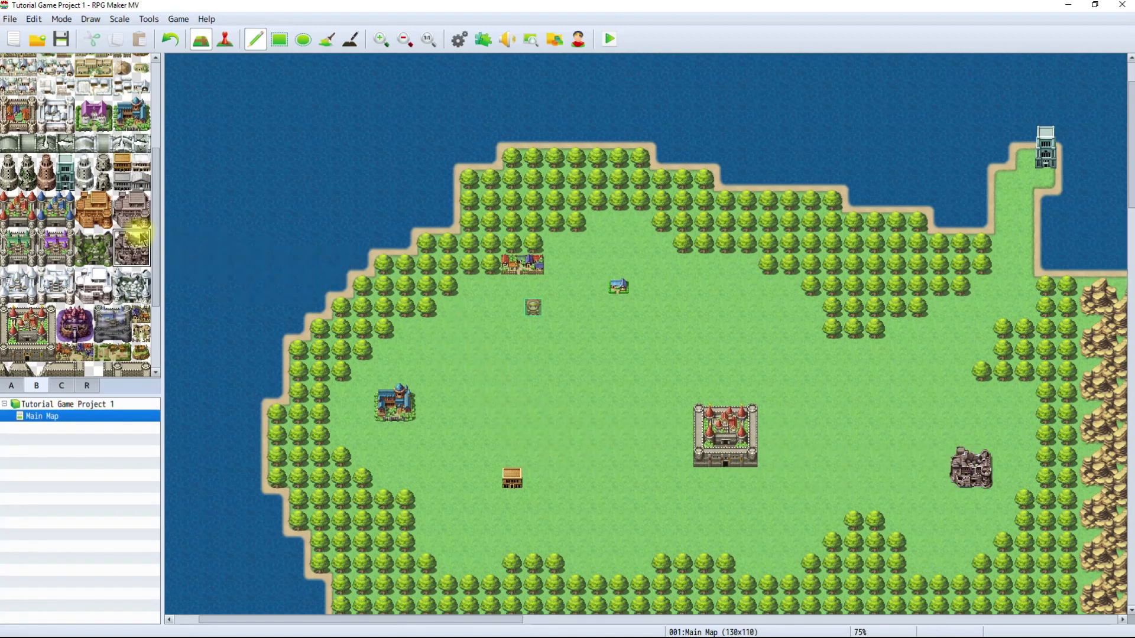
Place the 2×2 gray stone fortress on the grass north of the castle, with its northwest corner at tile 28,14.
{"action": "left_click", "coordinate": [89, 252]}
{"action": "left_click_drag", "start_coordinate": [102, 316], "coordinate": [127, 339]}
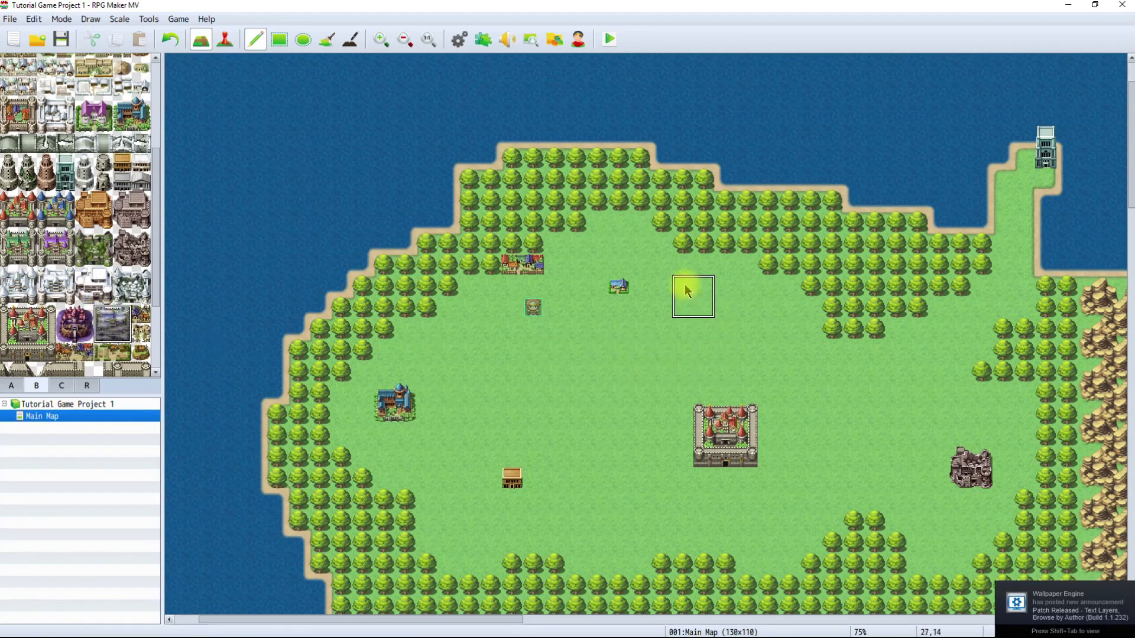
{"action": "left_click", "coordinate": [707, 288]}
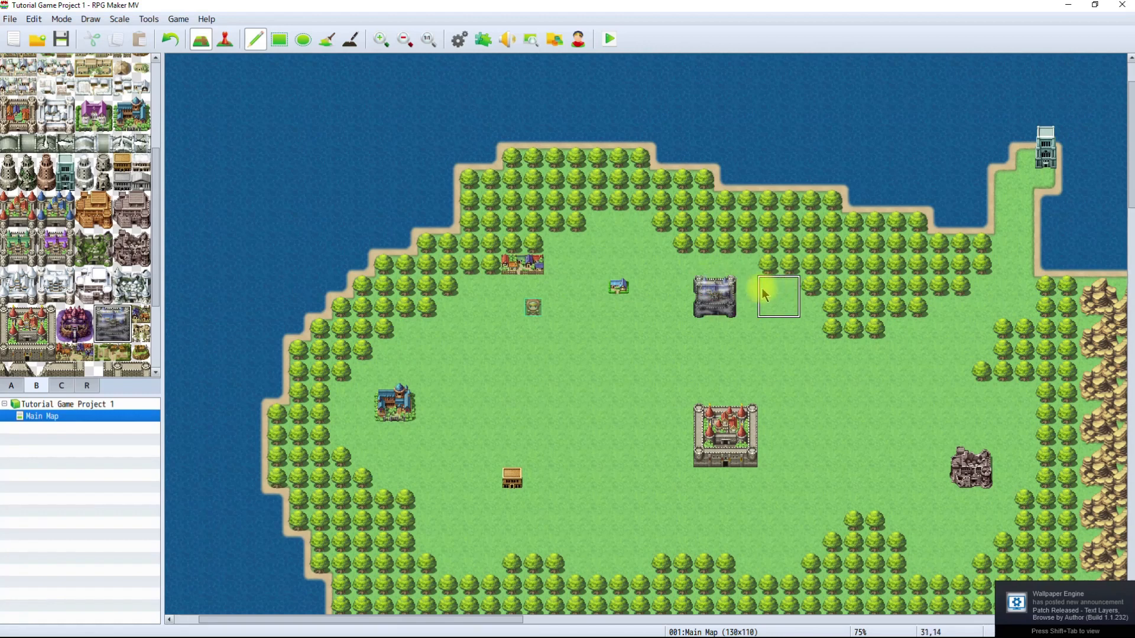
{"action": "right_click", "coordinate": [769, 316]}
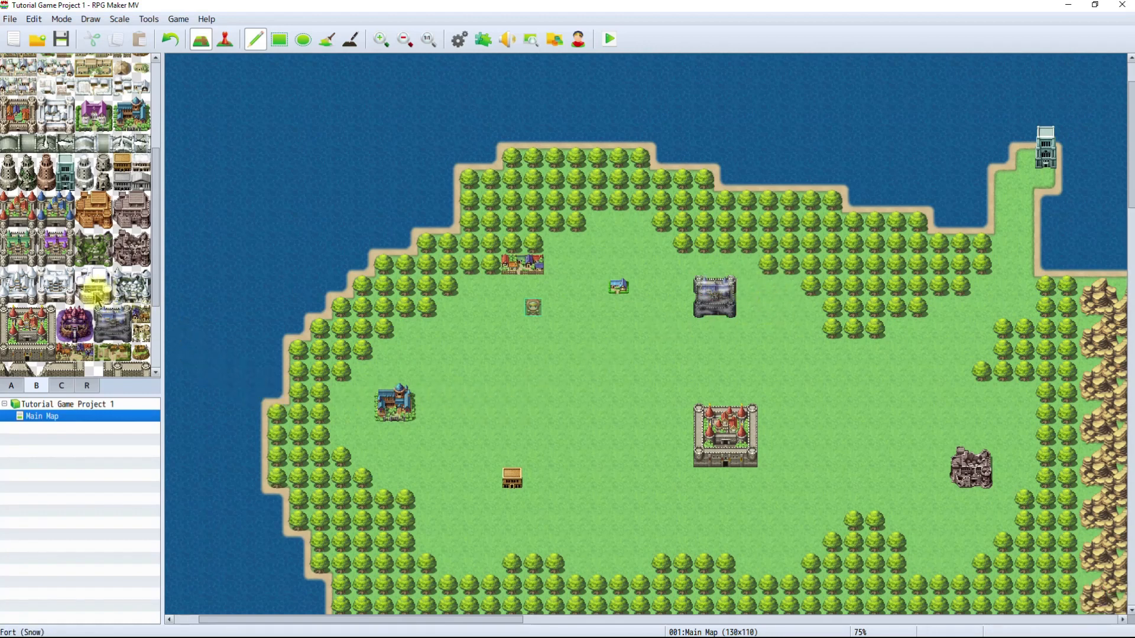
Place a 2×2 cloud over the northern sea at tile 37,7 and surround the peninsula tower with overlapping clouds.
{"action": "scroll", "coordinate": [96, 304], "scroll_direction": "down", "scroll_amount": 4}
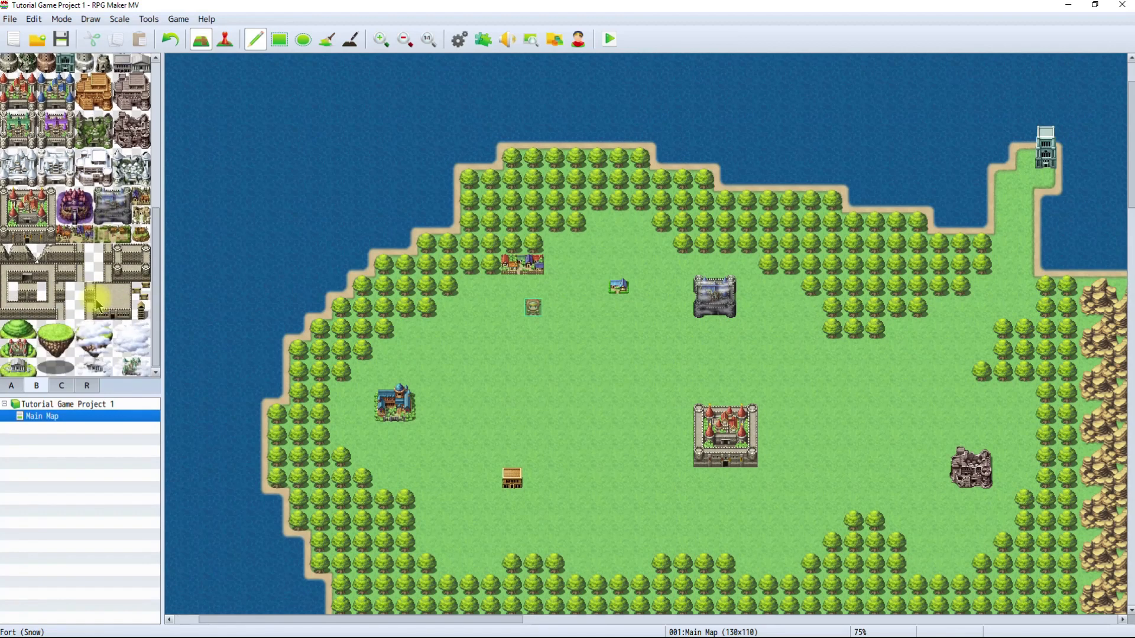
{"action": "scroll", "coordinate": [96, 304], "scroll_direction": "up", "scroll_amount": 9}
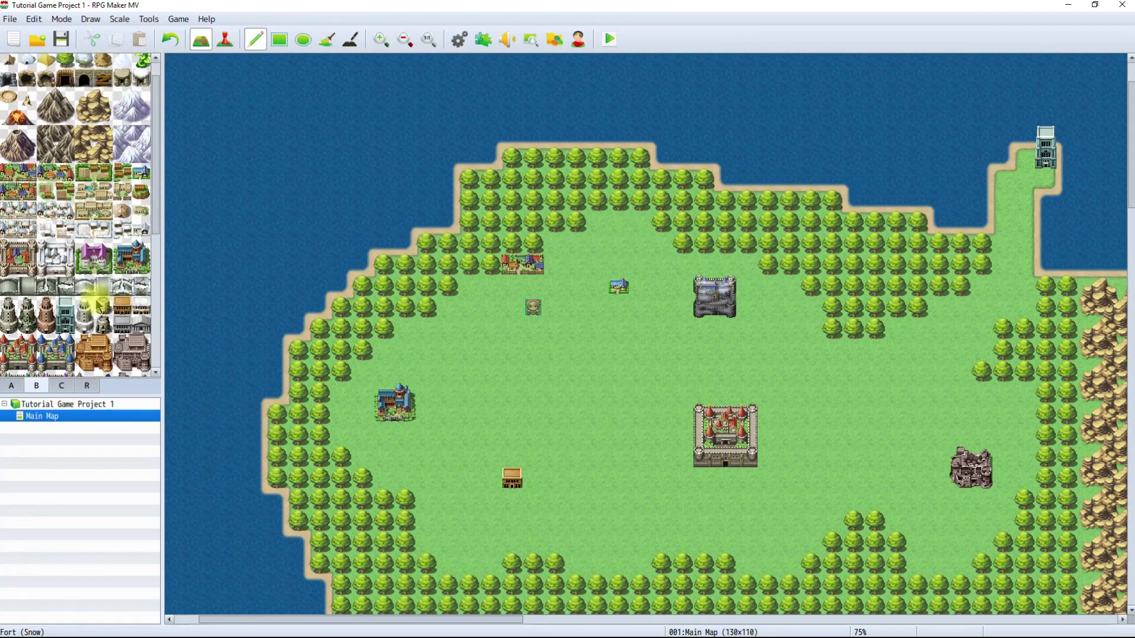
{"action": "scroll", "coordinate": [96, 305], "scroll_direction": "down", "scroll_amount": 9}
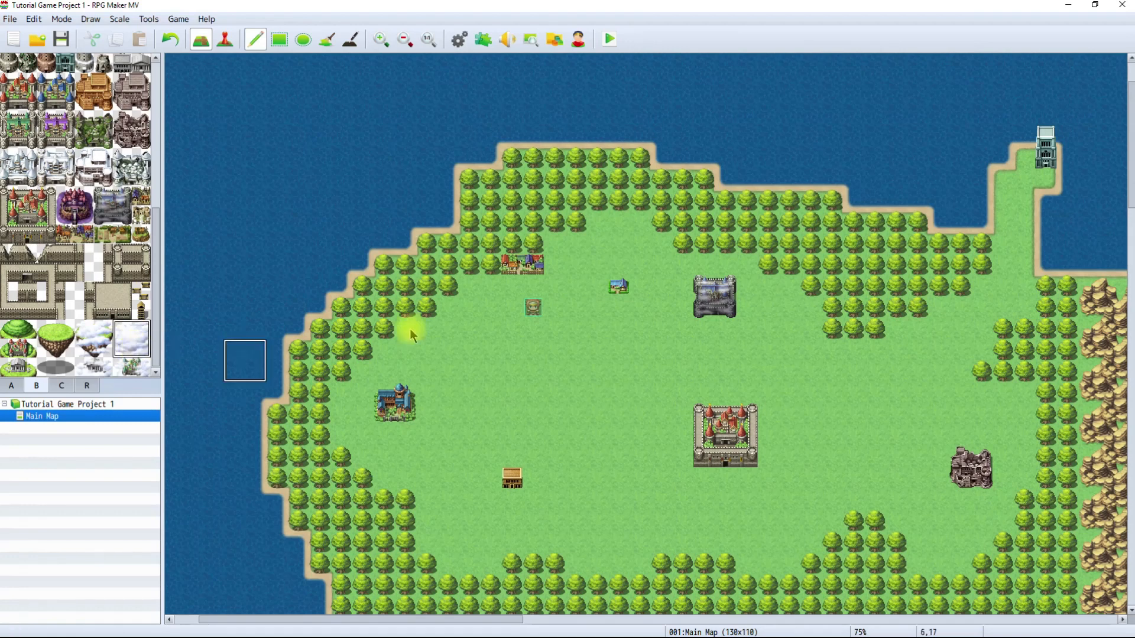
{"action": "left_click", "coordinate": [901, 153]}
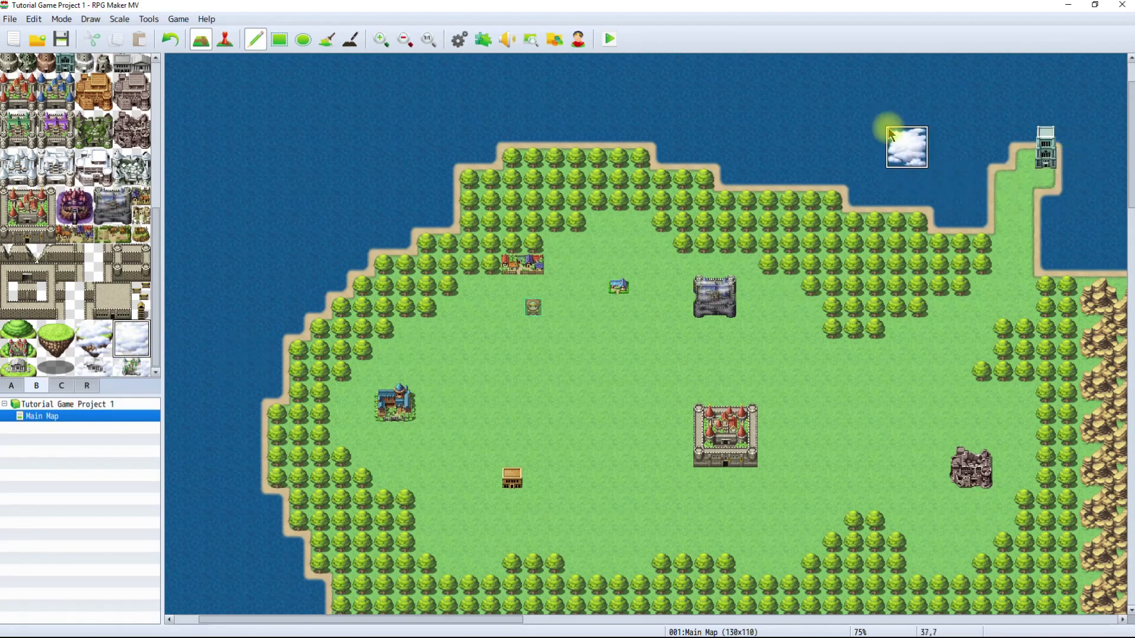
{"action": "left_click", "coordinate": [1009, 131]}
{"action": "left_click", "coordinate": [1041, 115]}
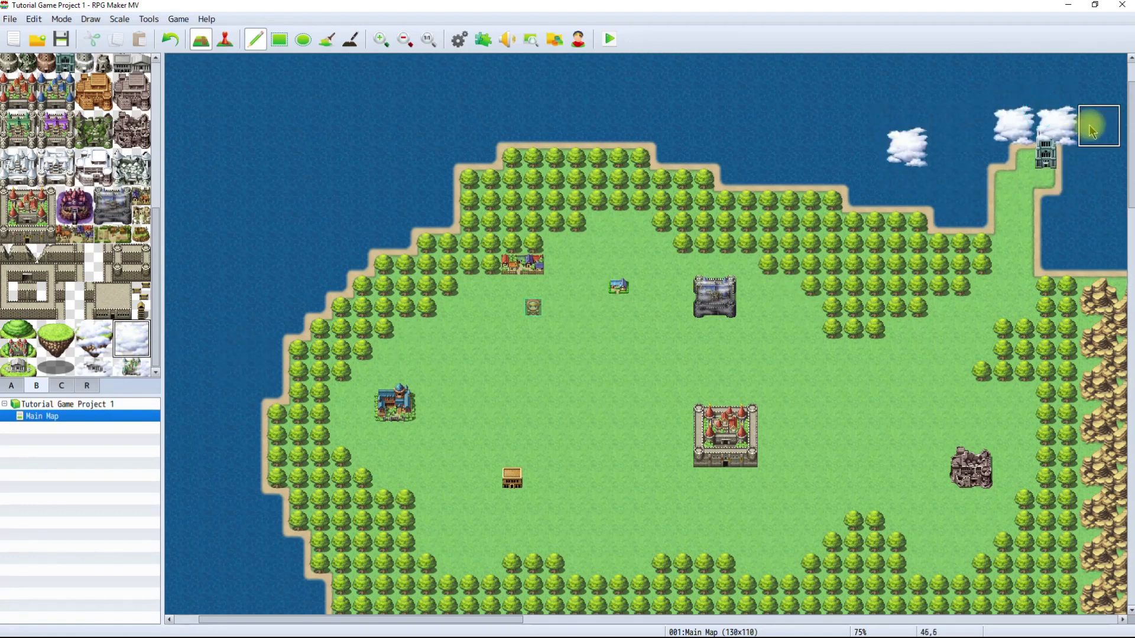
{"action": "left_click", "coordinate": [1062, 133]}
{"action": "left_click", "coordinate": [1001, 144]}
{"action": "left_click", "coordinate": [1069, 173]}
{"action": "left_click", "coordinate": [1055, 190]}
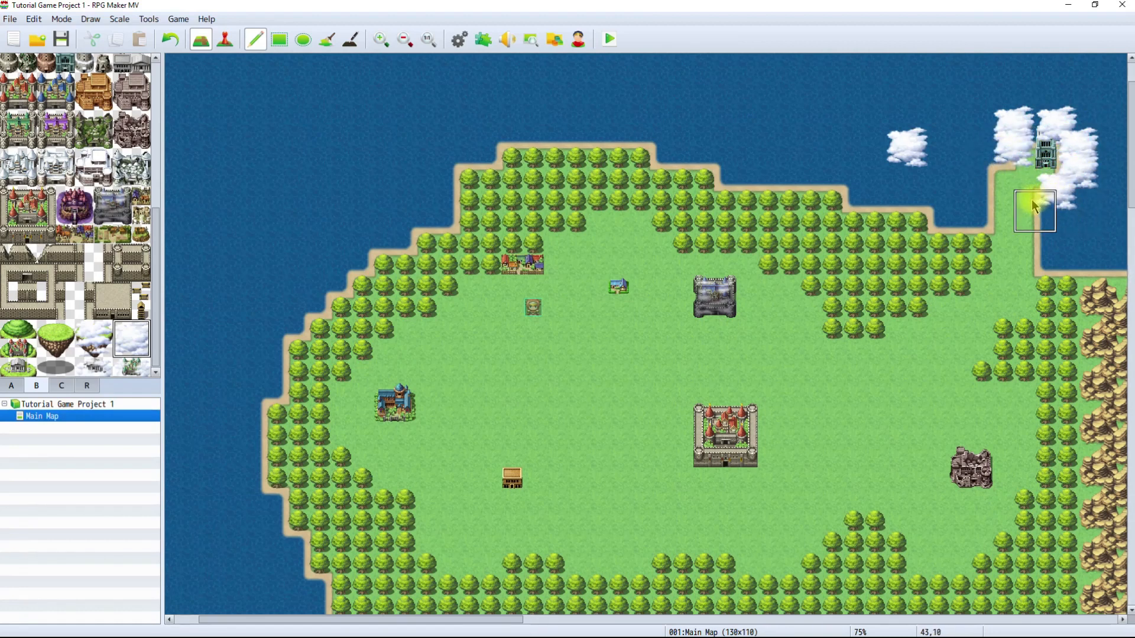
Scatter five more clouds over the northern sea west of the peninsula tower.
{"action": "left_click", "coordinate": [951, 188]}
{"action": "left_click", "coordinate": [958, 107]}
{"action": "left_click", "coordinate": [795, 82]}
{"action": "left_click", "coordinate": [768, 135]}
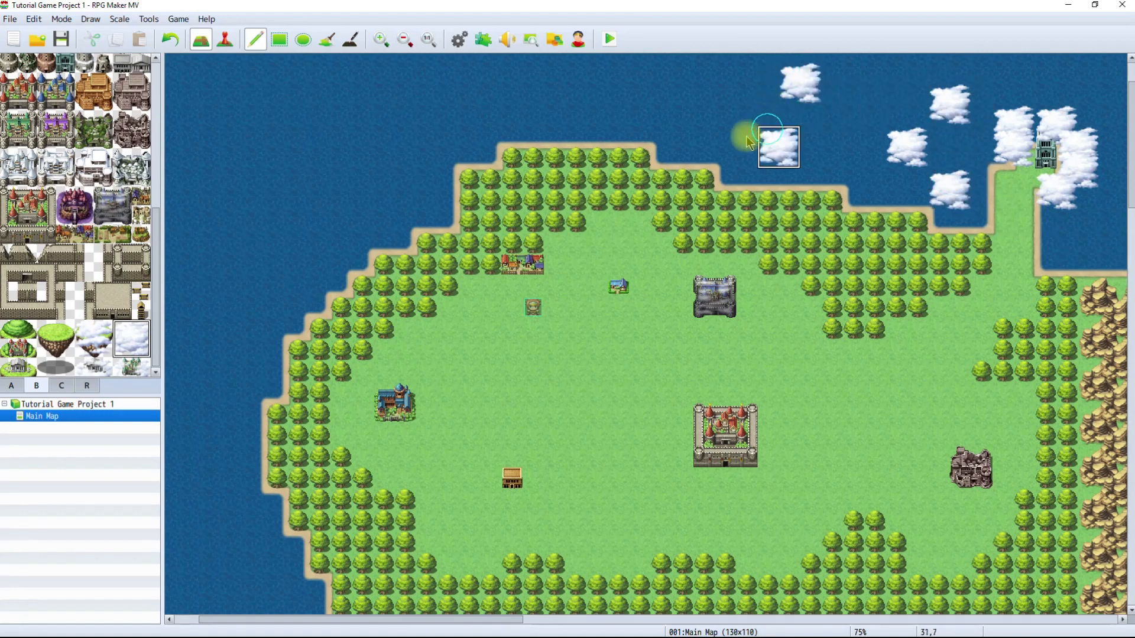
{"action": "scroll", "coordinate": [710, 124], "scroll_direction": "up", "scroll_amount": 2}
{"action": "left_click", "coordinate": [692, 98]}
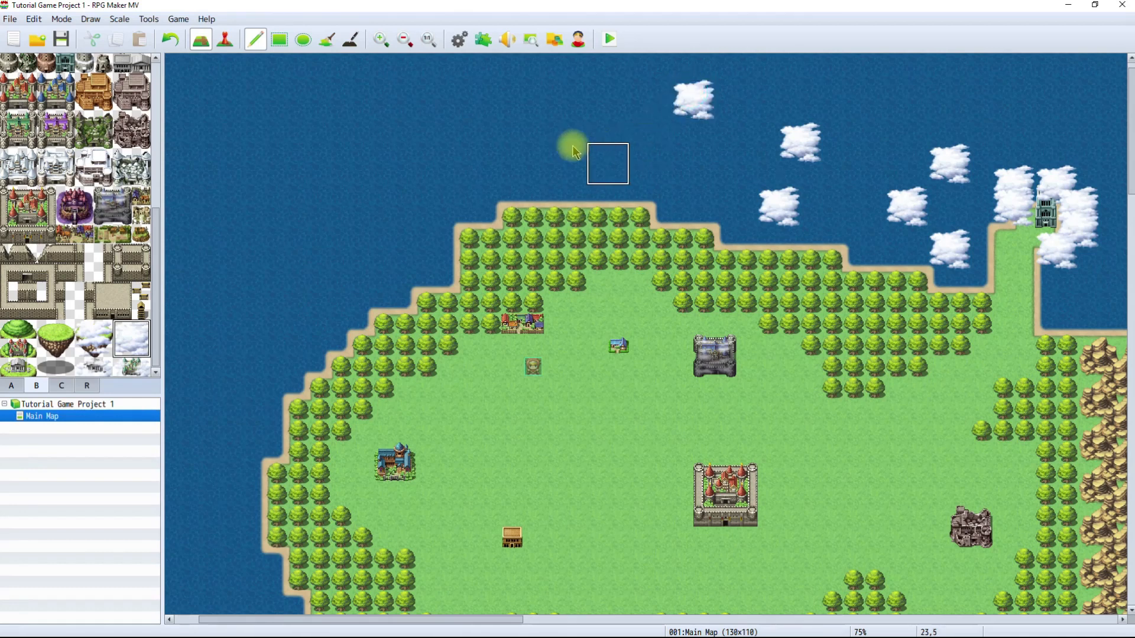
Scatter seven clouds over the open sea off the island's north, northwest and west coasts.
{"action": "left_click", "coordinate": [472, 133]}
{"action": "left_click", "coordinate": [257, 236]}
{"action": "left_click", "coordinate": [319, 106]}
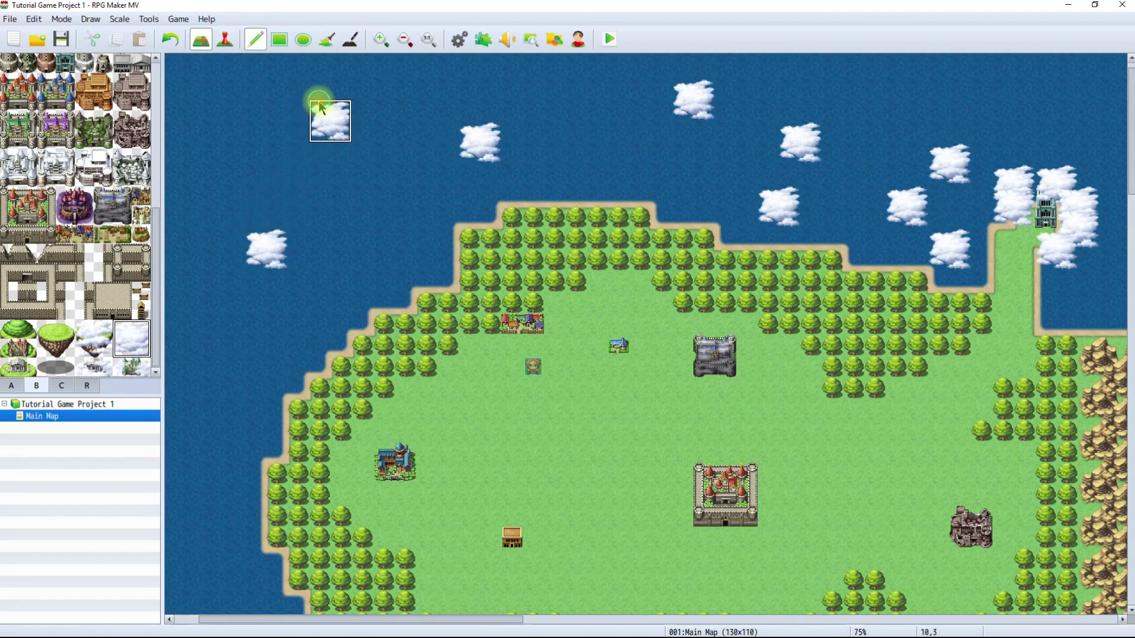
{"action": "left_click", "coordinate": [201, 354]}
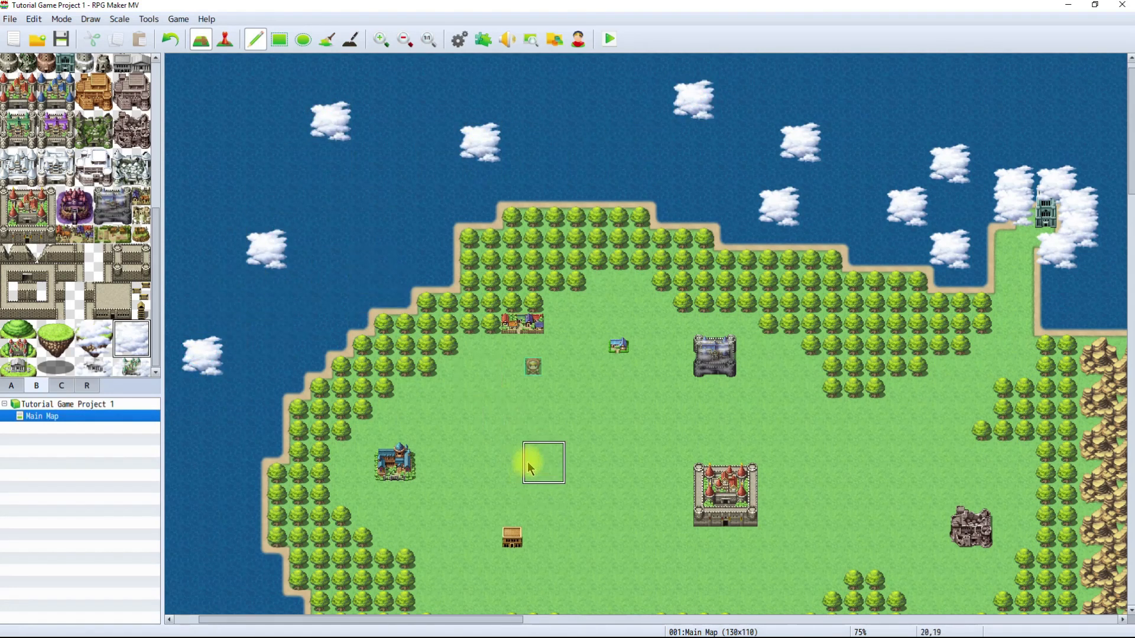
{"action": "left_click_drag", "start_coordinate": [509, 621], "coordinate": [432, 618]}
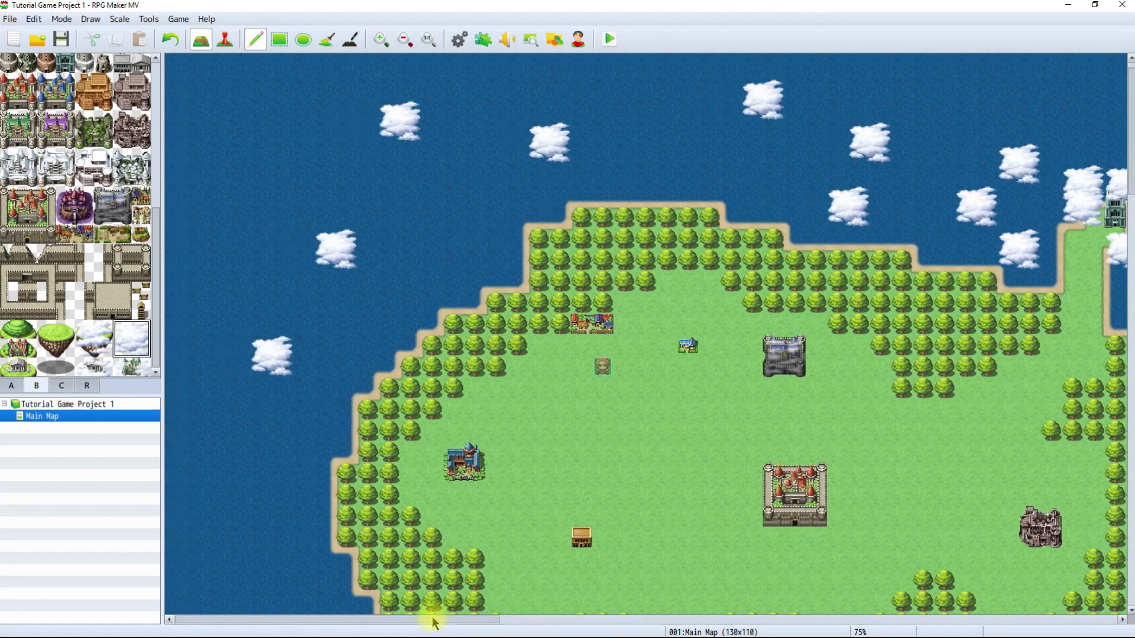
{"action": "left_click", "coordinate": [221, 111]}
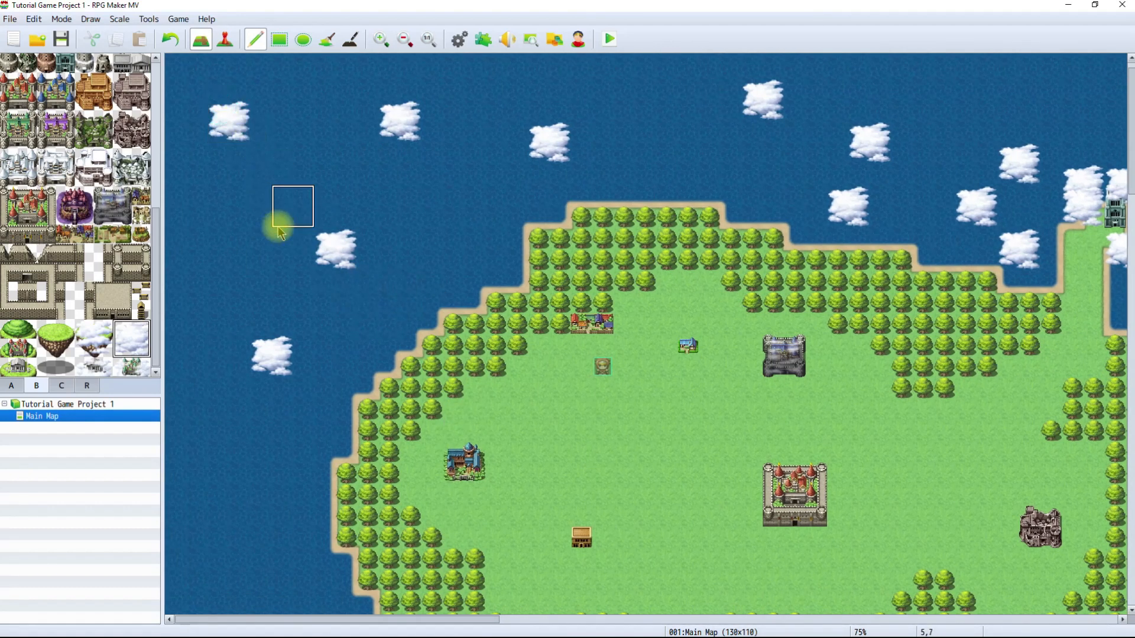
{"action": "left_click", "coordinate": [216, 501]}
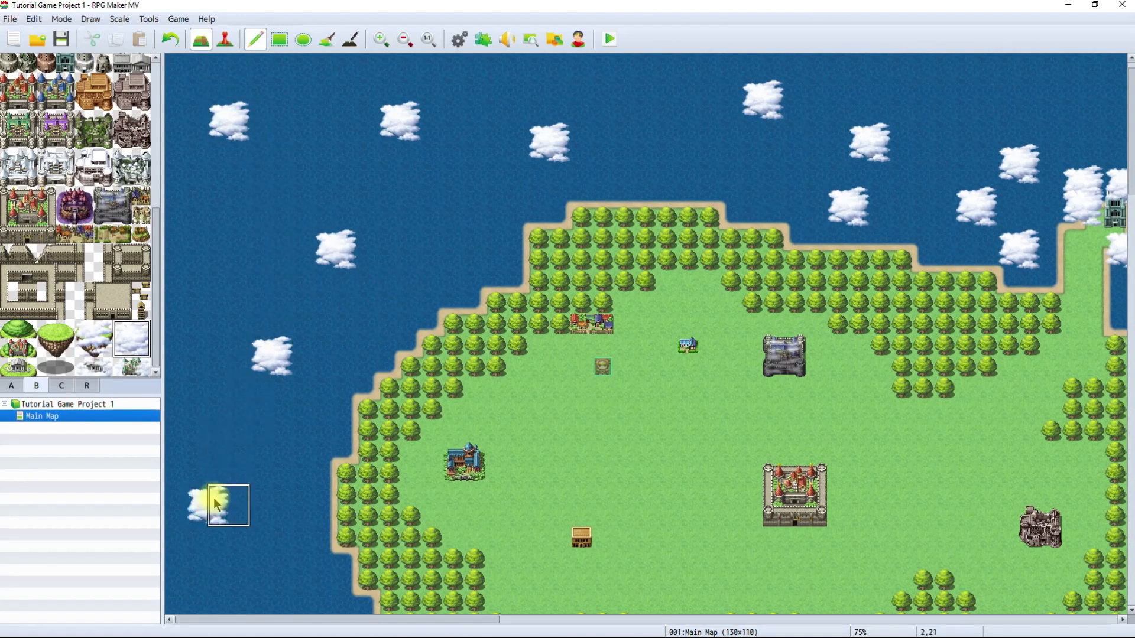
{"action": "left_click", "coordinate": [665, 130]}
Add three clouds over the sea off the southwest coast, near the western end of the mountain ridge.
{"action": "scroll", "coordinate": [607, 198], "scroll_direction": "down", "scroll_amount": 5}
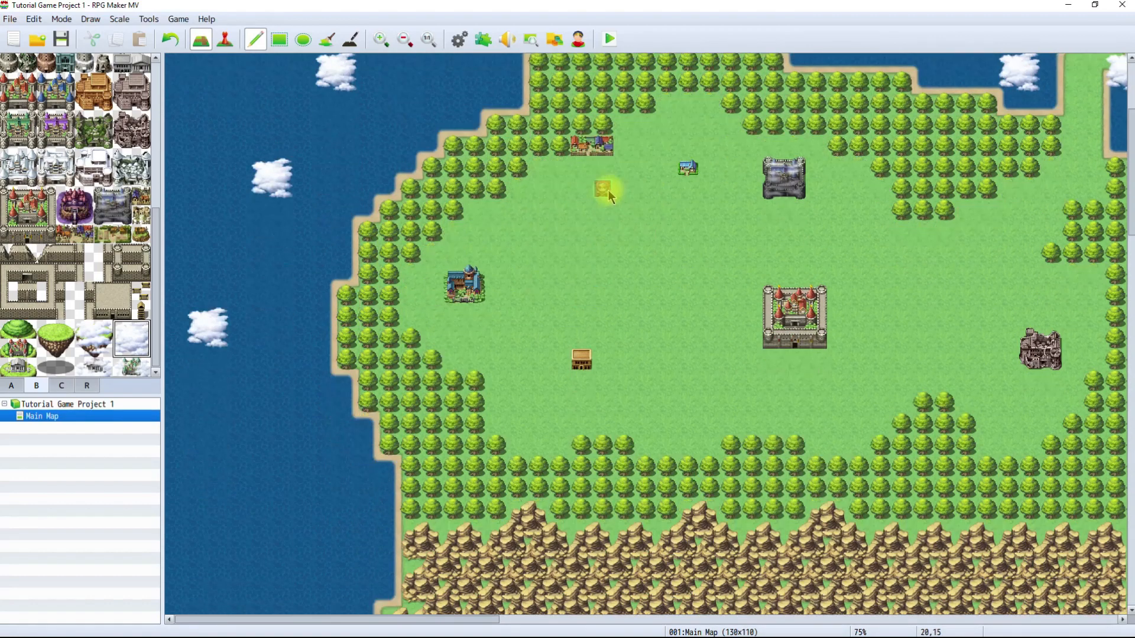
{"action": "left_click", "coordinate": [260, 452]}
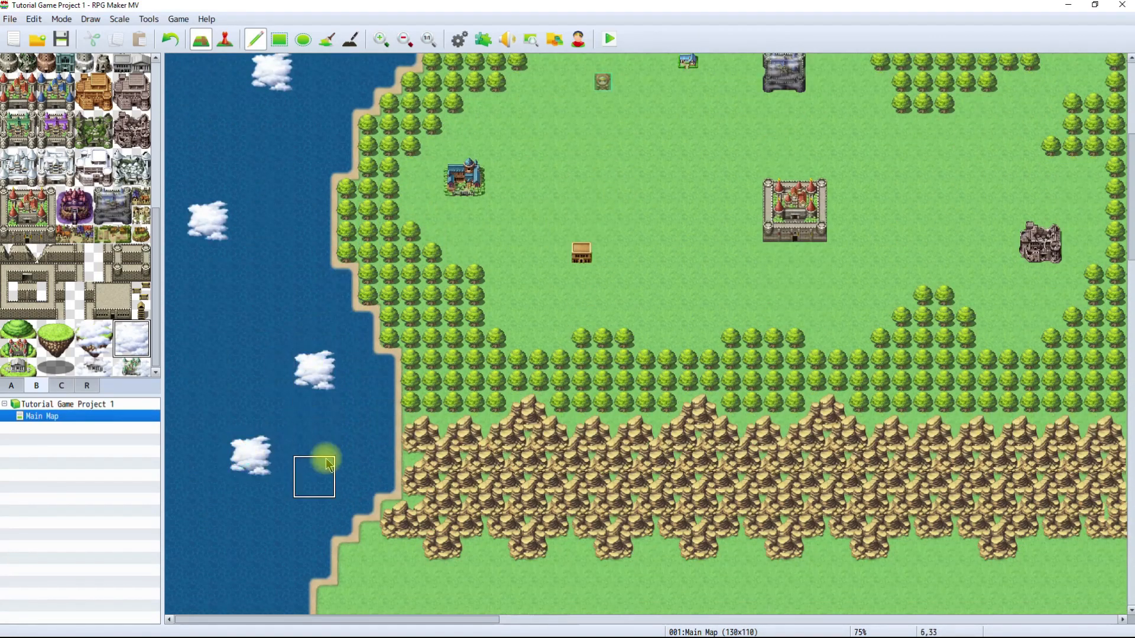
{"action": "left_click", "coordinate": [349, 470]}
Cover the upper part of the gray stone fortress with two clouds side by side.
{"action": "scroll", "coordinate": [678, 256], "scroll_direction": "up", "scroll_amount": 2}
{"action": "scroll", "coordinate": [680, 254], "scroll_direction": "up", "scroll_amount": 2}
{"action": "left_click", "coordinate": [763, 228]}
{"action": "left_click", "coordinate": [751, 226]}
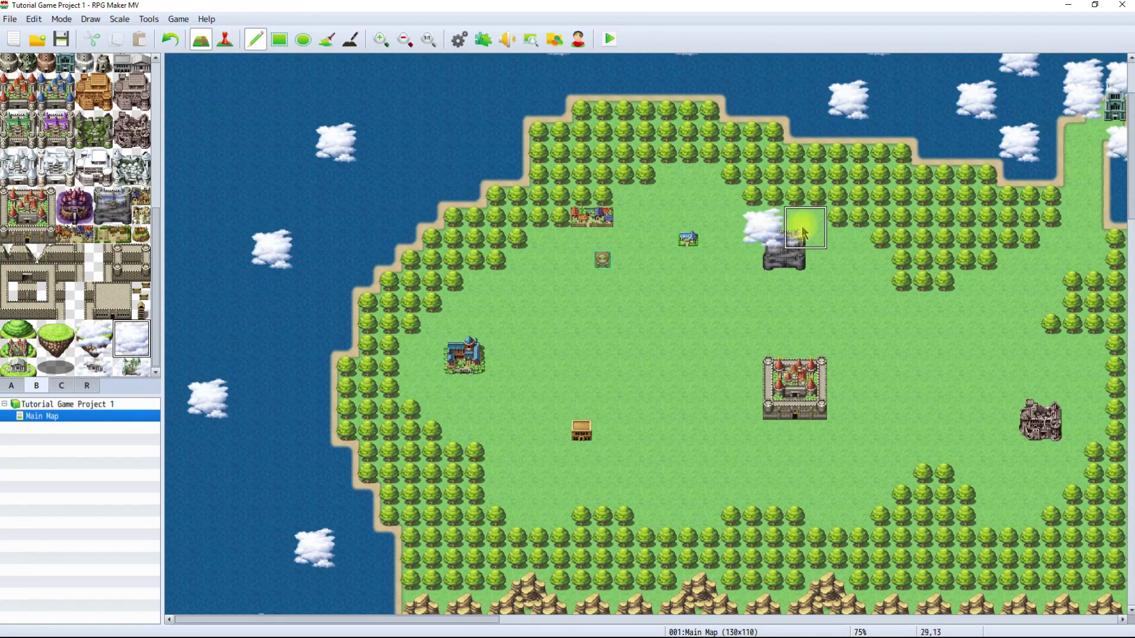
{"action": "left_click", "coordinate": [807, 230]}
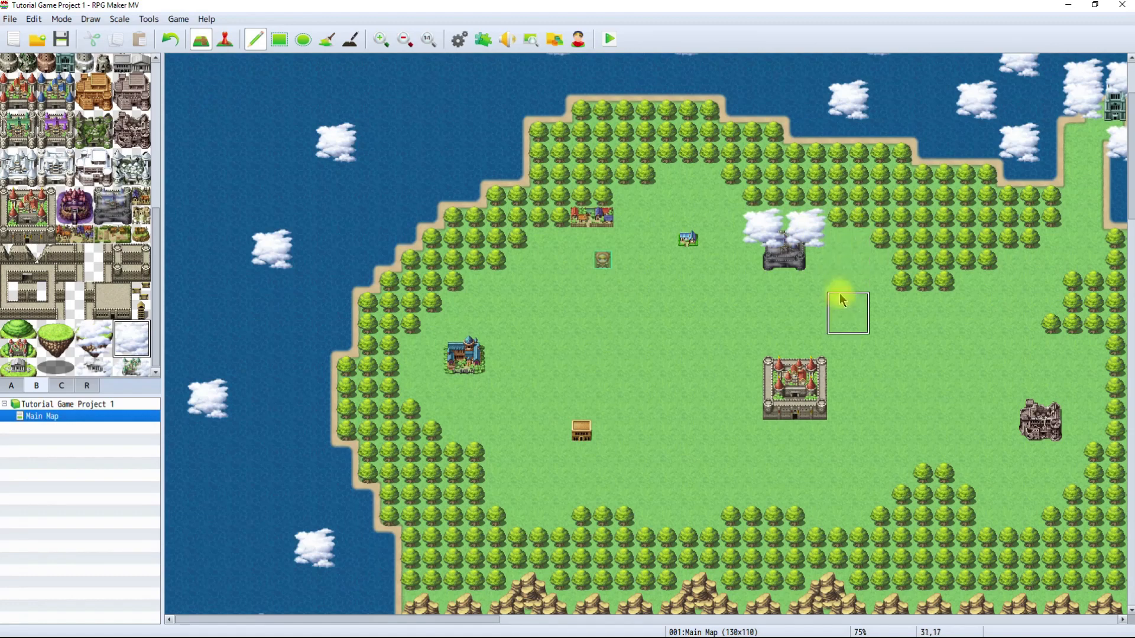
Scatter four clouds over the island's inner grassland and two over the southern tree band.
{"action": "scroll", "coordinate": [837, 293], "scroll_direction": "up", "scroll_amount": 3}
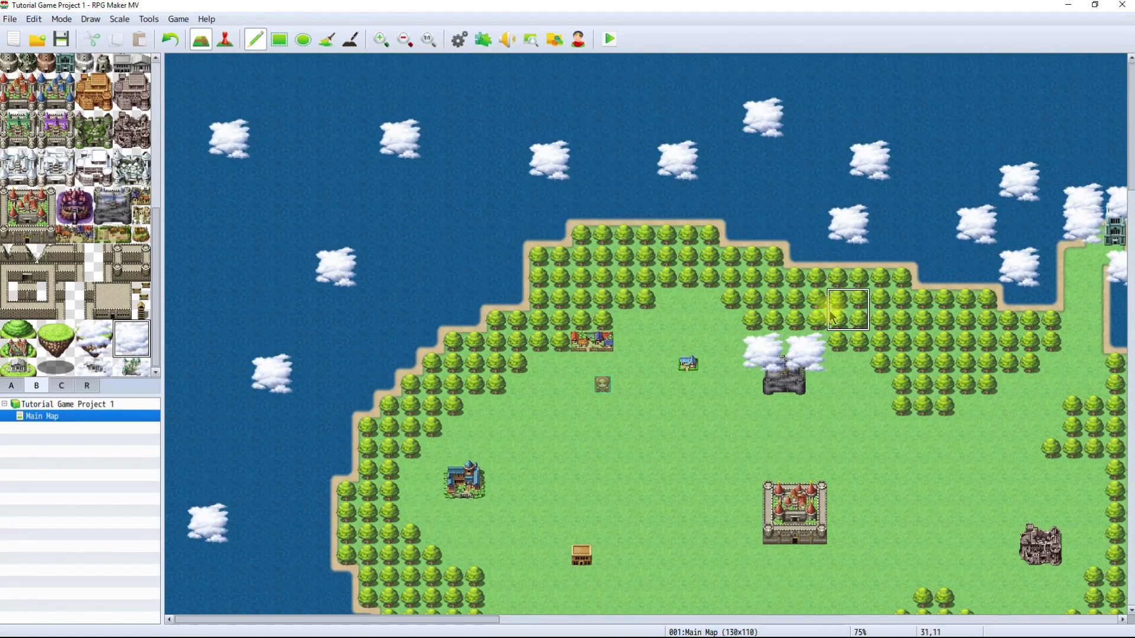
{"action": "scroll", "coordinate": [744, 496], "scroll_direction": "down", "scroll_amount": 5}
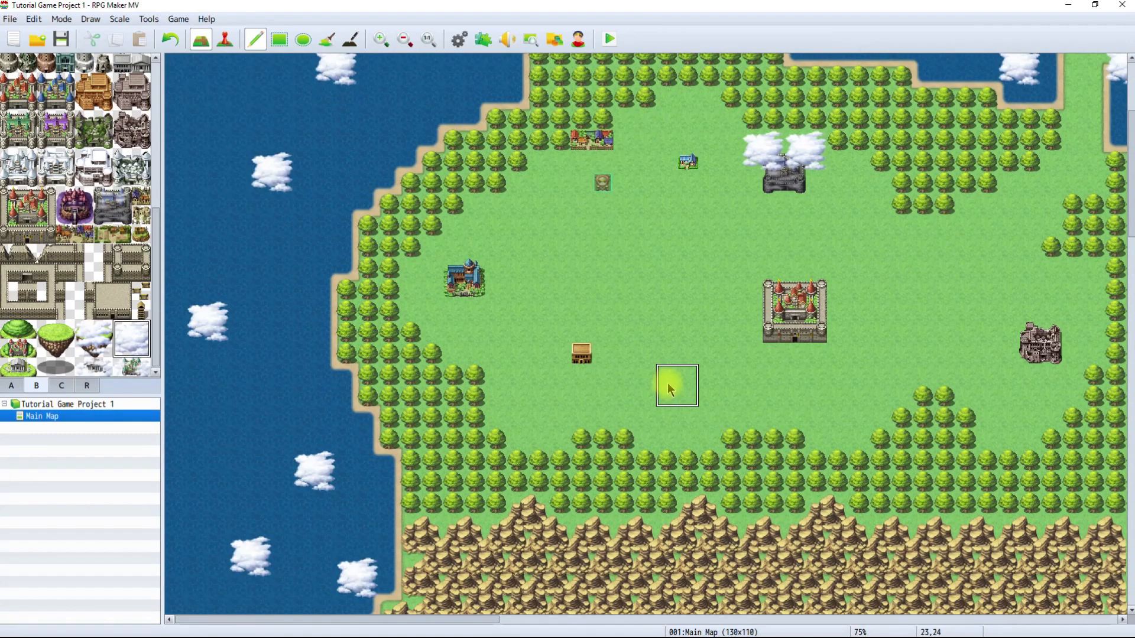
{"action": "left_click", "coordinate": [670, 389]}
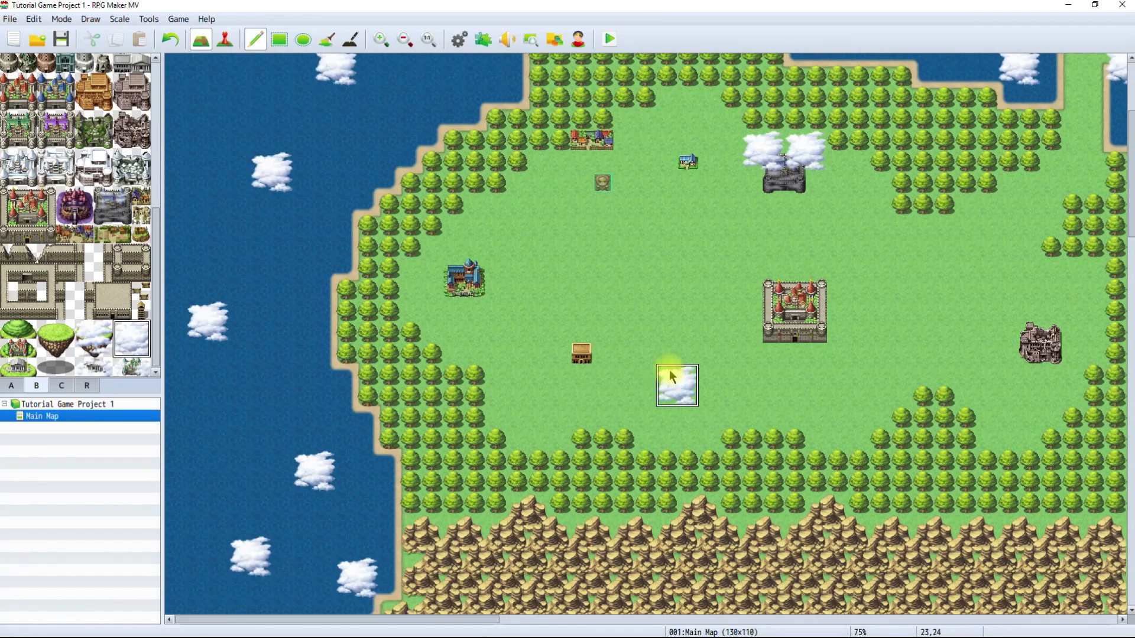
{"action": "left_click", "coordinate": [571, 235]}
{"action": "left_click", "coordinate": [921, 269]}
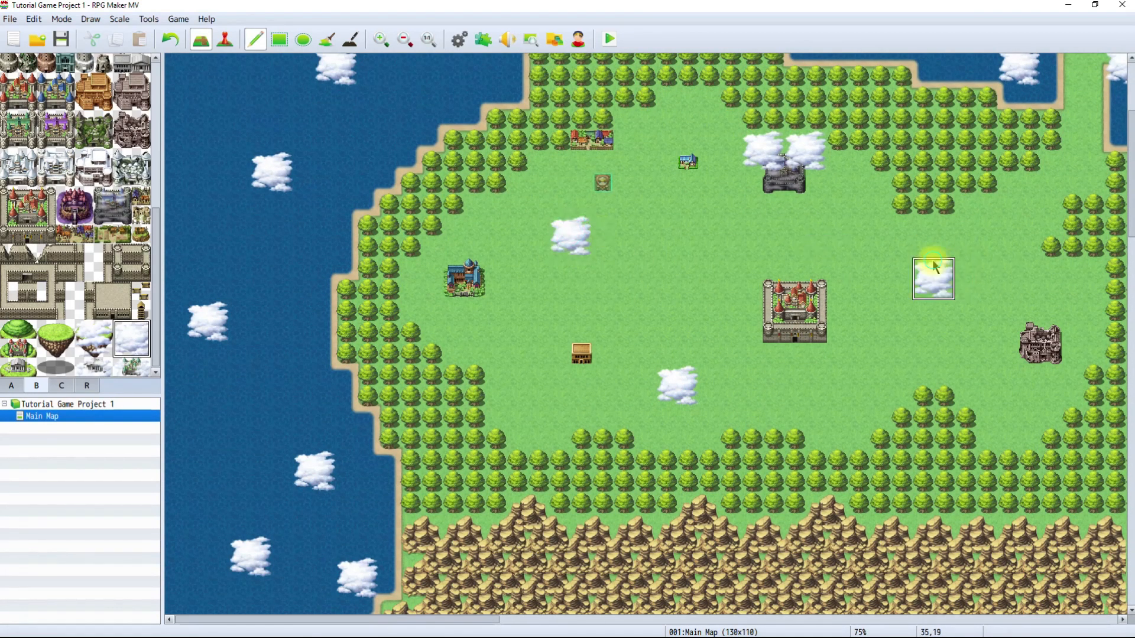
{"action": "left_click", "coordinate": [1008, 416]}
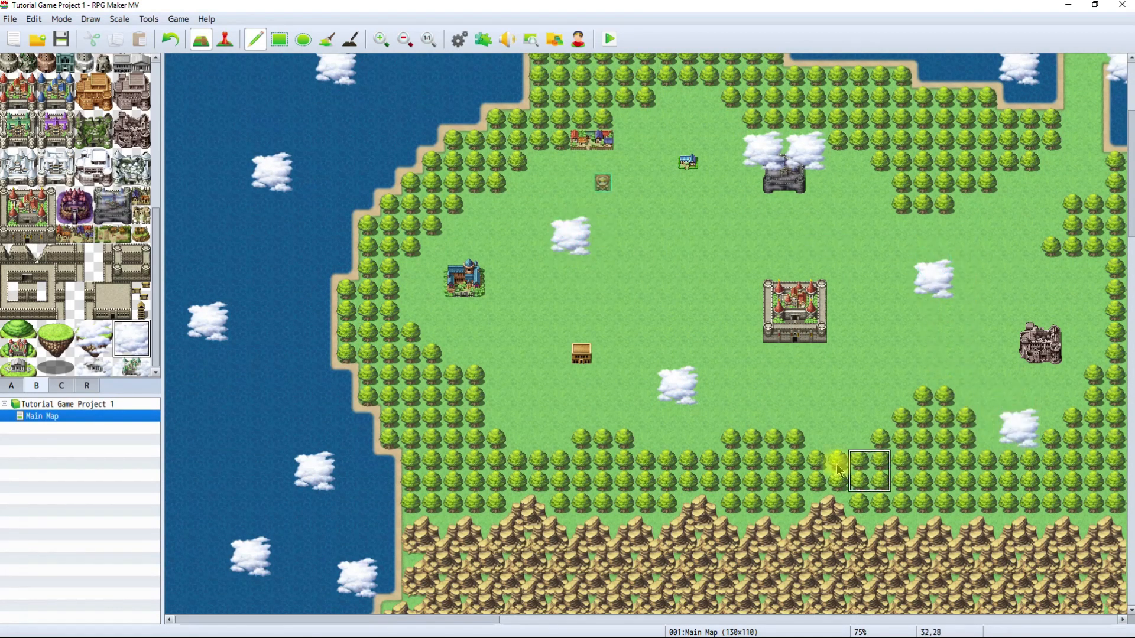
{"action": "left_click", "coordinate": [785, 485]}
{"action": "left_click", "coordinate": [484, 470]}
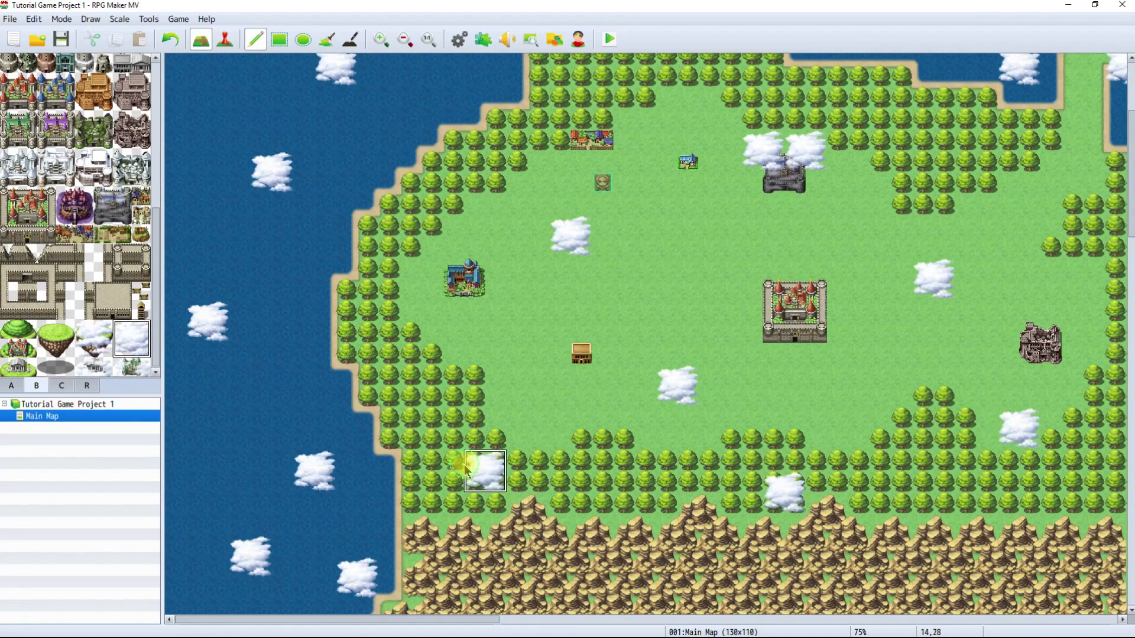
Flood fill the inner grassland with the Grassland B (Dark) terrain.
{"action": "scroll", "coordinate": [585, 426], "scroll_direction": "up", "scroll_amount": 3}
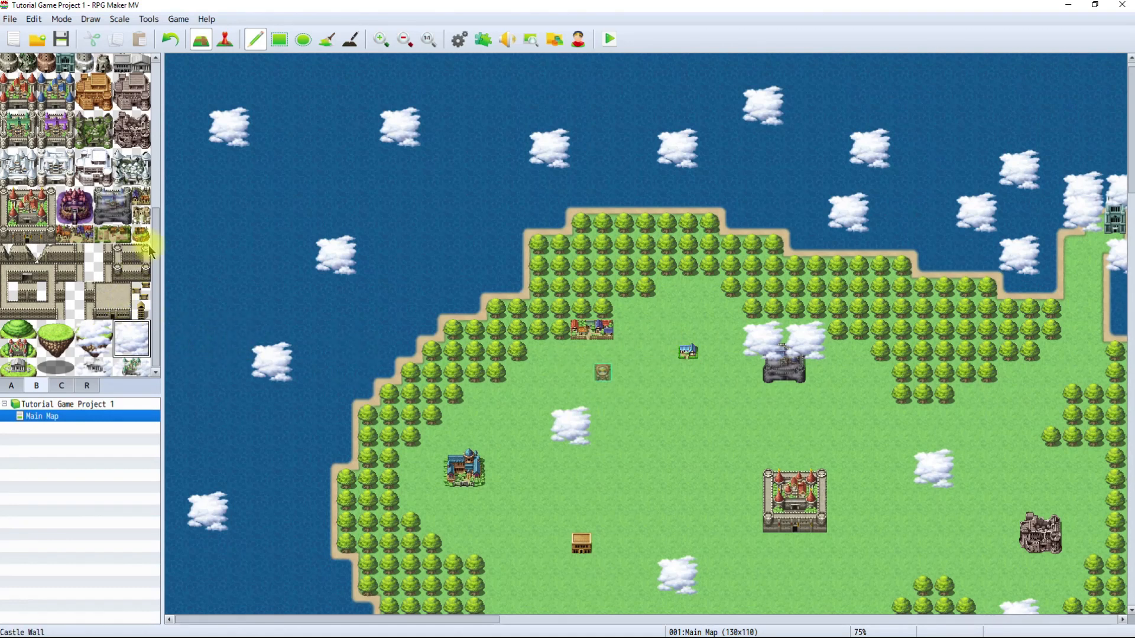
{"action": "scroll", "coordinate": [85, 252], "scroll_direction": "up", "scroll_amount": 5}
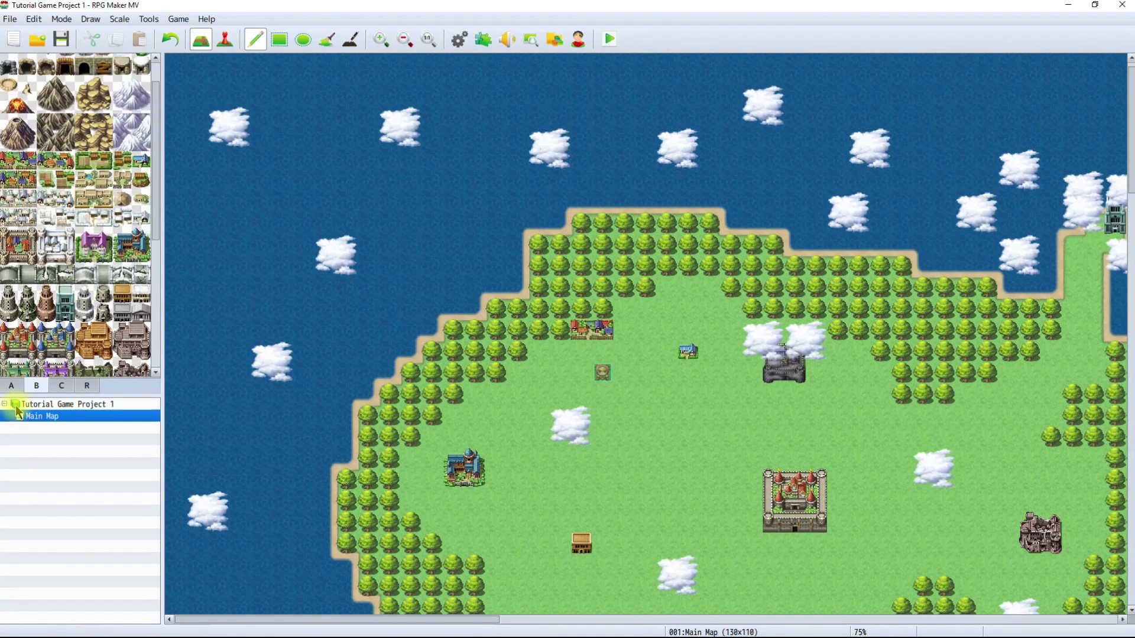
{"action": "left_click", "coordinate": [11, 388]}
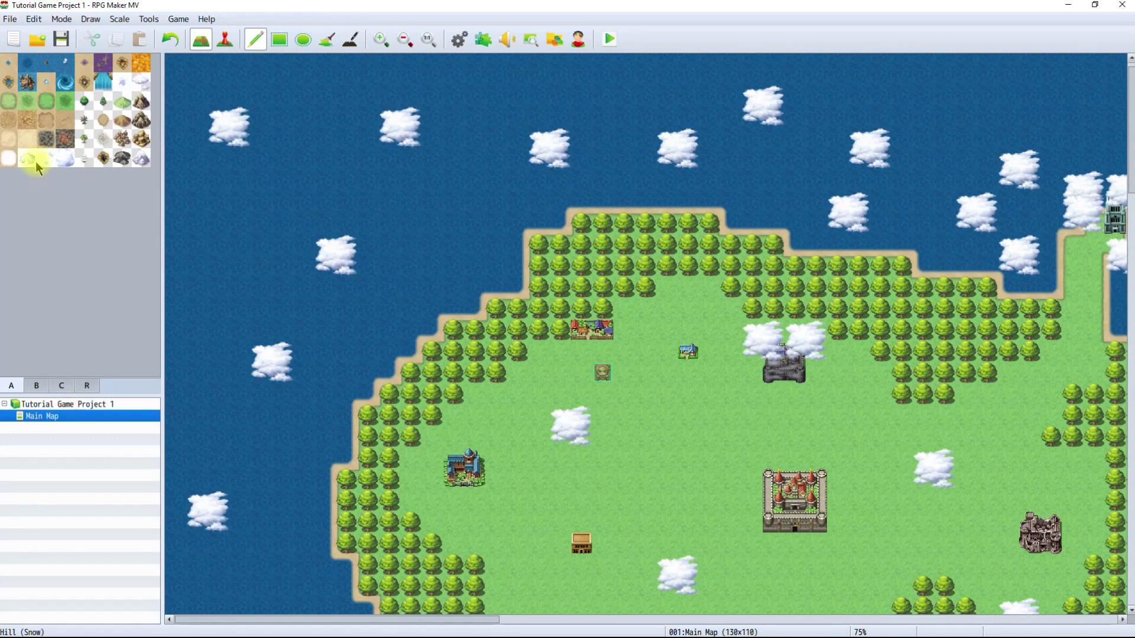
{"action": "left_click", "coordinate": [64, 109]}
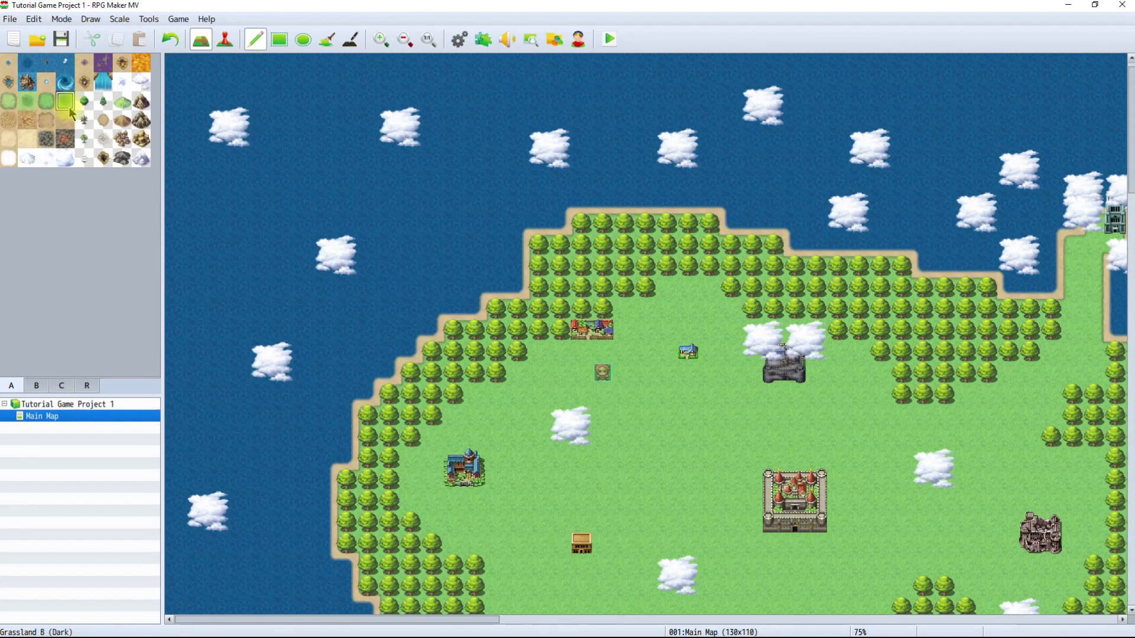
{"action": "left_click", "coordinate": [327, 40]}
{"action": "scroll", "coordinate": [715, 361], "scroll_direction": "down", "scroll_amount": 3}
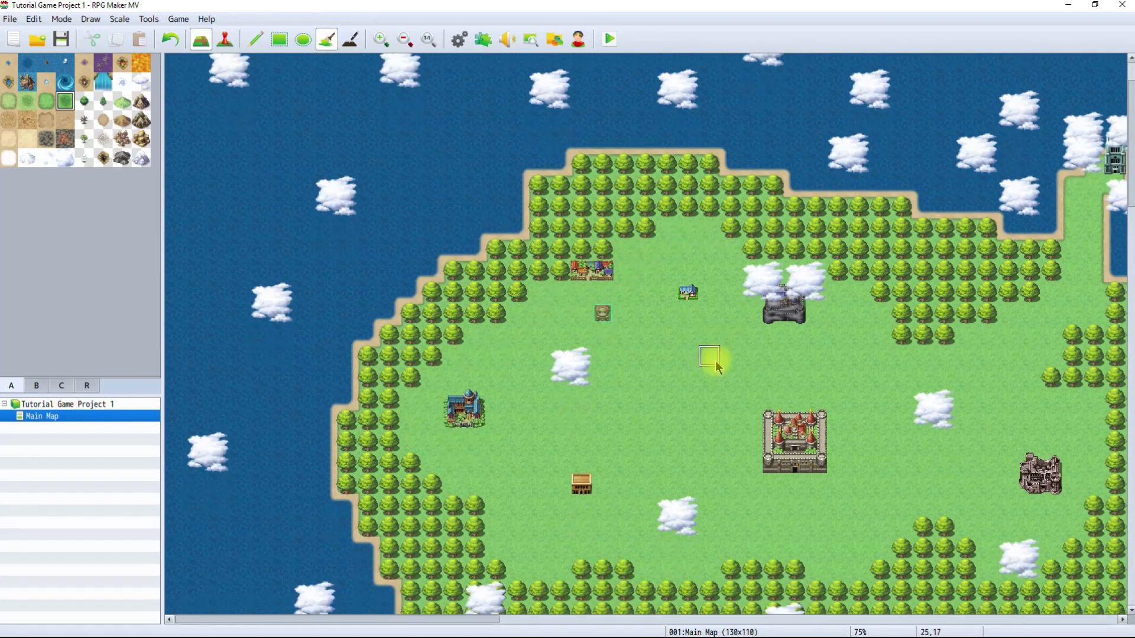
{"action": "left_click", "coordinate": [712, 354]}
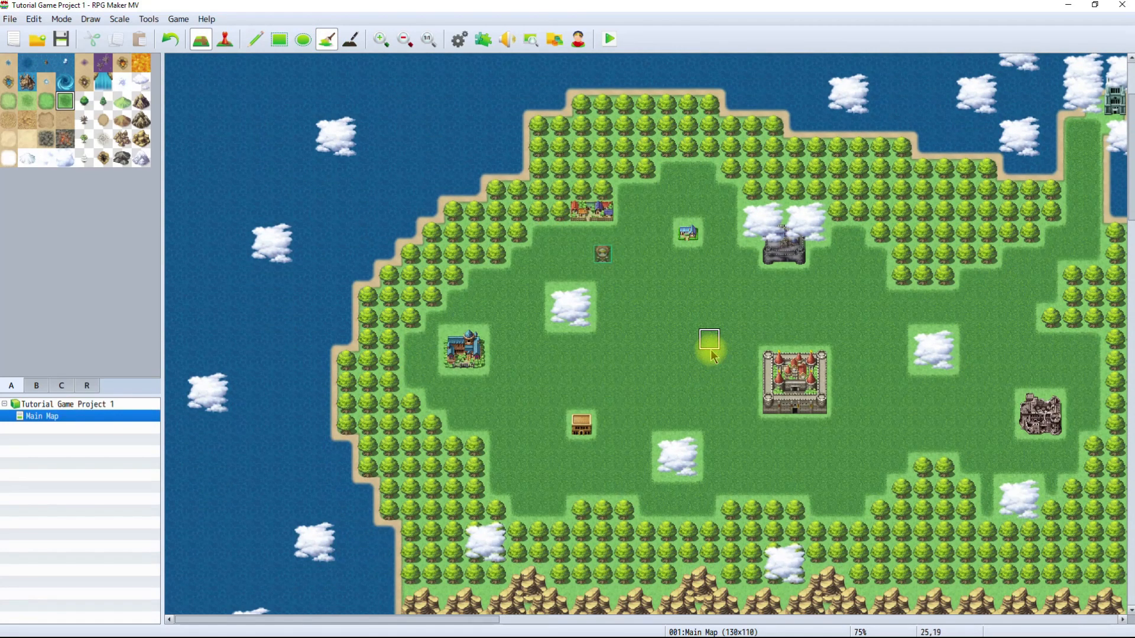
Replace the four inner grassland clouds and the gray fortress with its two clouds by Grassland B (Dark).
{"action": "left_click", "coordinate": [567, 311]}
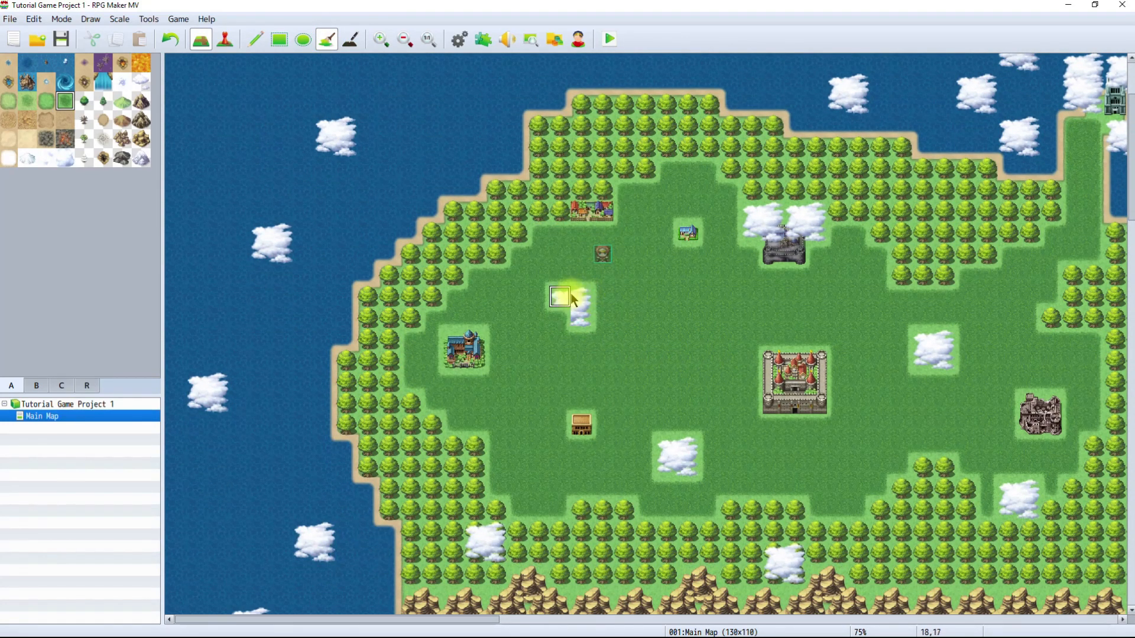
{"action": "left_click", "coordinate": [582, 315]}
{"action": "left_click", "coordinate": [683, 467]}
{"action": "left_click", "coordinate": [935, 367]}
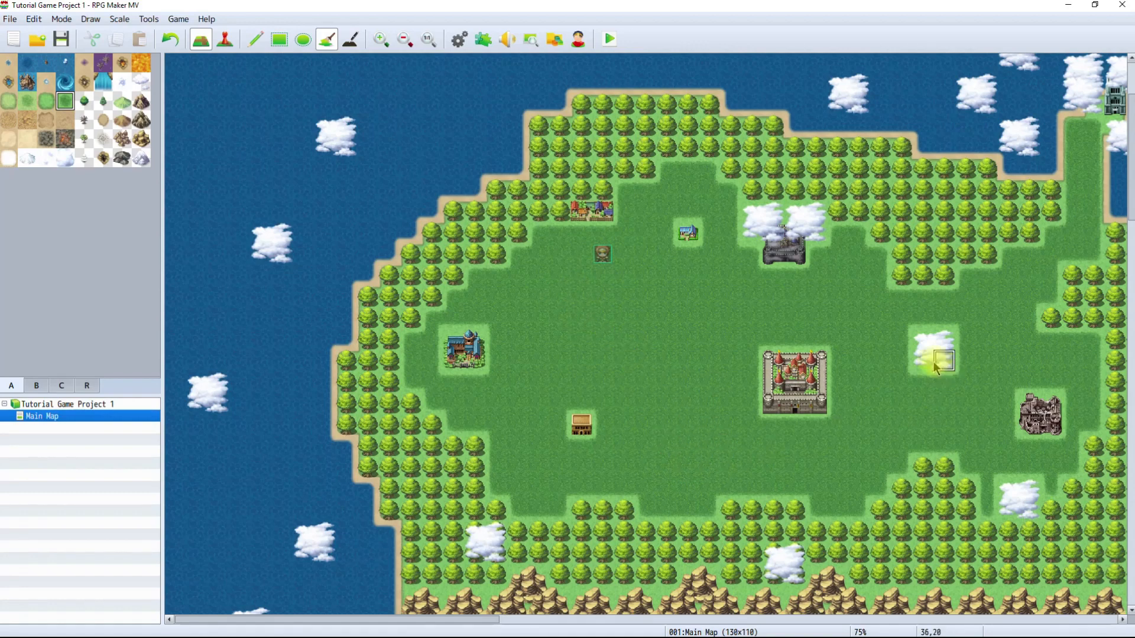
{"action": "left_click", "coordinate": [1026, 510]}
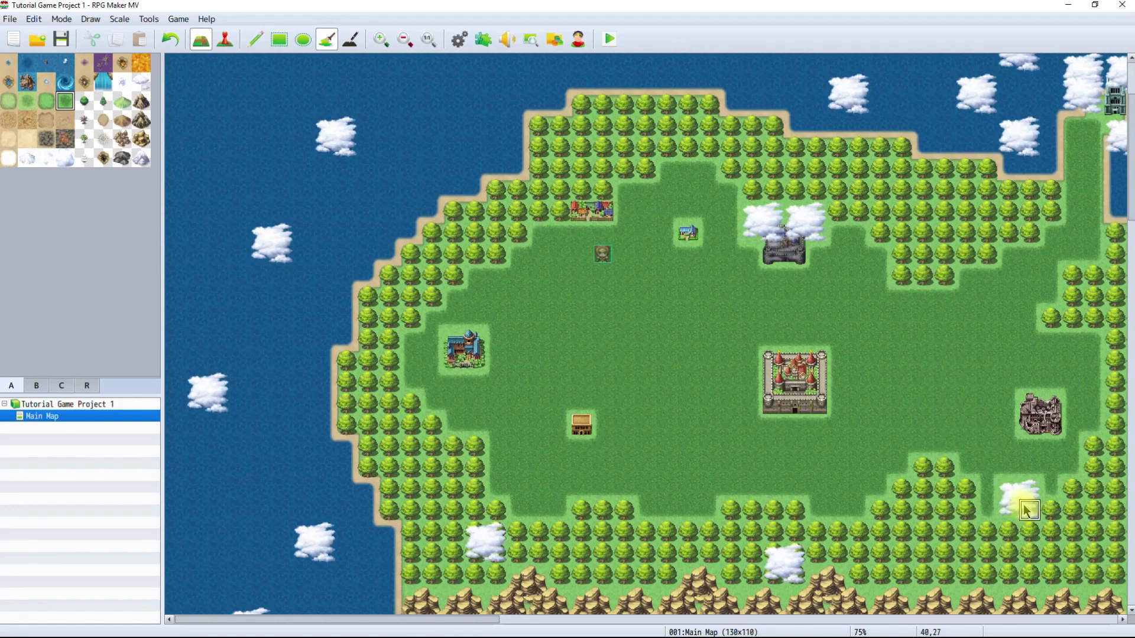
{"action": "left_click", "coordinate": [1027, 494]}
{"action": "left_click", "coordinate": [1012, 507]}
{"action": "left_click", "coordinate": [1010, 491]}
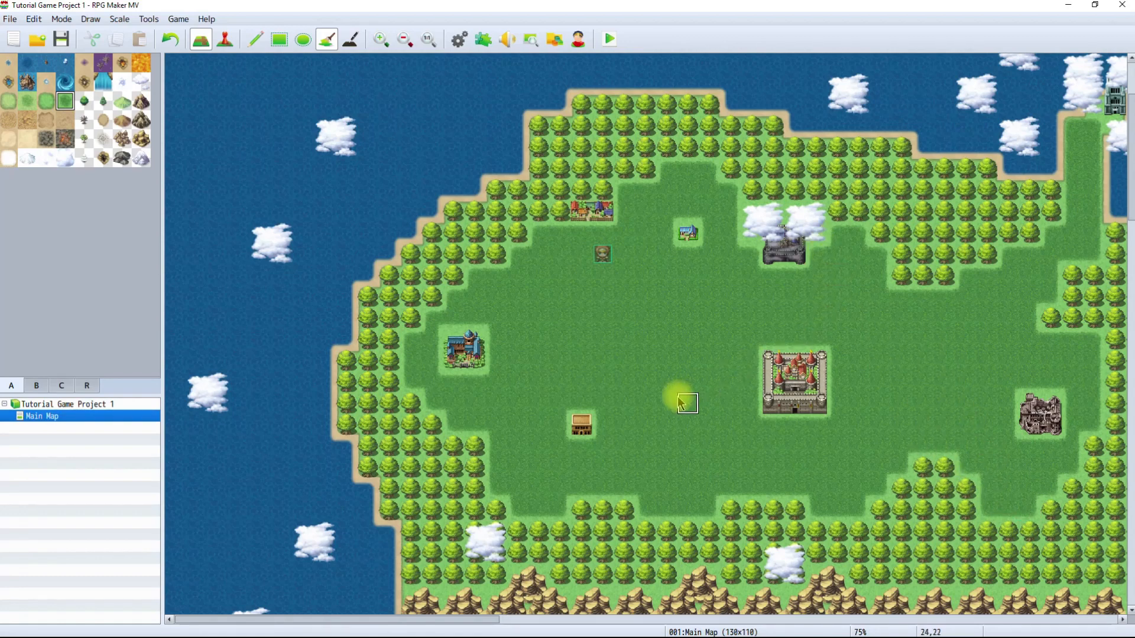
{"action": "scroll", "coordinate": [691, 390], "scroll_direction": "up", "scroll_amount": 2}
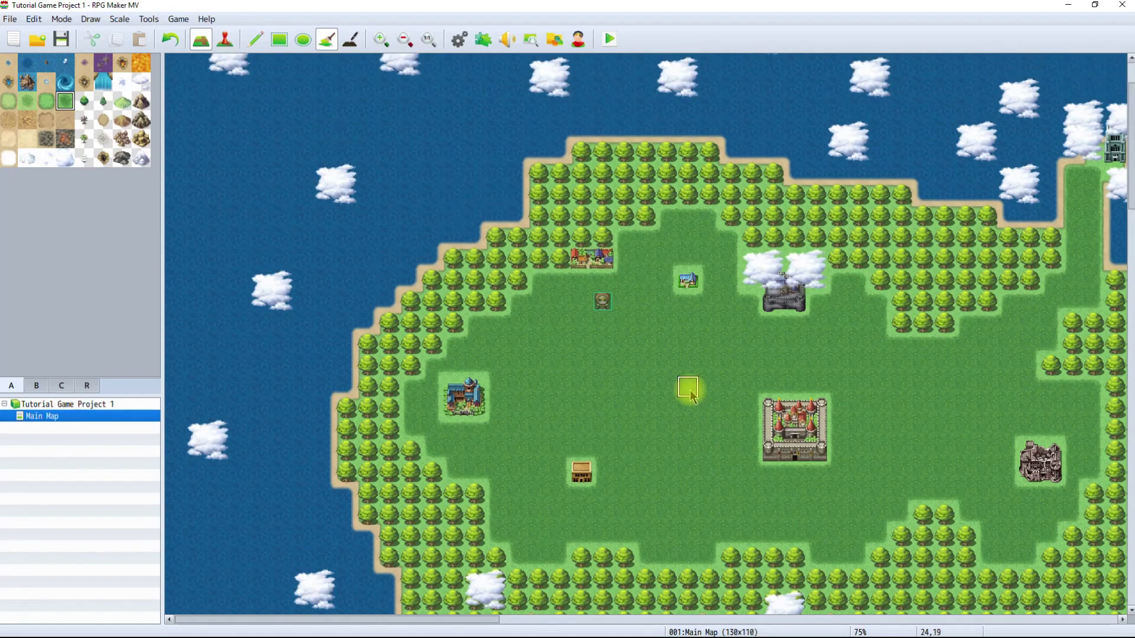
{"action": "mouse_move", "coordinate": [776, 269]}
{"action": "left_mouse_down"}
{"action": "mouse_move", "coordinate": [790, 263]}
{"action": "mouse_move", "coordinate": [805, 284]}
{"action": "mouse_move", "coordinate": [753, 279]}
{"action": "mouse_move", "coordinate": [786, 301]}
{"action": "mouse_move", "coordinate": [773, 306]}
{"action": "left_mouse_up"}
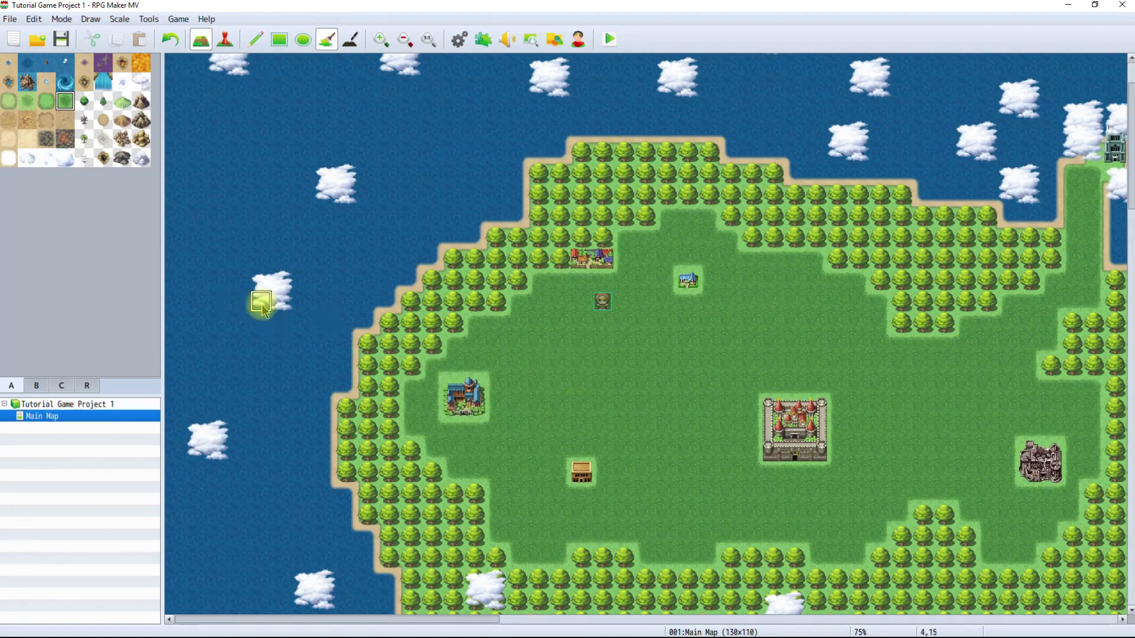
{"action": "left_click", "coordinate": [46, 386]}
{"action": "scroll", "coordinate": [108, 290], "scroll_direction": "down", "scroll_amount": 5}
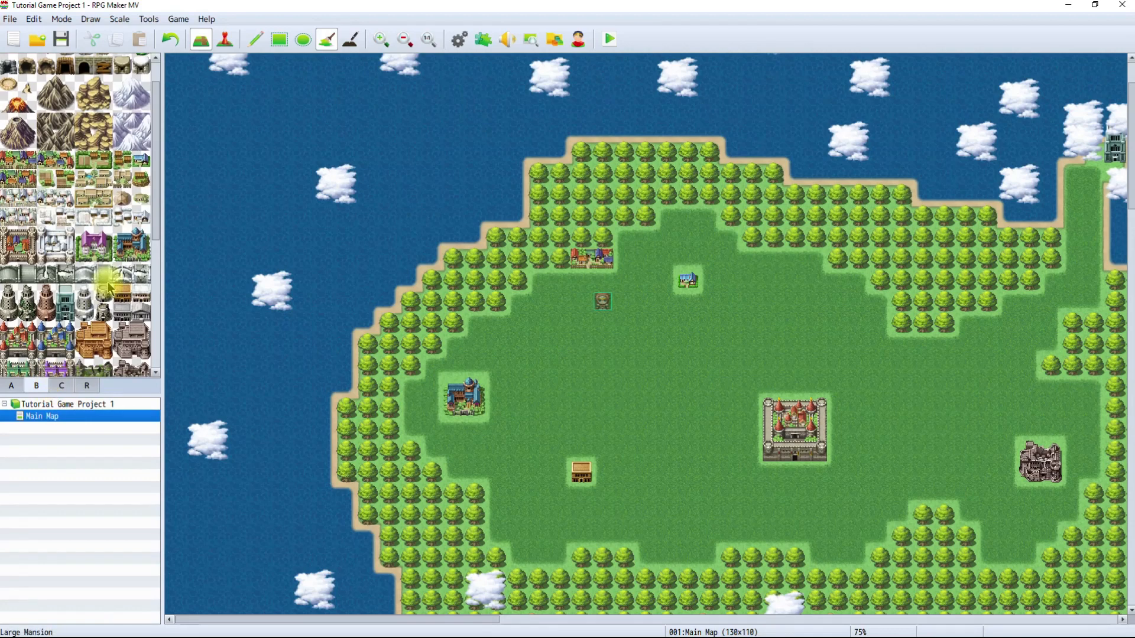
{"action": "scroll", "coordinate": [108, 289], "scroll_direction": "up", "scroll_amount": 2}
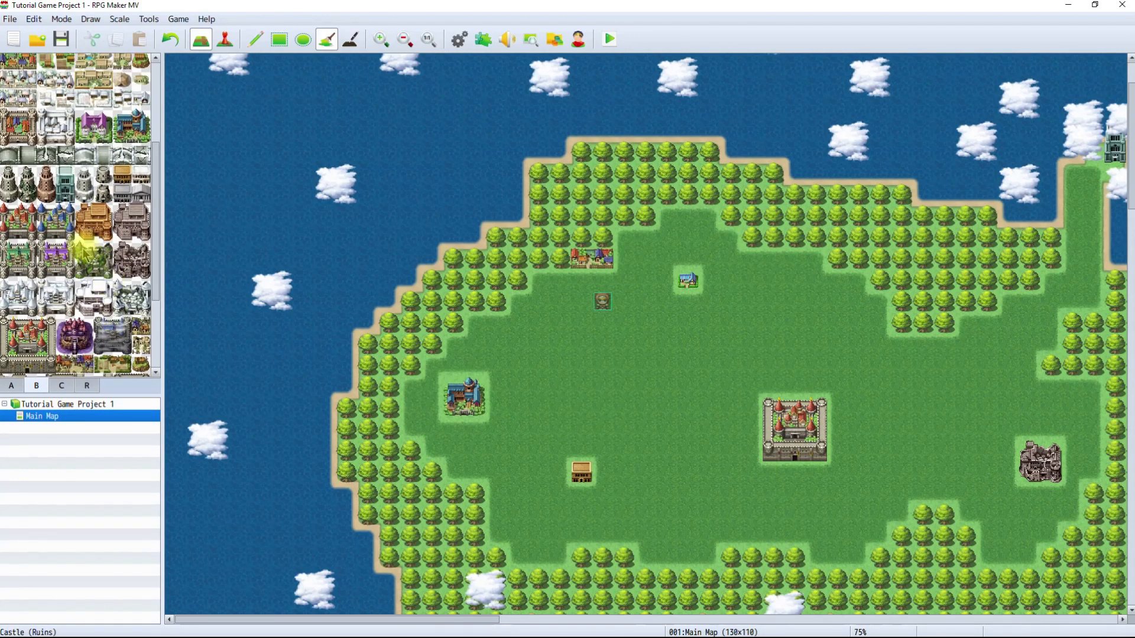
{"action": "scroll", "coordinate": [95, 290], "scroll_direction": "down", "scroll_amount": 1}
{"action": "left_click", "coordinate": [112, 299]}
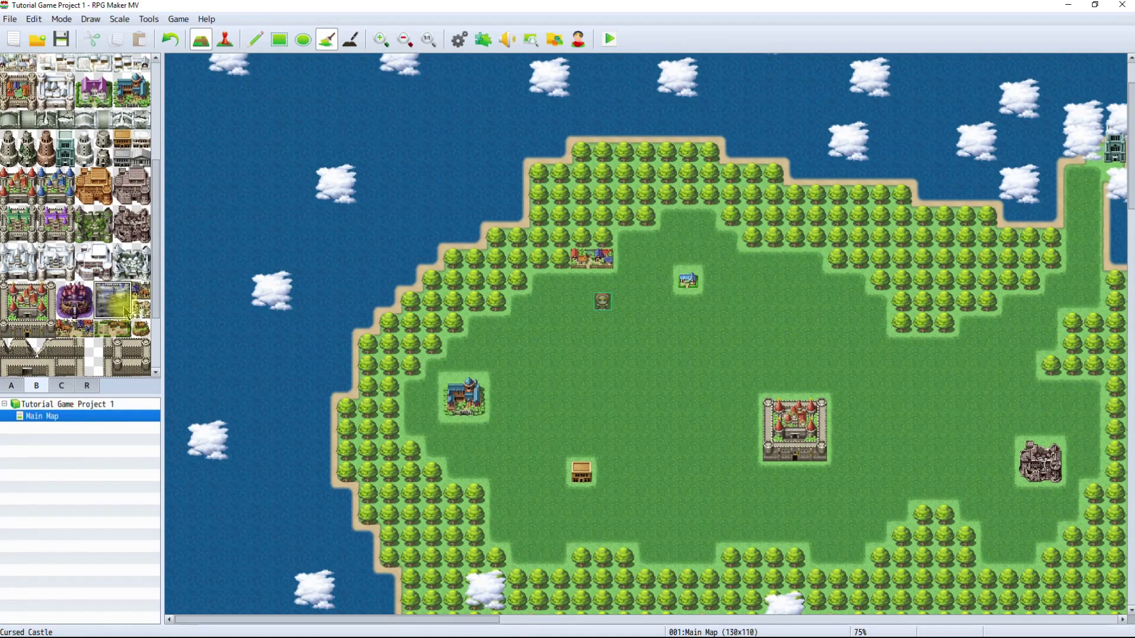
{"action": "left_click", "coordinate": [819, 315]}
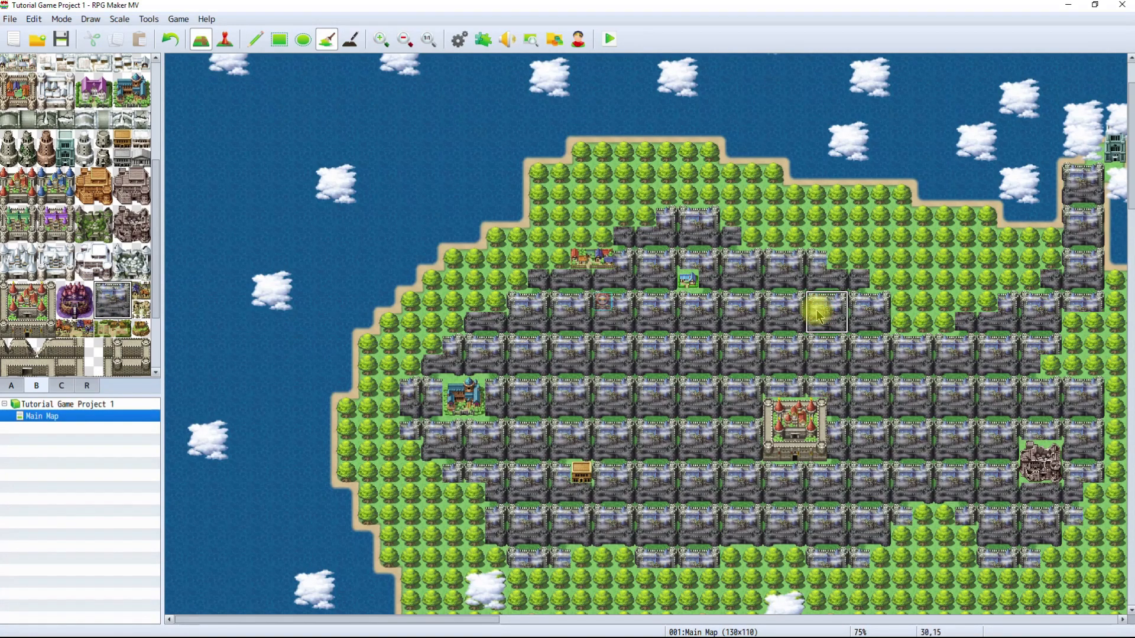
{"action": "key", "text": "ctrl+x"}
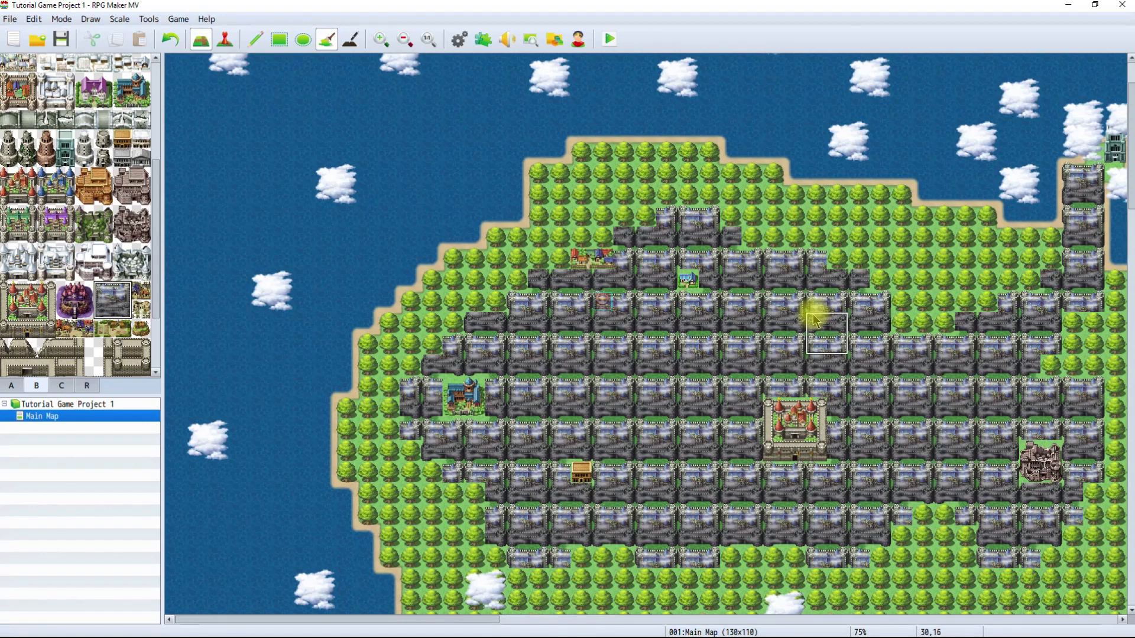
{"action": "key", "text": "ctrl+z"}
Using the pencil, paint a 2×2 light grassland patch north of the red-roofed walled castle and place the Cursed Castle on it.
{"action": "left_click", "coordinate": [256, 40]}
{"action": "left_click", "coordinate": [802, 302]}
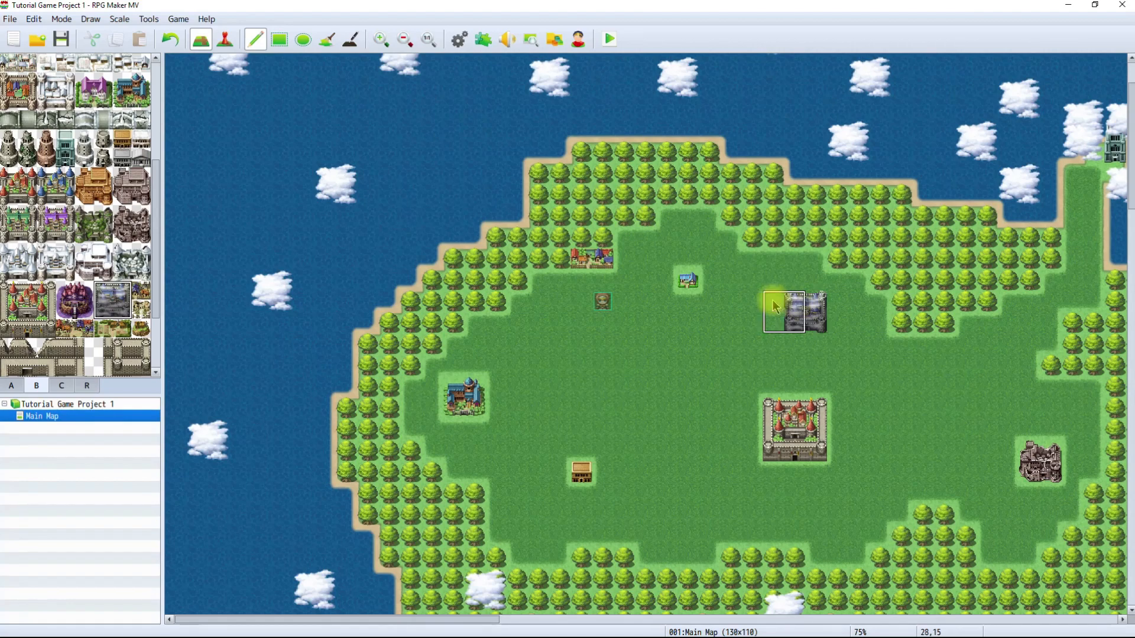
{"action": "key", "text": "ctrl+z"}
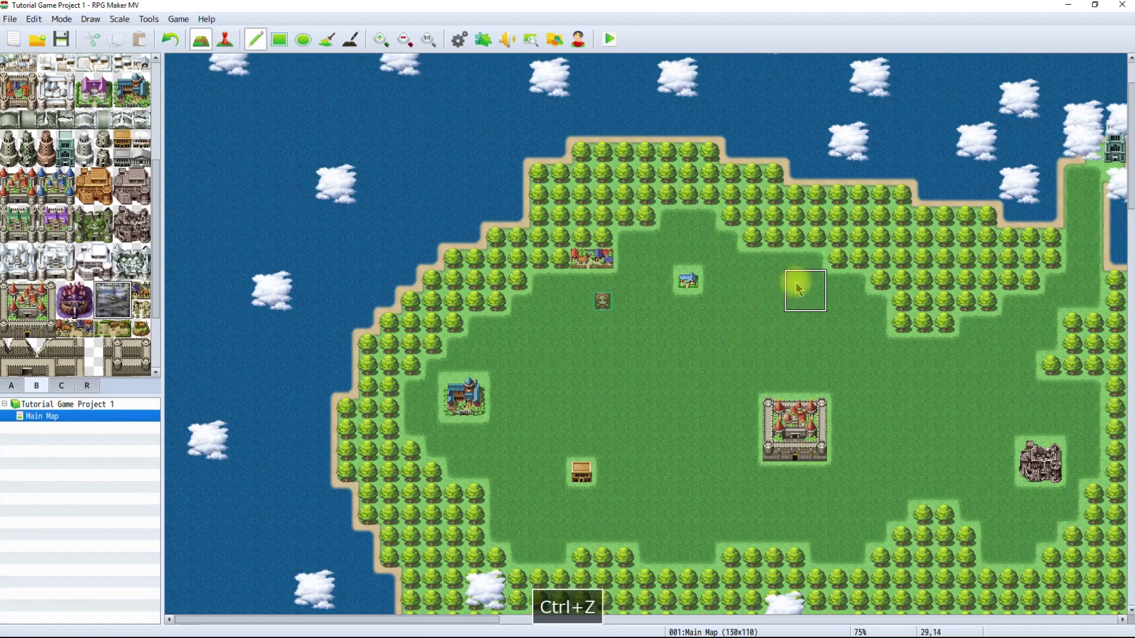
{"action": "scroll", "coordinate": [793, 284], "scroll_direction": "down", "scroll_amount": 2}
{"action": "scroll", "coordinate": [794, 287], "scroll_direction": "down", "scroll_amount": 6}
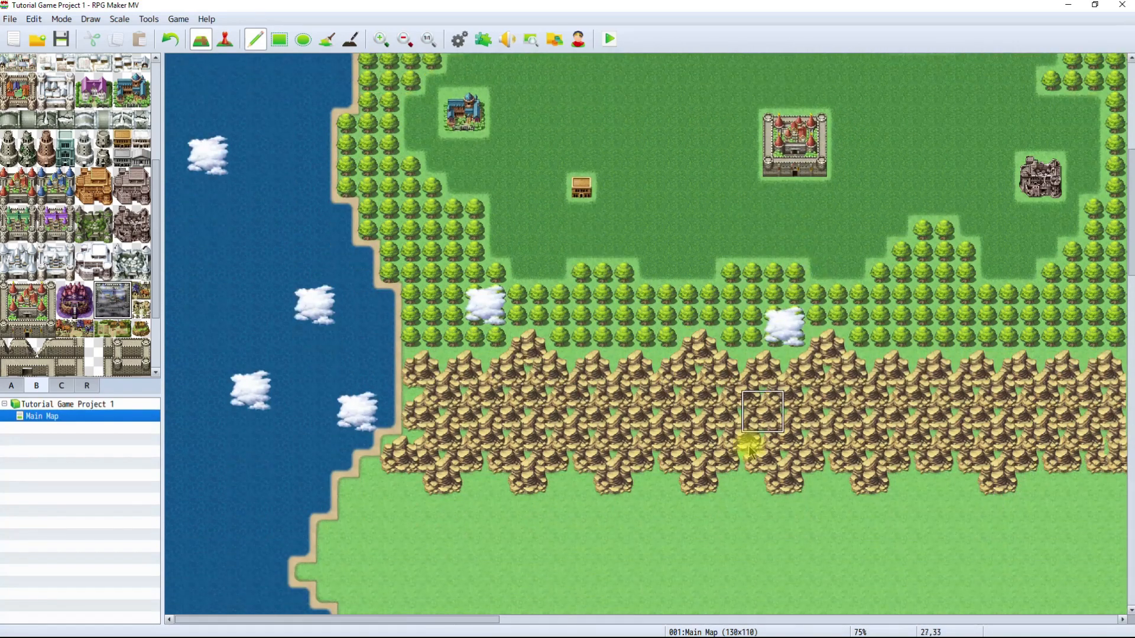
{"action": "scroll", "coordinate": [757, 443], "scroll_direction": "up", "scroll_amount": 2}
{"action": "scroll", "coordinate": [773, 349], "scroll_direction": "up", "scroll_amount": 5}
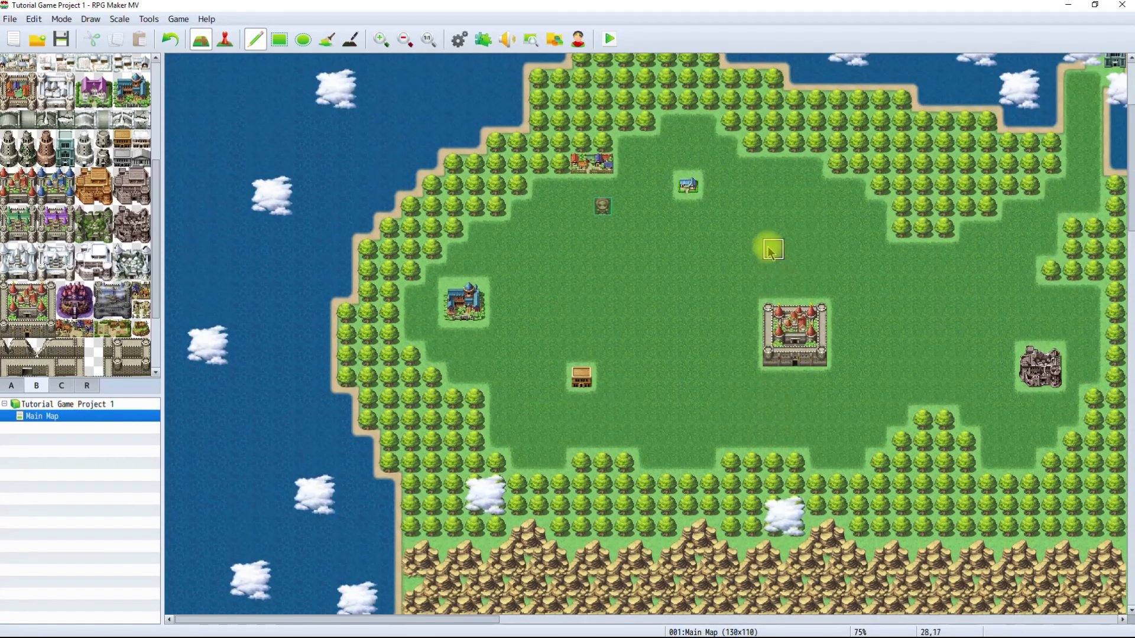
{"action": "mouse_move", "coordinate": [785, 216]}
{"action": "left_mouse_down"}
{"action": "mouse_move", "coordinate": [800, 212]}
{"action": "mouse_move", "coordinate": [772, 233]}
{"action": "left_mouse_up"}
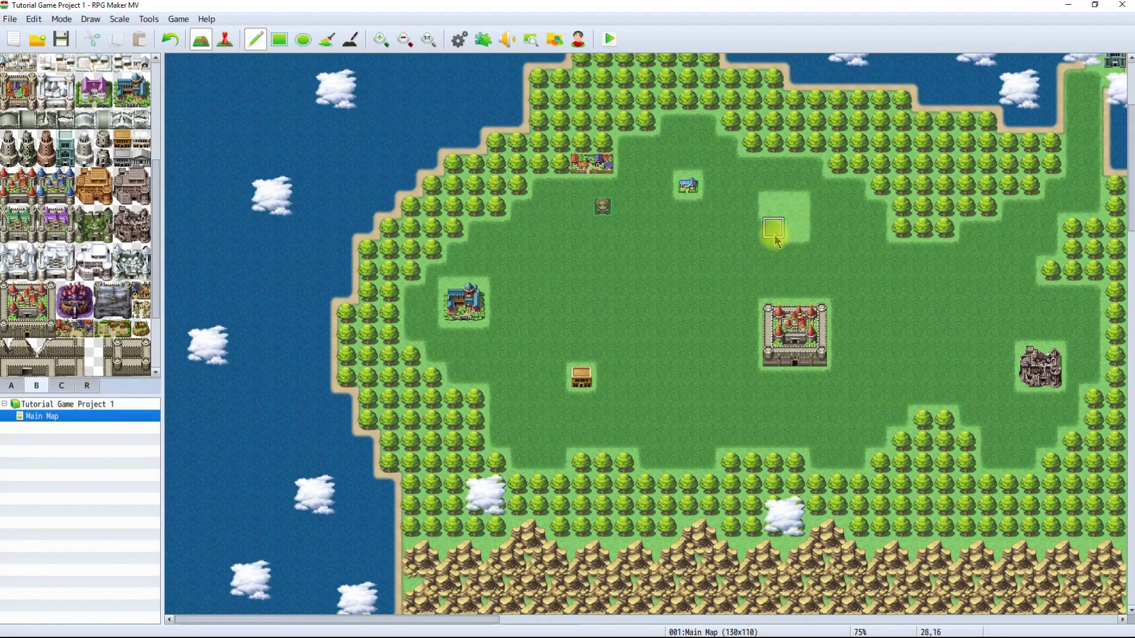
{"action": "left_click", "coordinate": [121, 305]}
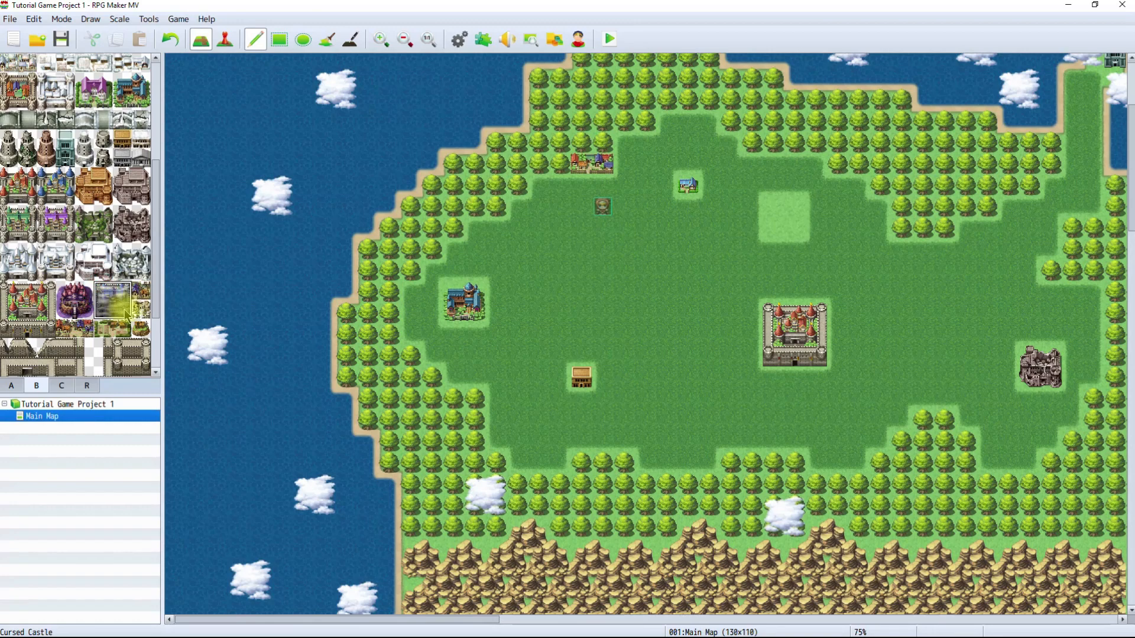
{"action": "left_click", "coordinate": [772, 206]}
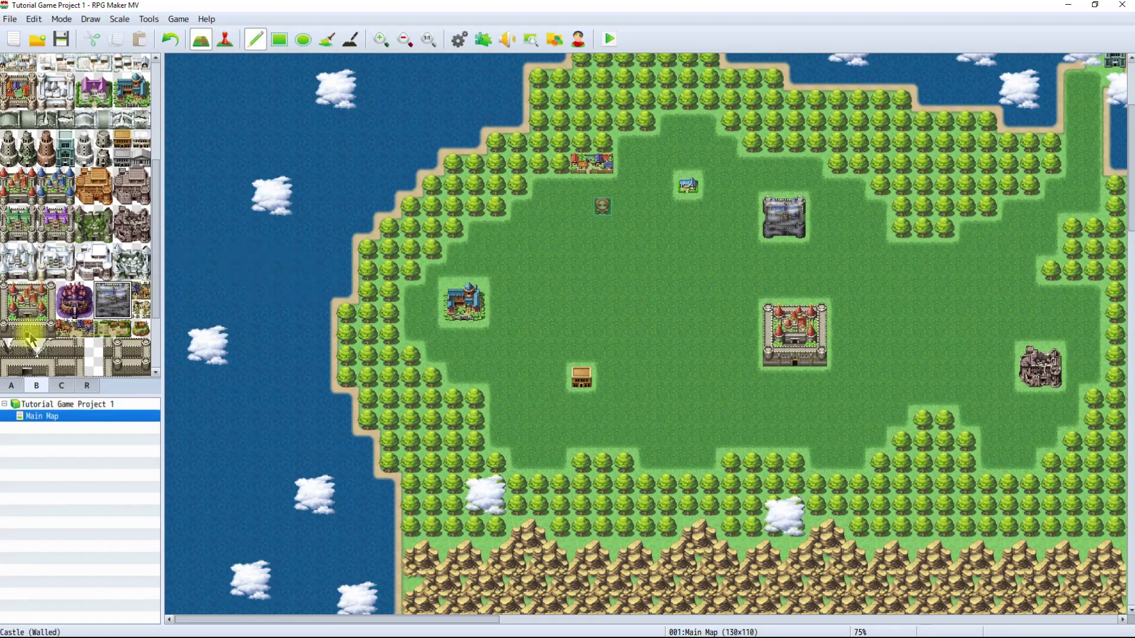
Draw a one-tile-wide sand path from the northwestern town past the small blue house to the front of the Cursed Castle.
{"action": "left_click", "coordinate": [13, 386]}
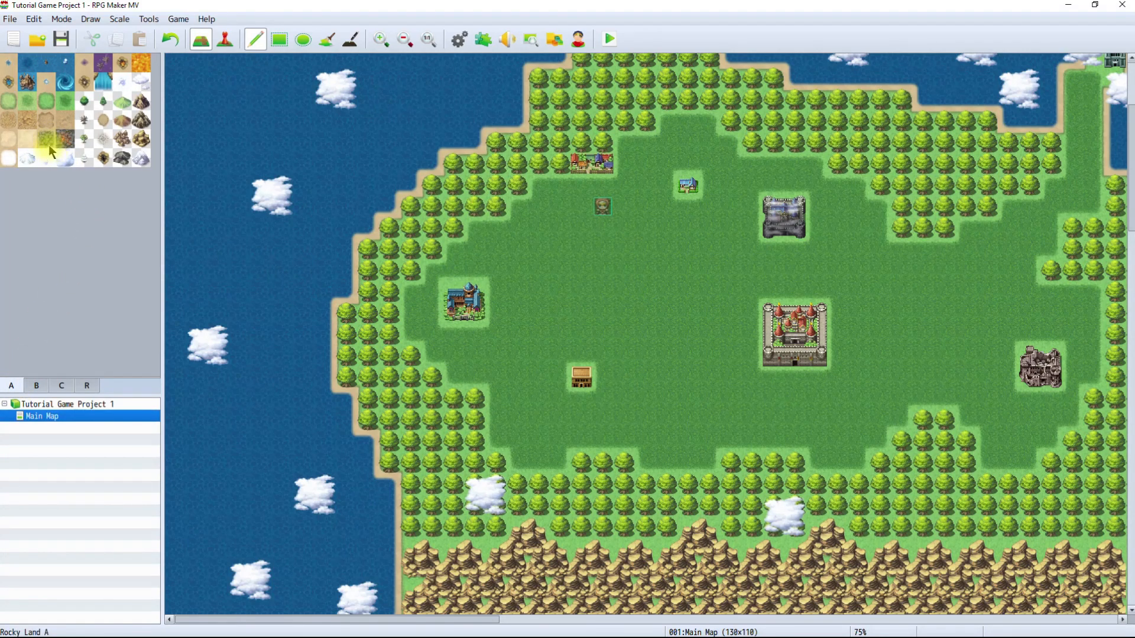
{"action": "left_click", "coordinate": [8, 139]}
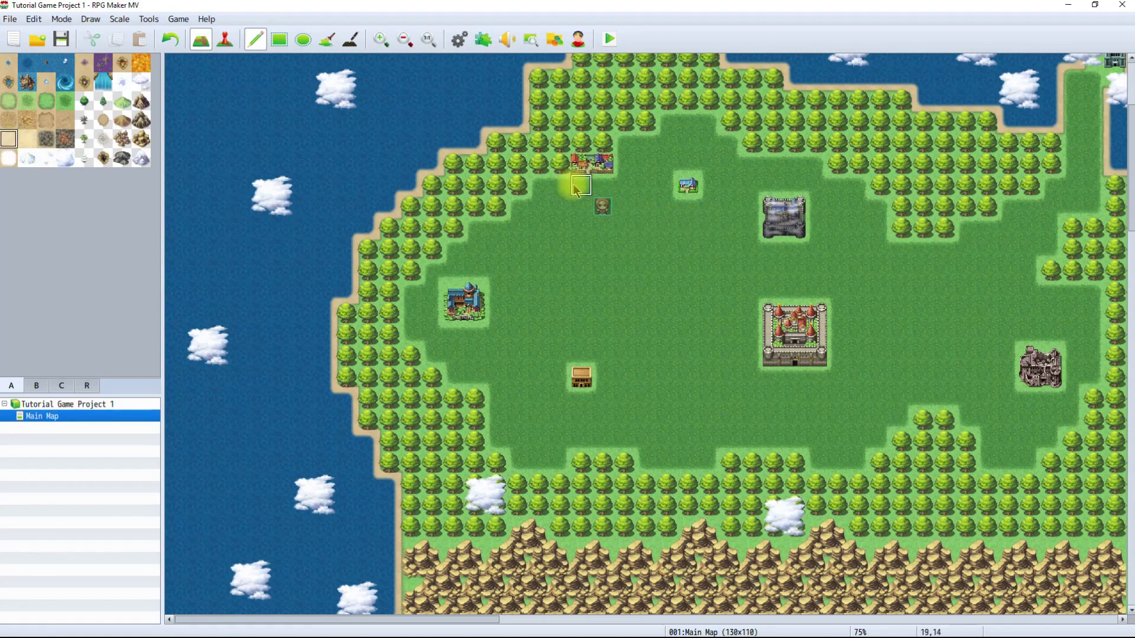
{"action": "mouse_move", "coordinate": [576, 188]}
{"action": "left_mouse_down"}
{"action": "mouse_move", "coordinate": [707, 208]}
{"action": "mouse_move", "coordinate": [715, 235]}
{"action": "left_mouse_up"}
{"action": "left_click", "coordinate": [714, 250]}
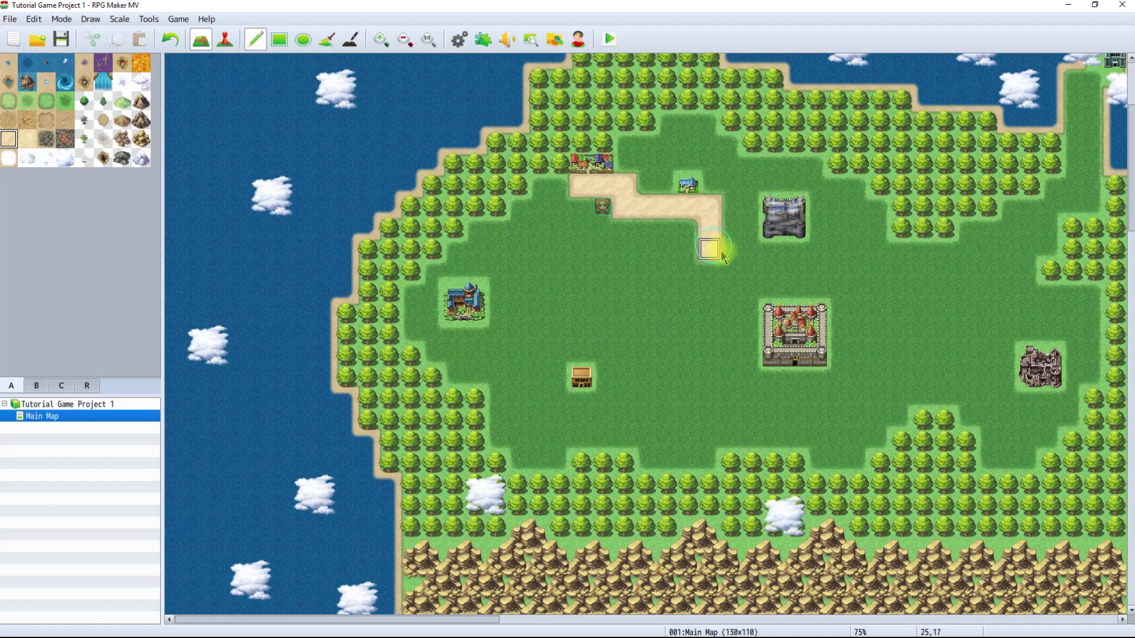
{"action": "left_click", "coordinate": [720, 273]}
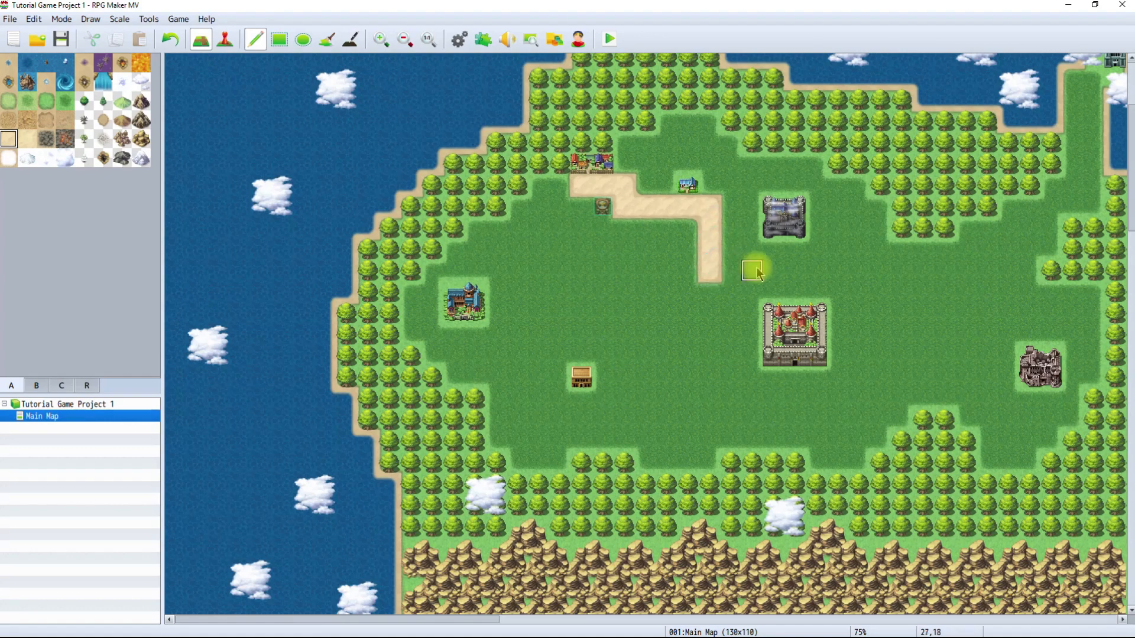
{"action": "mouse_move", "coordinate": [752, 272]}
{"action": "left_mouse_down"}
{"action": "mouse_move", "coordinate": [735, 270]}
{"action": "mouse_move", "coordinate": [796, 270]}
{"action": "mouse_move", "coordinate": [772, 248]}
{"action": "left_mouse_up"}
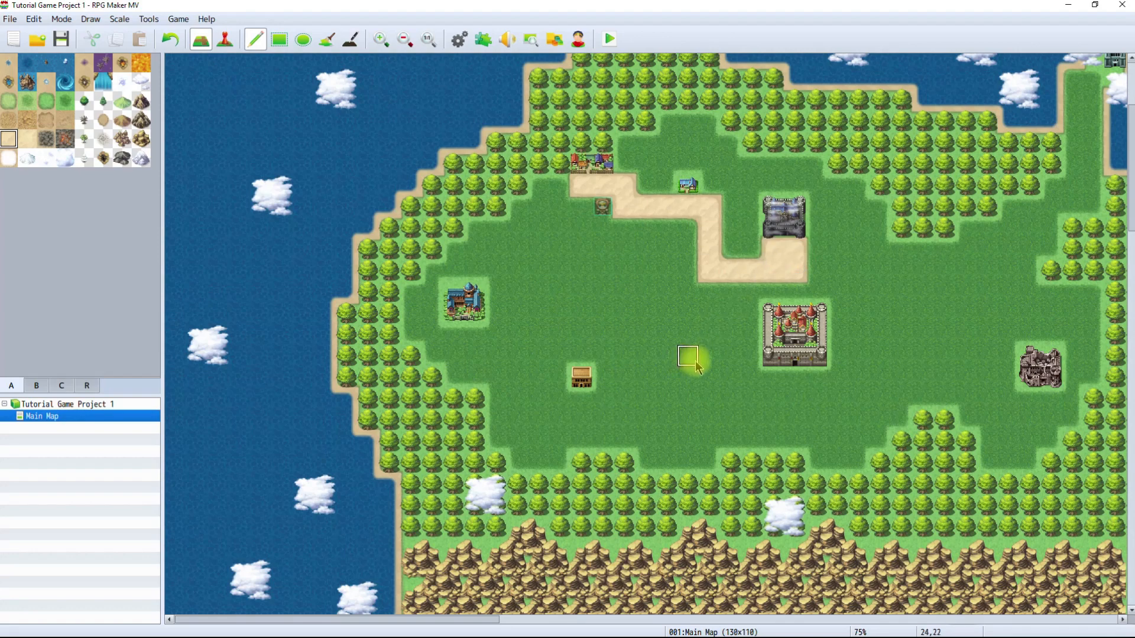
Extend the sand path south, with branches to the walled castle, the small wooden building and the western blue-roofed castle.
{"action": "left_click", "coordinate": [709, 294]}
{"action": "left_click_drag", "start_coordinate": [713, 330], "coordinate": [719, 400]}
{"action": "left_click", "coordinate": [792, 377]}
{"action": "left_click_drag", "start_coordinate": [794, 405], "coordinate": [732, 410]}
{"action": "mouse_move", "coordinate": [582, 400]}
{"action": "left_mouse_down"}
{"action": "mouse_move", "coordinate": [583, 414]}
{"action": "mouse_move", "coordinate": [701, 426]}
{"action": "left_mouse_up"}
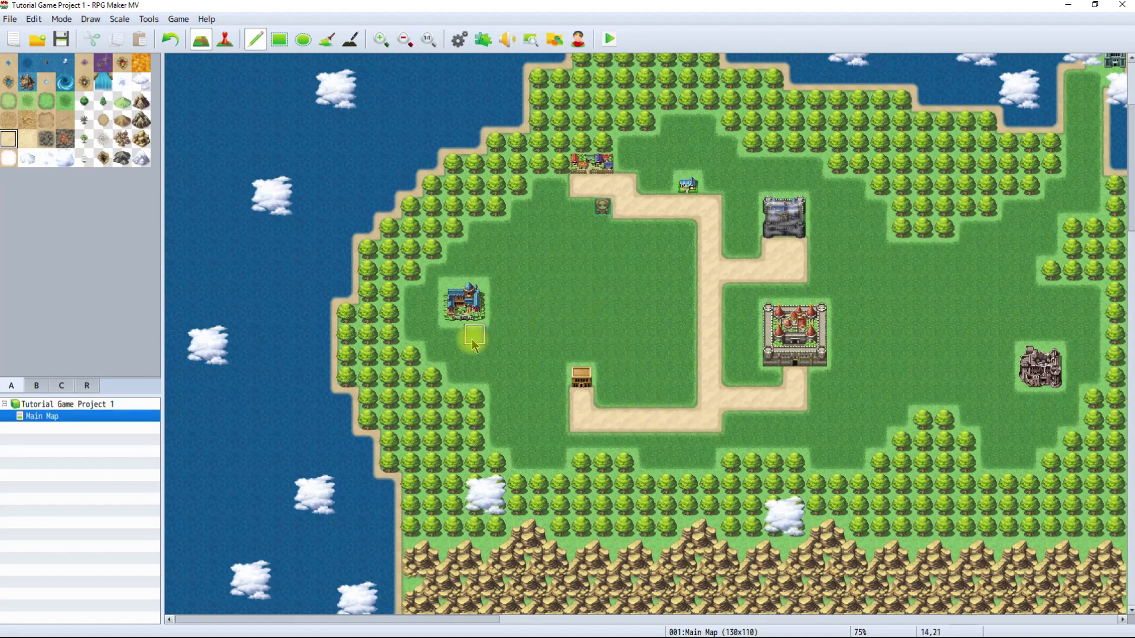
{"action": "mouse_move", "coordinate": [453, 338]}
{"action": "left_mouse_down"}
{"action": "mouse_move", "coordinate": [516, 340]}
{"action": "mouse_move", "coordinate": [520, 293]}
{"action": "mouse_move", "coordinate": [692, 303]}
{"action": "left_mouse_up"}
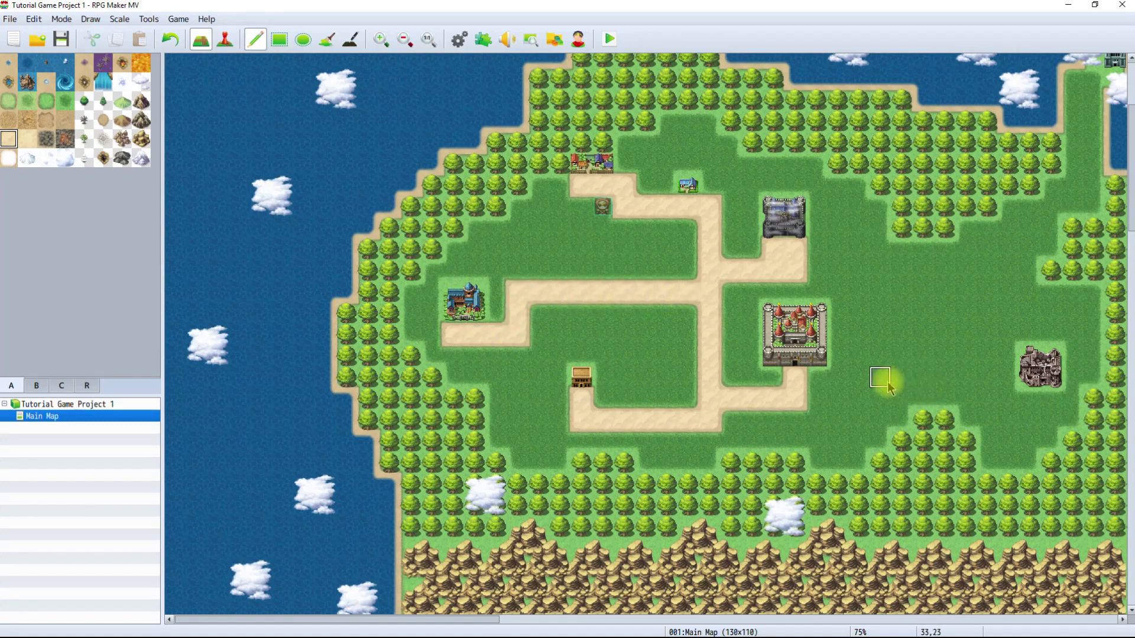
Extend the sand path east from the Cursed Castle to the ruins, and link it to the tower on the northeastern peninsula.
{"action": "mouse_move", "coordinate": [814, 272]}
{"action": "left_mouse_down"}
{"action": "mouse_move", "coordinate": [876, 282]}
{"action": "mouse_move", "coordinate": [881, 339]}
{"action": "mouse_move", "coordinate": [942, 343]}
{"action": "mouse_move", "coordinate": [948, 382]}
{"action": "left_mouse_up"}
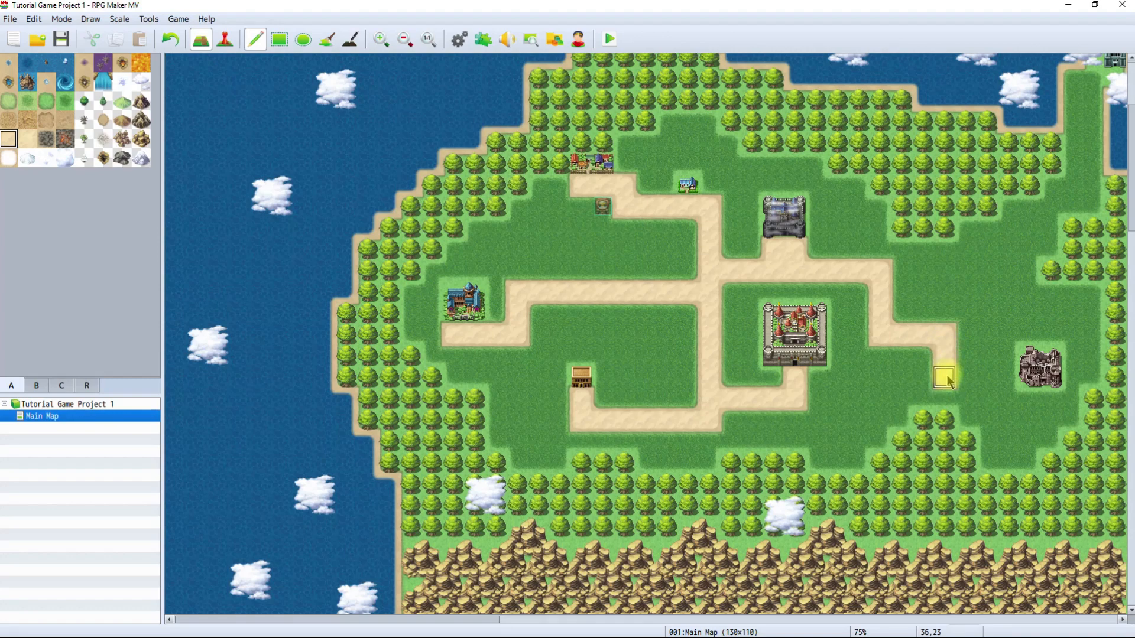
{"action": "left_click", "coordinate": [985, 384]}
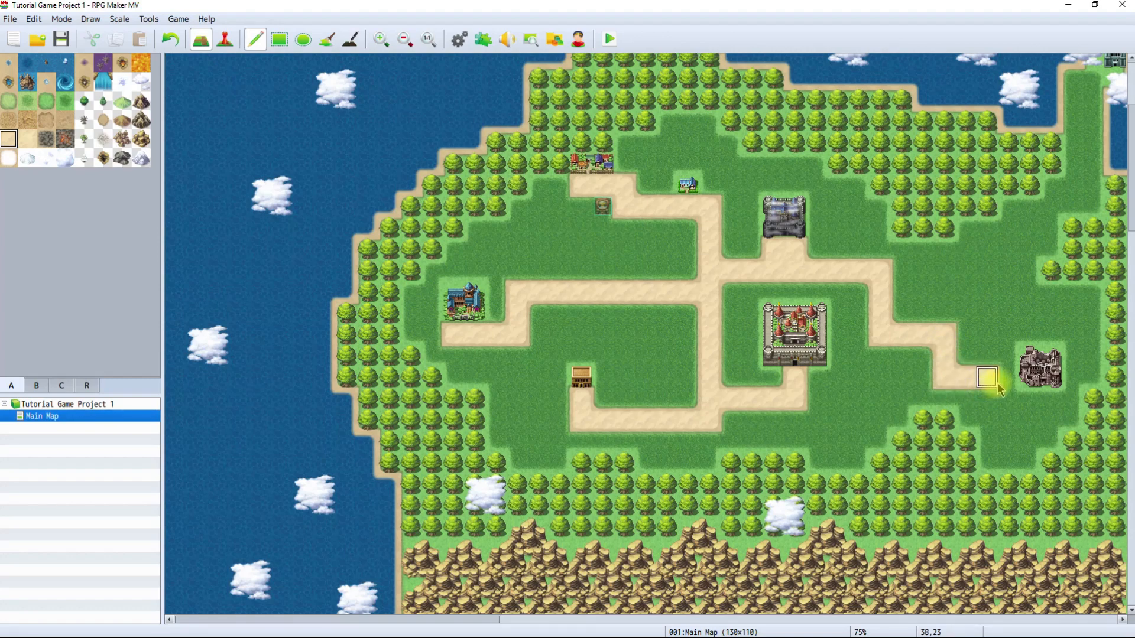
{"action": "left_click_drag", "start_coordinate": [998, 389], "coordinate": [1006, 359]}
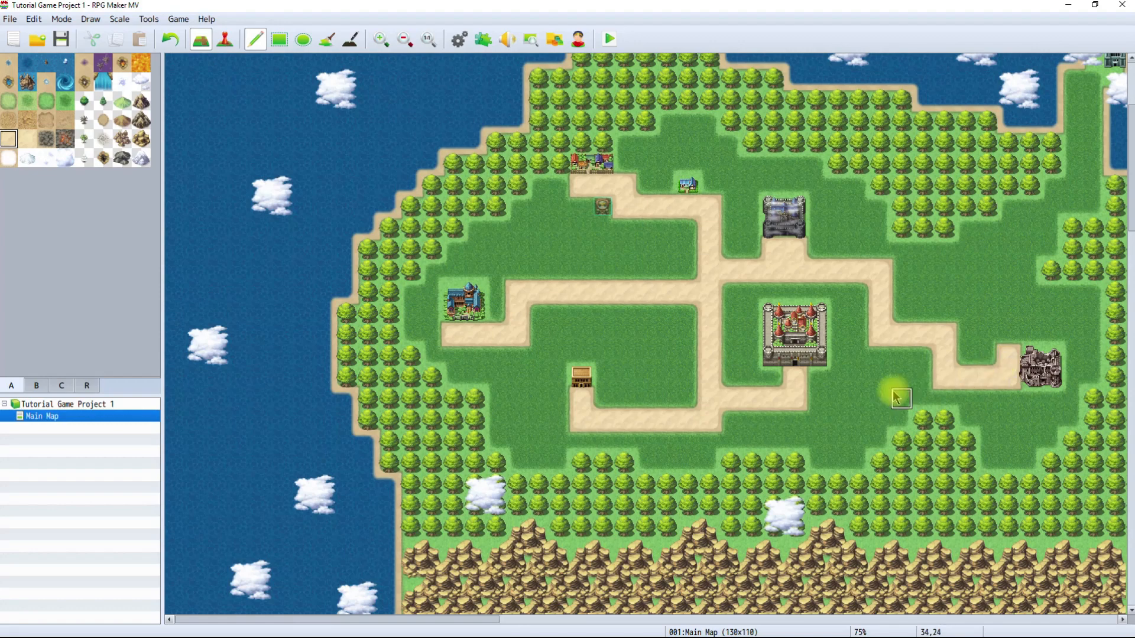
{"action": "scroll", "coordinate": [895, 398], "scroll_direction": "up", "scroll_amount": 3}
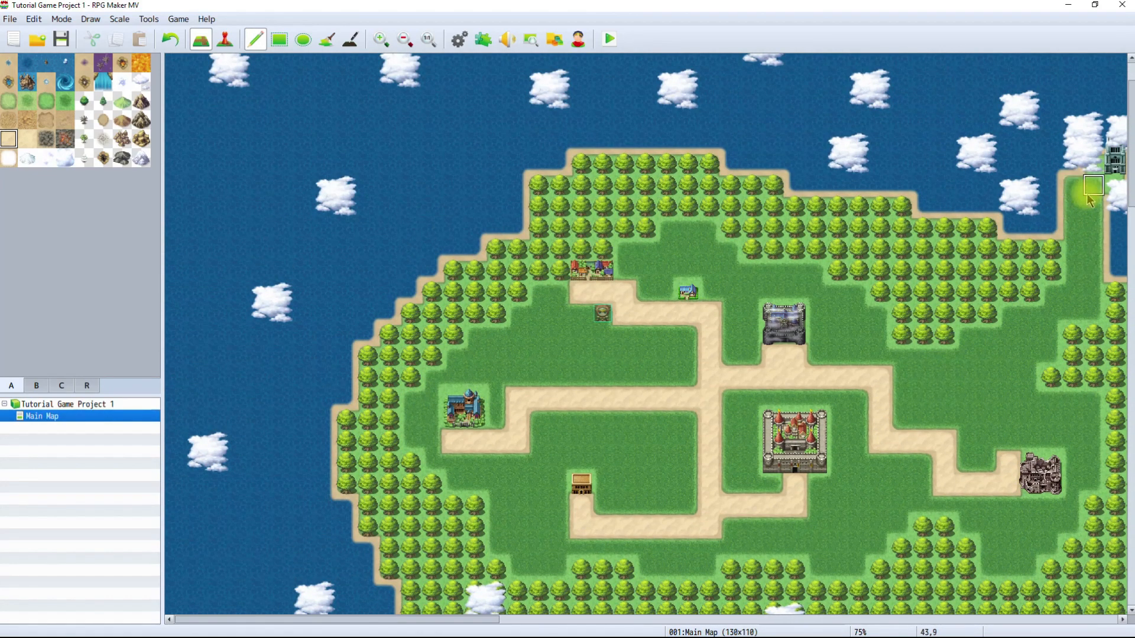
{"action": "mouse_move", "coordinate": [1088, 199]}
{"action": "left_mouse_down"}
{"action": "mouse_move", "coordinate": [1088, 310]}
{"action": "mouse_move", "coordinate": [1060, 307]}
{"action": "mouse_move", "coordinate": [1046, 354]}
{"action": "mouse_move", "coordinate": [1008, 349]}
{"action": "mouse_move", "coordinate": [989, 355]}
{"action": "mouse_move", "coordinate": [987, 377]}
{"action": "mouse_move", "coordinate": [904, 380]}
{"action": "left_mouse_up"}
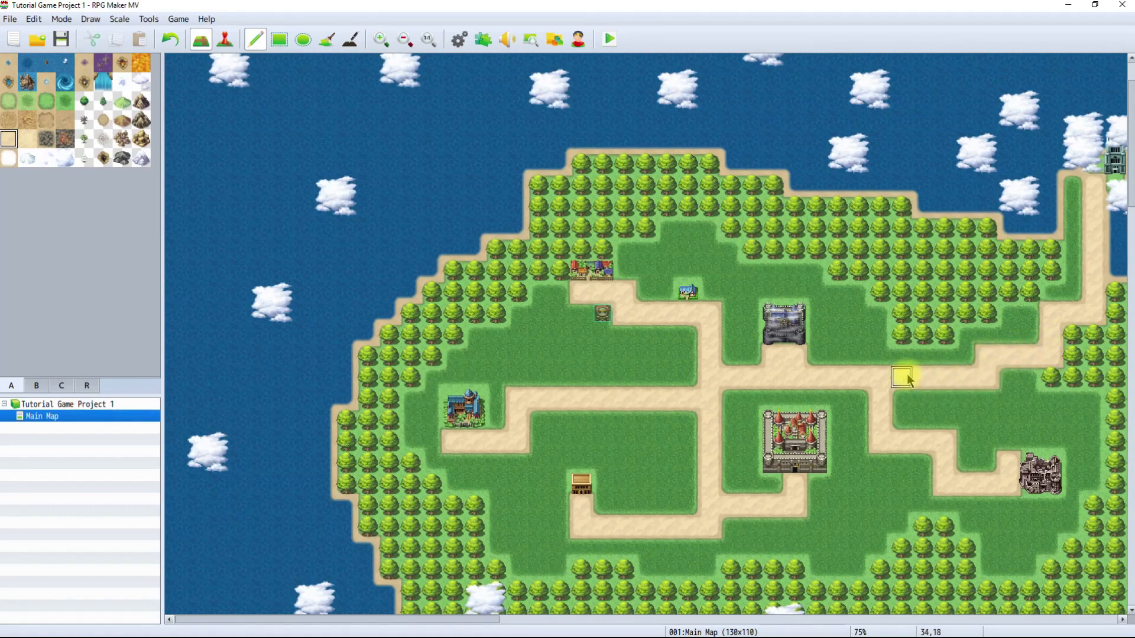
Plant a row of six Giant Tree tiles in the dark grassland between the northwestern town and the path to the blue-roofed castle.
{"action": "scroll", "coordinate": [962, 372], "scroll_direction": "up", "scroll_amount": 2}
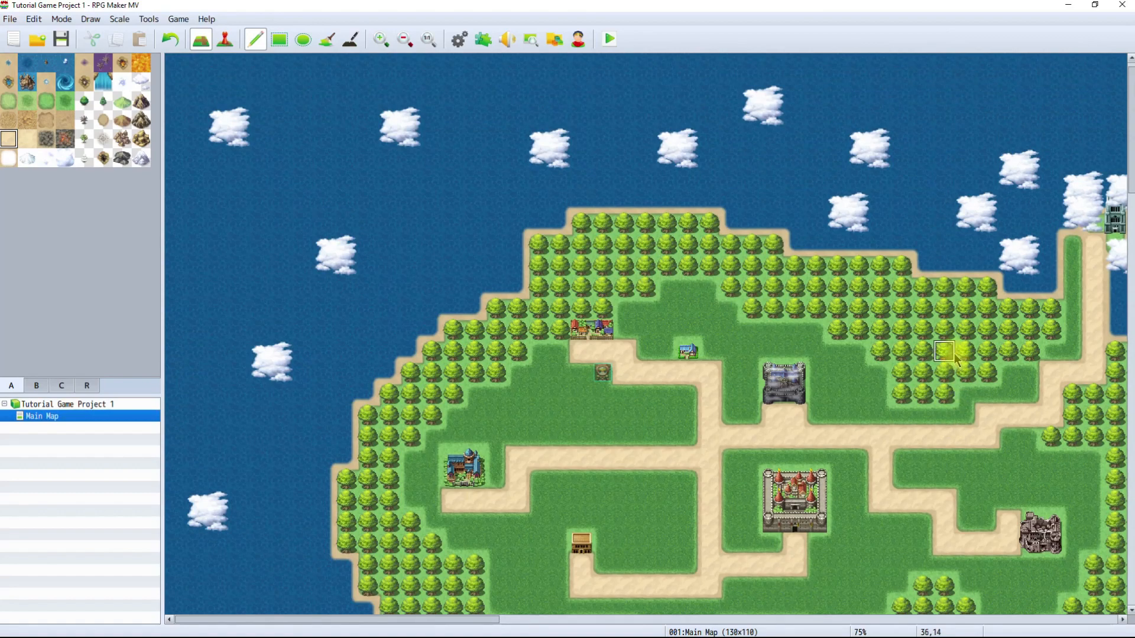
{"action": "scroll", "coordinate": [941, 328], "scroll_direction": "down", "scroll_amount": 5}
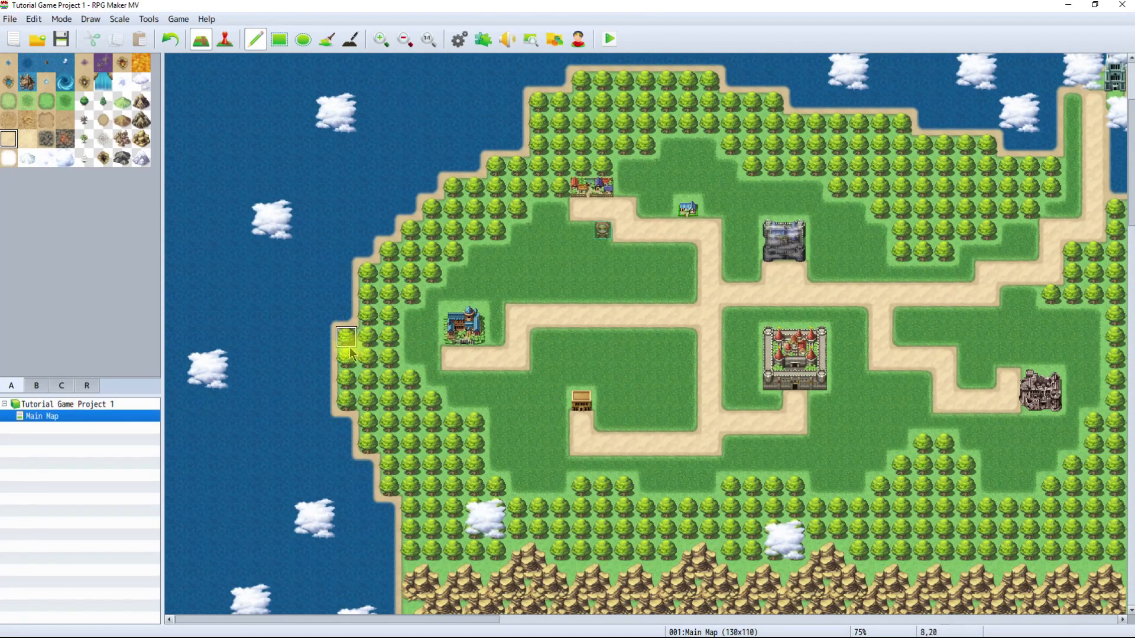
{"action": "left_click", "coordinate": [36, 386]}
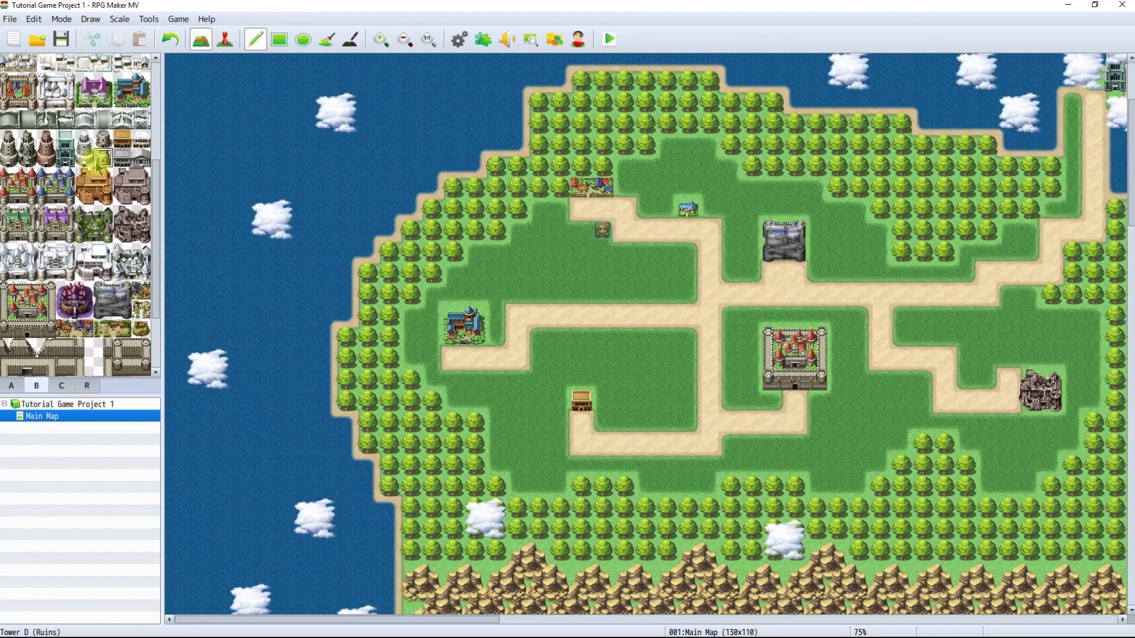
{"action": "scroll", "coordinate": [99, 163], "scroll_direction": "up", "scroll_amount": 3}
{"action": "left_click", "coordinate": [65, 82]}
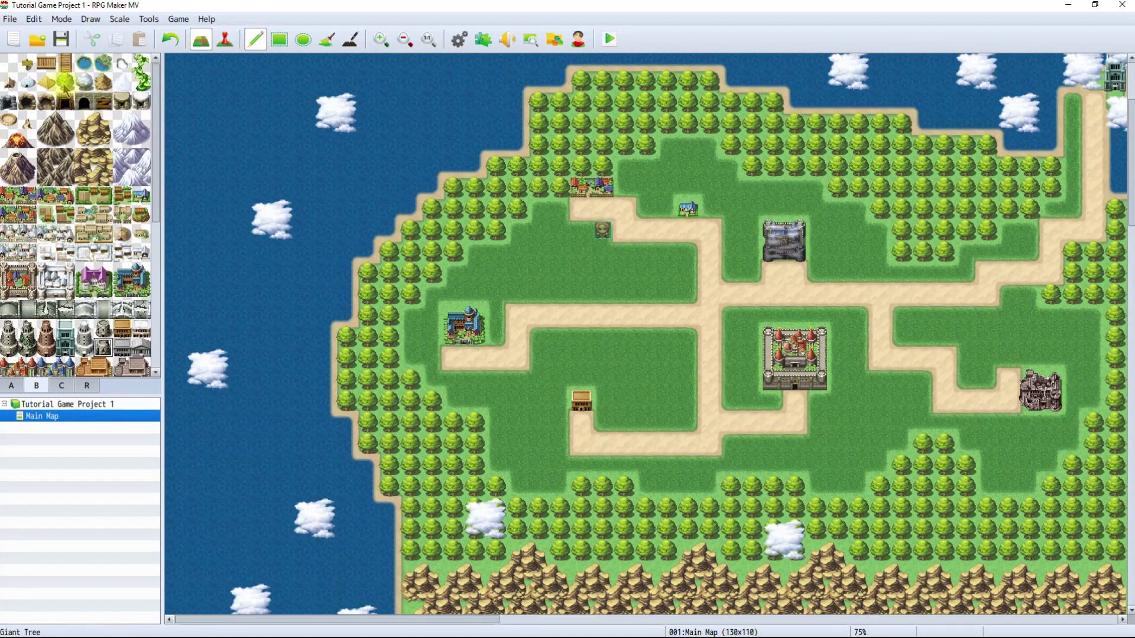
{"action": "left_click_drag", "start_coordinate": [555, 277], "coordinate": [660, 280]}
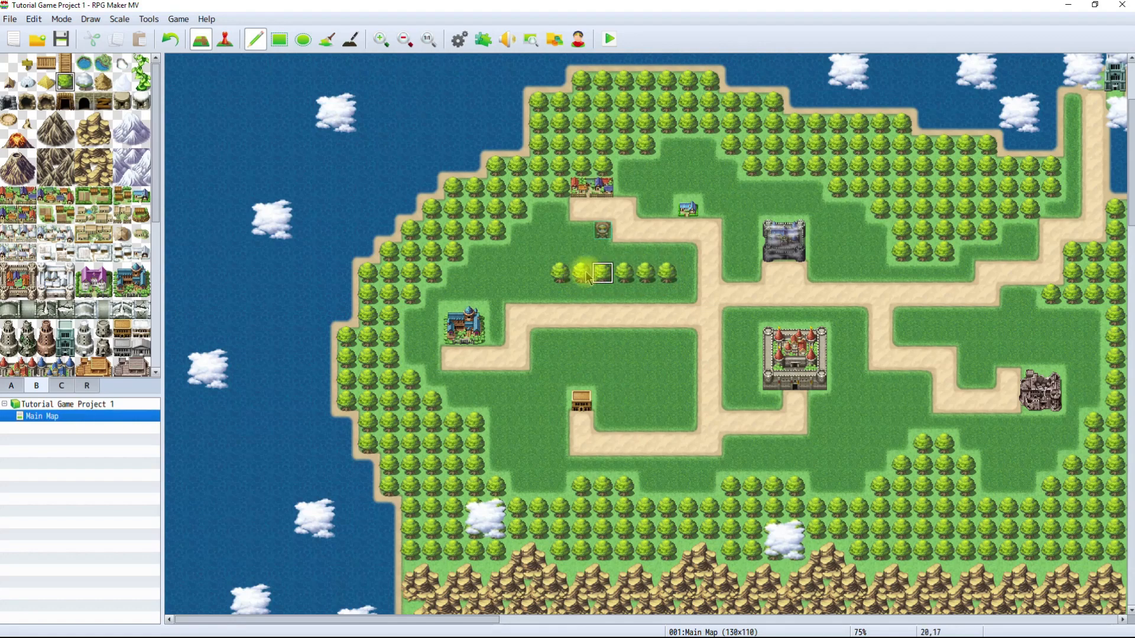
Try extending the Giant Tree planting up toward the northwestern town, and undo all the trees planted in that dark grassland.
{"action": "mouse_move", "coordinate": [665, 254]}
{"action": "left_mouse_down"}
{"action": "mouse_move", "coordinate": [576, 257]}
{"action": "mouse_move", "coordinate": [575, 233]}
{"action": "mouse_move", "coordinate": [558, 234]}
{"action": "mouse_move", "coordinate": [552, 215]}
{"action": "mouse_move", "coordinate": [541, 274]}
{"action": "left_mouse_up"}
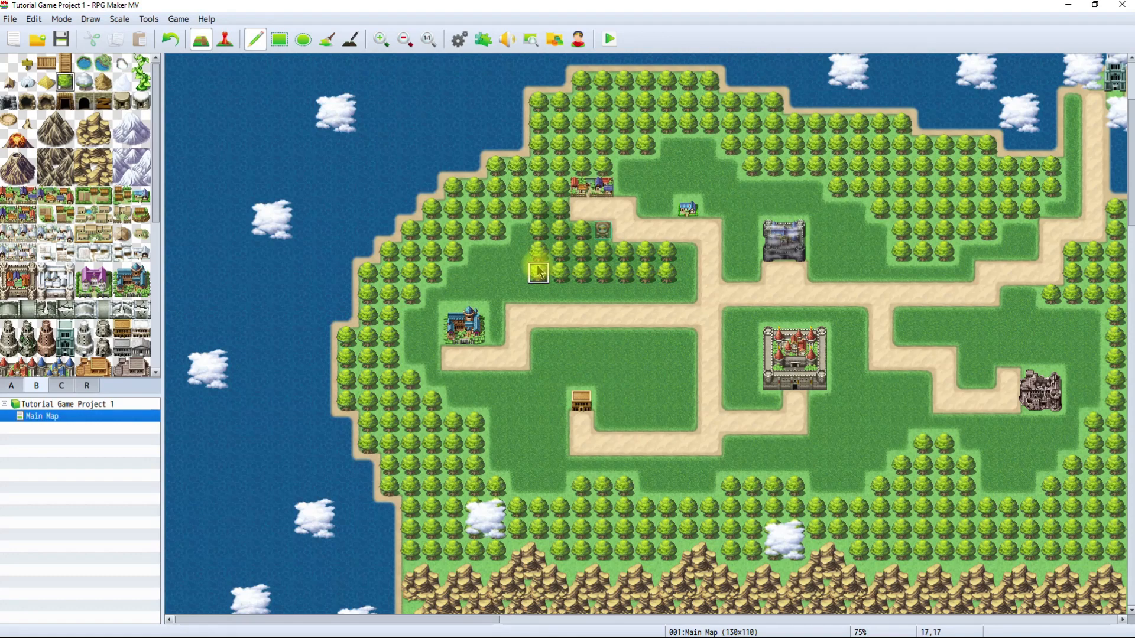
{"action": "key", "text": "ctrl+z"}
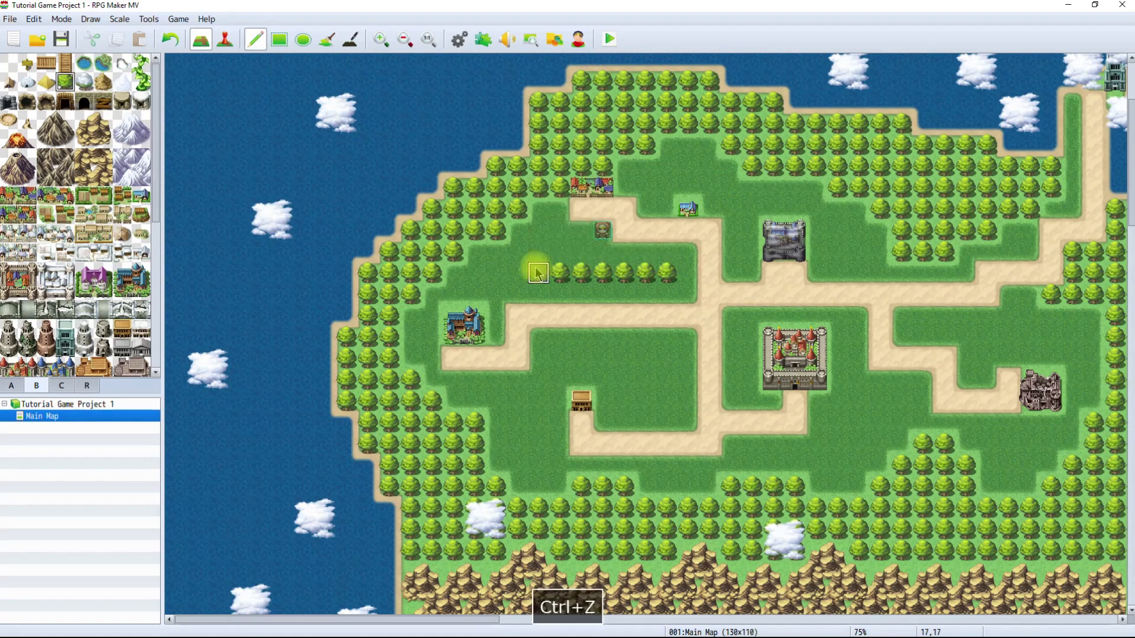
{"action": "key", "text": "ctrl+z"}
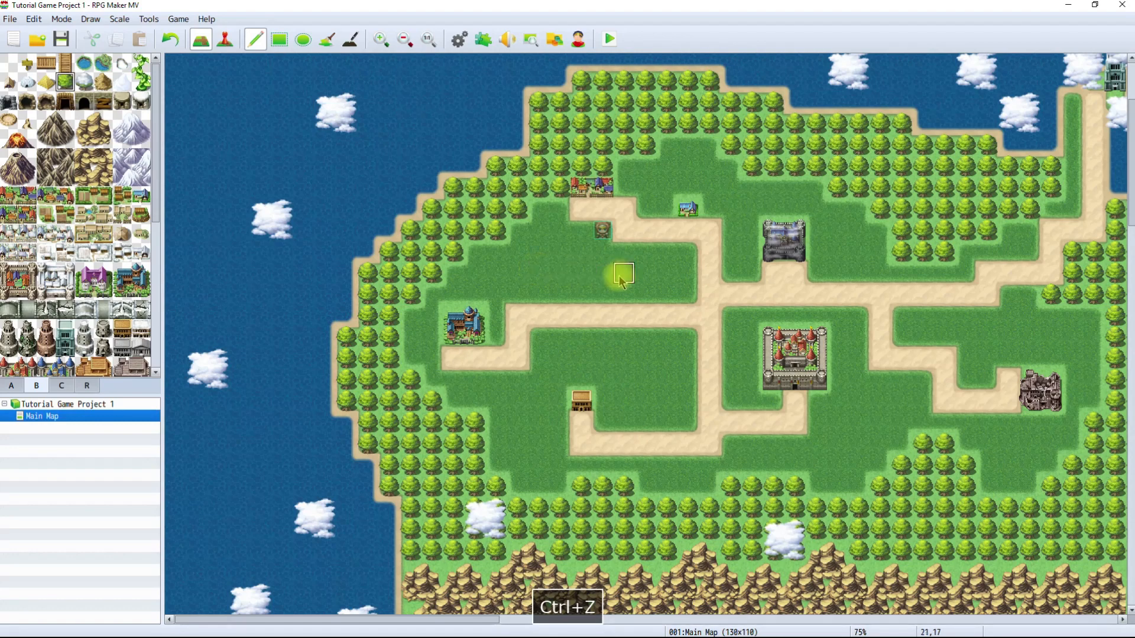
Paint light grass patches in the dark grassland on both sides of the small wooden building, southeast of the walled castle and east of the Cursed Castle.
{"action": "scroll", "coordinate": [606, 440], "scroll_direction": "down", "scroll_amount": 3}
{"action": "scroll", "coordinate": [606, 440], "scroll_direction": "down", "scroll_amount": 1}
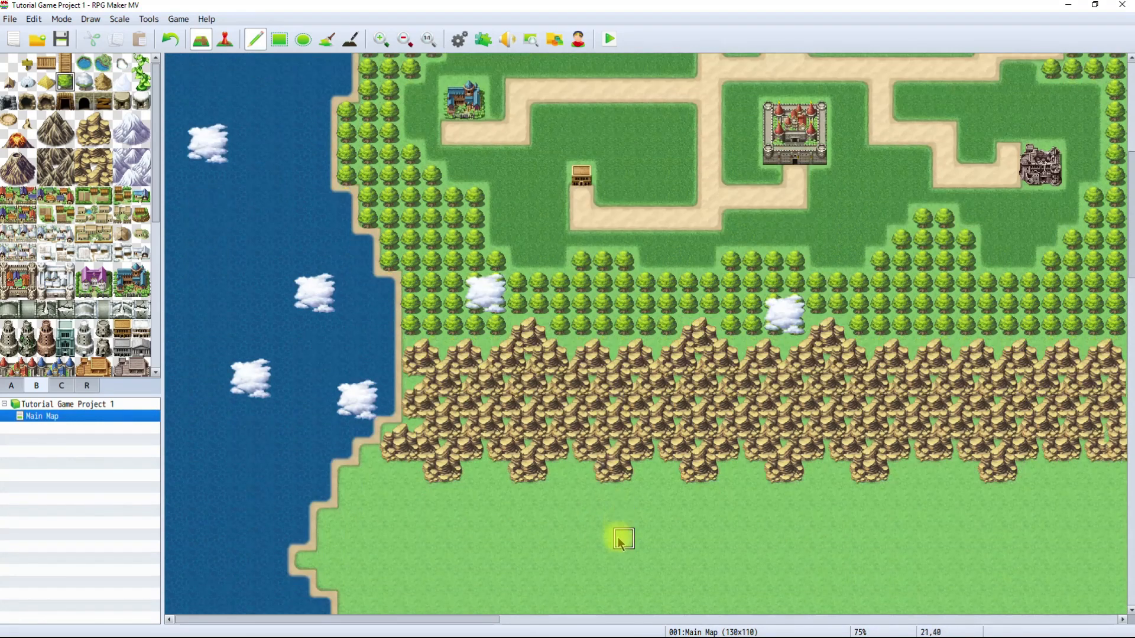
{"action": "scroll", "coordinate": [641, 295], "scroll_direction": "up", "scroll_amount": 2}
{"action": "scroll", "coordinate": [639, 303], "scroll_direction": "up", "scroll_amount": 1}
{"action": "mouse_move", "coordinate": [665, 331]}
{"action": "left_mouse_down"}
{"action": "mouse_move", "coordinate": [662, 381]}
{"action": "mouse_move", "coordinate": [641, 373]}
{"action": "mouse_move", "coordinate": [646, 337]}
{"action": "mouse_move", "coordinate": [620, 337]}
{"action": "mouse_move", "coordinate": [621, 363]}
{"action": "mouse_move", "coordinate": [603, 332]}
{"action": "mouse_move", "coordinate": [566, 338]}
{"action": "mouse_move", "coordinate": [545, 375]}
{"action": "mouse_move", "coordinate": [539, 438]}
{"action": "mouse_move", "coordinate": [512, 385]}
{"action": "left_mouse_up"}
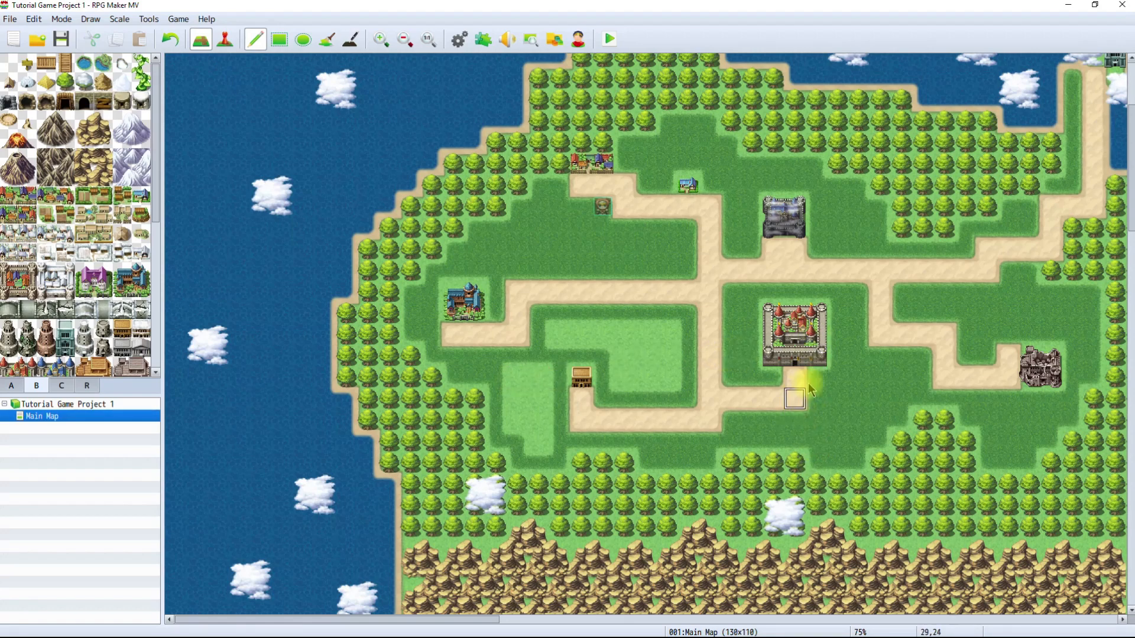
{"action": "mouse_move", "coordinate": [836, 399]}
{"action": "left_mouse_down"}
{"action": "mouse_move", "coordinate": [907, 383]}
{"action": "mouse_move", "coordinate": [860, 390]}
{"action": "mouse_move", "coordinate": [849, 431]}
{"action": "mouse_move", "coordinate": [834, 427]}
{"action": "left_mouse_up"}
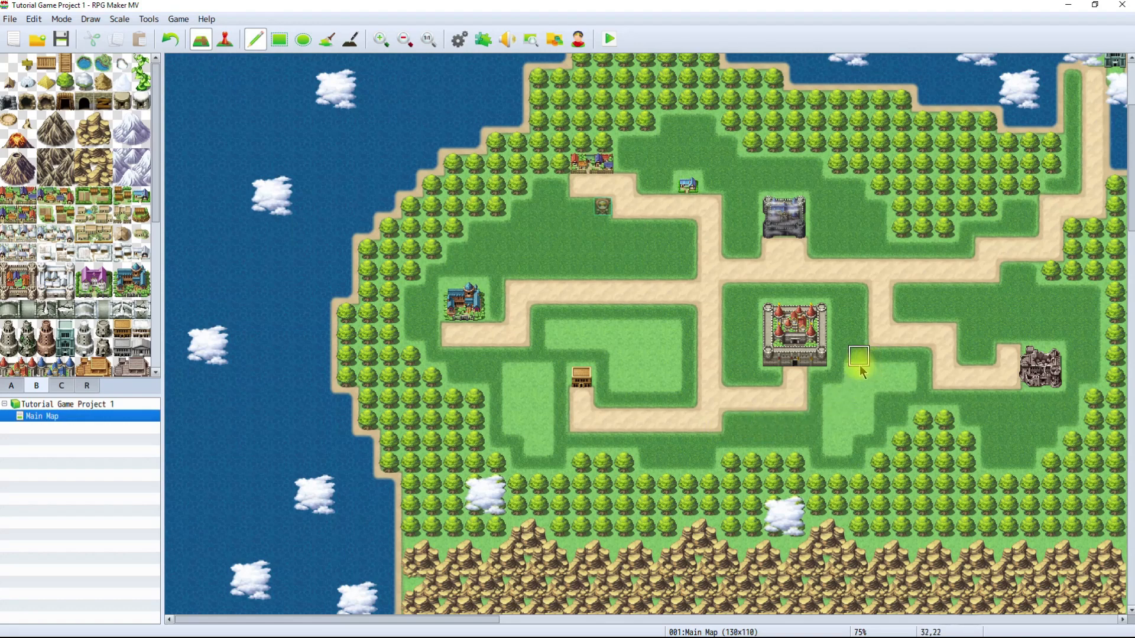
{"action": "mouse_move", "coordinate": [835, 231]}
{"action": "left_mouse_down"}
{"action": "mouse_move", "coordinate": [839, 203]}
{"action": "mouse_move", "coordinate": [863, 237]}
{"action": "left_mouse_up"}
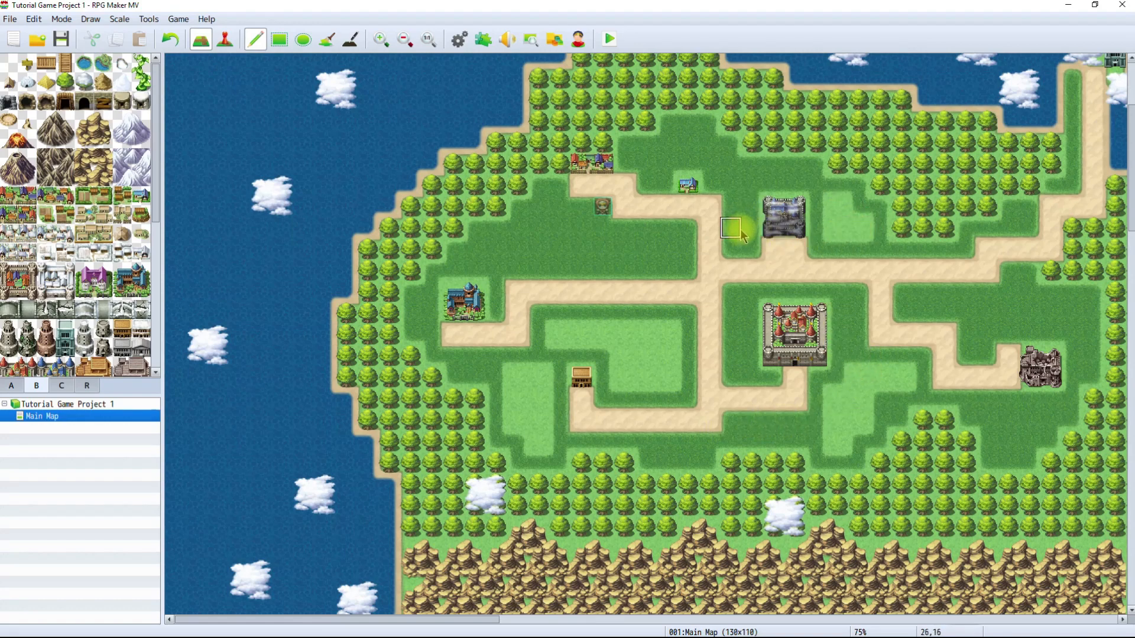
Paint light grass across the northern clearing, from the northwestern town past the small blue house to the forest north of the Cursed Castle.
{"action": "left_click", "coordinate": [695, 150]}
{"action": "left_click", "coordinate": [662, 152]}
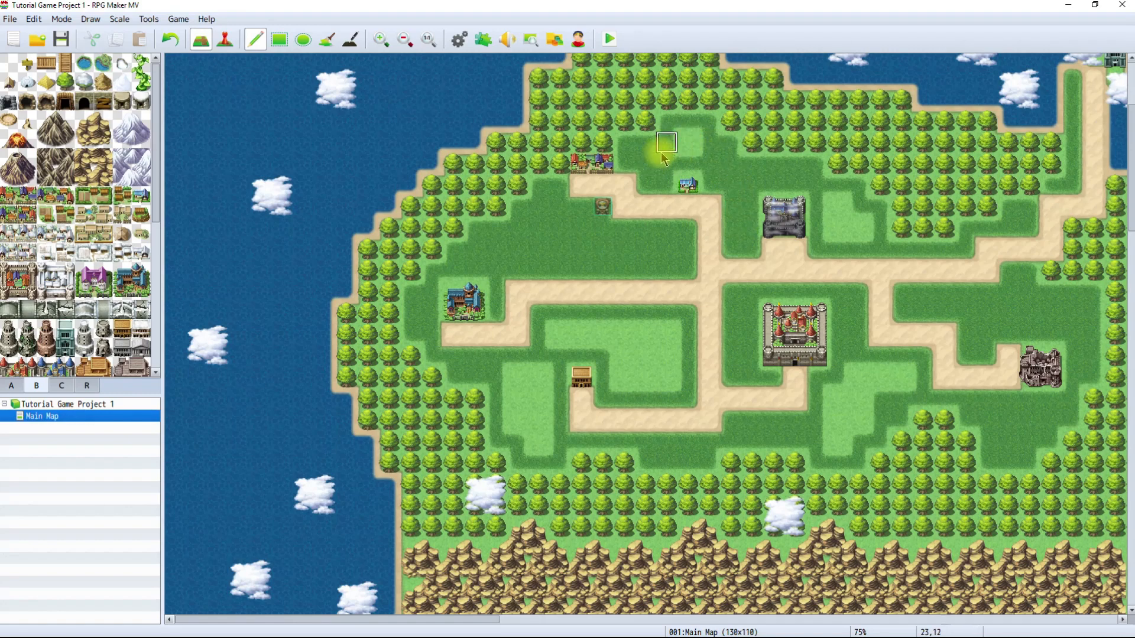
{"action": "mouse_move", "coordinate": [663, 157]}
{"action": "left_mouse_down"}
{"action": "mouse_move", "coordinate": [704, 147]}
{"action": "mouse_move", "coordinate": [689, 126]}
{"action": "mouse_move", "coordinate": [675, 134]}
{"action": "left_mouse_up"}
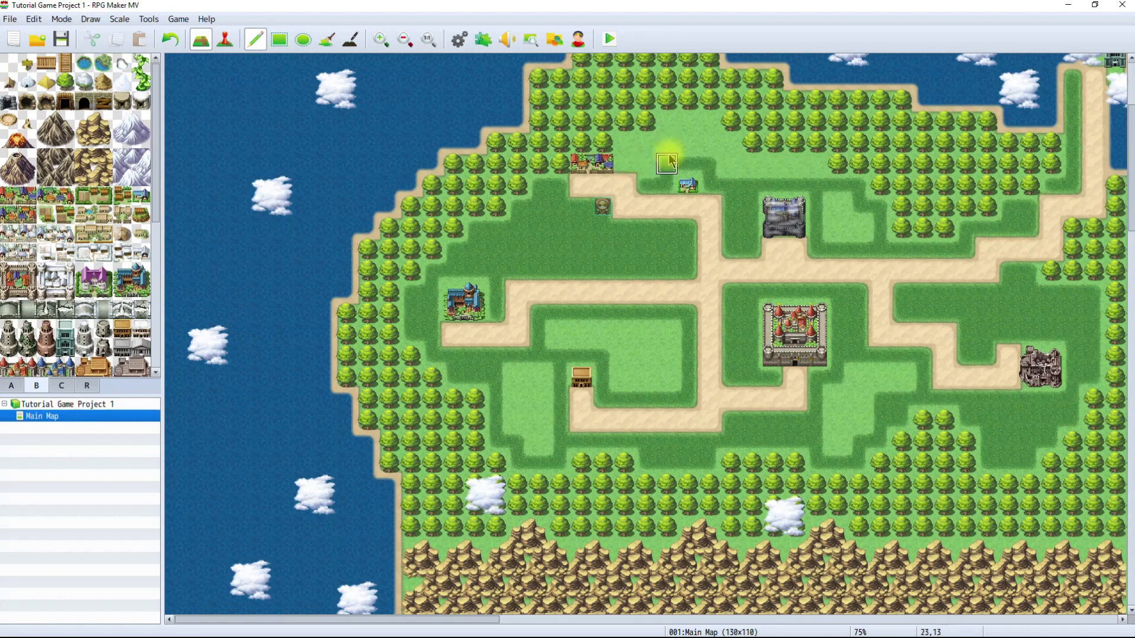
Paint a light grass strip in the dark grassland between the northwestern town and the path to the blue-roofed castle.
{"action": "left_click", "coordinate": [627, 250]}
{"action": "left_click", "coordinate": [612, 248]}
{"action": "left_click", "coordinate": [583, 249]}
{"action": "left_click", "coordinate": [556, 247]}
{"action": "left_click", "coordinate": [575, 228]}
{"action": "left_click", "coordinate": [557, 229]}
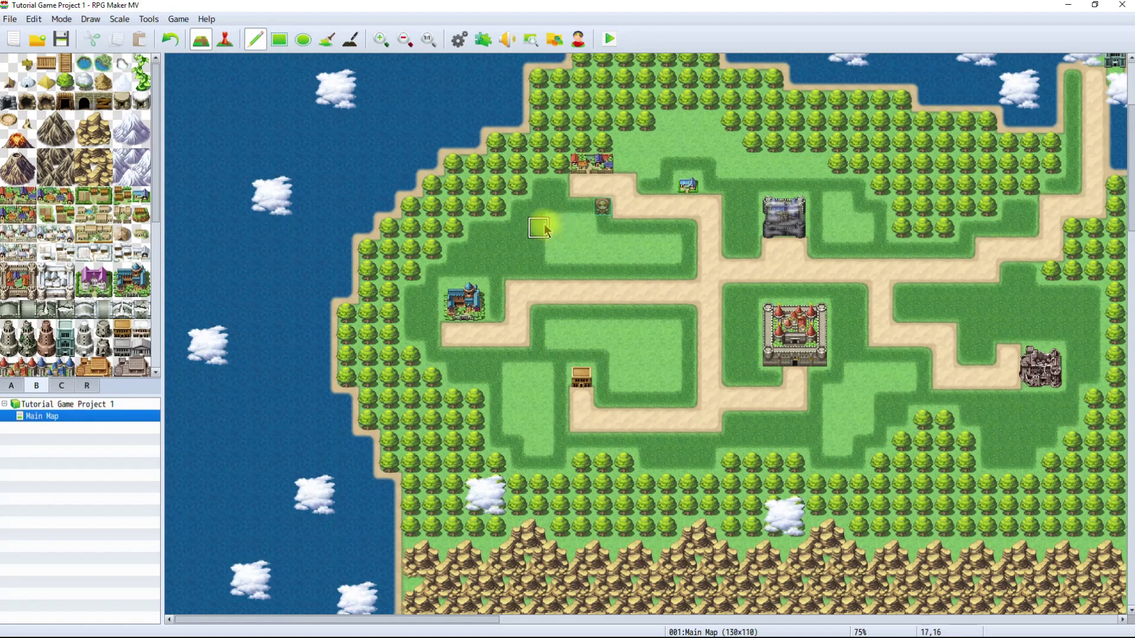
{"action": "left_click", "coordinate": [546, 222]}
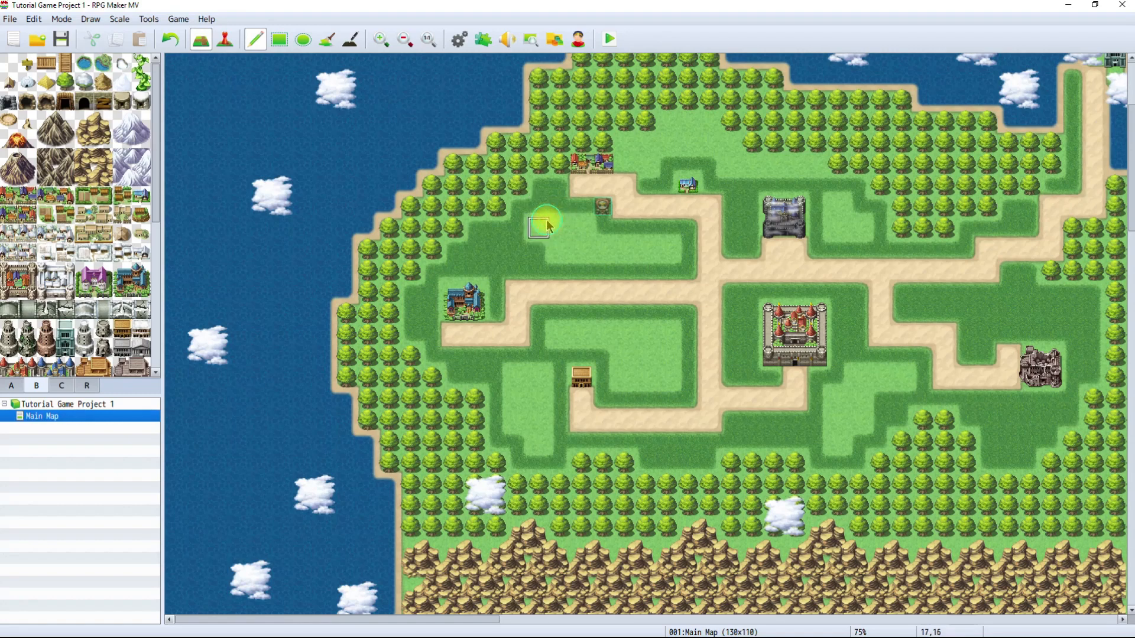
{"action": "left_click", "coordinate": [540, 246]}
{"action": "left_click", "coordinate": [508, 251]}
{"action": "left_click", "coordinate": [490, 247]}
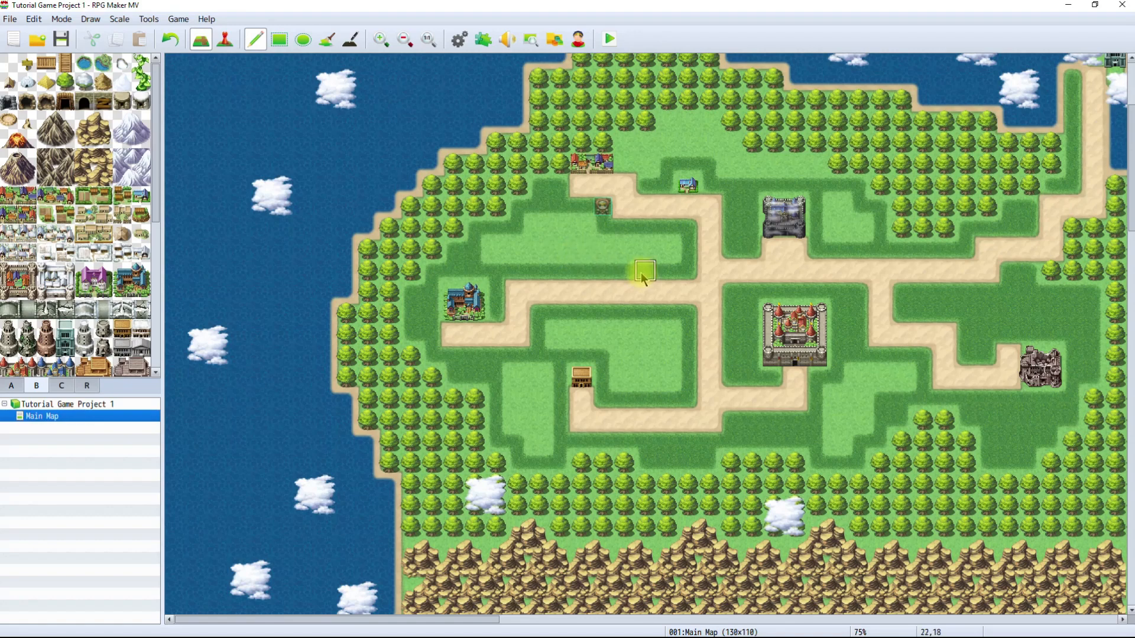
Paint light grass patches in the dark grassland north and south of the ruins.
{"action": "left_click", "coordinate": [994, 312]}
{"action": "left_click", "coordinate": [996, 331]}
{"action": "left_click", "coordinate": [1013, 317]}
{"action": "left_click", "coordinate": [1038, 314]}
{"action": "left_click", "coordinate": [1062, 316]}
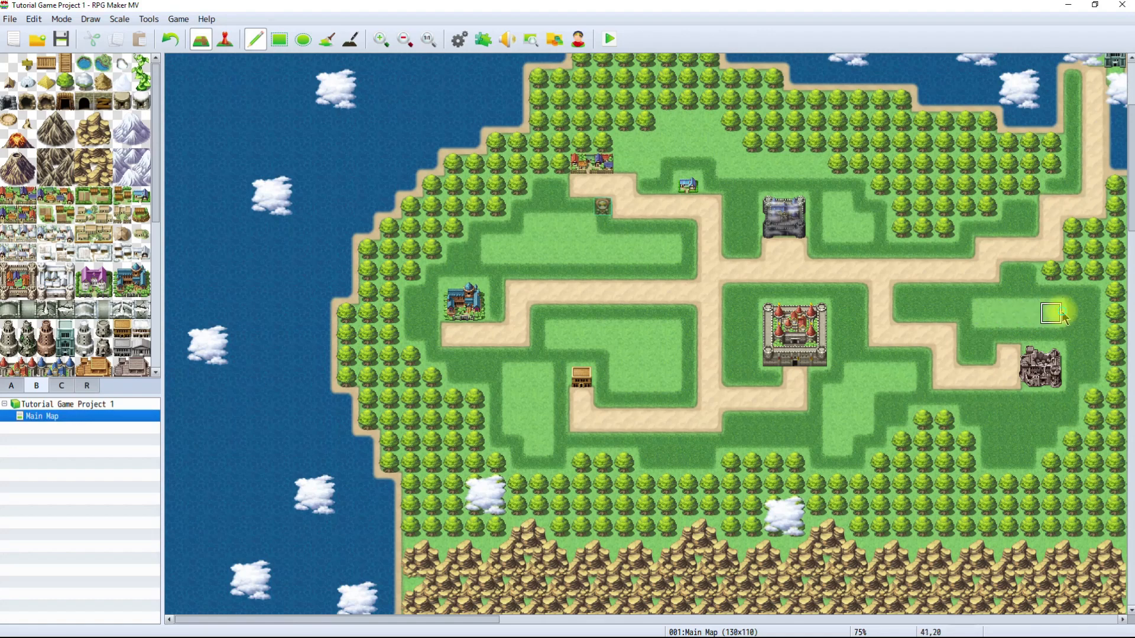
{"action": "left_click", "coordinate": [922, 313]}
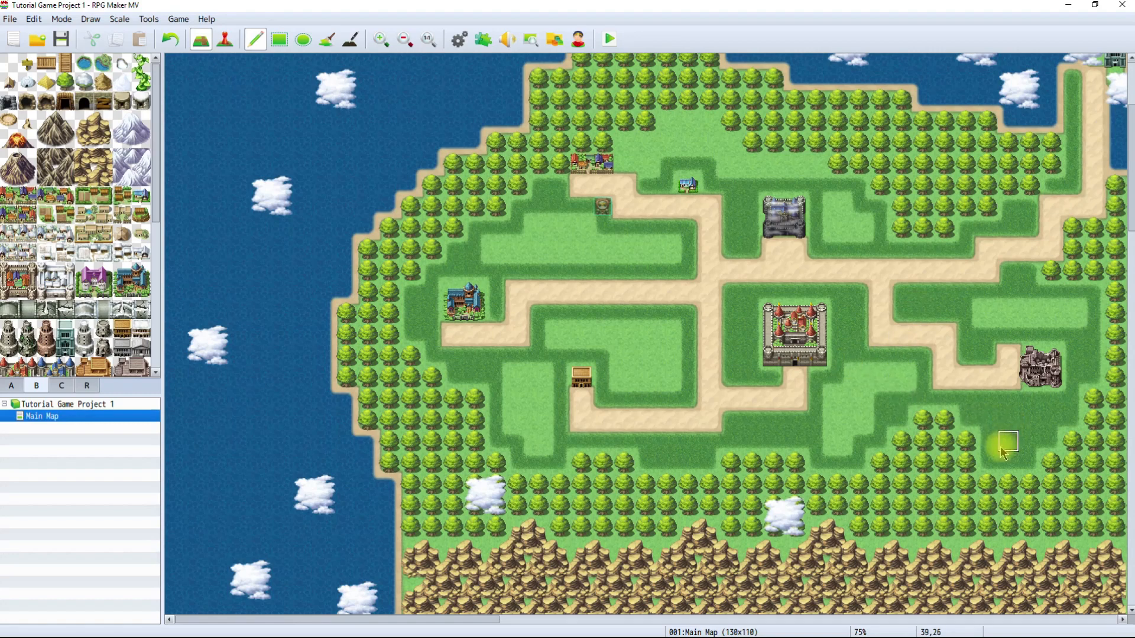
{"action": "mouse_move", "coordinate": [1005, 436]}
{"action": "left_mouse_down"}
{"action": "mouse_move", "coordinate": [1026, 422]}
{"action": "mouse_move", "coordinate": [986, 423]}
{"action": "left_mouse_up"}
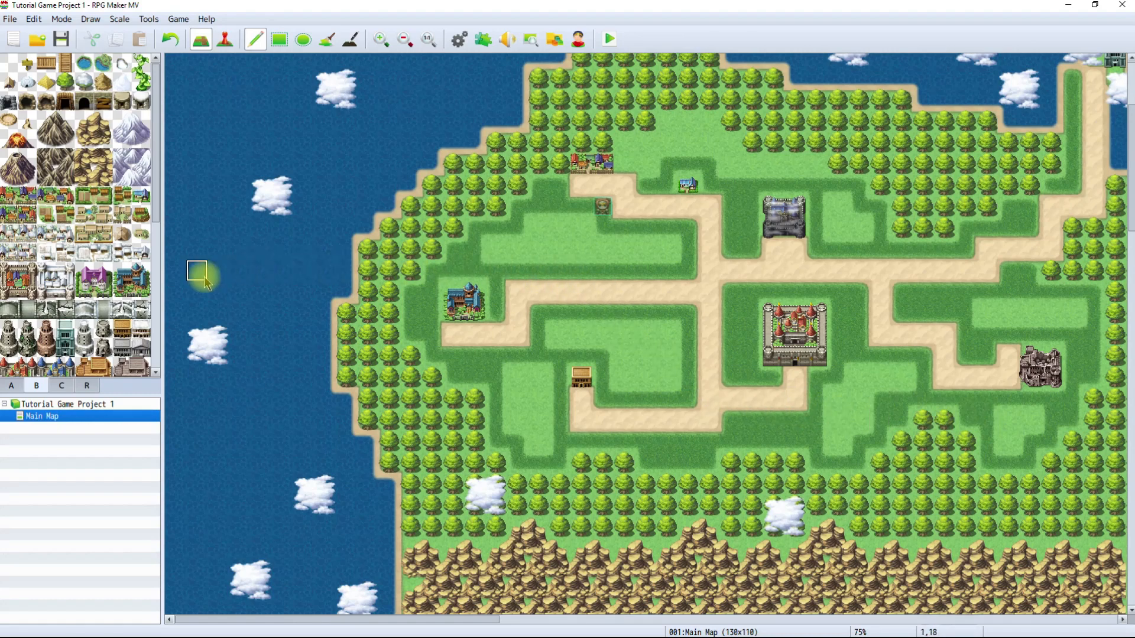
Plant a row of nine Giant Trees with three more above it on the light grass south of the northwestern town.
{"action": "left_click", "coordinate": [65, 83]}
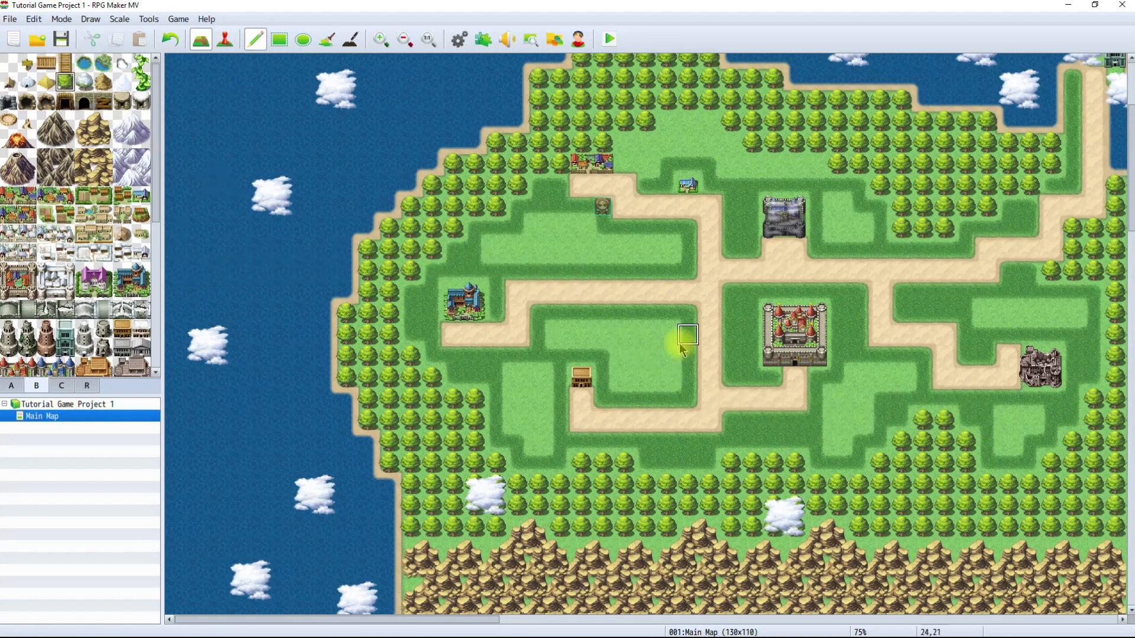
{"action": "left_click_drag", "start_coordinate": [501, 259], "coordinate": [662, 258]}
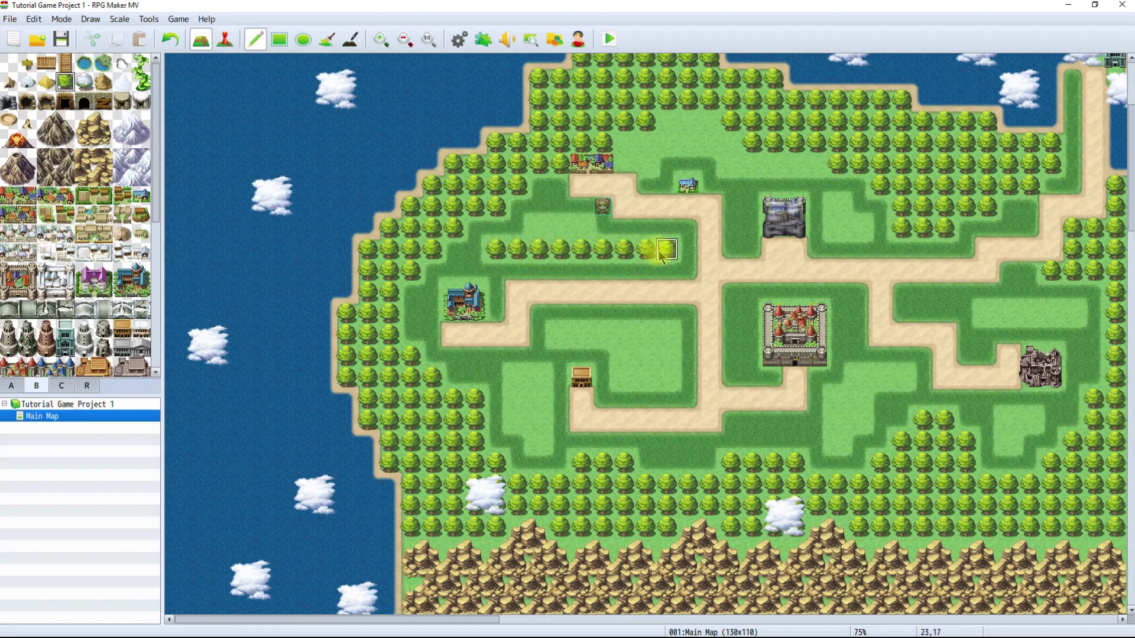
{"action": "left_click", "coordinate": [583, 232]}
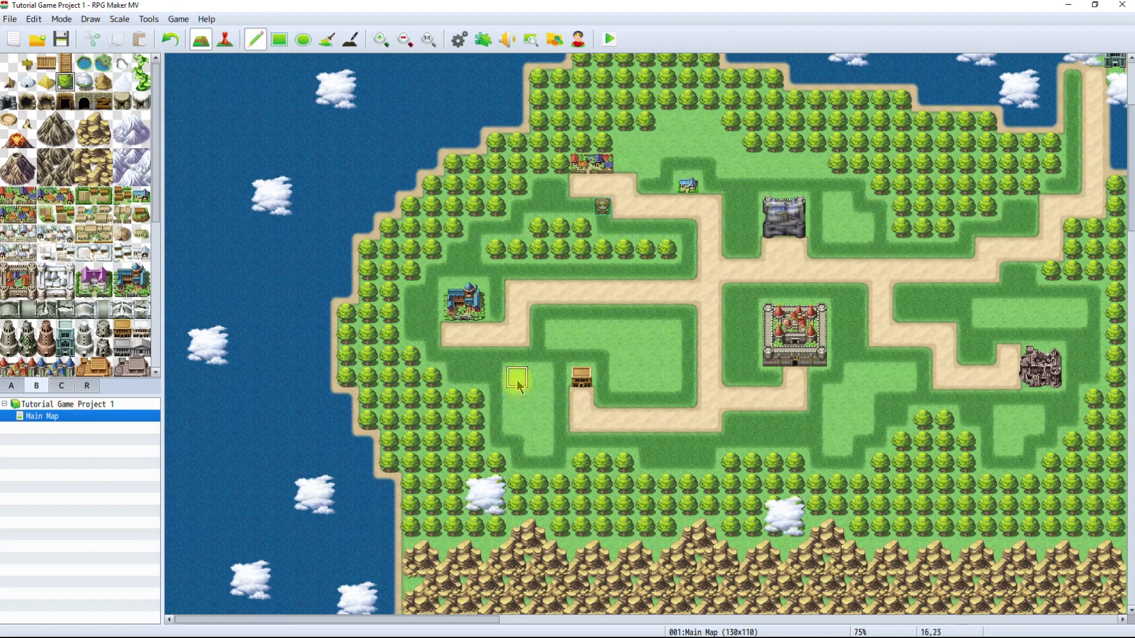
Fill the light grass patches west and east of the small wooden building with Giant Trees.
{"action": "mouse_move", "coordinate": [519, 386]}
{"action": "left_mouse_down"}
{"action": "mouse_move", "coordinate": [516, 414]}
{"action": "mouse_move", "coordinate": [539, 395]}
{"action": "mouse_move", "coordinate": [537, 376]}
{"action": "mouse_move", "coordinate": [539, 421]}
{"action": "left_mouse_up"}
{"action": "left_click", "coordinate": [539, 442]}
{"action": "mouse_move", "coordinate": [560, 334]}
{"action": "left_mouse_down"}
{"action": "mouse_move", "coordinate": [644, 332]}
{"action": "mouse_move", "coordinate": [664, 354]}
{"action": "mouse_move", "coordinate": [659, 373]}
{"action": "left_mouse_up"}
{"action": "left_click", "coordinate": [667, 338]}
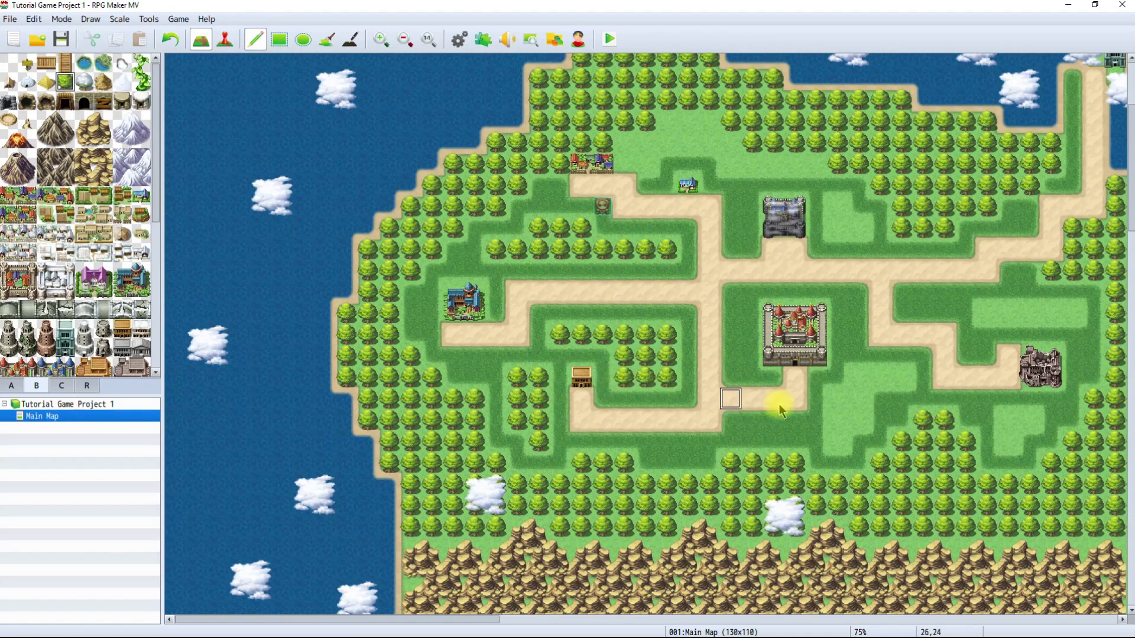
Fill the light grass patch southeast of the walled castle with Giant Trees.
{"action": "left_click_drag", "start_coordinate": [836, 412], "coordinate": [837, 442]}
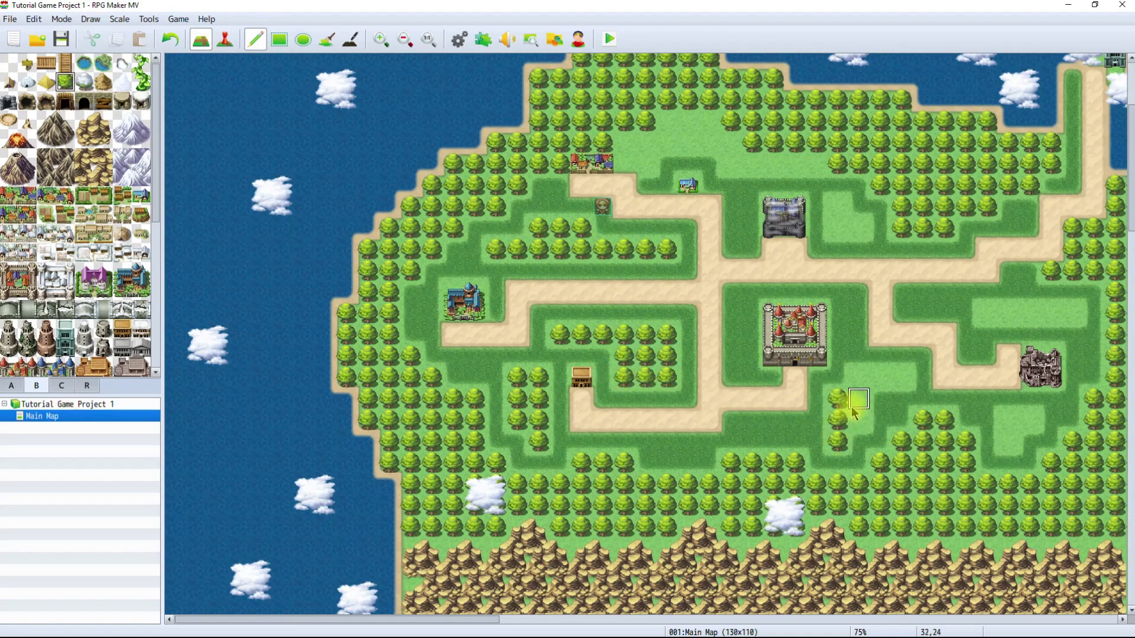
{"action": "left_click", "coordinate": [859, 378]}
{"action": "left_click_drag", "start_coordinate": [855, 402], "coordinate": [895, 378]}
Plant Giant Trees on the light grass patches south and north of the ruins and east of the Cursed Castle.
{"action": "left_click_drag", "start_coordinate": [1012, 418], "coordinate": [1027, 417]}
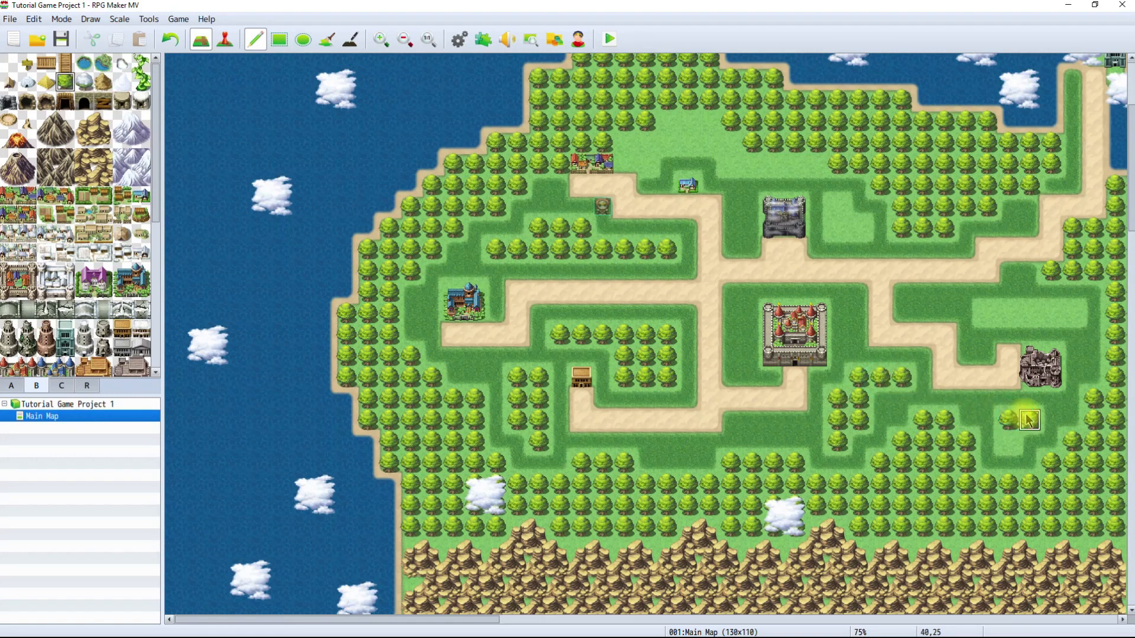
{"action": "left_click", "coordinate": [1011, 440]}
{"action": "left_click_drag", "start_coordinate": [984, 320], "coordinate": [1056, 319]}
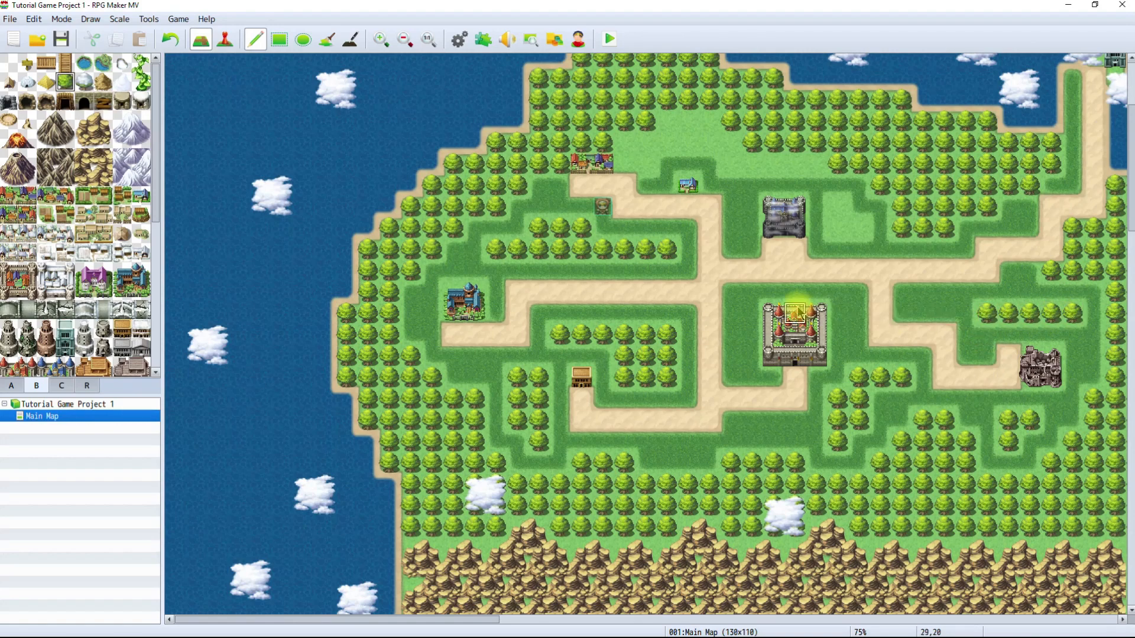
{"action": "left_click", "coordinate": [837, 208]}
{"action": "left_click_drag", "start_coordinate": [847, 229], "coordinate": [860, 230]}
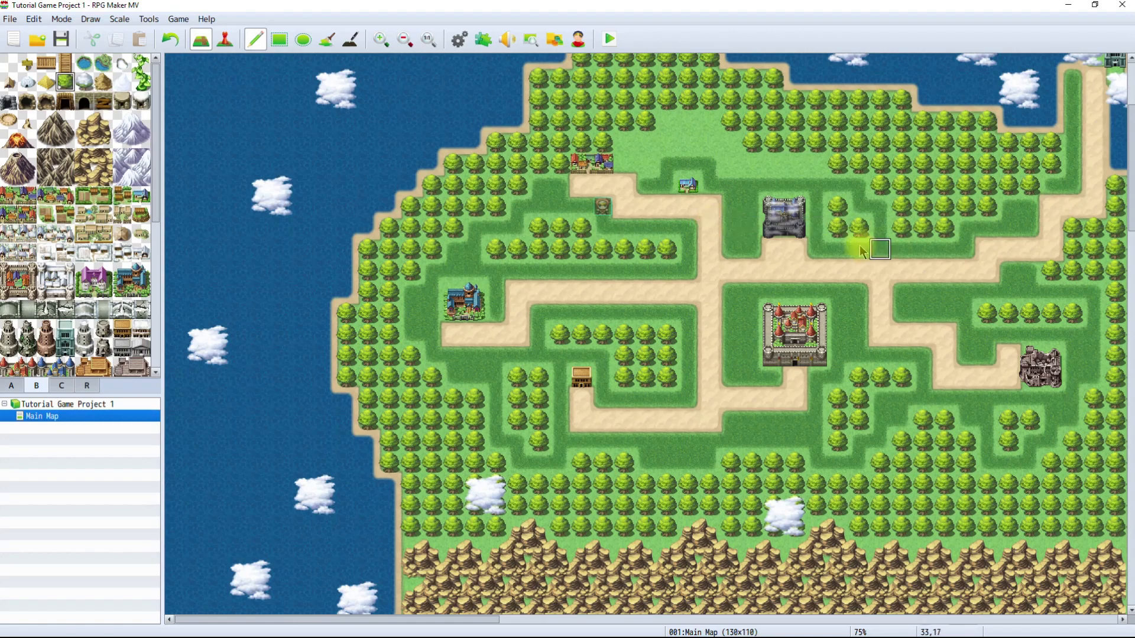
{"action": "scroll", "coordinate": [795, 277], "scroll_direction": "down", "scroll_amount": 3, "text": "ctrl"}
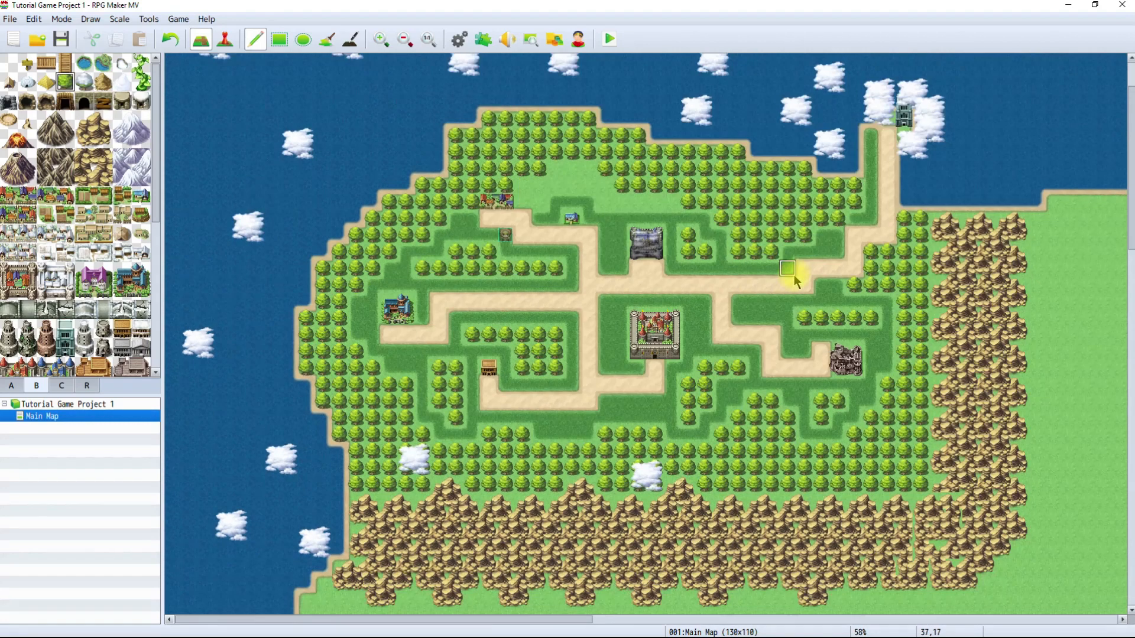
{"action": "scroll", "coordinate": [796, 279], "scroll_direction": "down", "scroll_amount": 1, "text": "ctrl"}
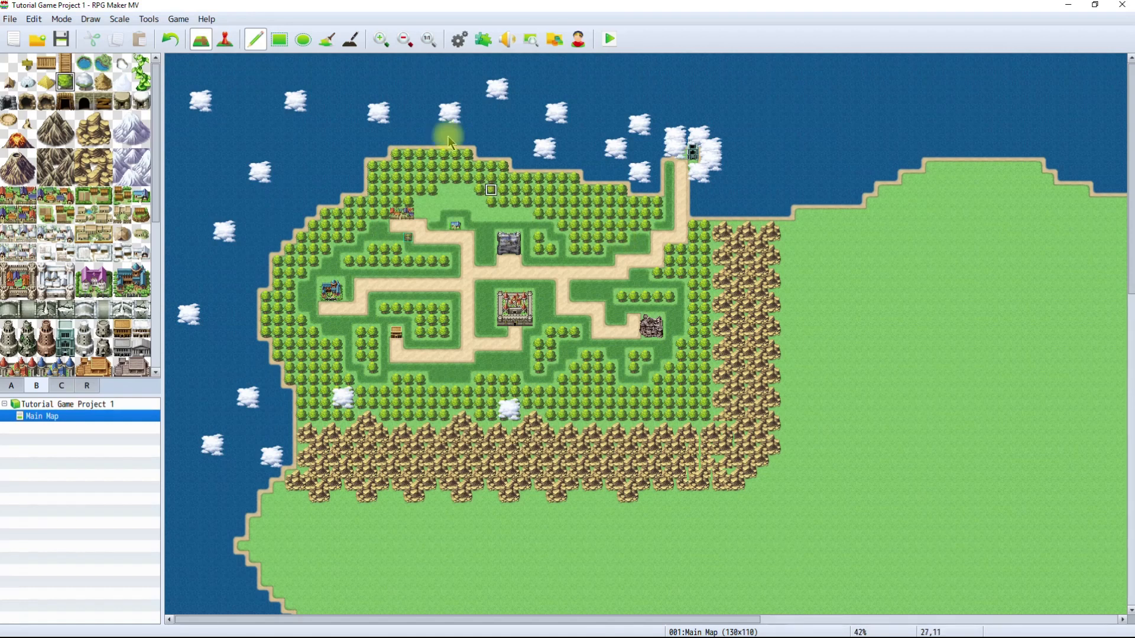
Toggle the passage setting of the Giant Tree tile on the World_B sheet of the Overworld tileset, and apply the change to the database.
{"action": "left_click", "coordinate": [459, 40]}
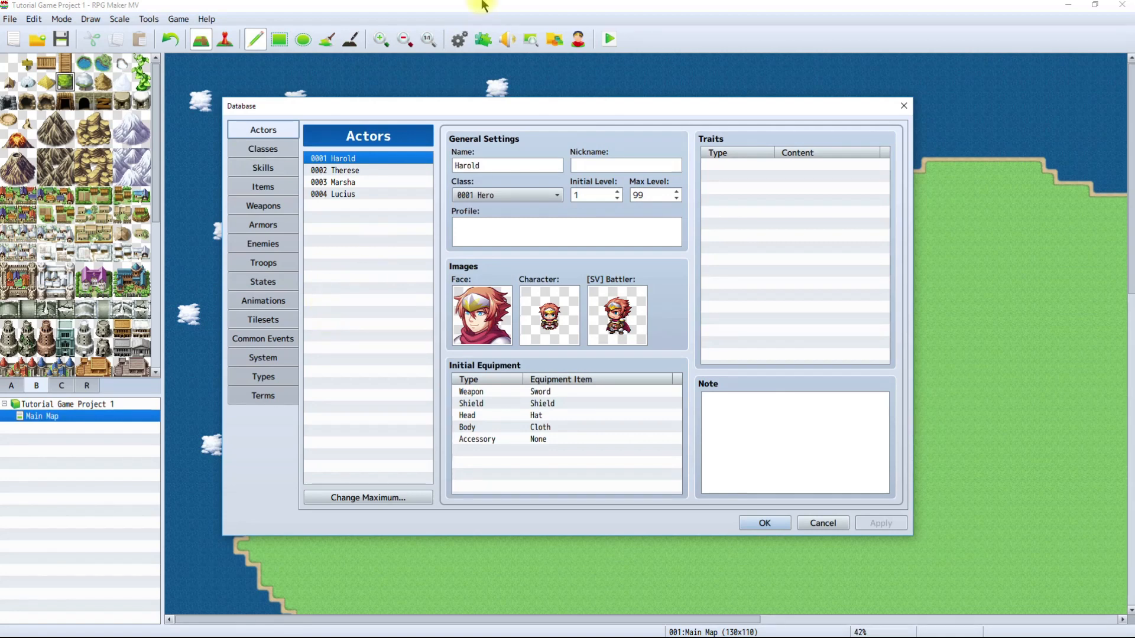
{"action": "left_click", "coordinate": [903, 107]}
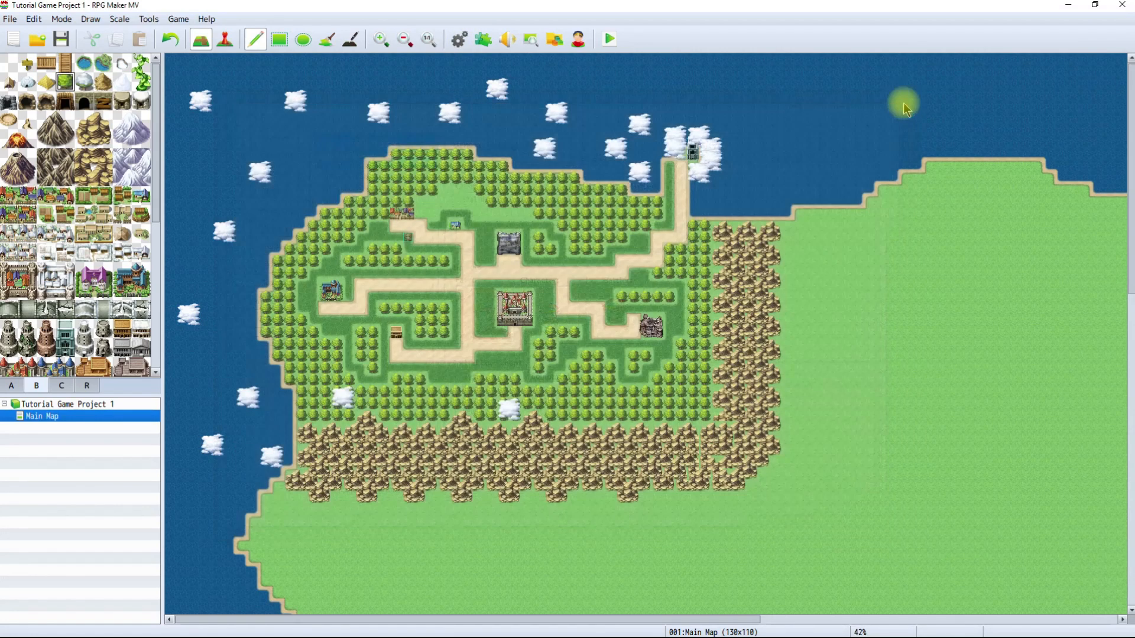
{"action": "left_click", "coordinate": [459, 41]}
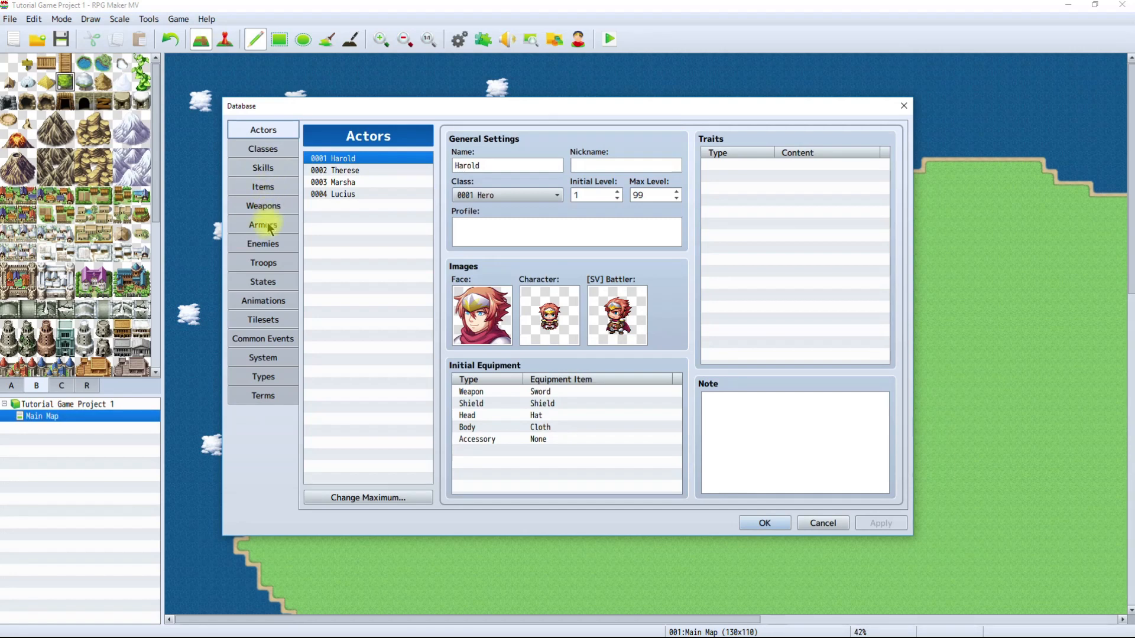
{"action": "left_click", "coordinate": [266, 318]}
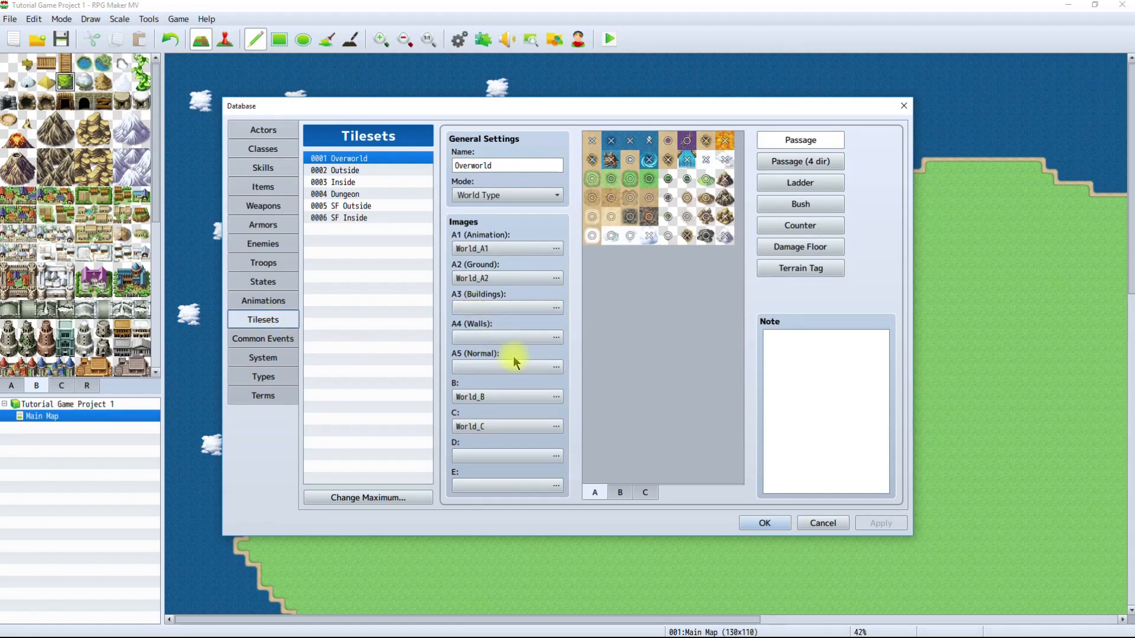
{"action": "left_click", "coordinate": [620, 494]}
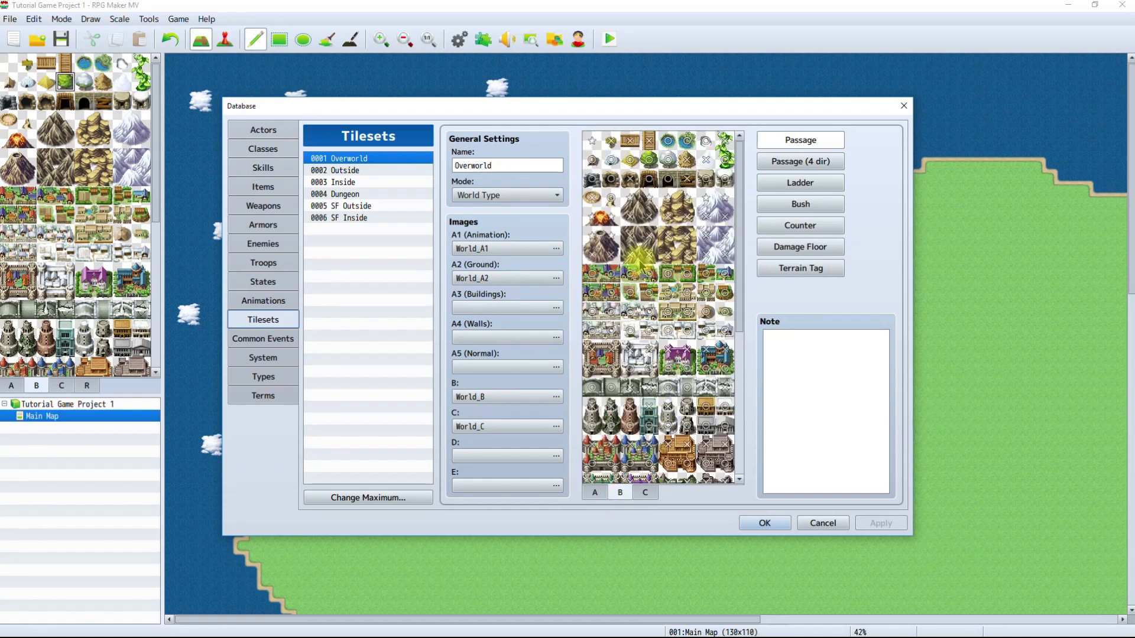
{"action": "left_click", "coordinate": [651, 161]}
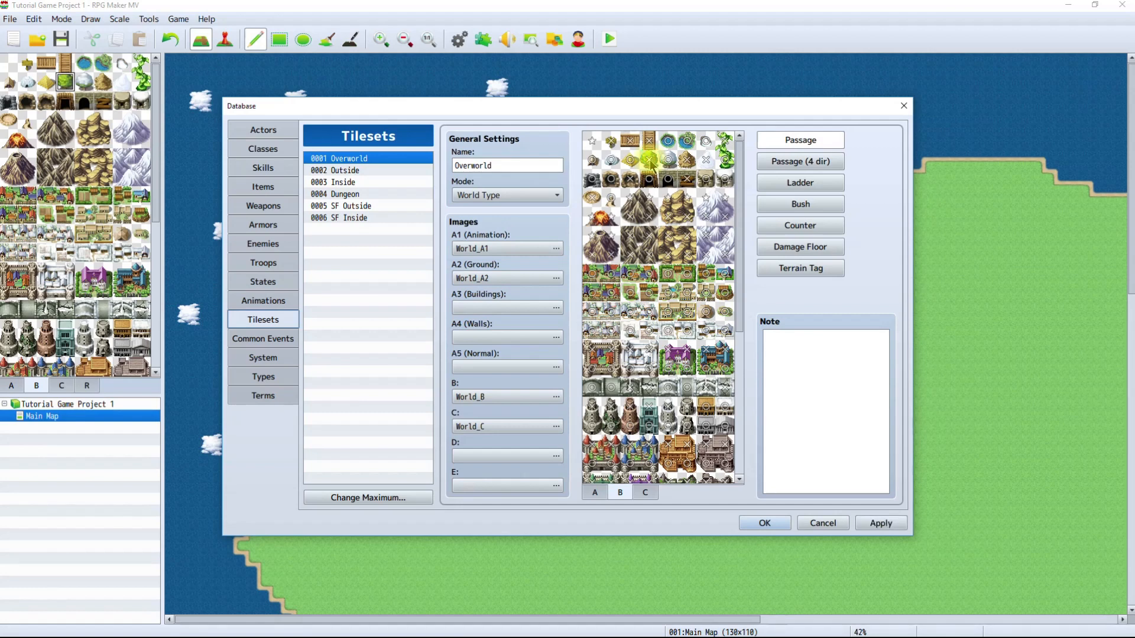
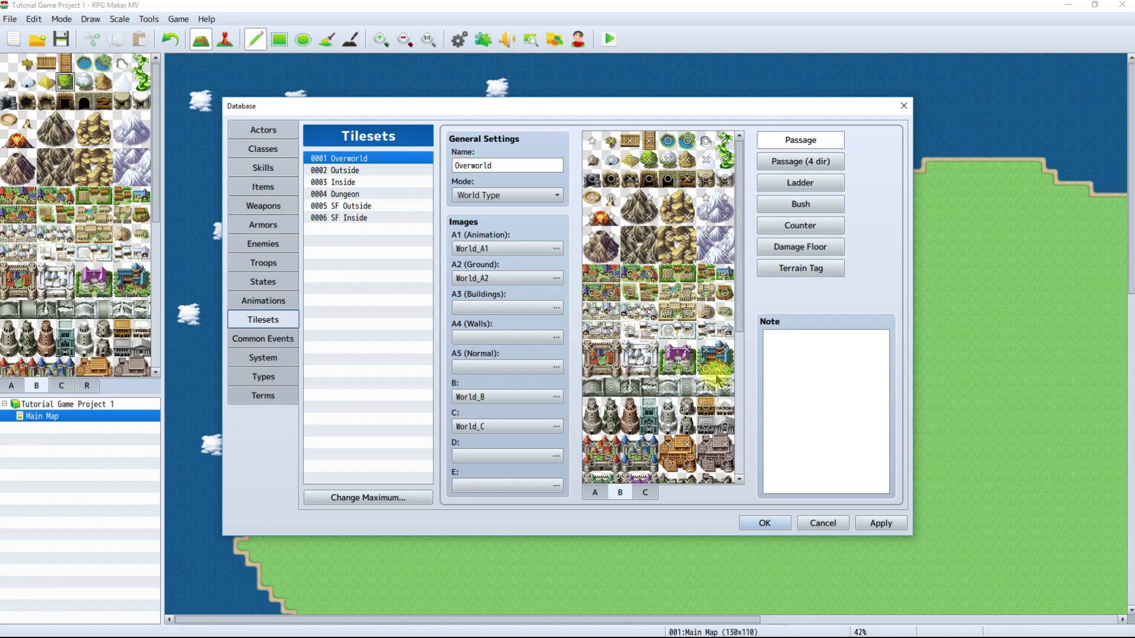
{"action": "left_click", "coordinate": [877, 520]}
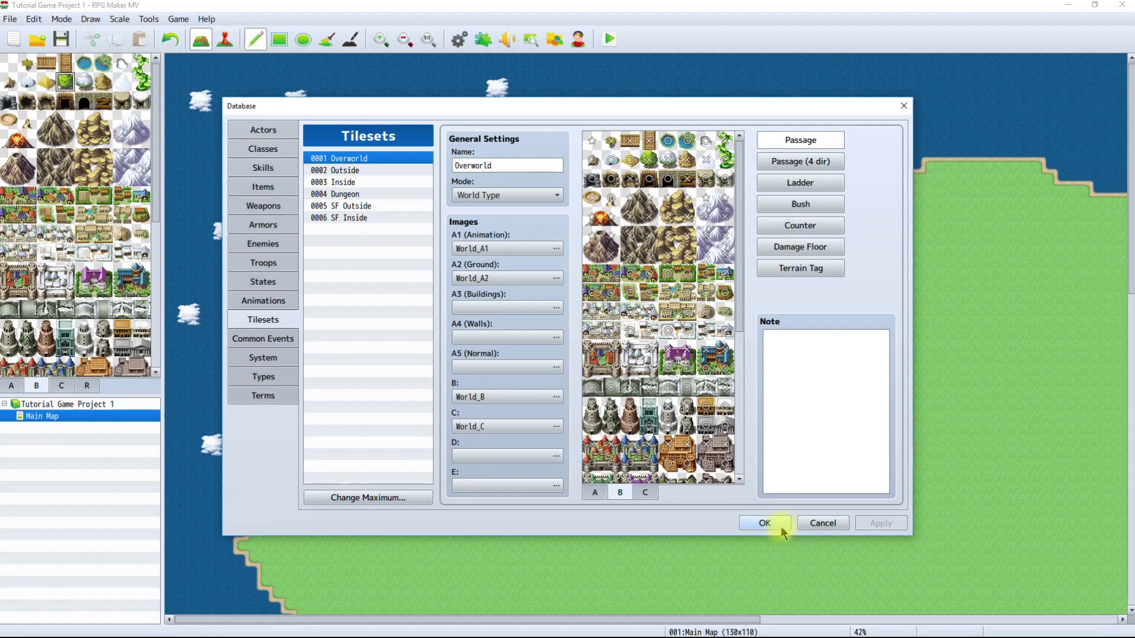
{"action": "left_click", "coordinate": [767, 523]}
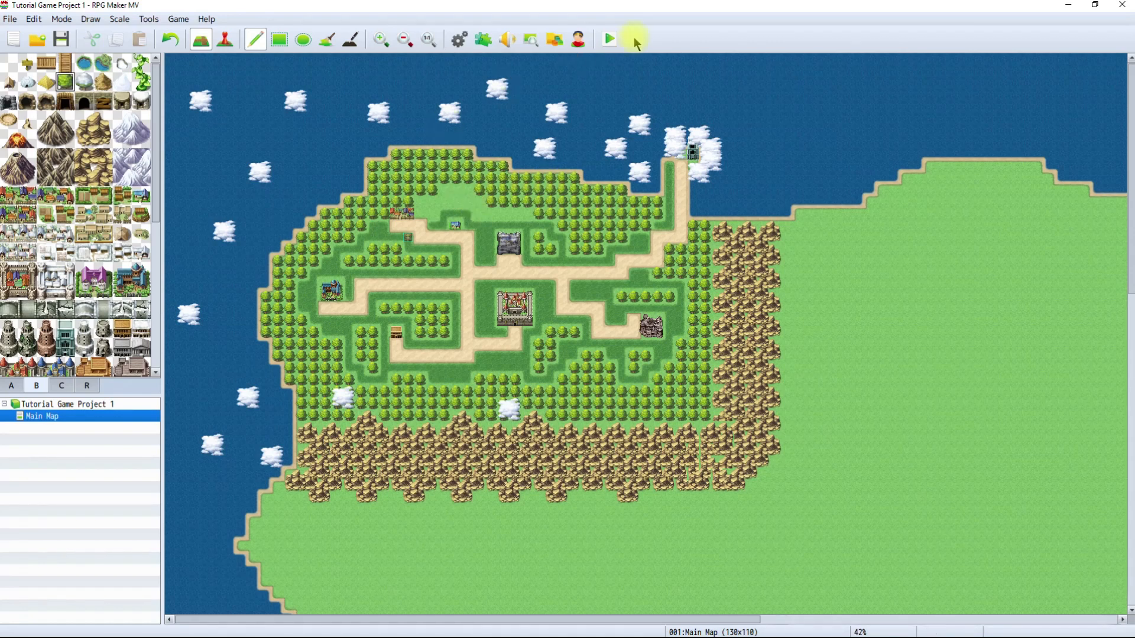
Save the changes to the game, launch a playtest and start a new game.
{"action": "left_click", "coordinate": [610, 39]}
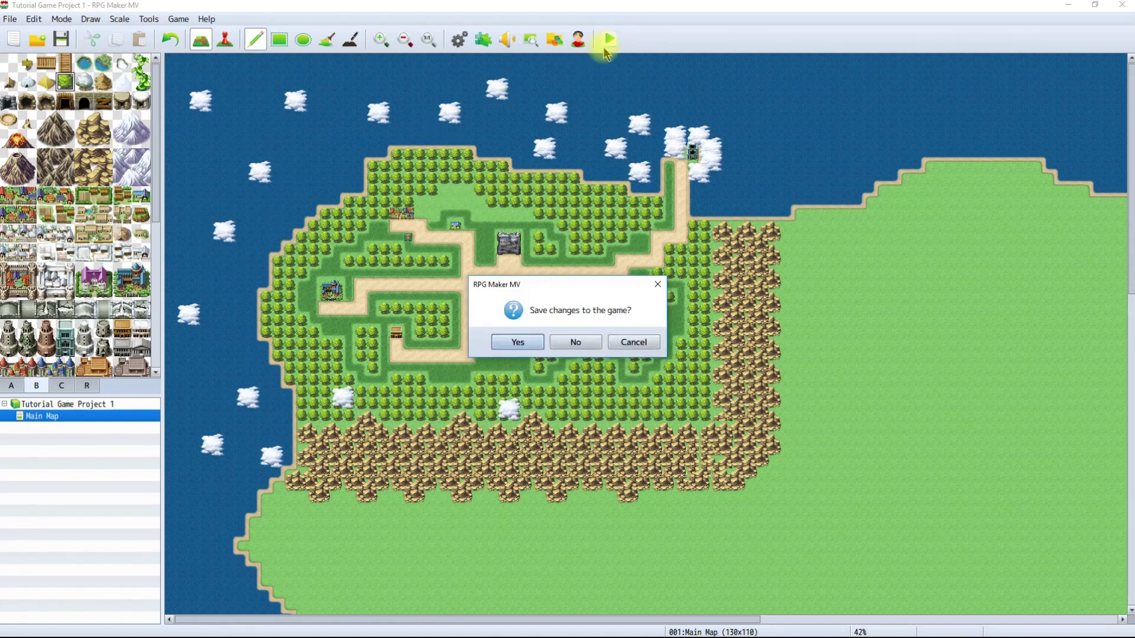
{"action": "left_click", "coordinate": [518, 341]}
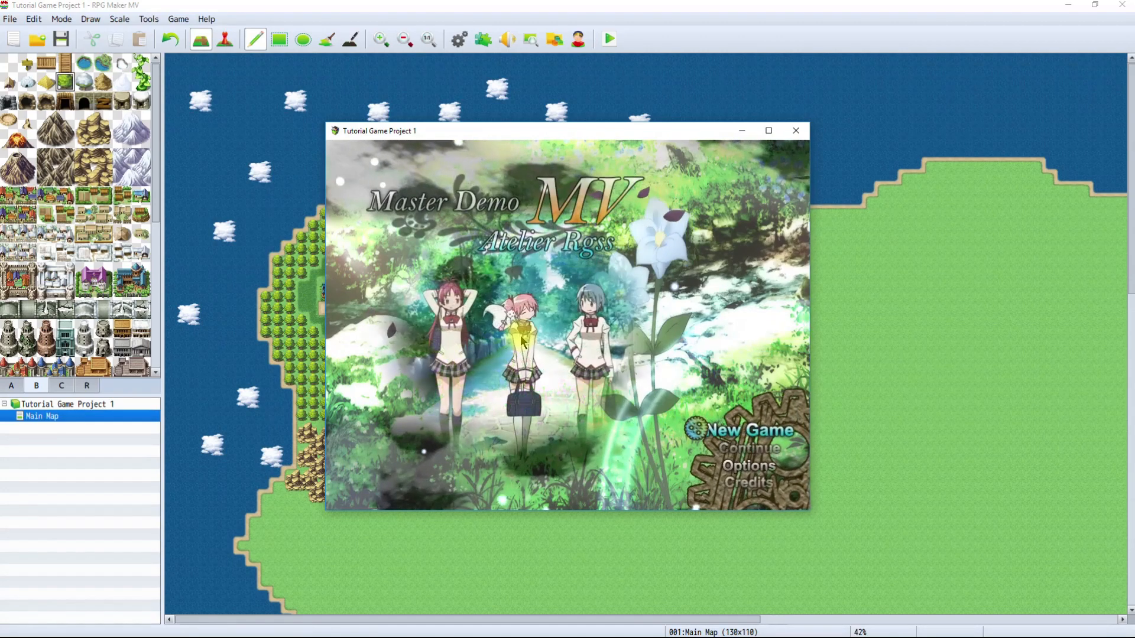
{"action": "key", "text": "Return"}
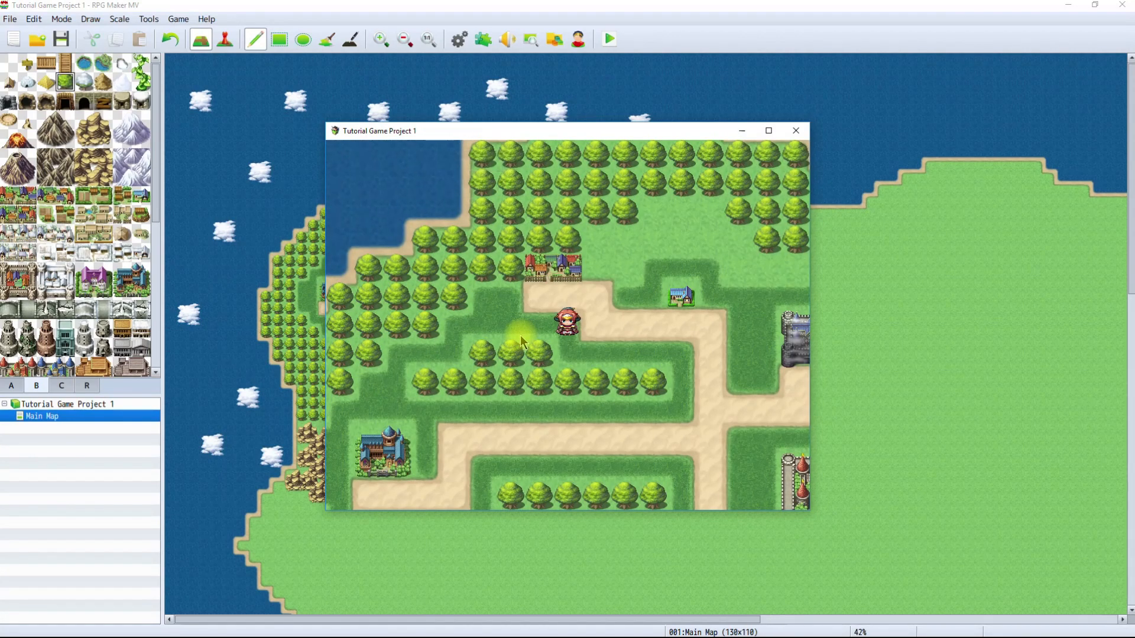
Walk the party through the northern clearing above the small blue-roofed house, across the village, and back east toward the dark castle.
{"action": "key", "text": "Right"}
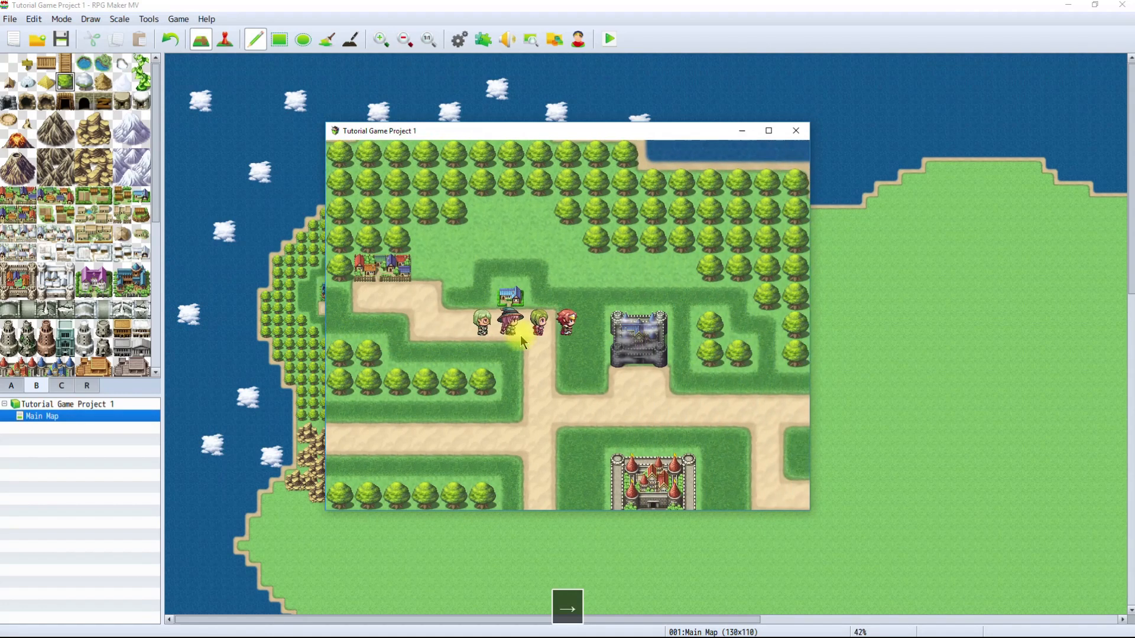
{"action": "key", "text": "Up"}
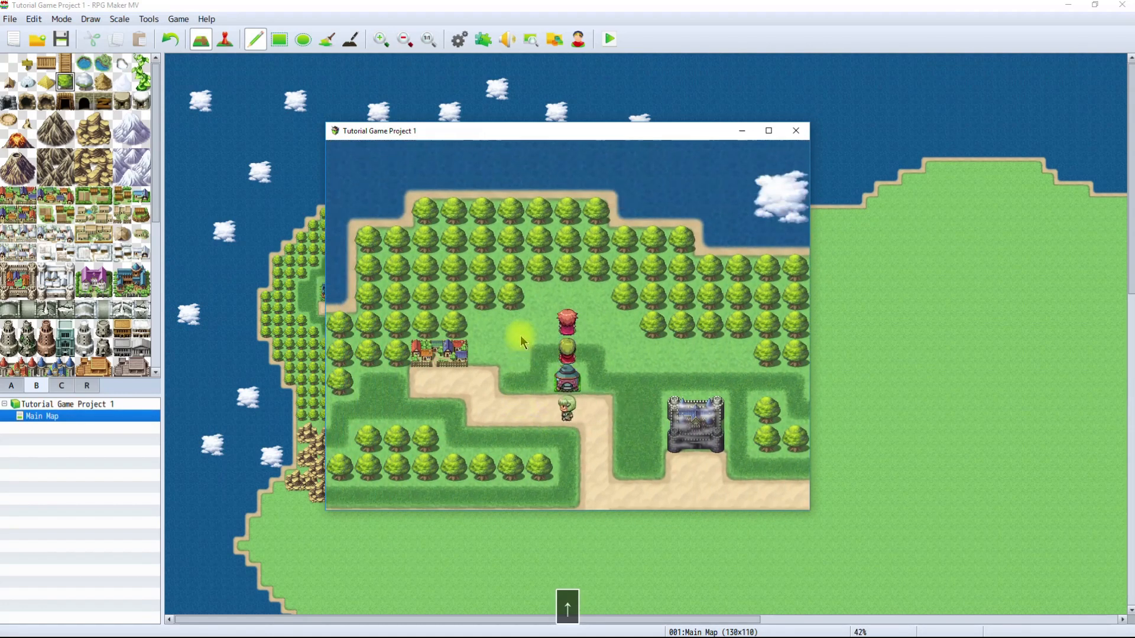
{"action": "key", "text": "Left"}
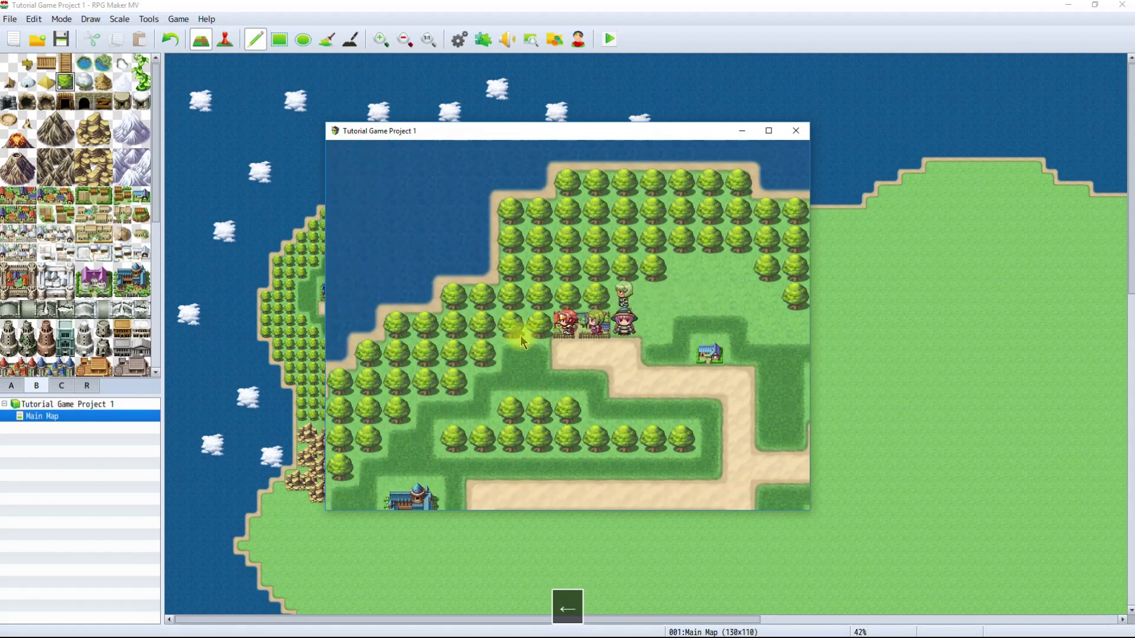
{"action": "key", "text": "Right"}
{"action": "key", "text": "Down"}
{"action": "key", "text": "Right"}
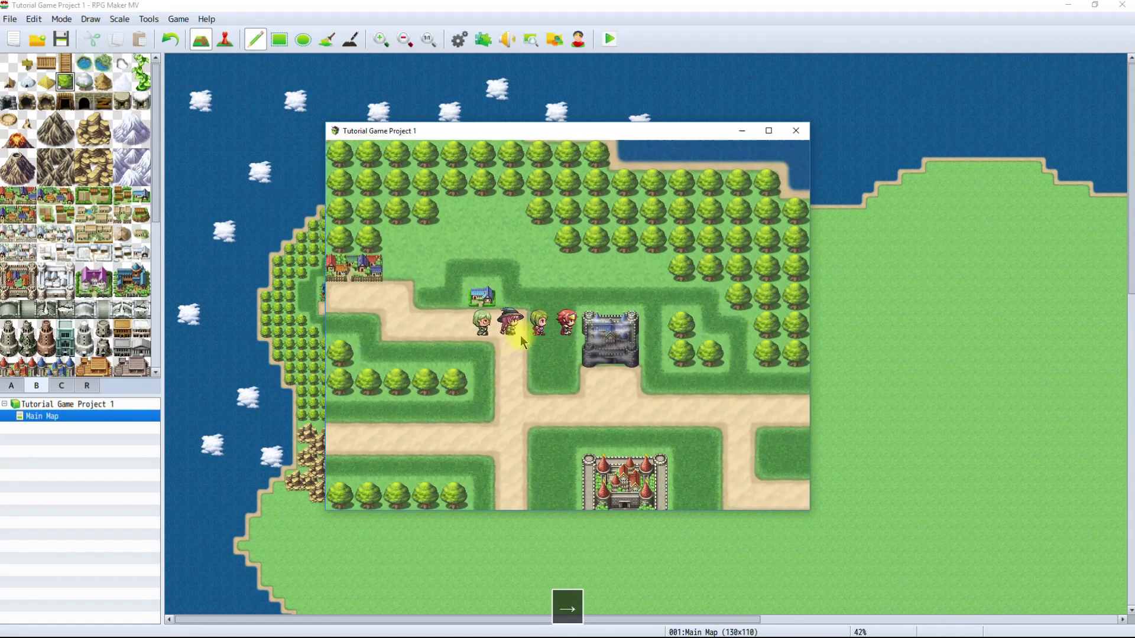
Walk the party east past the dark castle and up the northeastern sand path to the tower ringed by clouds.
{"action": "key", "text": "Down"}
{"action": "key", "text": "Right"}
{"action": "key", "text": "Down"}
{"action": "key", "text": "Right"}
{"action": "key", "text": "Right"}
{"action": "key", "text": "Down"}
{"action": "key", "text": "Right"}
{"action": "key", "text": "Up"}
{"action": "key", "text": "Up"}
{"action": "key", "text": "Right"}
{"action": "key", "text": "Up"}
{"action": "key", "text": "Right"}
{"action": "key", "text": "Up"}
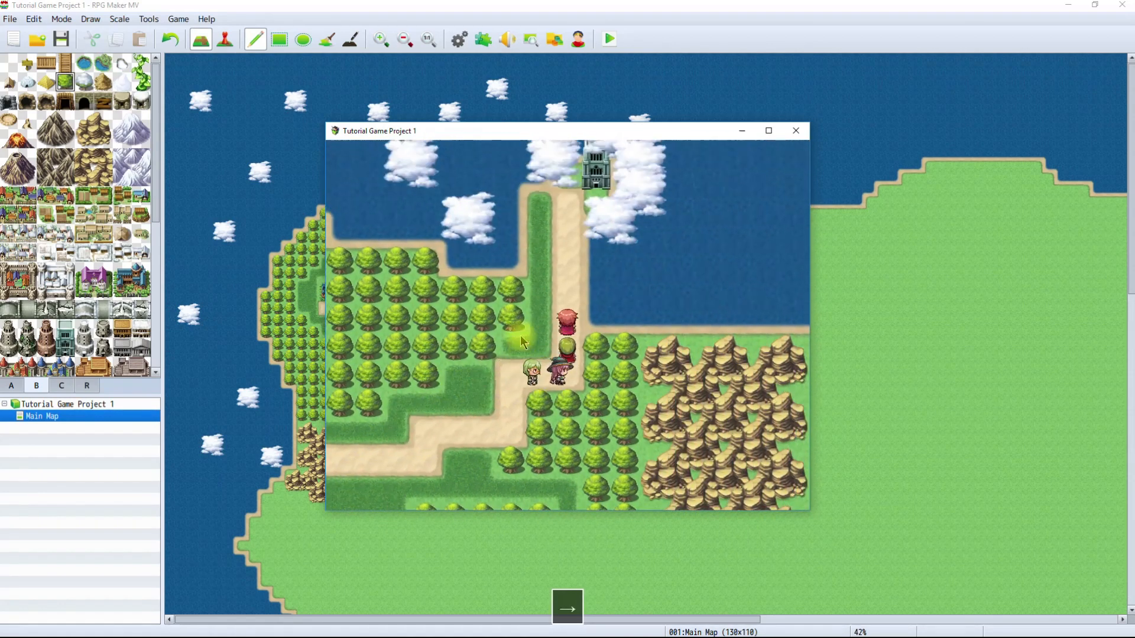
{"action": "key", "text": "Up"}
{"action": "key", "text": "Right"}
{"action": "key", "text": "Down"}
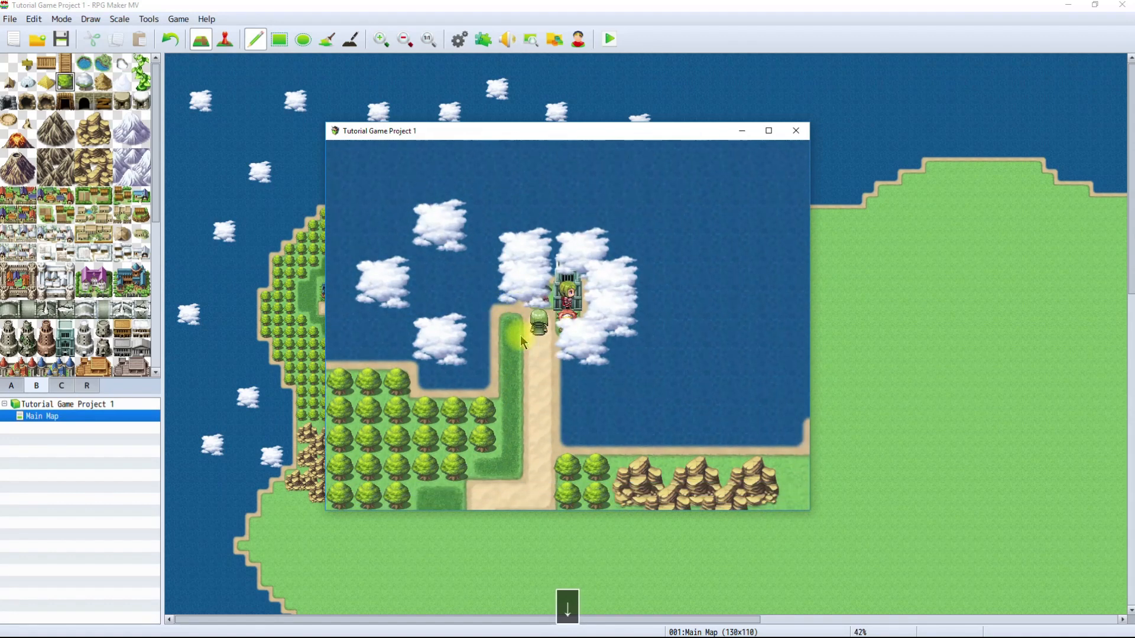
Walk the party from the cloud-ringed tower back southwest to the grass beside the walled castle.
{"action": "key", "text": "Left"}
{"action": "key", "text": "Down"}
{"action": "key", "text": "Left"}
{"action": "key", "text": "Down"}
{"action": "key", "text": "Left"}
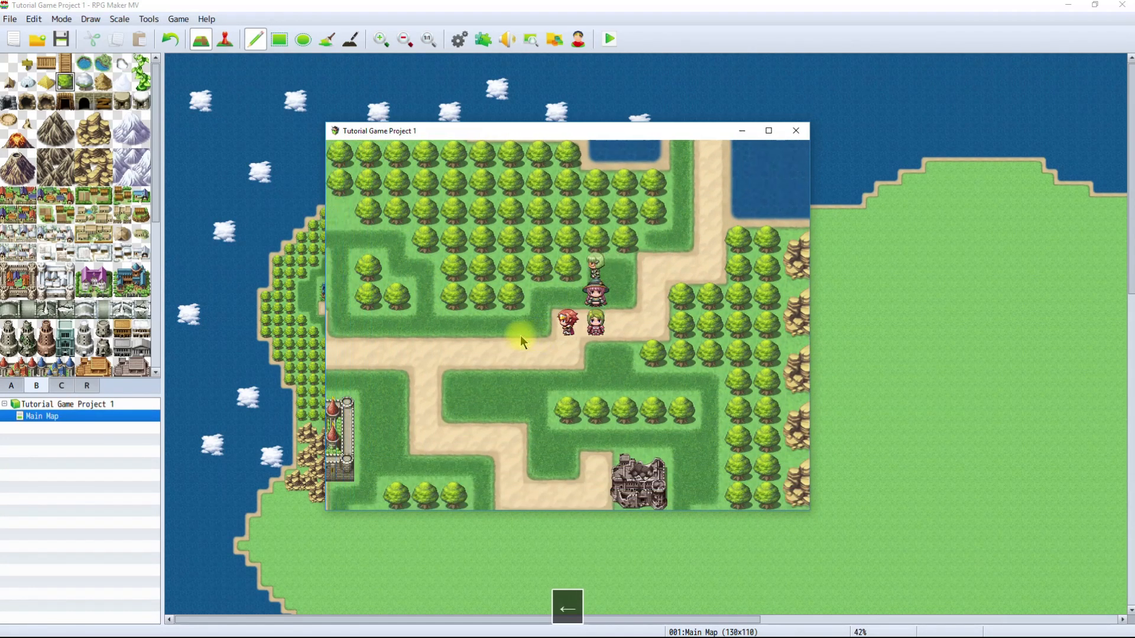
{"action": "key", "text": "Down"}
{"action": "key", "text": "Left"}
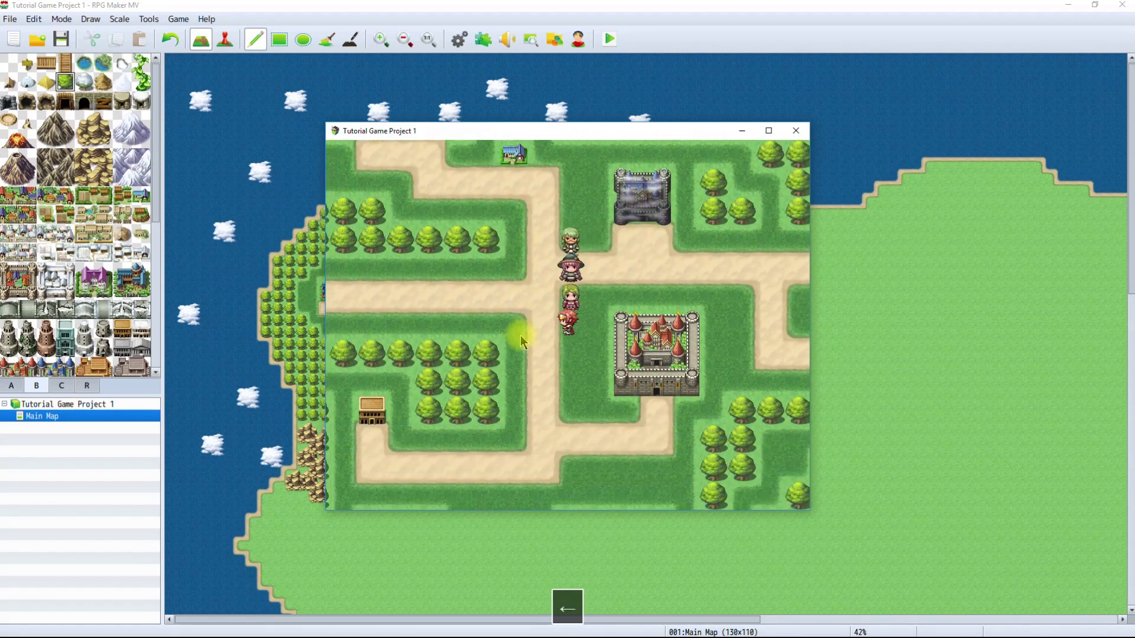
Walk the party past the trees near the blue-roofed castle and around to the grass south of the wooden building.
{"action": "key", "text": "Up"}
{"action": "key", "text": "Right"}
{"action": "key", "text": "Down"}
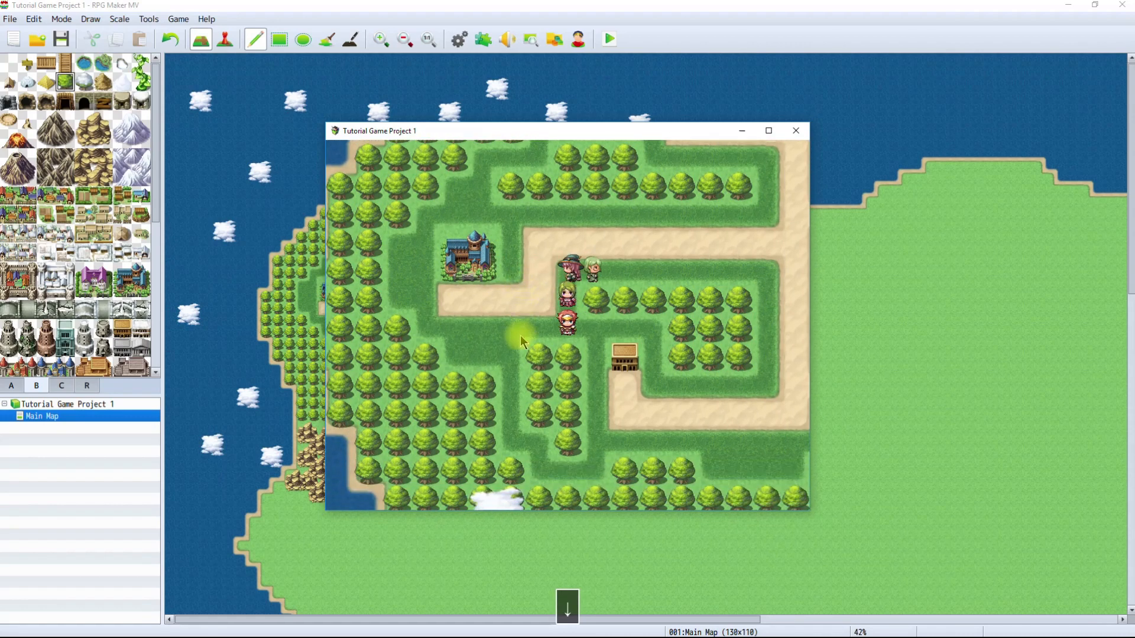
{"action": "key", "text": "Right"}
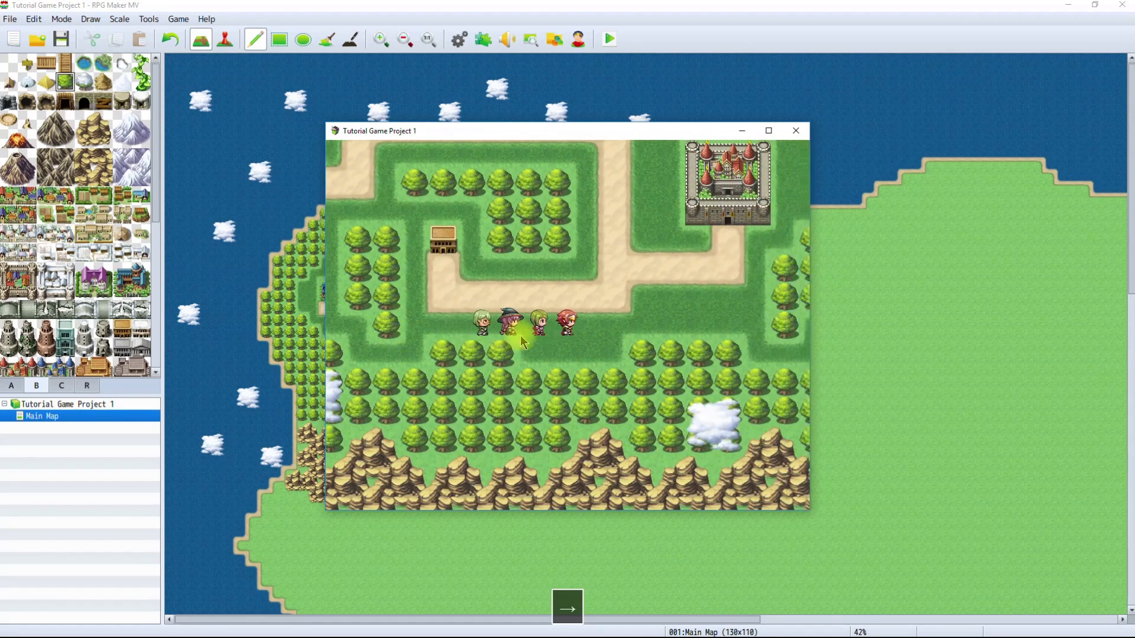
Walk the party up between the walled castle and the ruins, and on to the trees bordering the northern clearing.
{"action": "key", "text": "Down"}
{"action": "key", "text": "Up"}
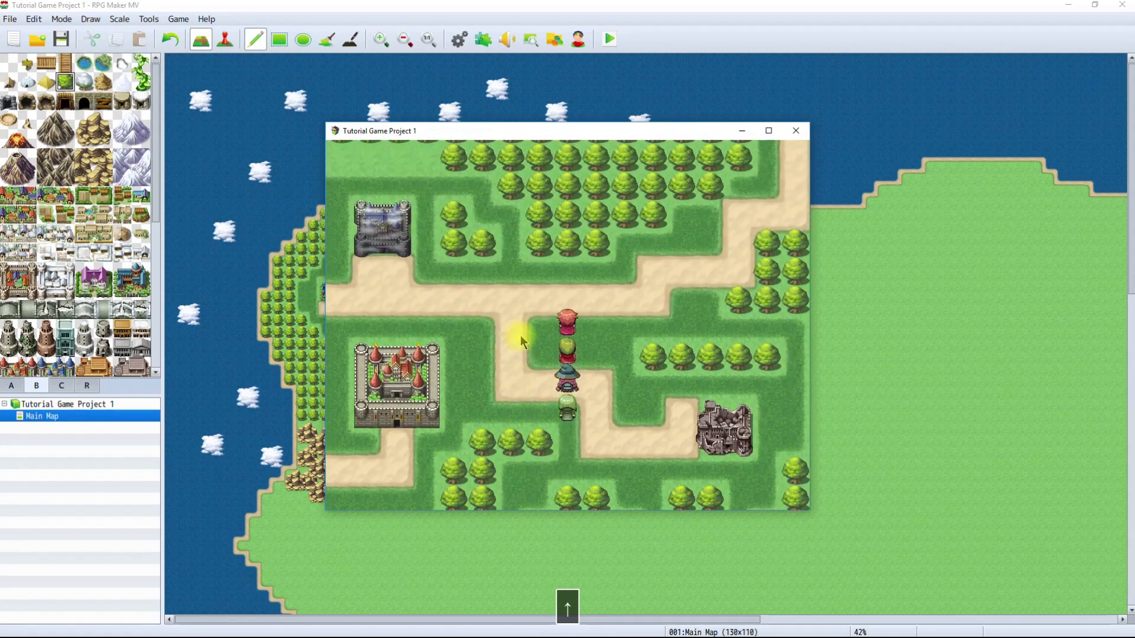
{"action": "key", "text": "Left"}
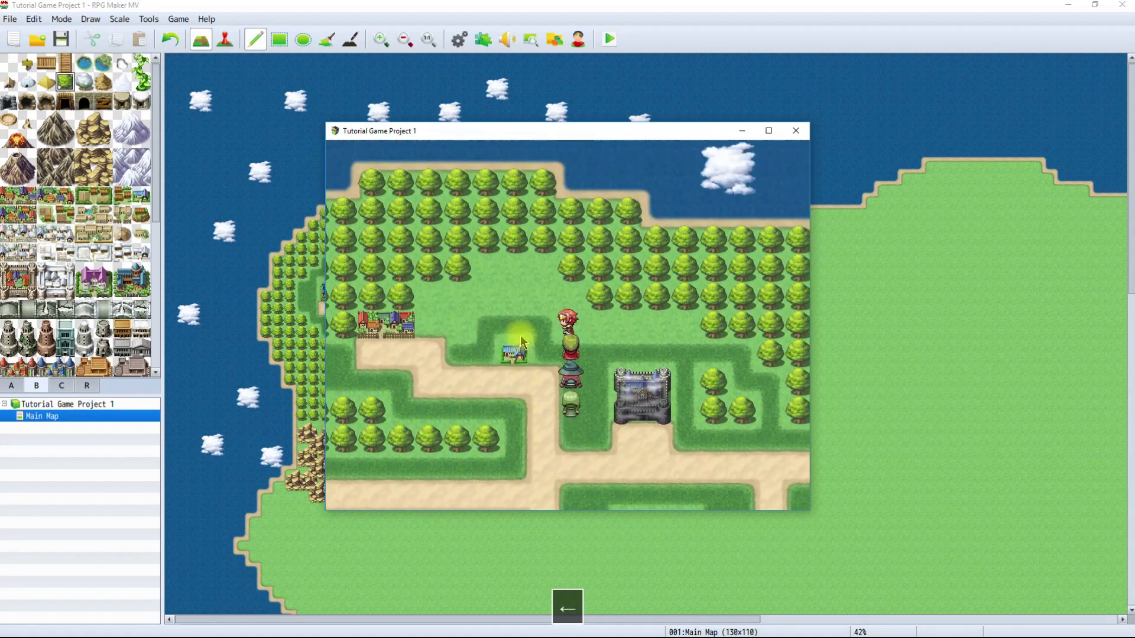
{"action": "key", "text": "Up"}
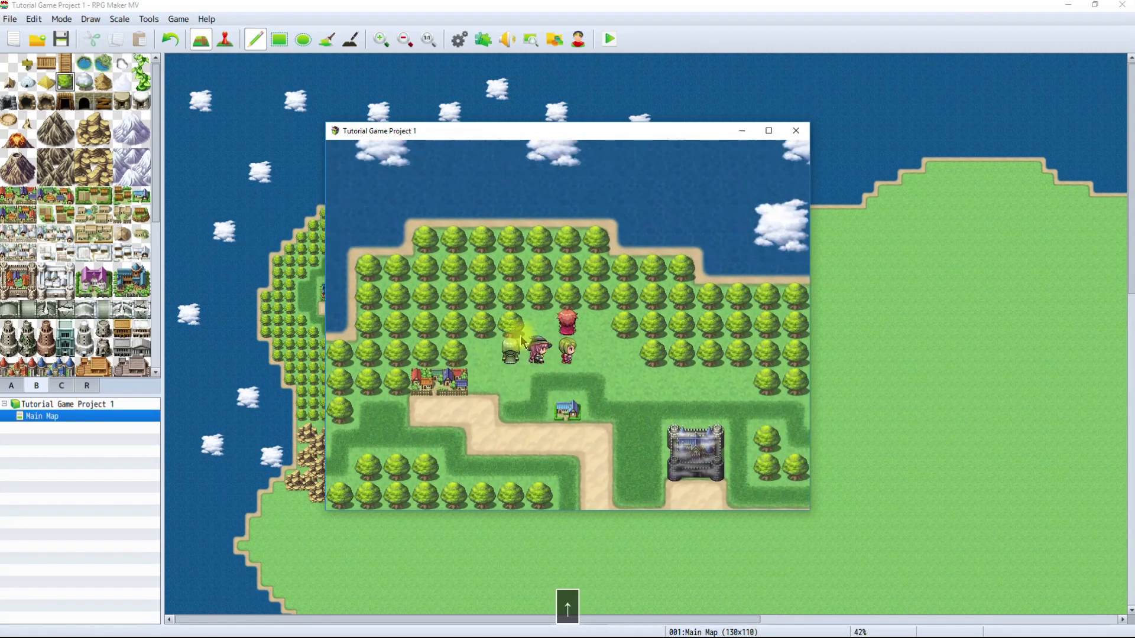
Walk the party from the northern clearing south across the sand path to the grass west of the walled castle.
{"action": "key", "text": "Right"}
{"action": "key", "text": "Down"}
{"action": "key", "text": "Right"}
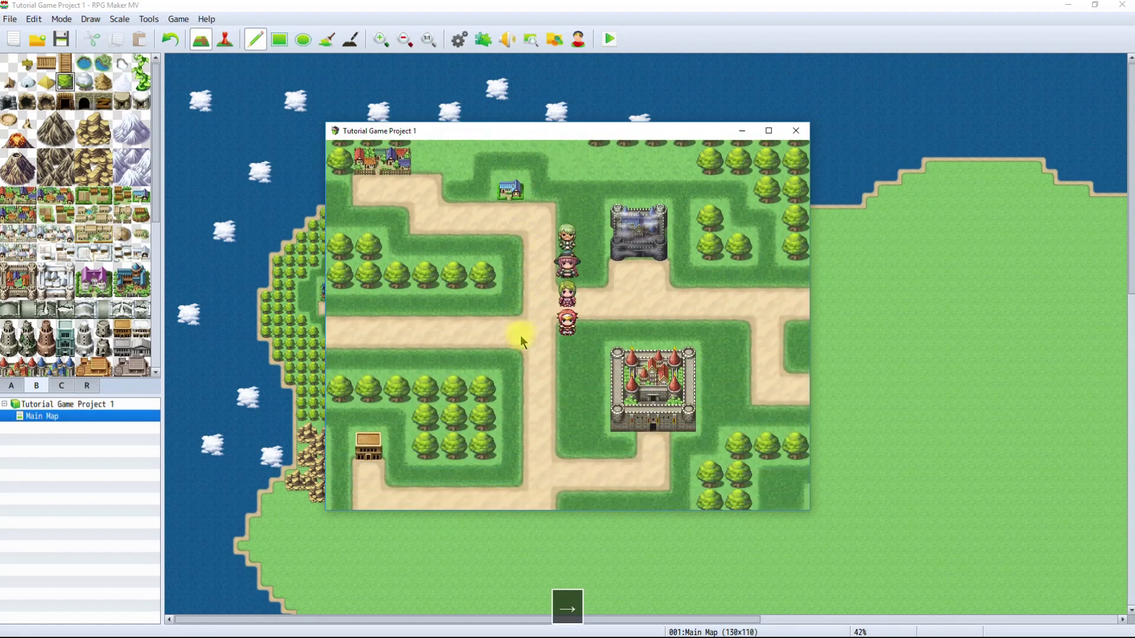
{"action": "key", "text": "Down"}
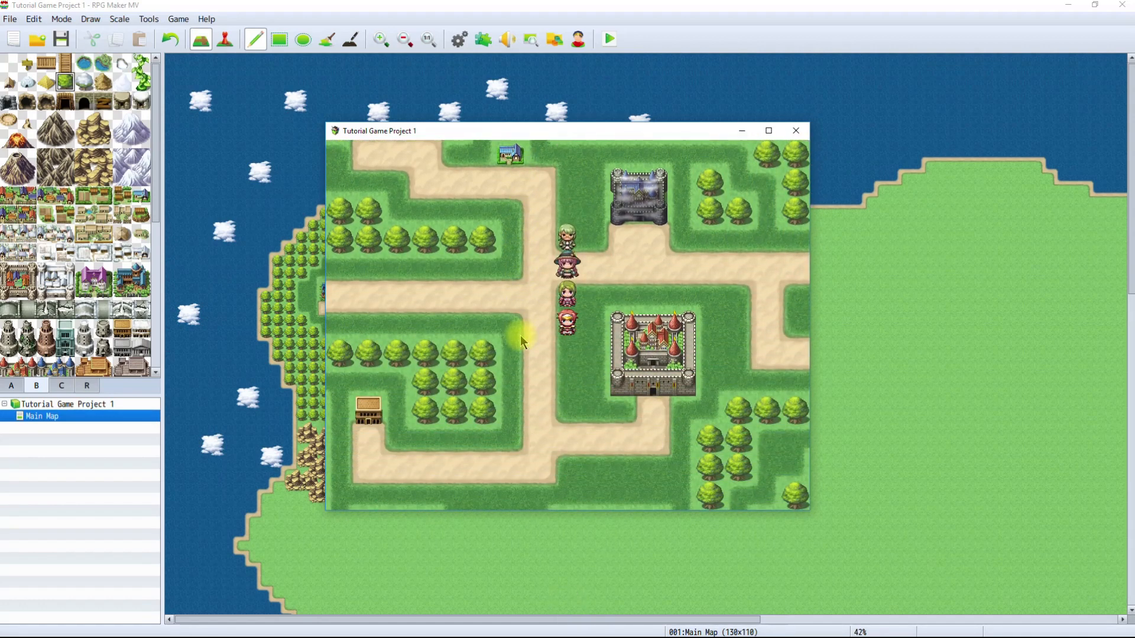